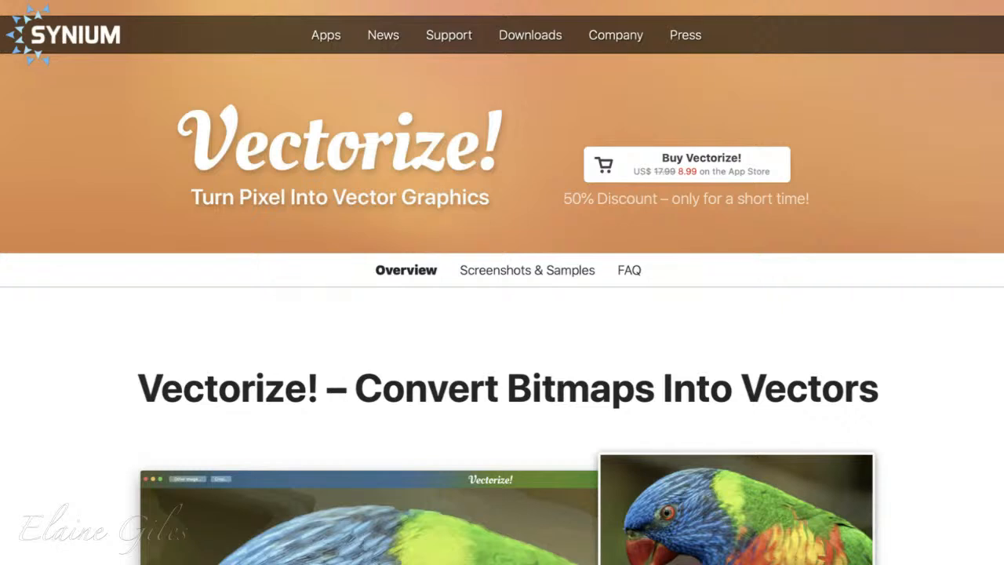
Step: Read through the Vectorize! product page, from the overview to the core features, system requirements and purchase section
{"action": "scroll", "coordinate": [502, 283], "scroll_direction": "down", "scroll_amount": 5}
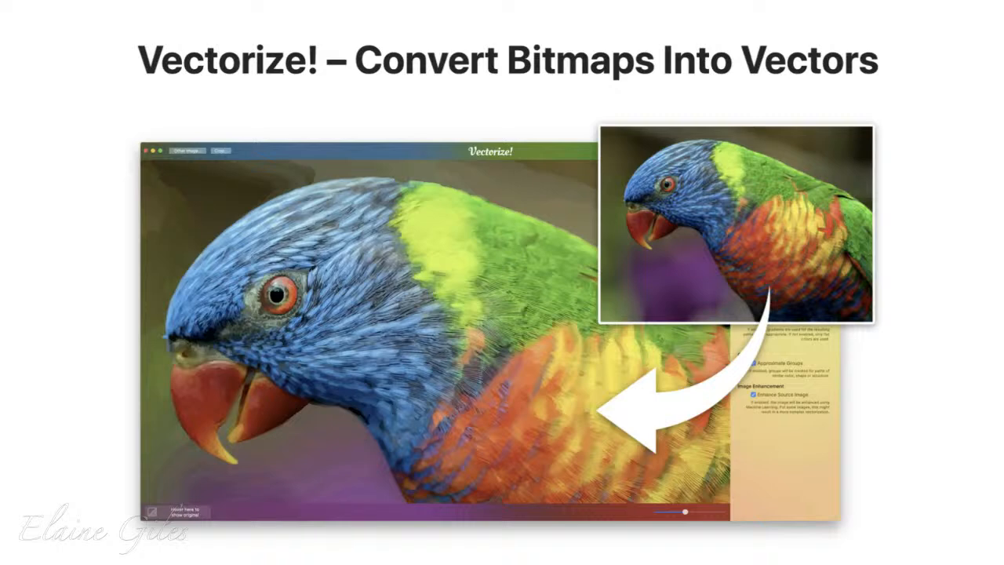
{"action": "scroll", "coordinate": [501, 282], "scroll_direction": "down", "scroll_amount": 10}
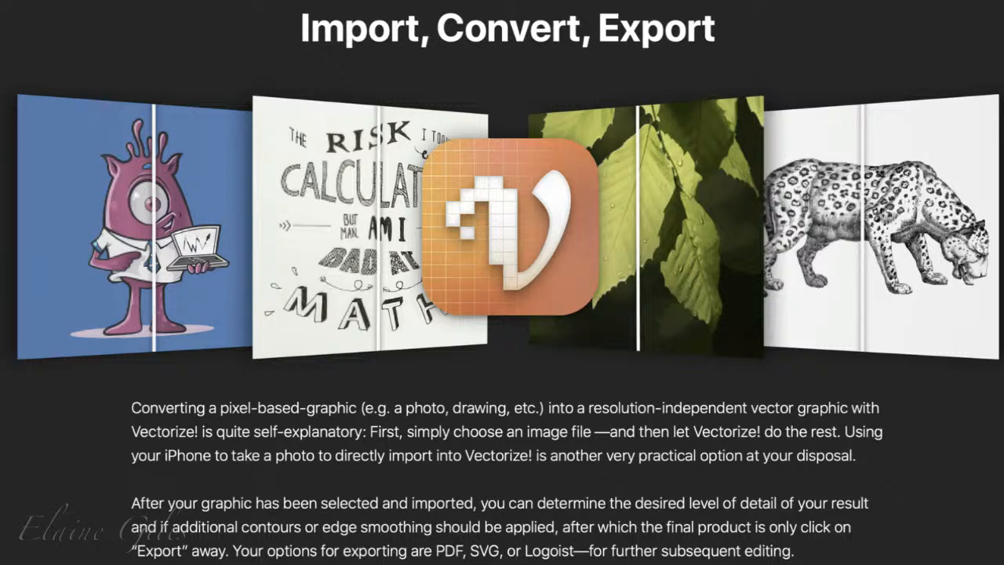
{"action": "scroll", "coordinate": [502, 283], "scroll_direction": "down", "scroll_amount": 8}
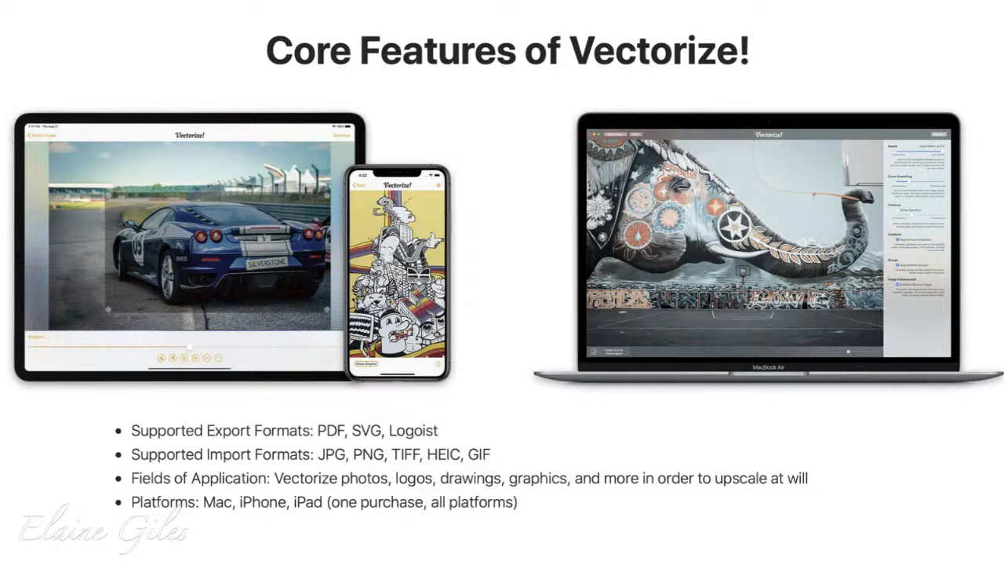
{"action": "scroll", "coordinate": [501, 283], "scroll_direction": "down", "scroll_amount": 8}
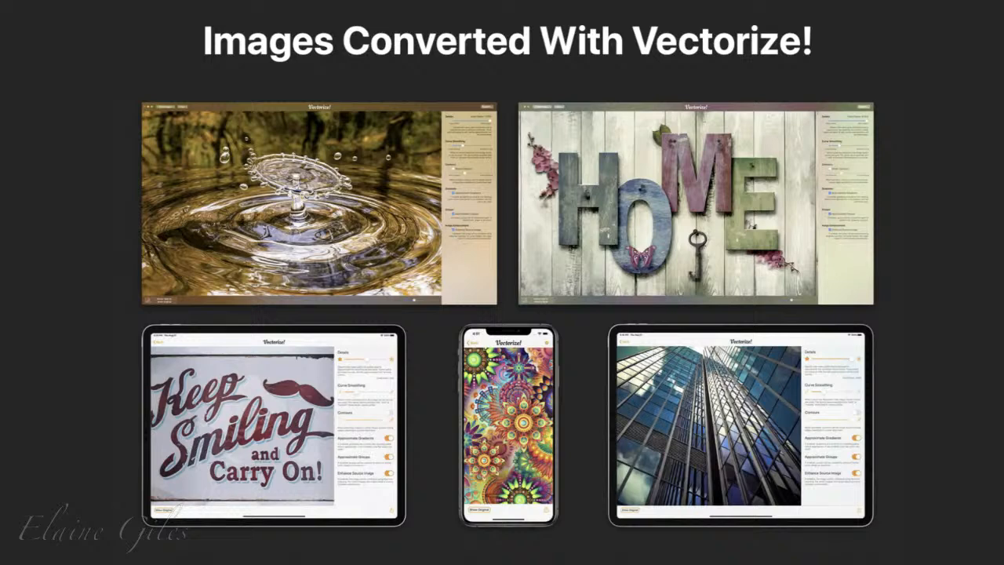
{"action": "scroll", "coordinate": [502, 282], "scroll_direction": "down", "scroll_amount": 8}
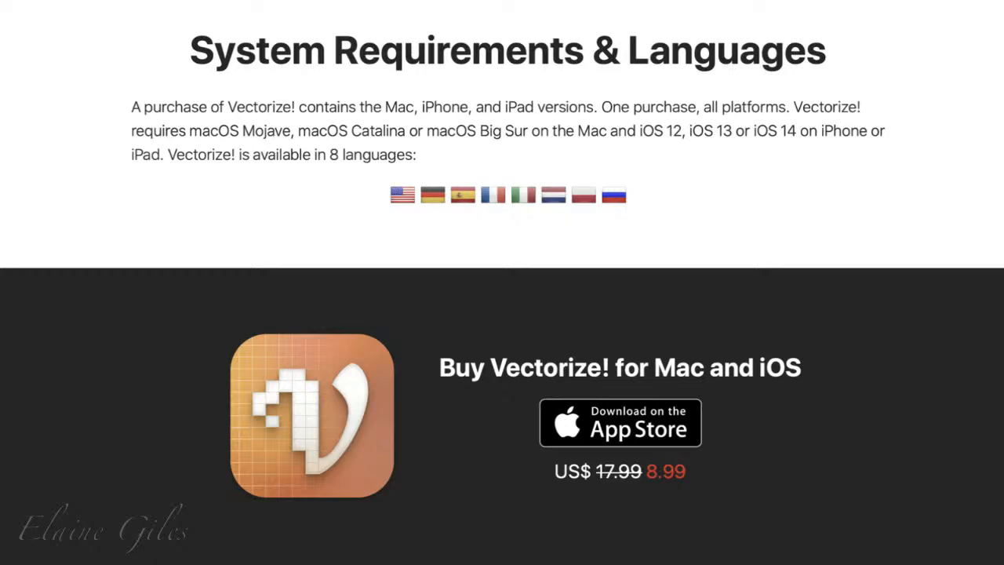
{"action": "scroll", "coordinate": [502, 282], "scroll_direction": "down", "scroll_amount": 5}
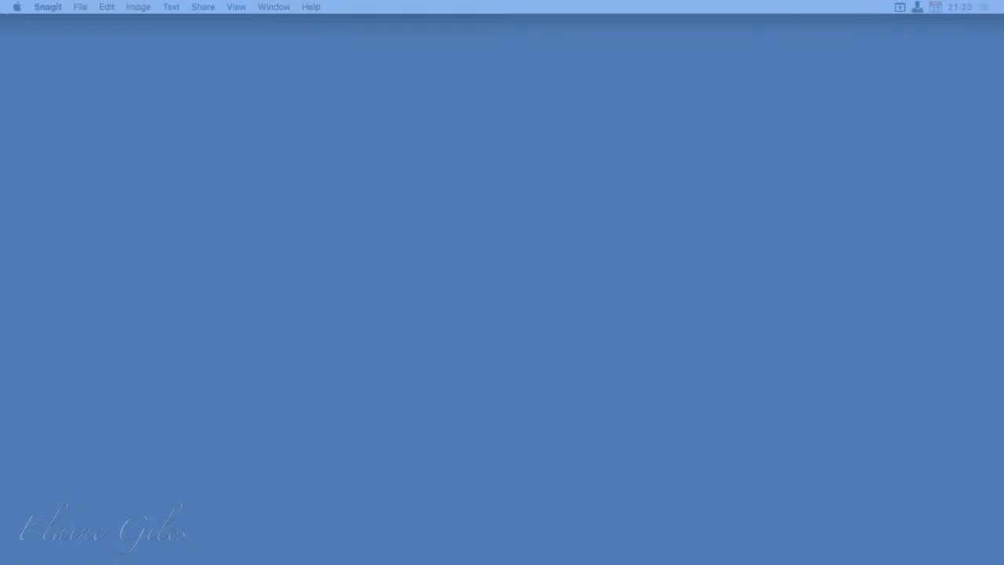
Step: Launch Screenium 3 and move its window to the middle of the desktop
{"action": "key", "text": "alt+space"}
{"action": "type", "text": "screen"}
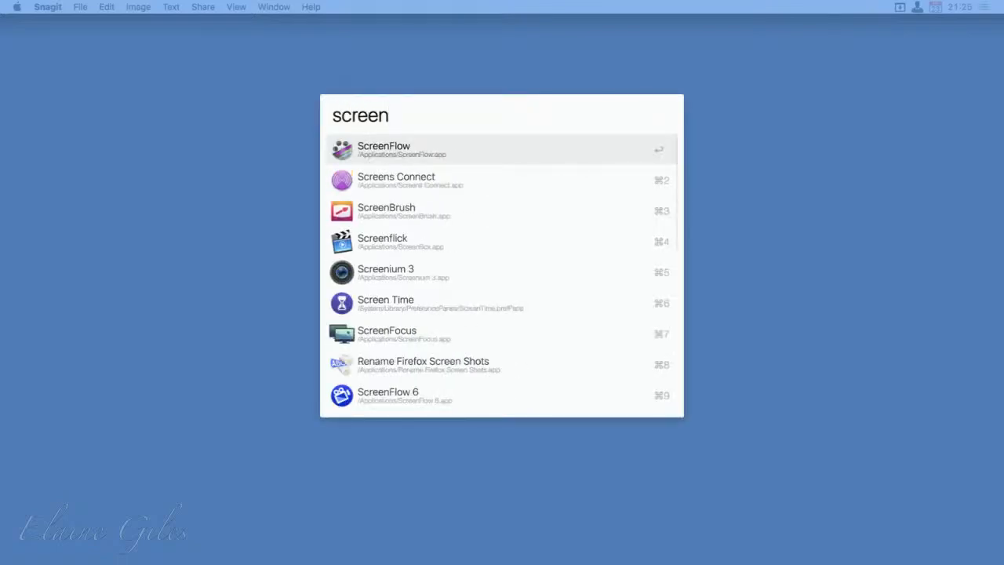
{"action": "key", "text": "Down"}
{"action": "key", "text": "Down"}
{"action": "key", "text": "Down"}
{"action": "key", "text": "Down"}
{"action": "key", "text": "Return"}
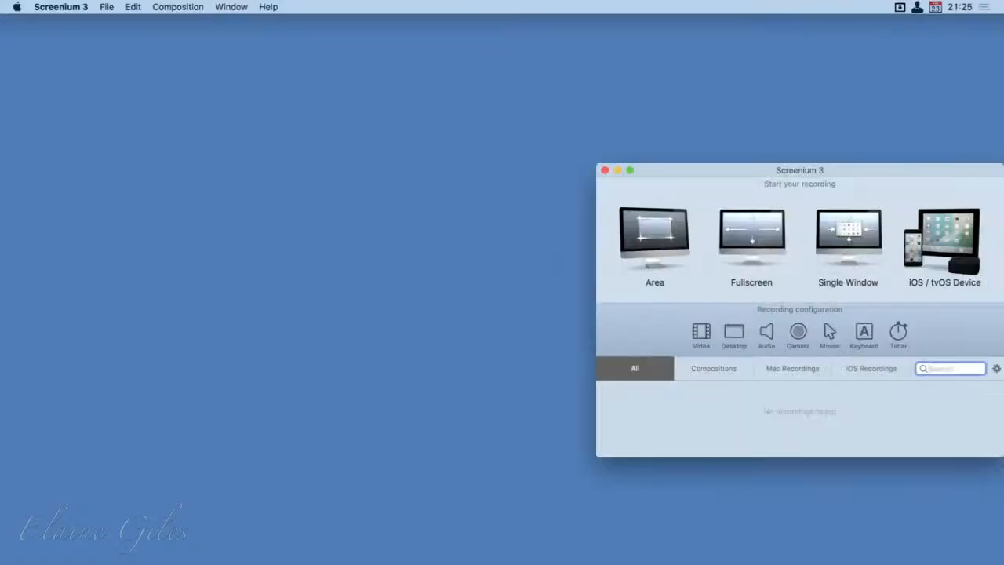
{"action": "left_click_drag", "start_coordinate": [855, 170], "coordinate": [549, 101]}
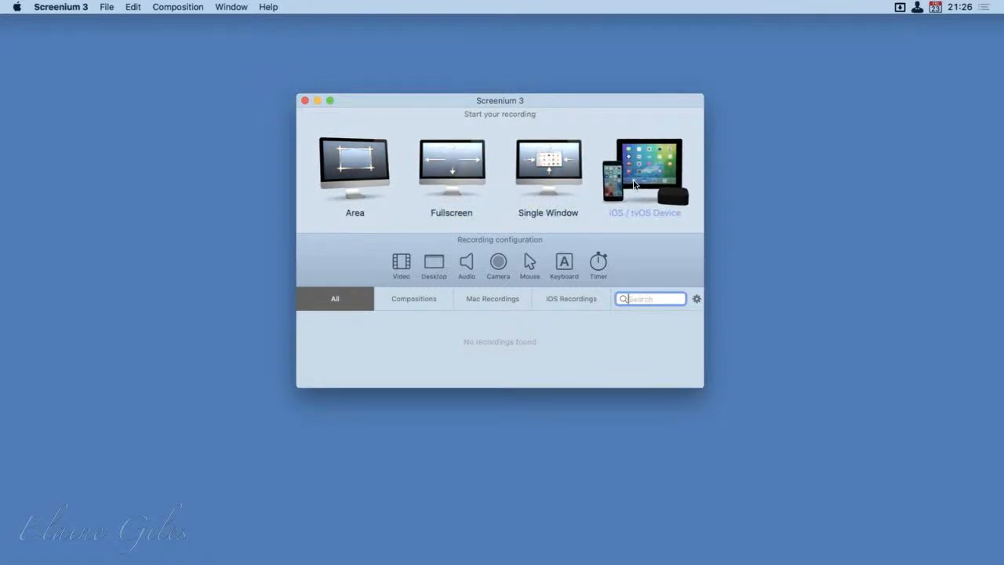
Step: Review the video, desktop and timer recording settings, and quit Screenium 3
{"action": "left_click", "coordinate": [404, 270]}
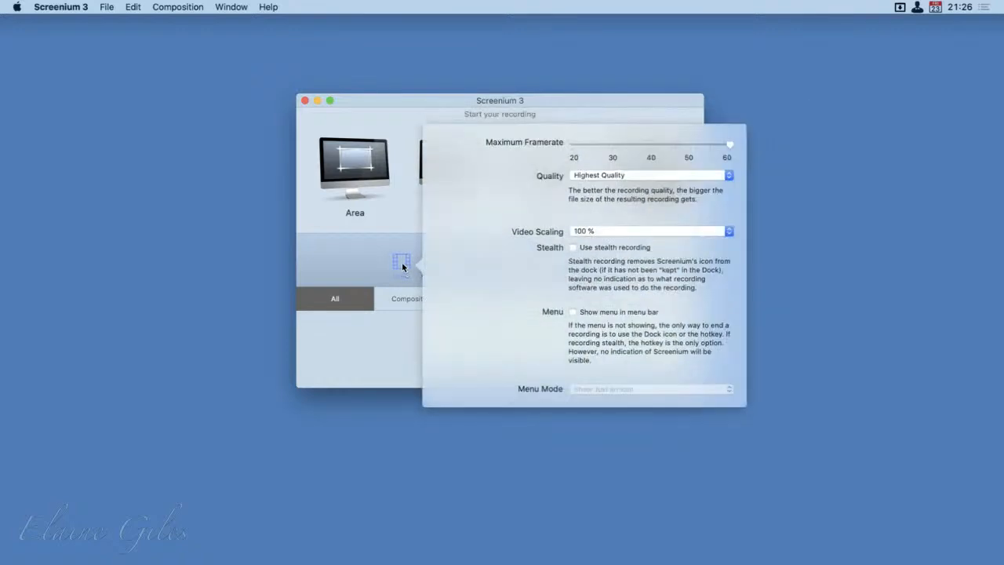
{"action": "left_click", "coordinate": [376, 264]}
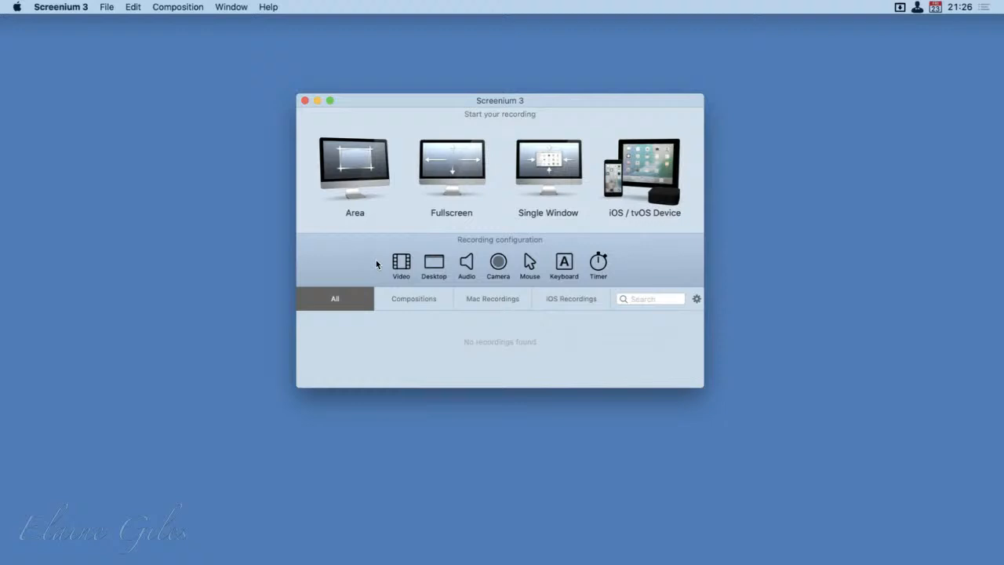
{"action": "left_click", "coordinate": [435, 267]}
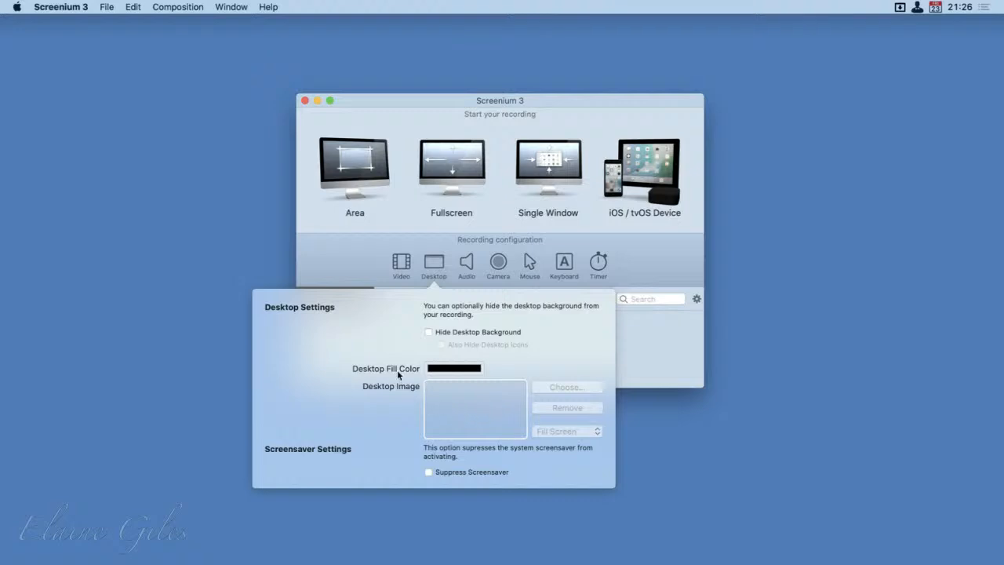
{"action": "left_click", "coordinate": [350, 259]}
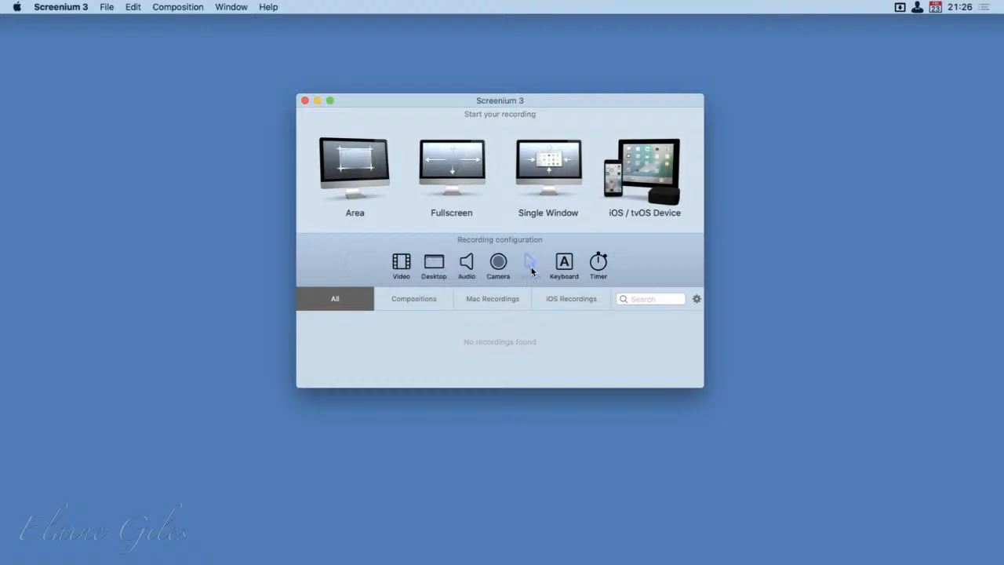
{"action": "left_click", "coordinate": [595, 271]}
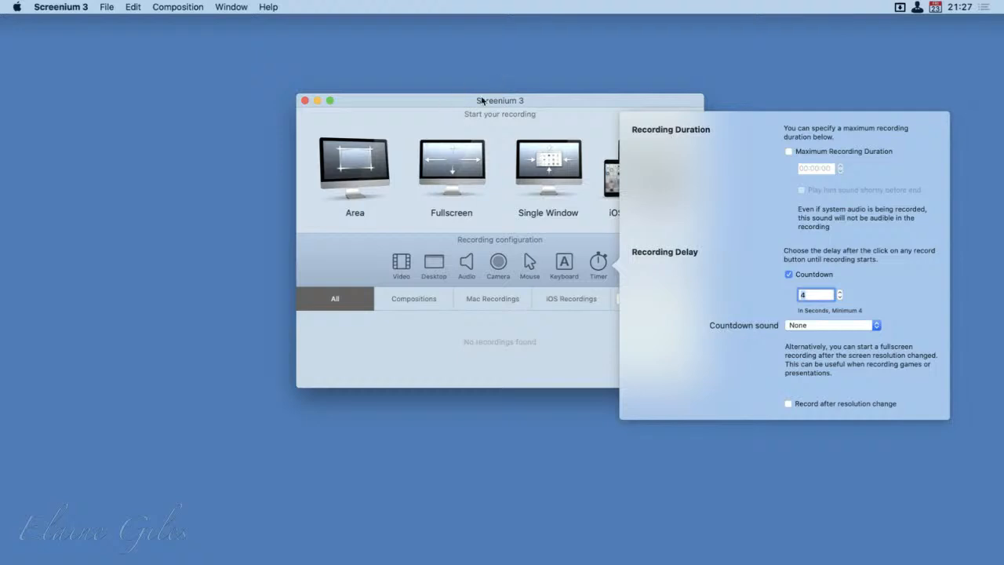
{"action": "left_click", "coordinate": [439, 103]}
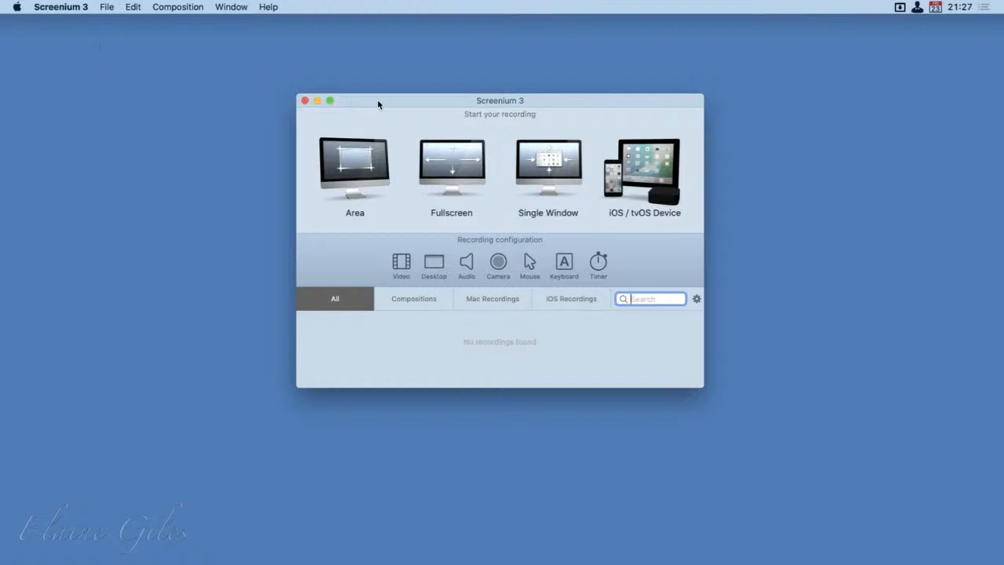
{"action": "key", "text": "super+q"}
Step: Launch Vectorize! and dismiss the newsletter subscription form
{"action": "key", "text": "alt+space"}
{"action": "type", "text": "vector"}
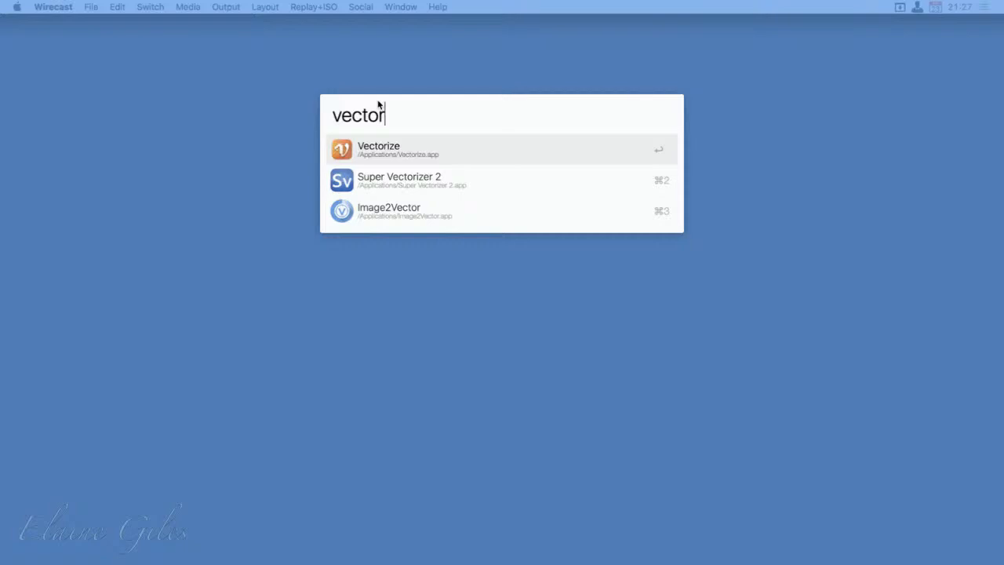
{"action": "key", "text": "Return"}
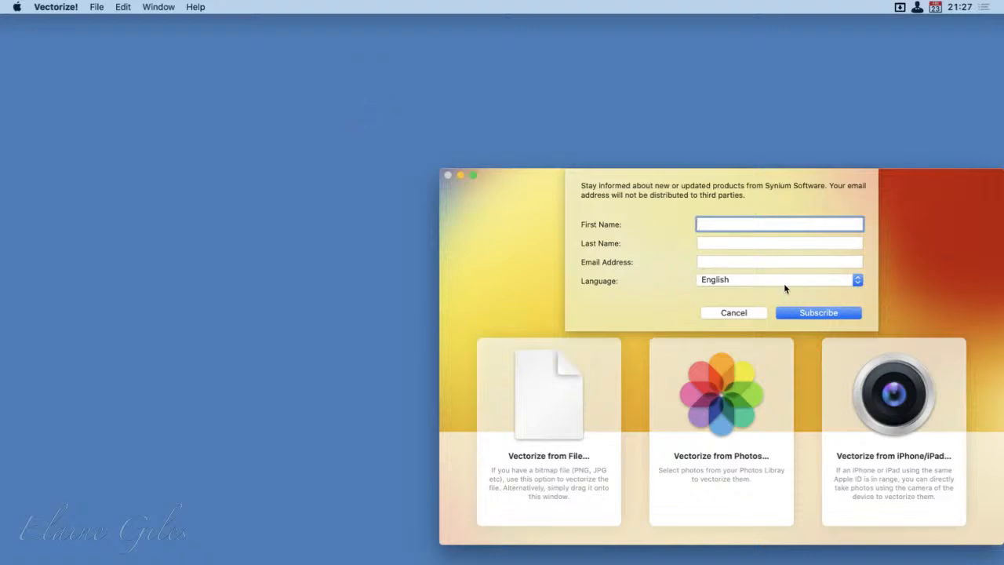
{"action": "left_click", "coordinate": [743, 311]}
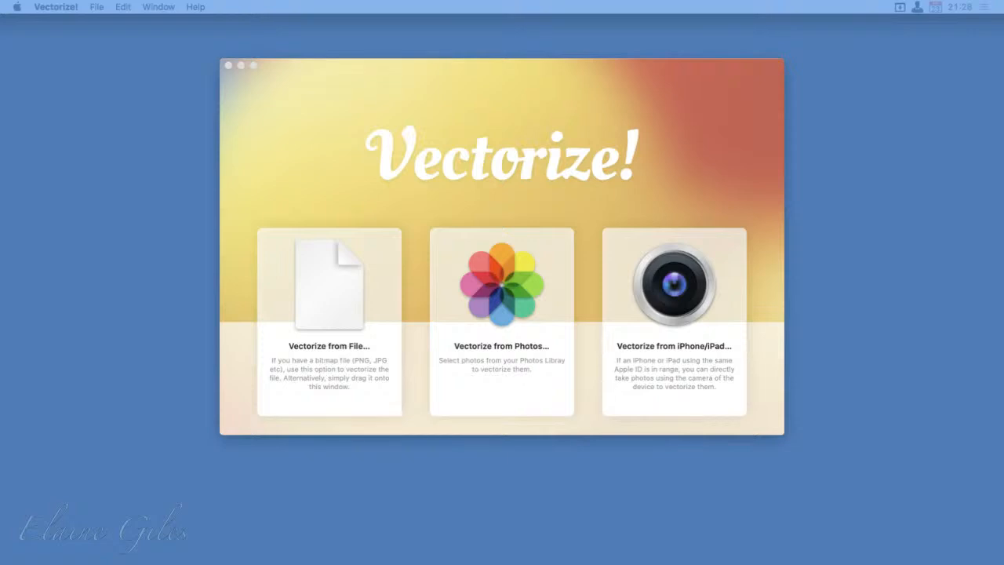
Step: Load the calendar photo into Vectorize! and crop off the blurred strip along its right edge
{"action": "left_click_drag", "start_coordinate": [604, 308], "coordinate": [538, 179]}
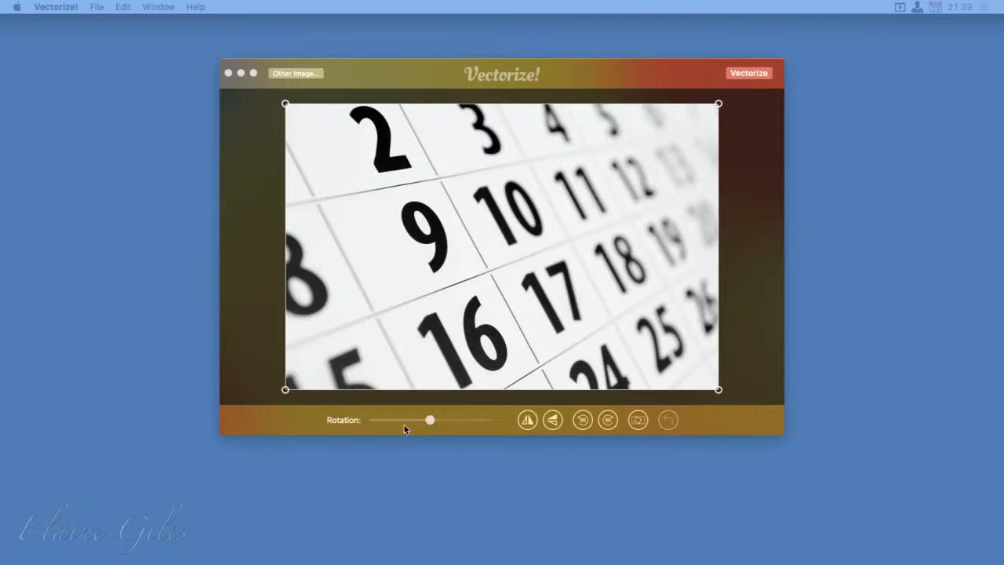
{"action": "left_click", "coordinate": [718, 104]}
{"action": "left_click_drag", "start_coordinate": [718, 105], "coordinate": [636, 104]}
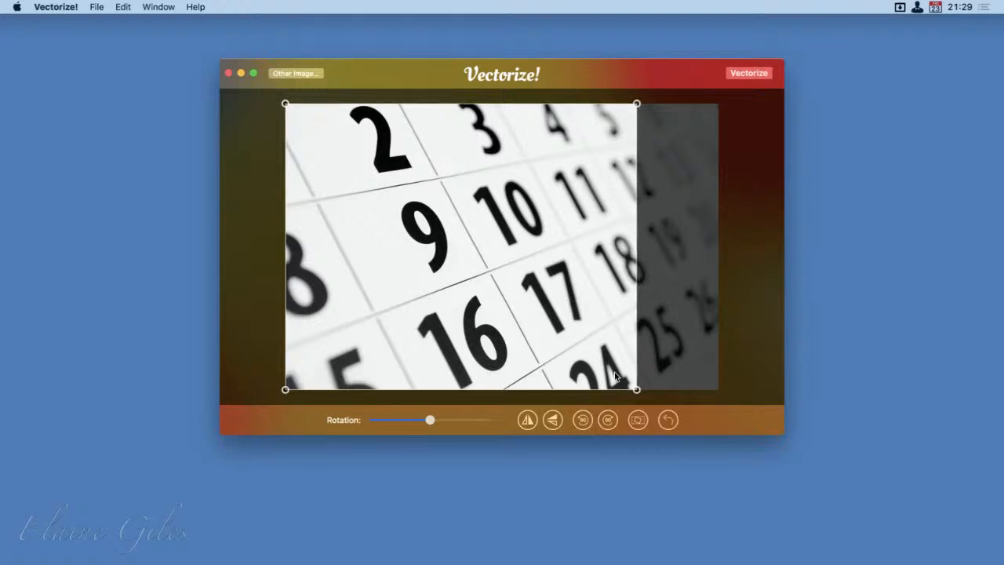
Step: Vectorize the cropped calendar photo and compare the result with the original
{"action": "left_click", "coordinate": [747, 73]}
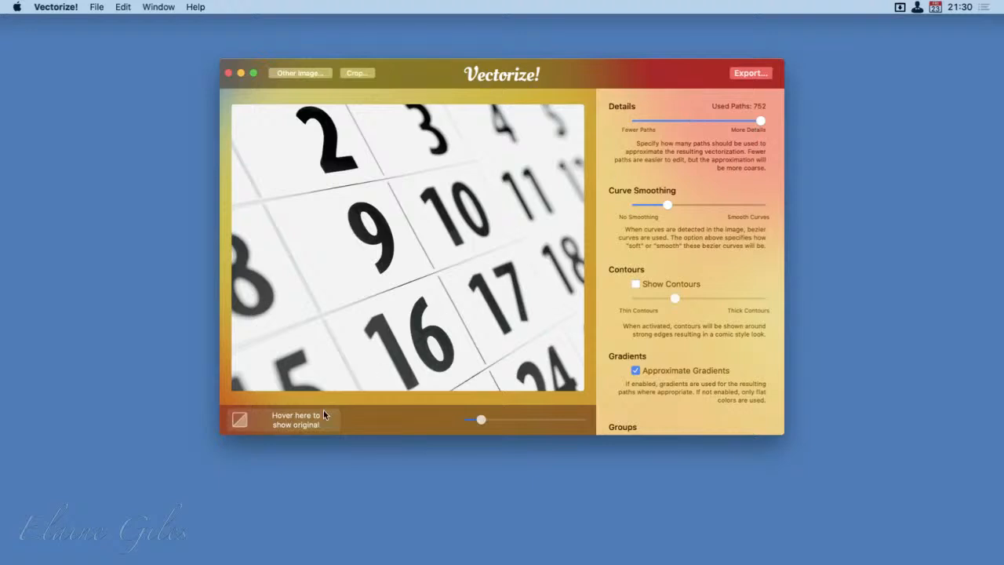
{"action": "mouse_move", "coordinate": [304, 425]}
{"action": "mouse_move", "coordinate": [480, 419]}
{"action": "left_mouse_down"}
{"action": "mouse_move", "coordinate": [511, 422]}
{"action": "mouse_move", "coordinate": [482, 421]}
{"action": "left_mouse_up"}
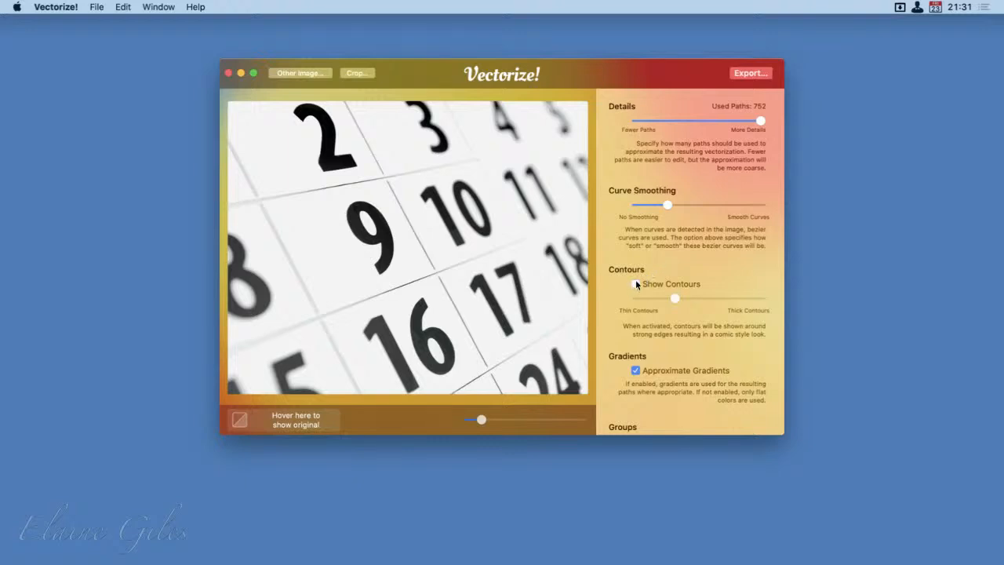
Step: Try contours on the vectorized calendar, turn them off again, and review the gradient, group and image enhancement options
{"action": "left_click", "coordinate": [635, 283]}
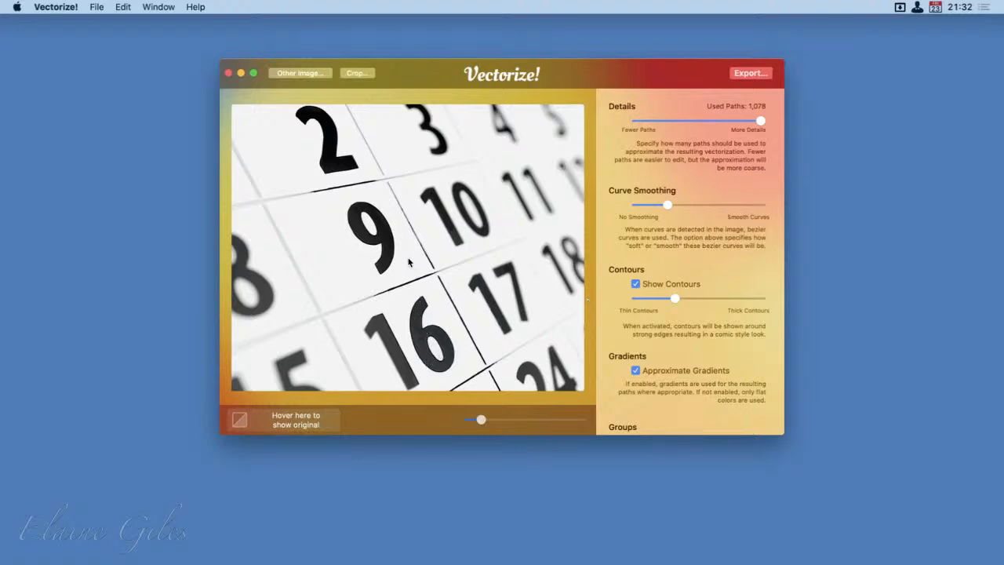
{"action": "left_click", "coordinate": [636, 283]}
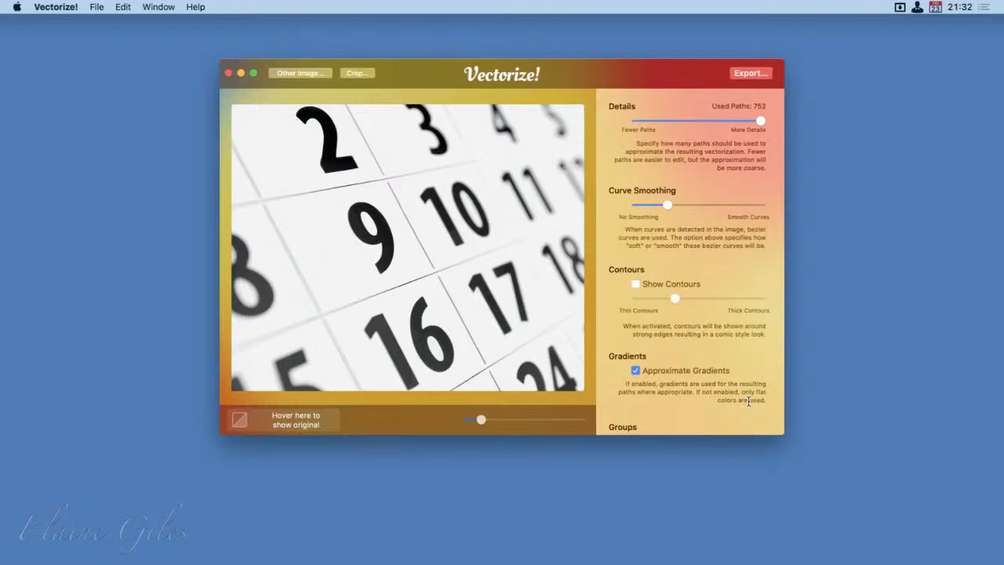
{"action": "scroll", "coordinate": [749, 400], "scroll_direction": "down", "scroll_amount": 3}
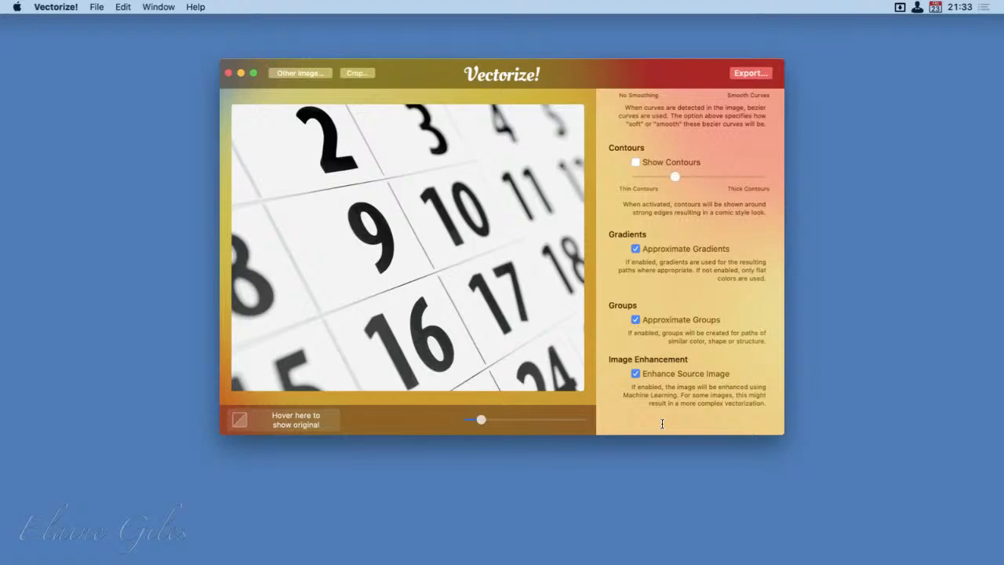
{"action": "scroll", "coordinate": [661, 423], "scroll_direction": "up", "scroll_amount": 5}
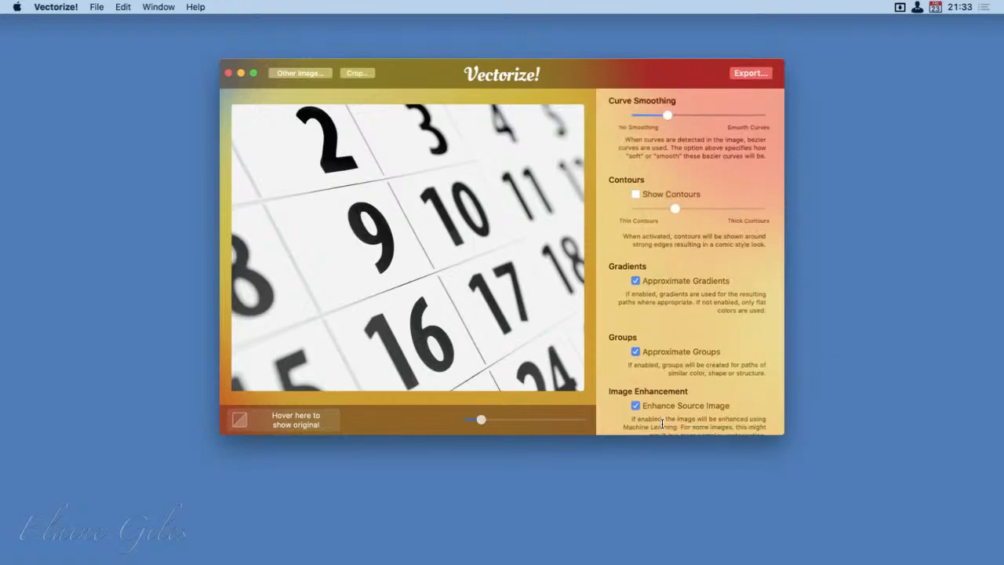
{"action": "scroll", "coordinate": [661, 423], "scroll_direction": "up", "scroll_amount": 1}
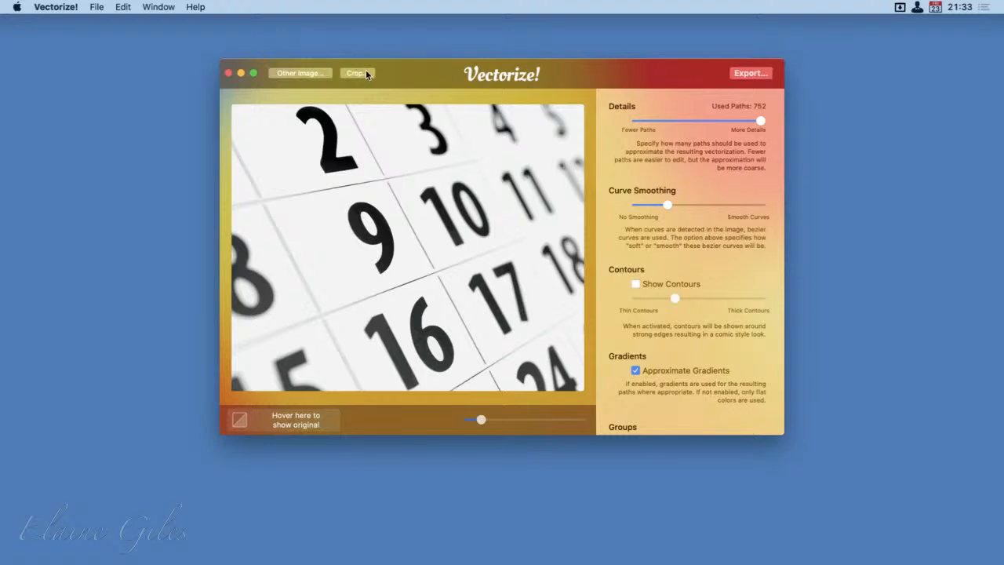
Step: Export the vectorized image to the Desktop as an SVG file named Calendar
{"action": "left_click", "coordinate": [749, 73]}
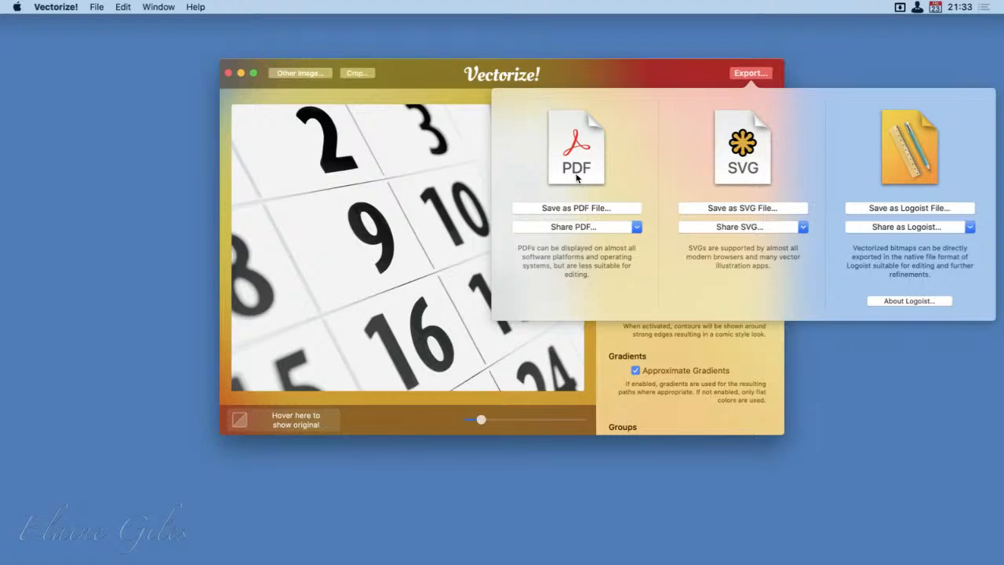
{"action": "left_click", "coordinate": [736, 208]}
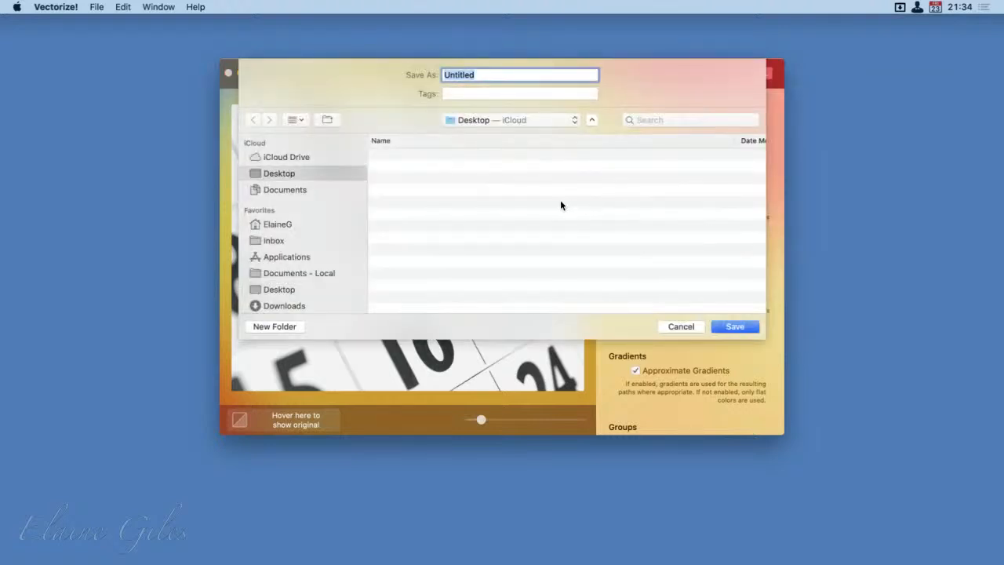
{"action": "type", "text": "Calendar"}
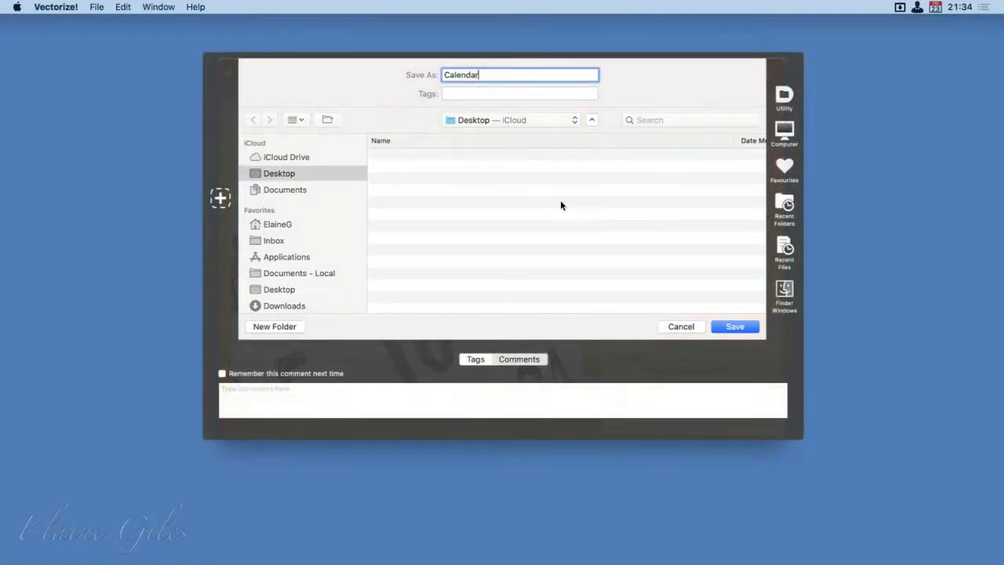
{"action": "key", "text": "Return"}
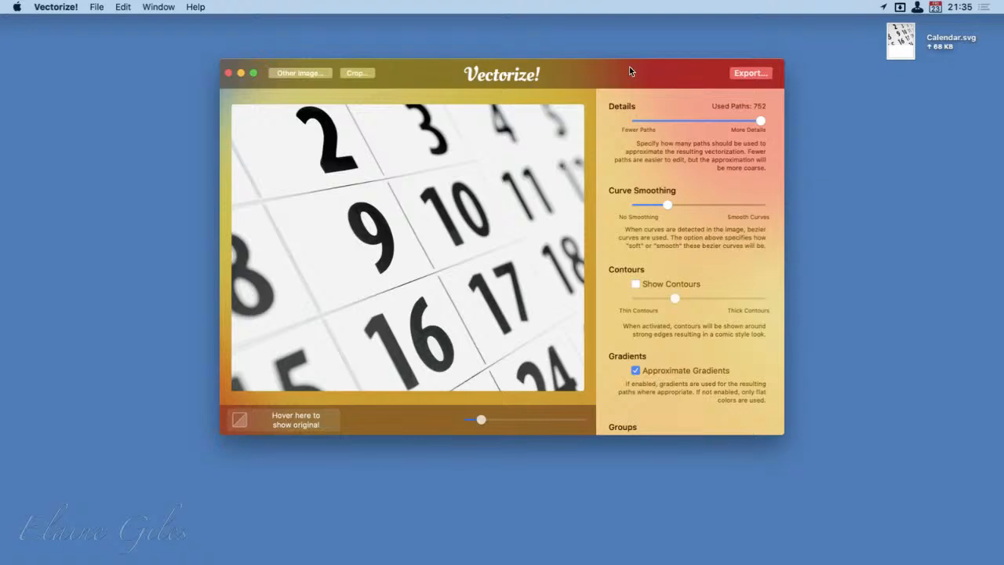
Step: Preview the exported Calendar.svg file on the desktop
{"action": "left_click", "coordinate": [902, 37]}
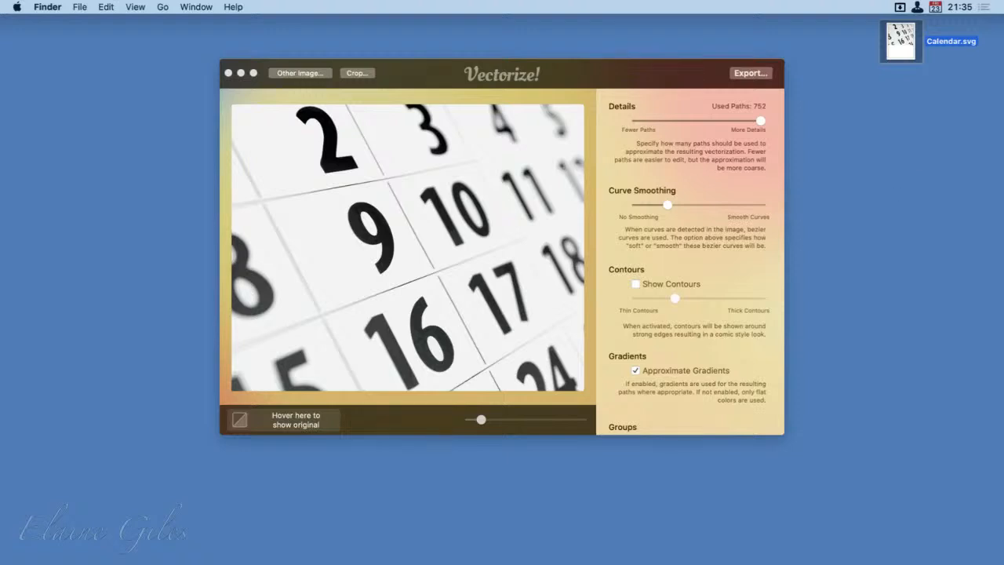
{"action": "key", "text": "space"}
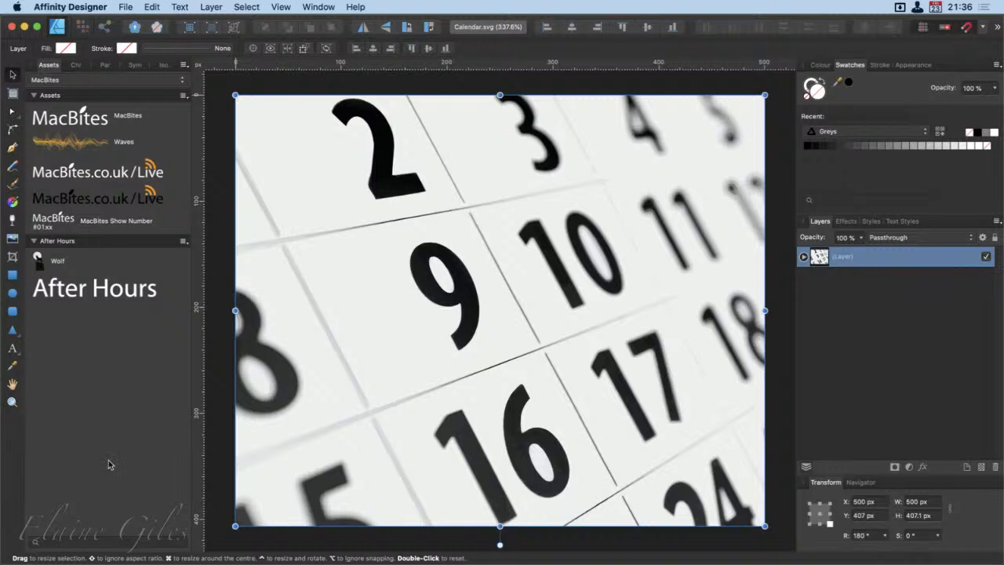
Step: In Affinity Designer, expand the layer of Calendar.svg and select its first three curves one by one to inspect them
{"action": "left_click", "coordinate": [803, 257]}
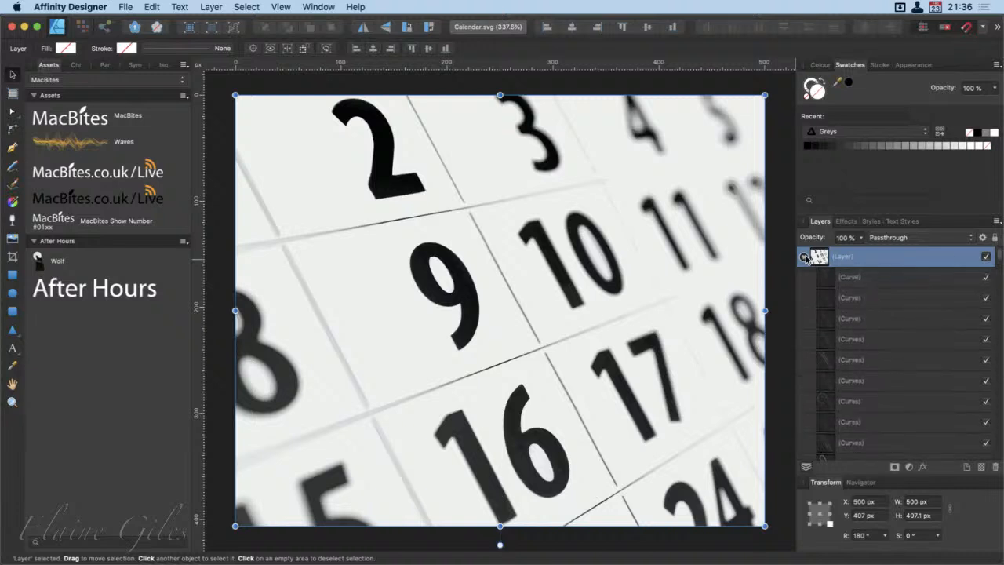
{"action": "left_click", "coordinate": [886, 282]}
{"action": "left_click", "coordinate": [892, 302]}
{"action": "left_click", "coordinate": [898, 319]}
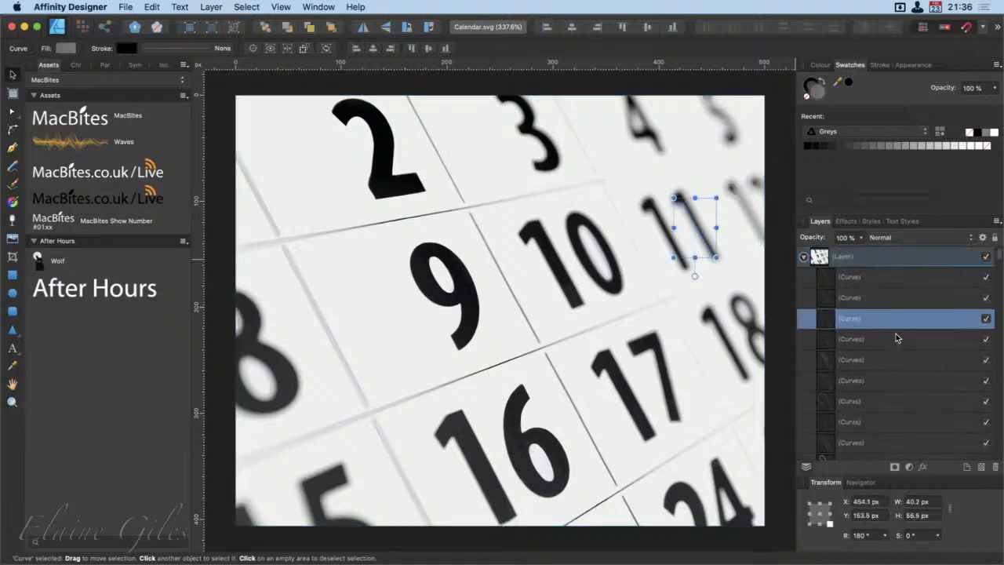
Step: Select the next few curves down the layer one by one to see which parts of the number 11 they form
{"action": "left_click", "coordinate": [896, 345]}
{"action": "left_click", "coordinate": [896, 367]}
{"action": "left_click", "coordinate": [898, 398]}
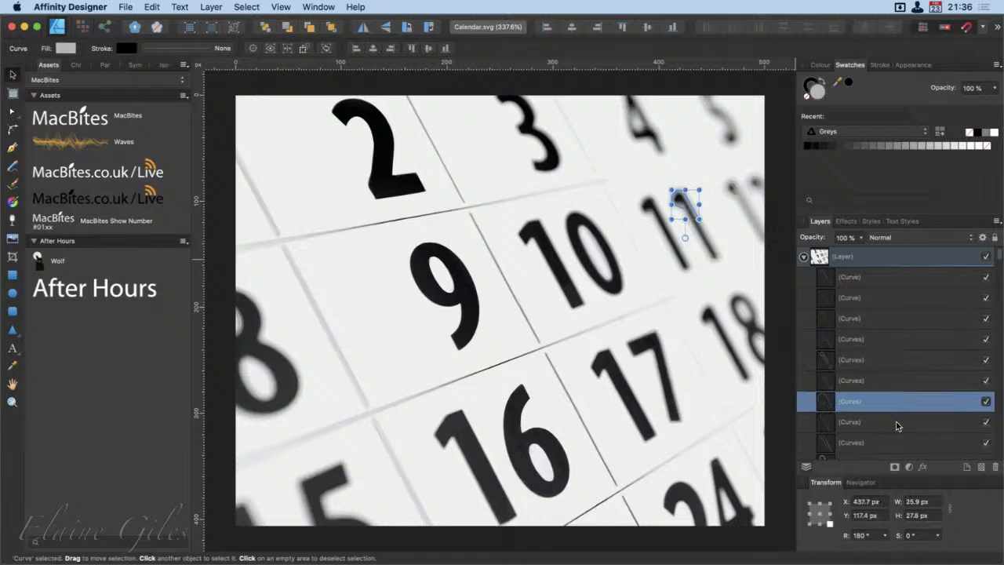
{"action": "left_click", "coordinate": [898, 425]}
Step: Inspect the curve that forms the body of the number 2 and the small edge curve at its base
{"action": "scroll", "coordinate": [897, 425], "scroll_direction": "down", "scroll_amount": 5}
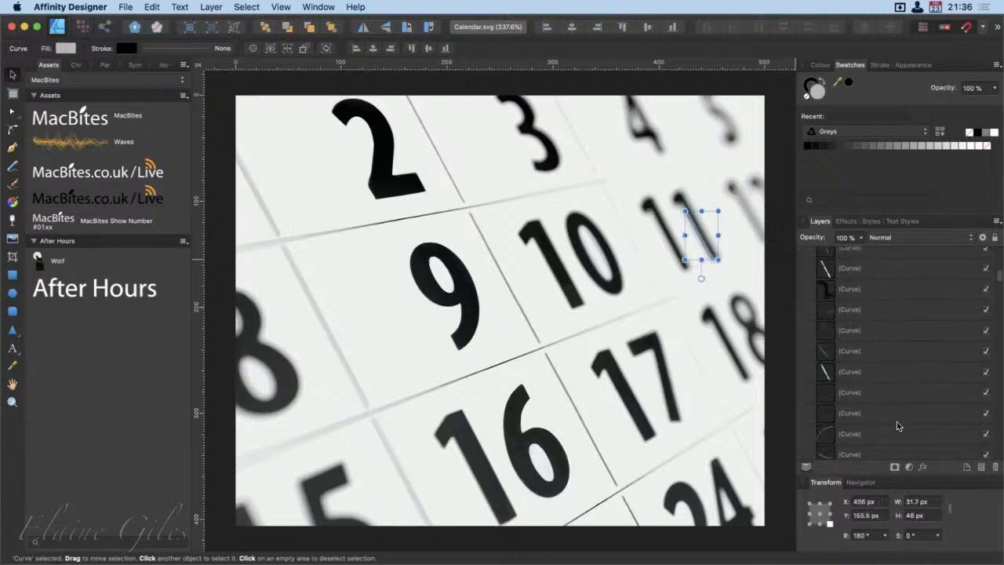
{"action": "left_click", "coordinate": [868, 294]}
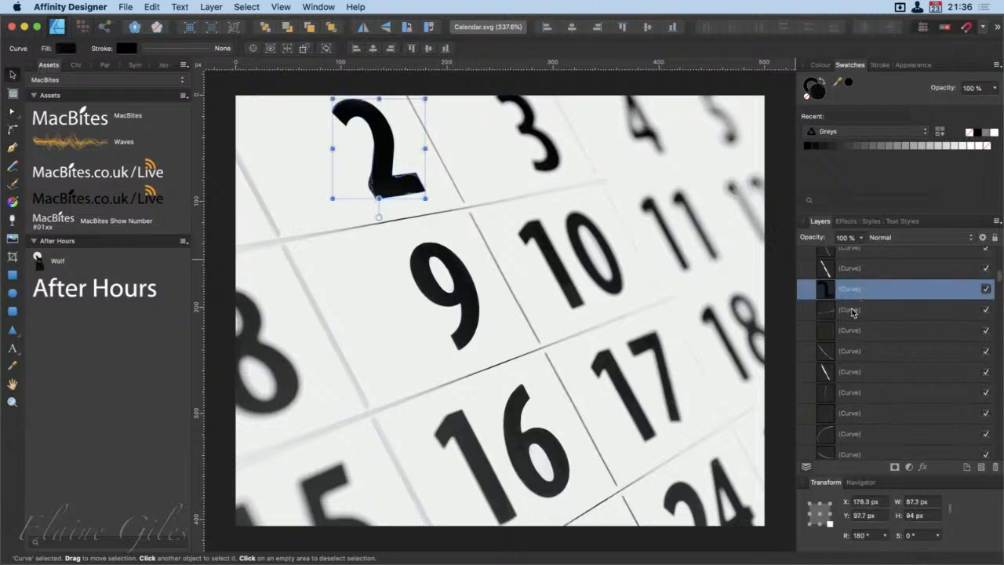
{"action": "left_click", "coordinate": [853, 310]}
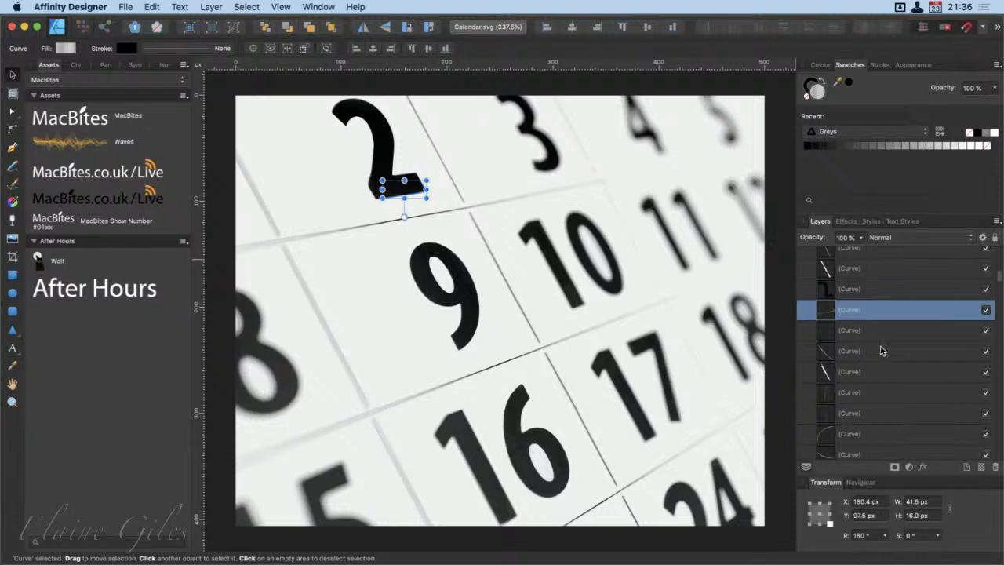
Step: Inspect the compound curve spanning the whole calendar page and look through the rest of the layer's curve list
{"action": "scroll", "coordinate": [881, 350], "scroll_direction": "down", "scroll_amount": 5}
{"action": "scroll", "coordinate": [881, 350], "scroll_direction": "down", "scroll_amount": 5}
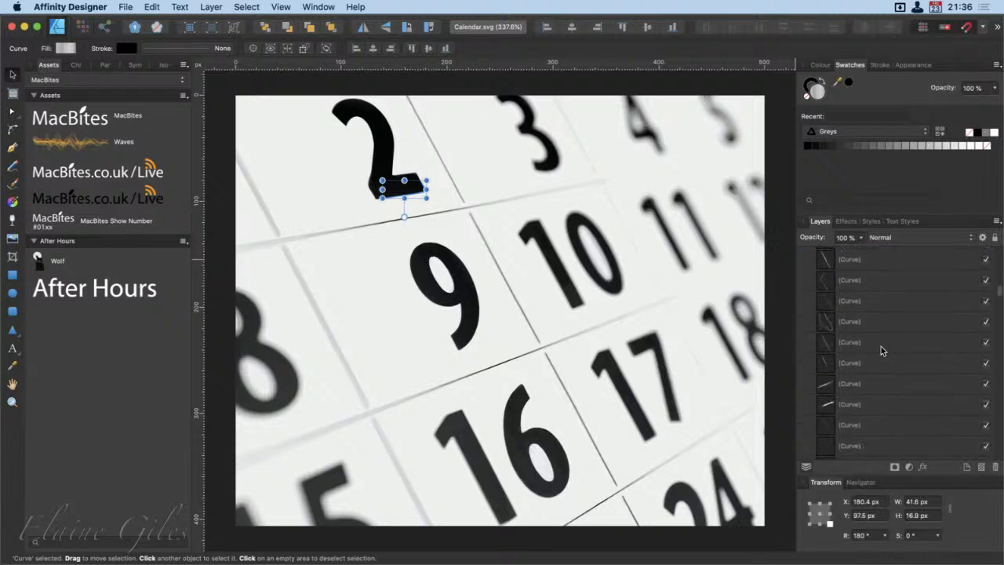
{"action": "left_click", "coordinate": [877, 347]}
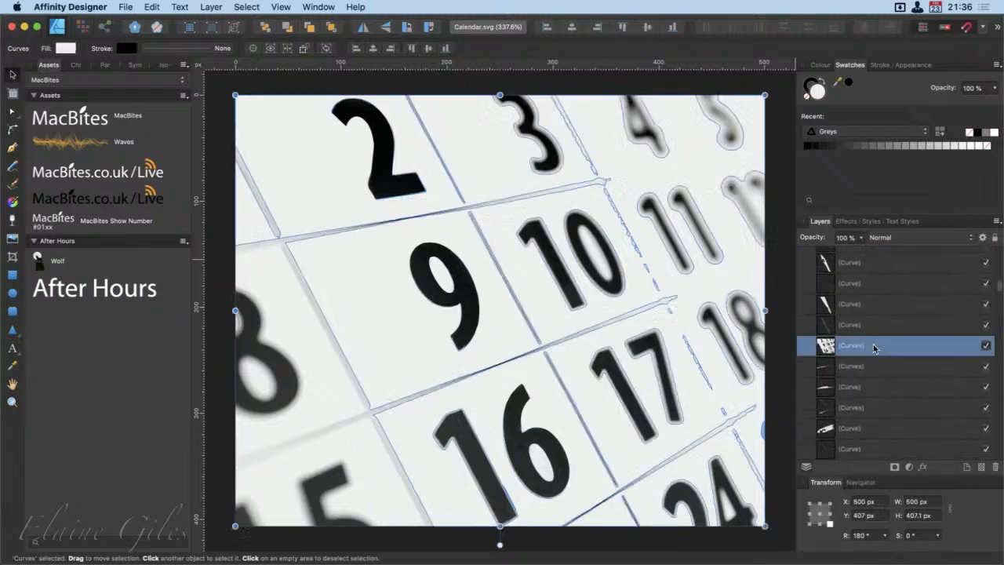
{"action": "scroll", "coordinate": [907, 351], "scroll_direction": "down", "scroll_amount": 5}
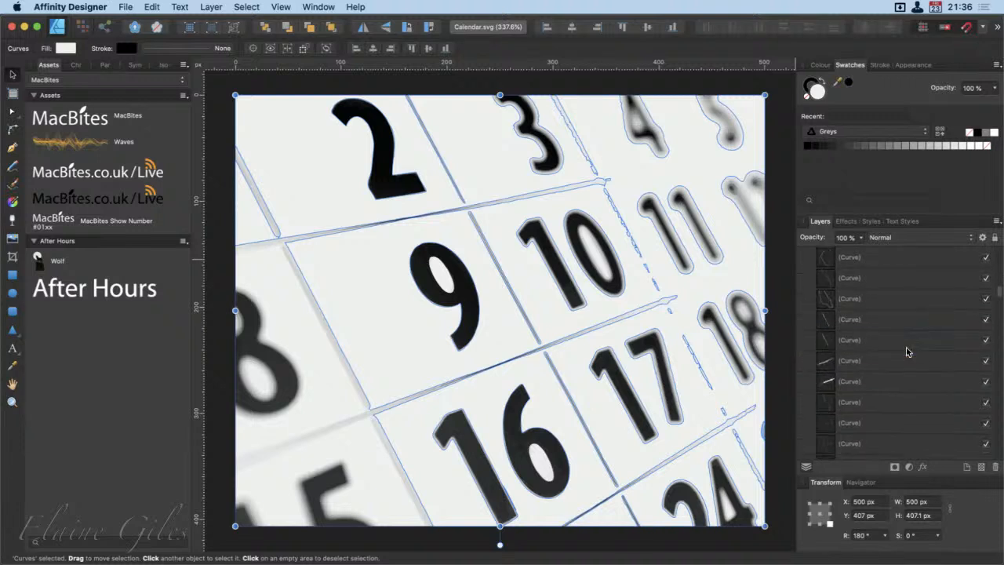
{"action": "scroll", "coordinate": [907, 350], "scroll_direction": "down", "scroll_amount": 3}
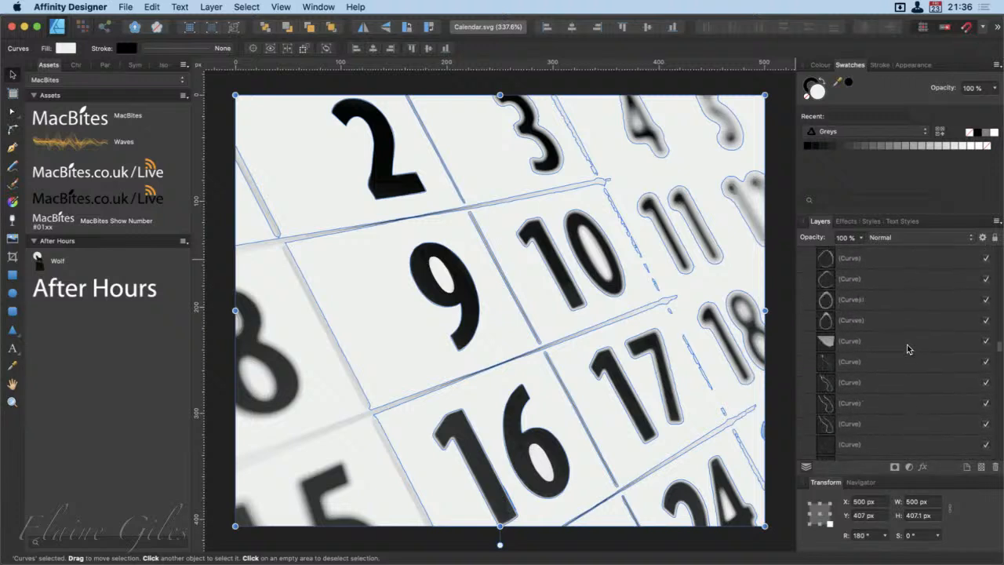
{"action": "scroll", "coordinate": [907, 349], "scroll_direction": "up", "scroll_amount": 5}
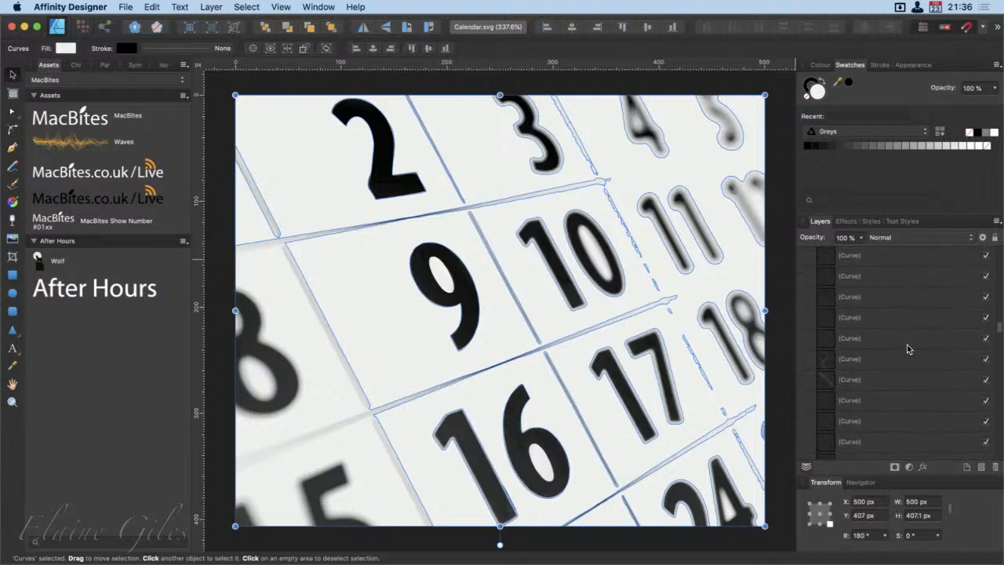
{"action": "scroll", "coordinate": [907, 349], "scroll_direction": "up", "scroll_amount": 3}
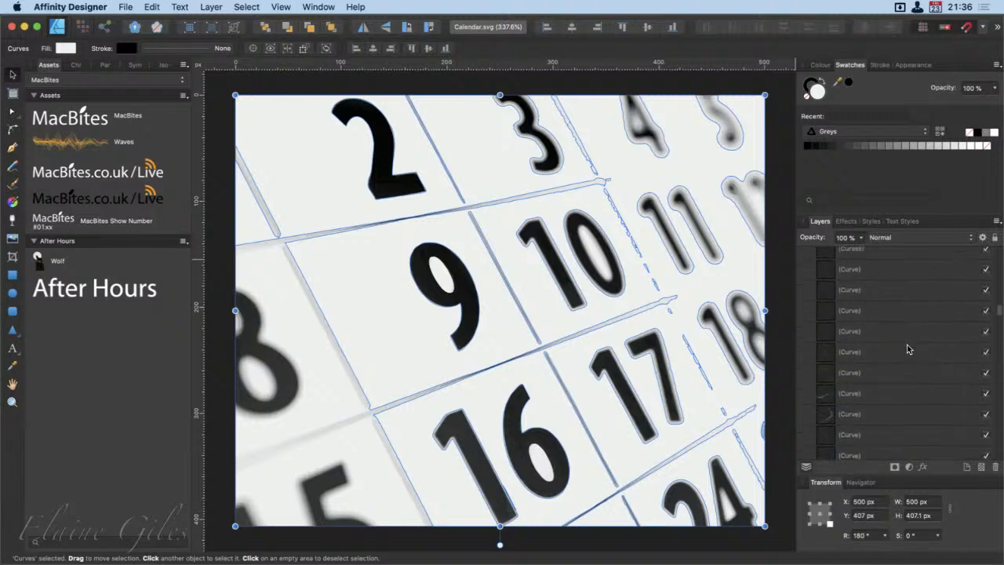
{"action": "scroll", "coordinate": [908, 349], "scroll_direction": "up", "scroll_amount": 3}
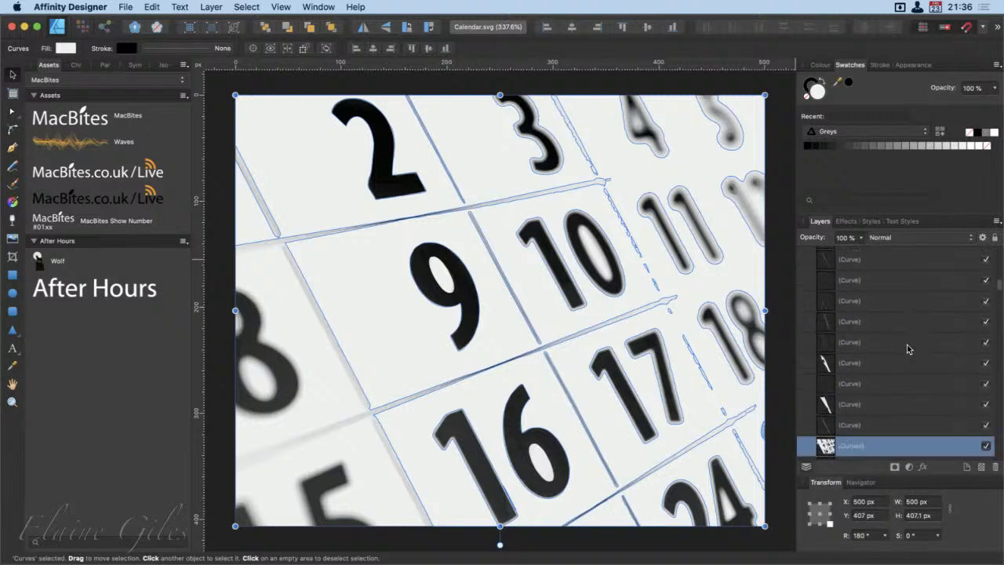
{"action": "scroll", "coordinate": [907, 348], "scroll_direction": "up", "scroll_amount": 4}
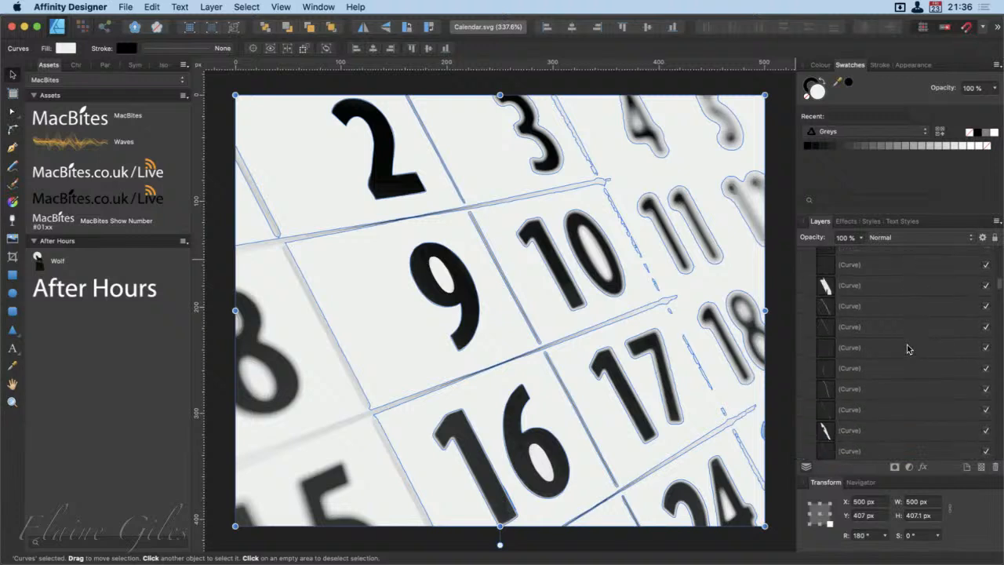
{"action": "scroll", "coordinate": [907, 349], "scroll_direction": "up", "scroll_amount": 3}
Step: Select all the curves enclosed in the area around the number 2 and group them
{"action": "left_click", "coordinate": [886, 291]}
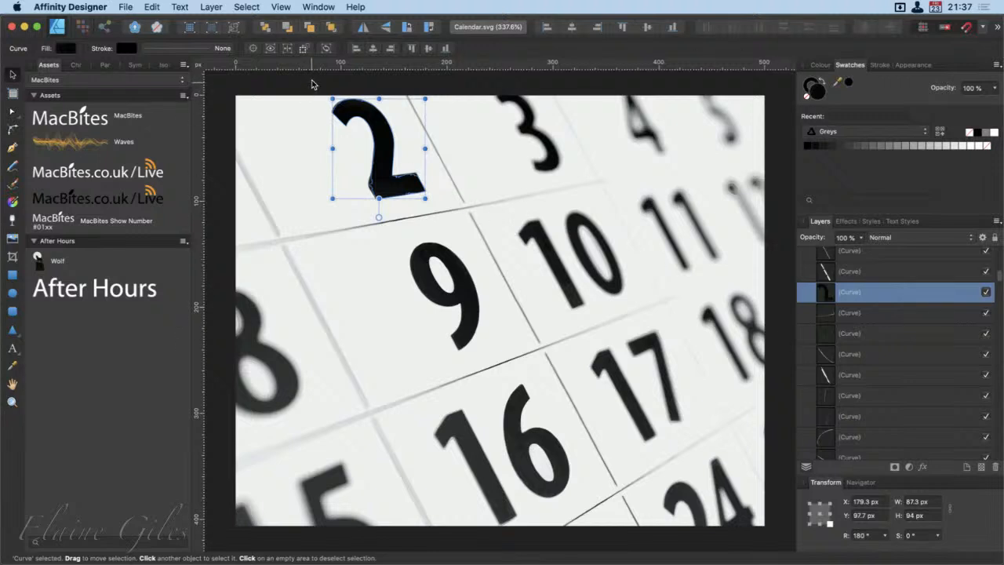
{"action": "left_click", "coordinate": [310, 83]}
{"action": "left_click_drag", "start_coordinate": [316, 79], "coordinate": [428, 209]}
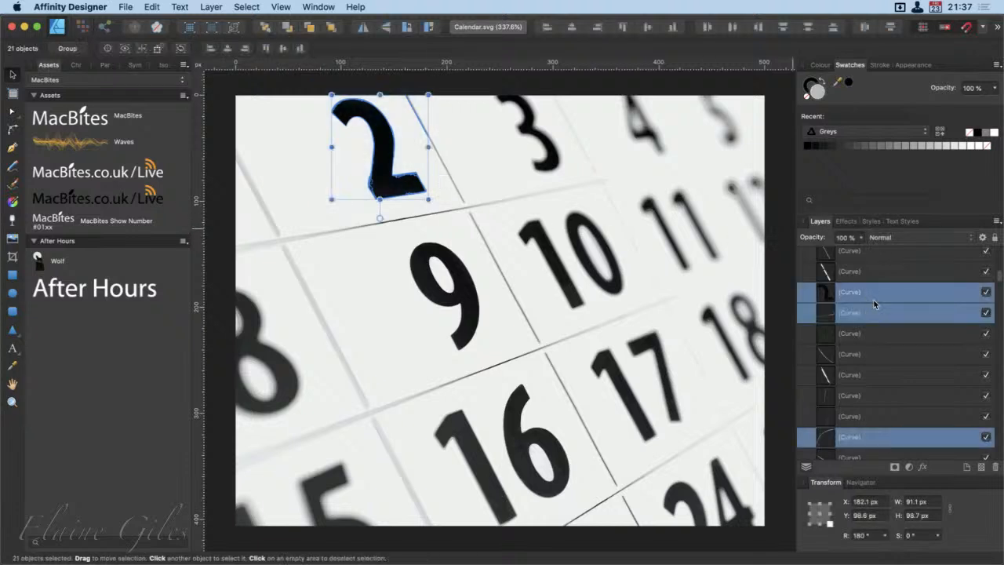
{"action": "key", "text": "super+g"}
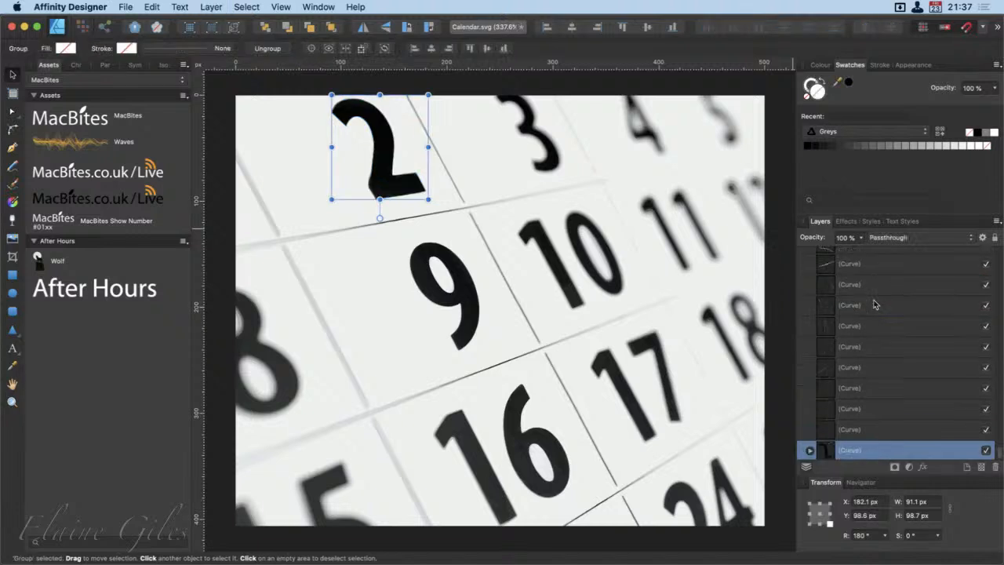
Step: Name the new group 2 and expand it to show its curves
{"action": "scroll", "coordinate": [884, 408], "scroll_direction": "down", "scroll_amount": 3}
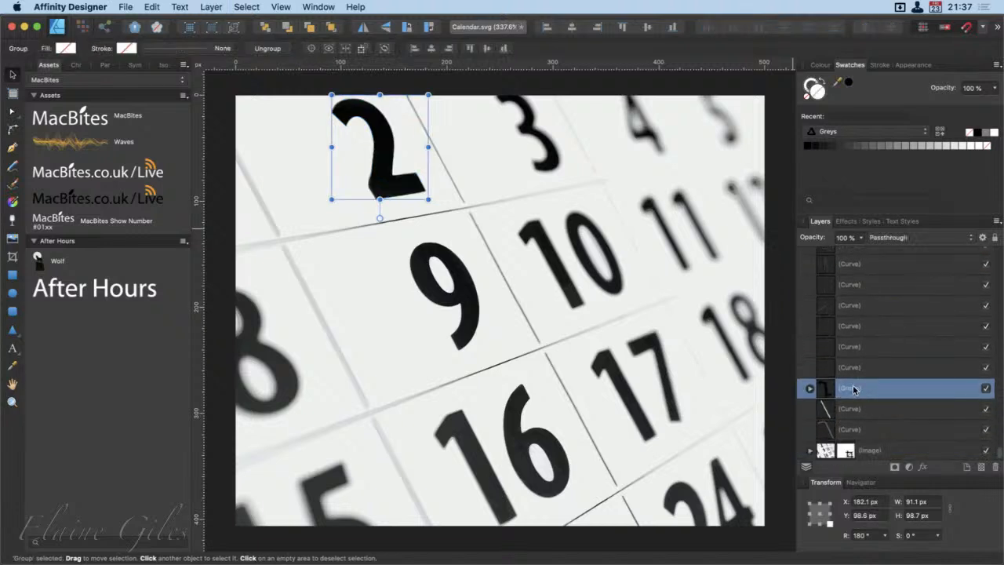
{"action": "double_click", "coordinate": [853, 388]}
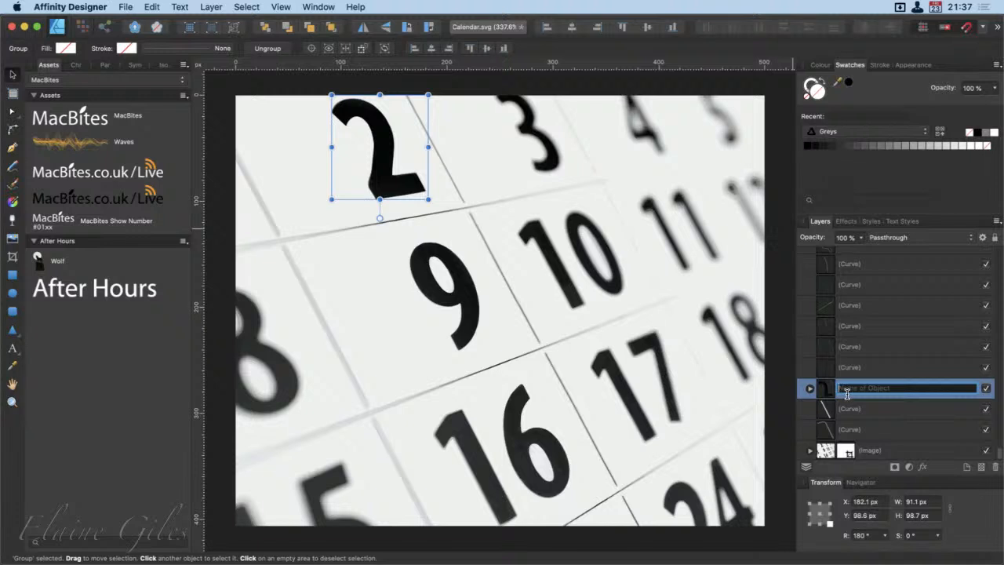
{"action": "type", "text": "2"}
{"action": "left_click", "coordinate": [809, 388]}
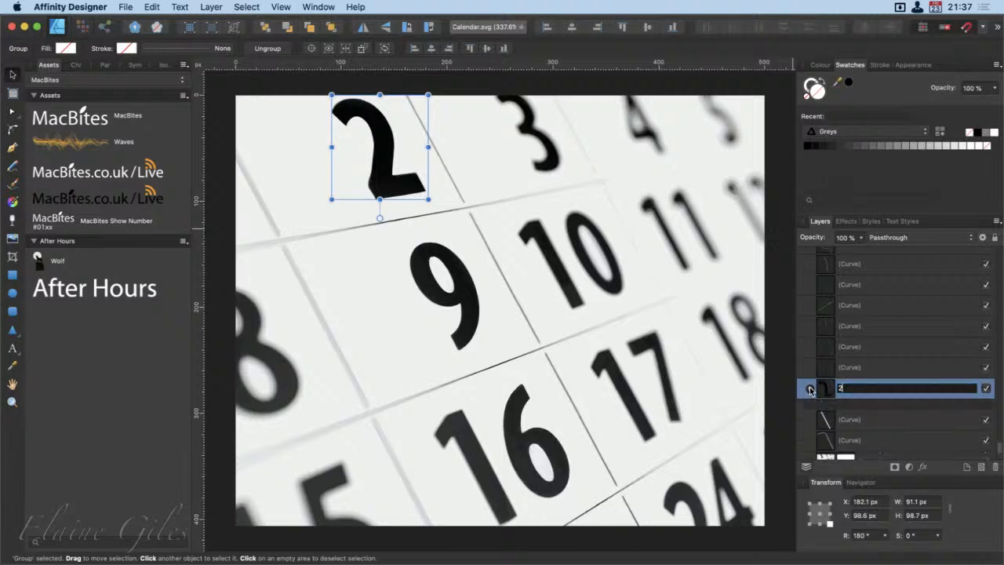
{"action": "scroll", "coordinate": [863, 392], "scroll_direction": "down", "scroll_amount": 5}
{"action": "scroll", "coordinate": [899, 392], "scroll_direction": "up", "scroll_amount": 3}
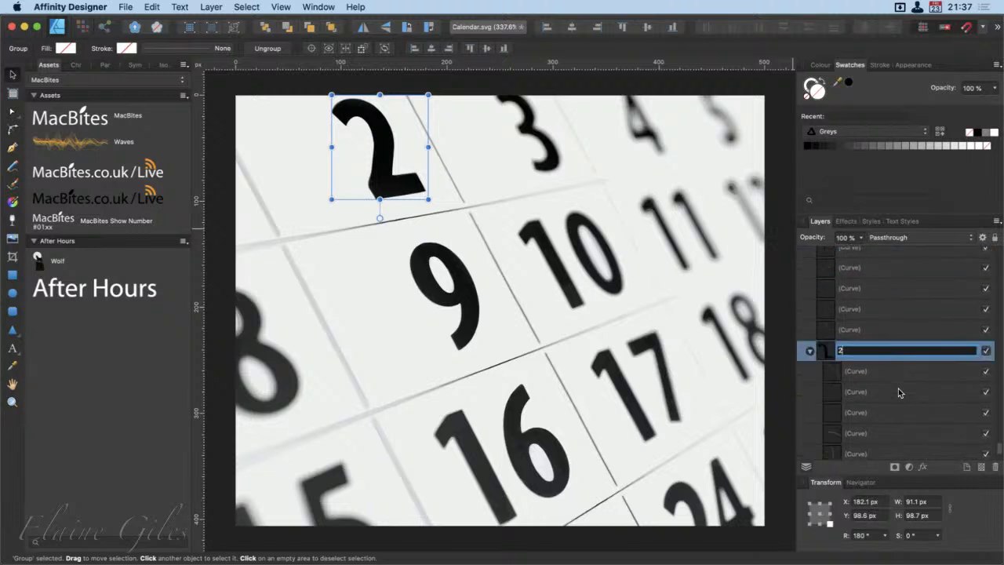
{"action": "key", "text": "Return"}
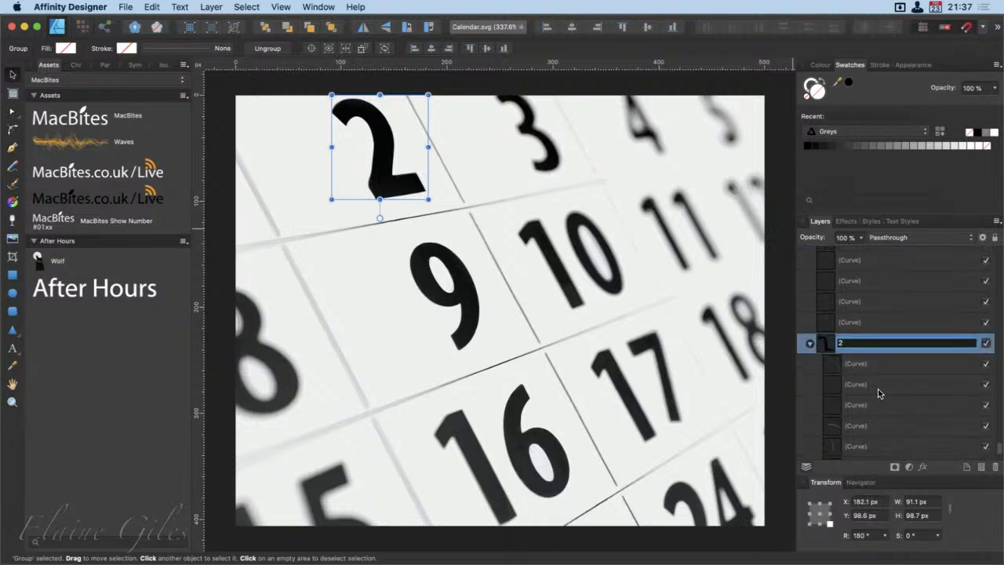
Step: Select the upper curves inside group 2 one by one to see which part of the numeral each forms
{"action": "left_click", "coordinate": [865, 386]}
{"action": "left_click", "coordinate": [867, 405]}
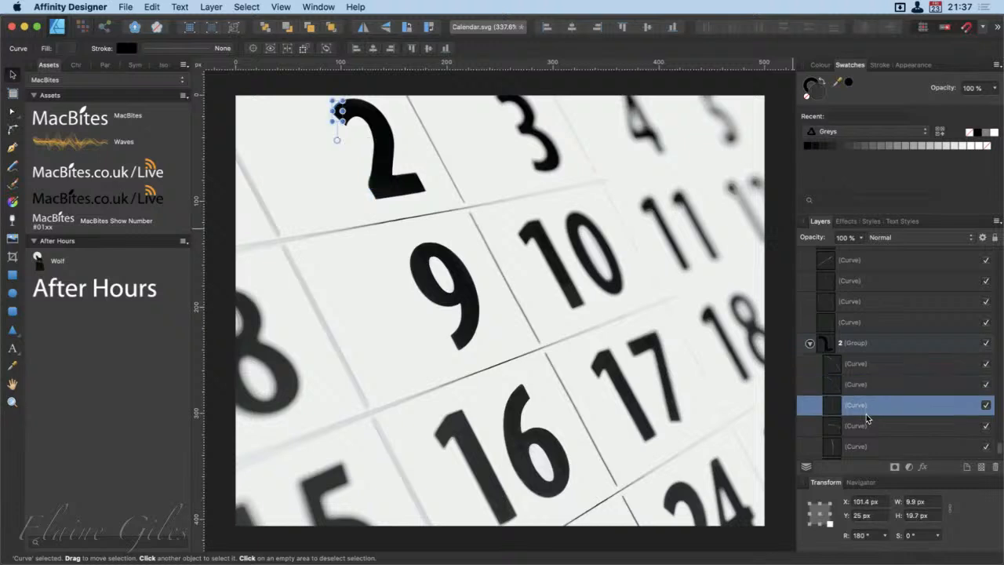
{"action": "left_click", "coordinate": [876, 431]}
{"action": "left_click", "coordinate": [868, 447]}
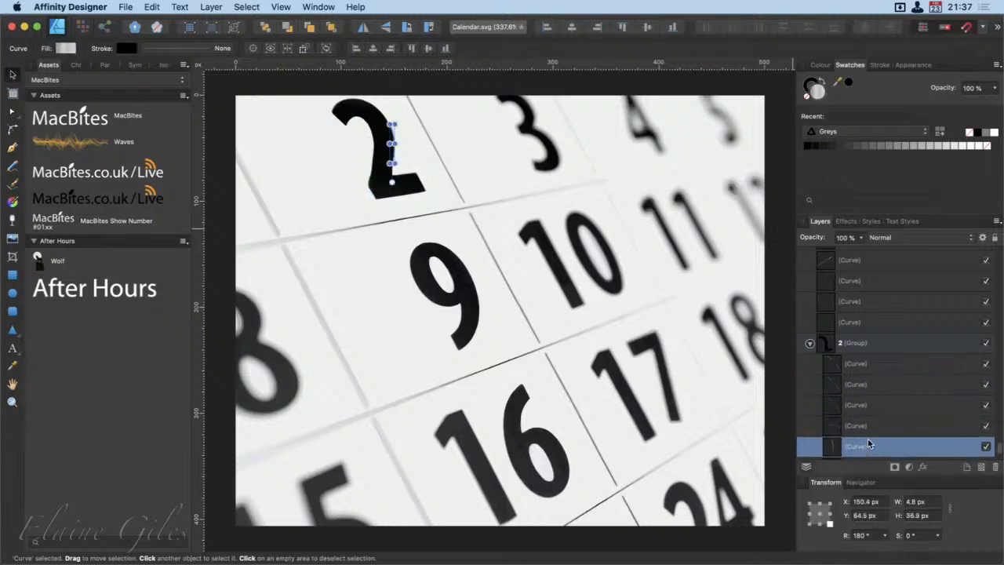
Step: Move the diagonal grid-line curve beside the numeral out of group 2, placing it directly below the group
{"action": "left_click", "coordinate": [869, 441]}
{"action": "left_click", "coordinate": [869, 430]}
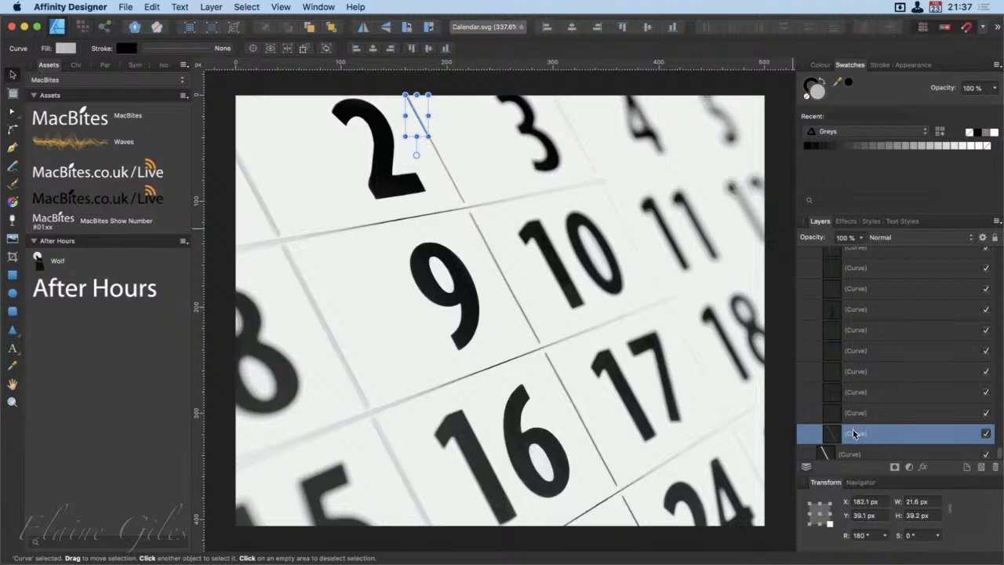
{"action": "left_click_drag", "start_coordinate": [854, 433], "coordinate": [867, 412]}
Step: Select the lowest remaining curves in group 2 one by one, working upwards, to check that they belong to the numeral
{"action": "left_click", "coordinate": [874, 391]}
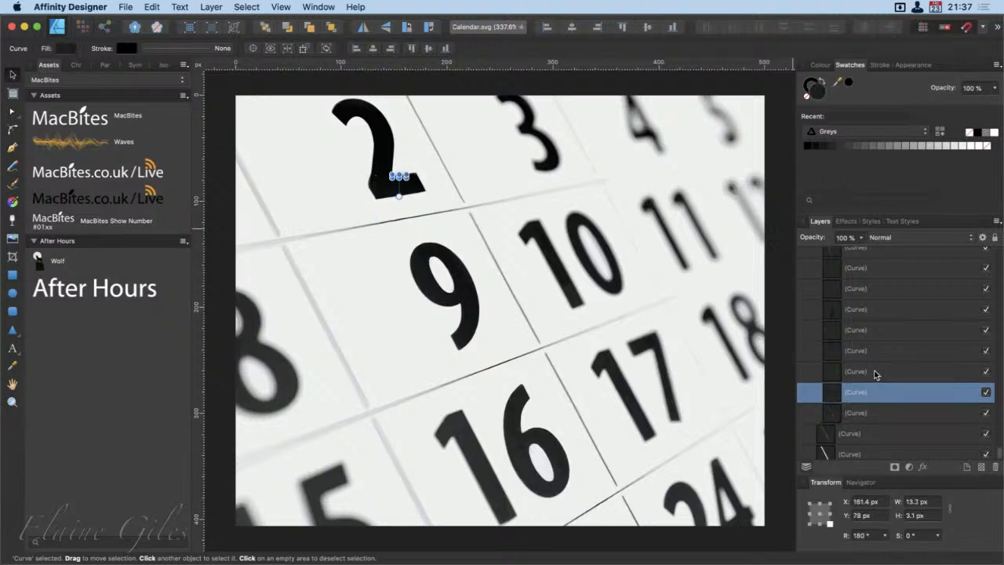
{"action": "left_click", "coordinate": [877, 371]}
{"action": "left_click", "coordinate": [883, 350]}
{"action": "left_click", "coordinate": [886, 329]}
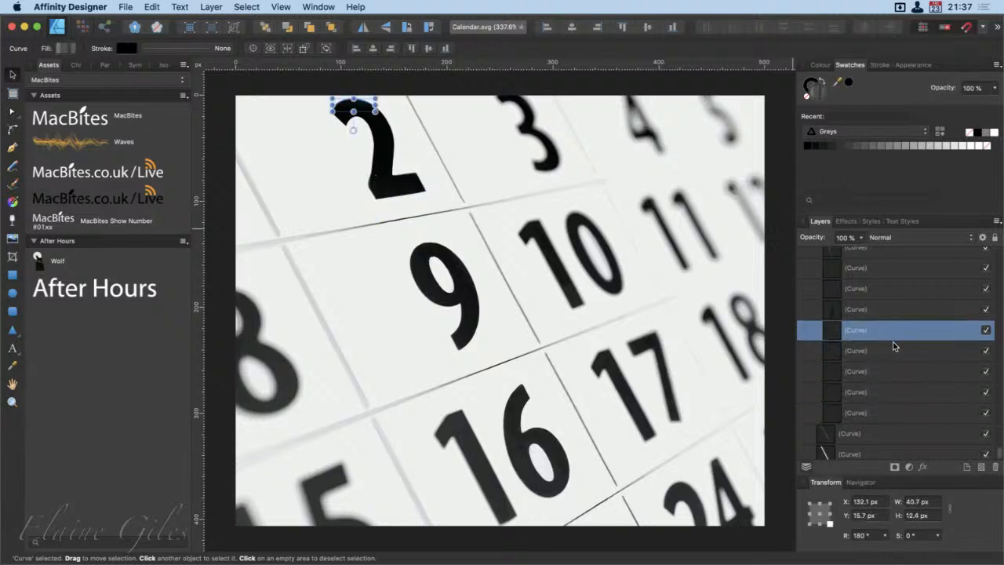
Step: Collapse group 2 and apply a Gaussian Blur layer effect with a 6.1 px radius to the whole group
{"action": "scroll", "coordinate": [863, 396], "scroll_direction": "up", "scroll_amount": 2}
{"action": "scroll", "coordinate": [855, 426], "scroll_direction": "up", "scroll_amount": 3}
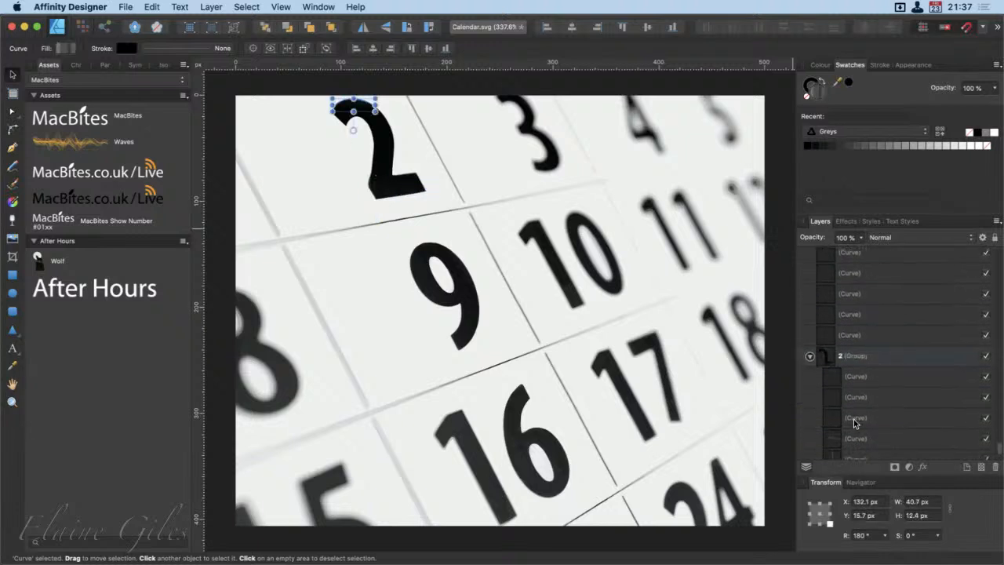
{"action": "left_click", "coordinate": [810, 357]}
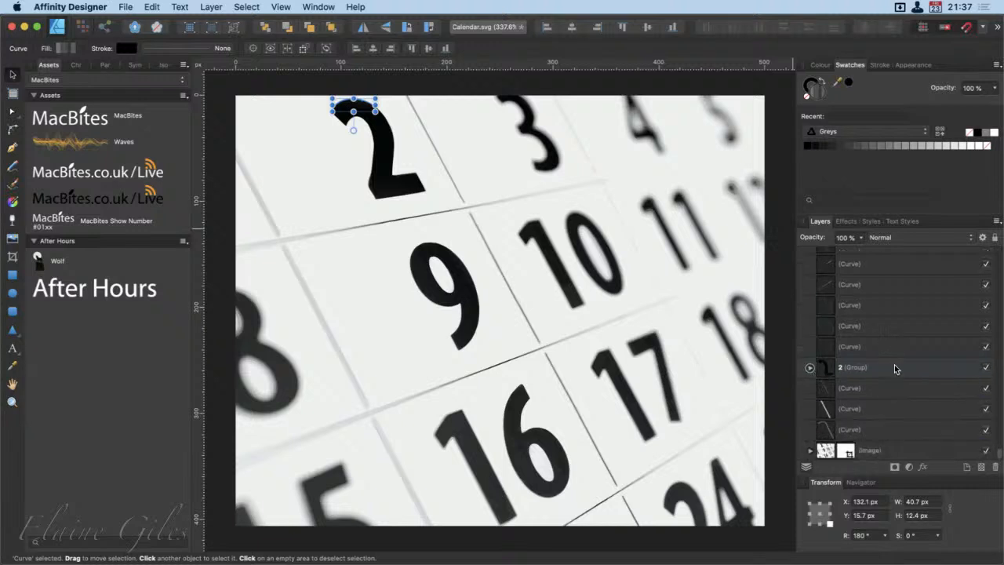
{"action": "left_click", "coordinate": [895, 368]}
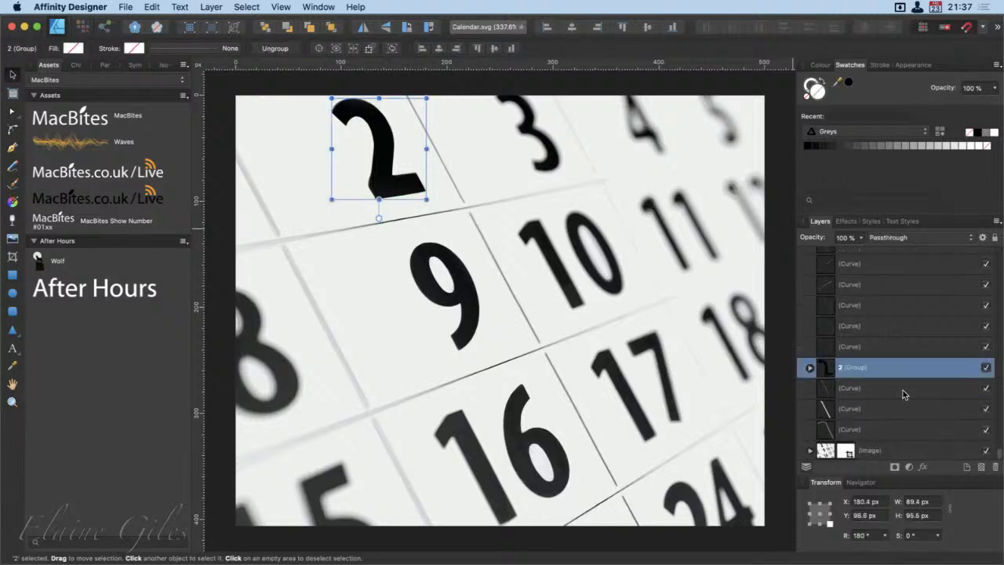
{"action": "left_click", "coordinate": [922, 468]}
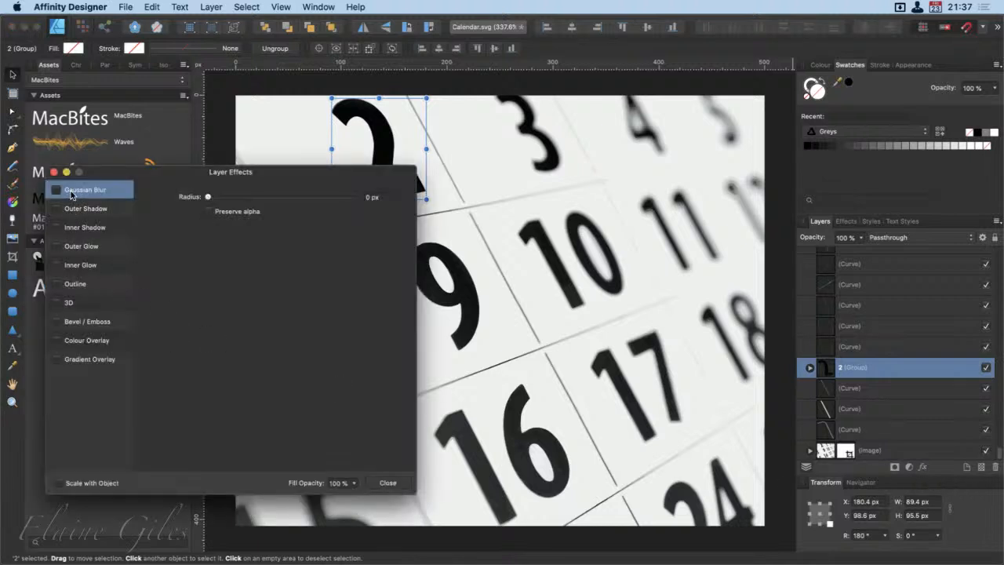
{"action": "left_click", "coordinate": [56, 190]}
{"action": "left_click_drag", "start_coordinate": [208, 196], "coordinate": [258, 197]}
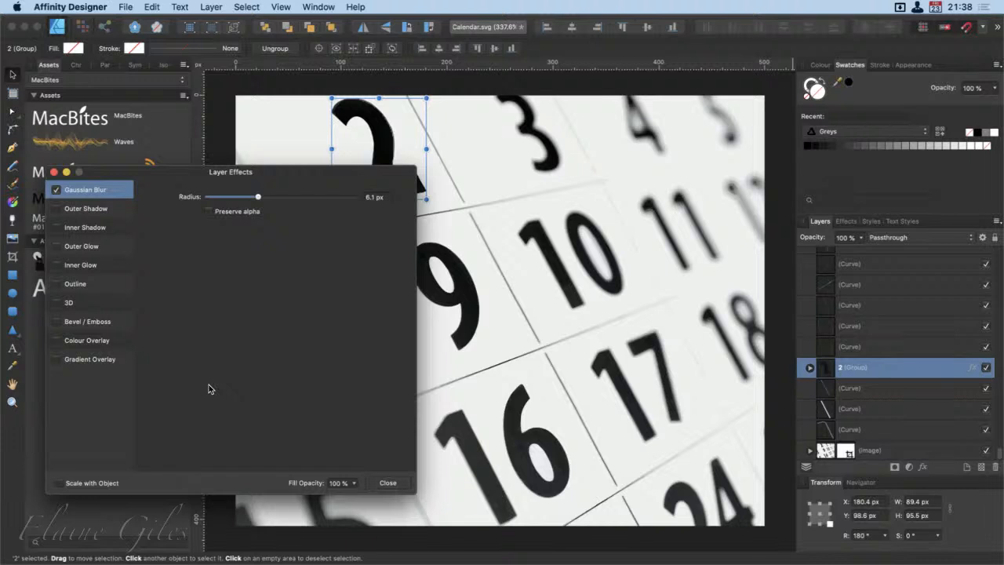
{"action": "left_click", "coordinate": [388, 482]}
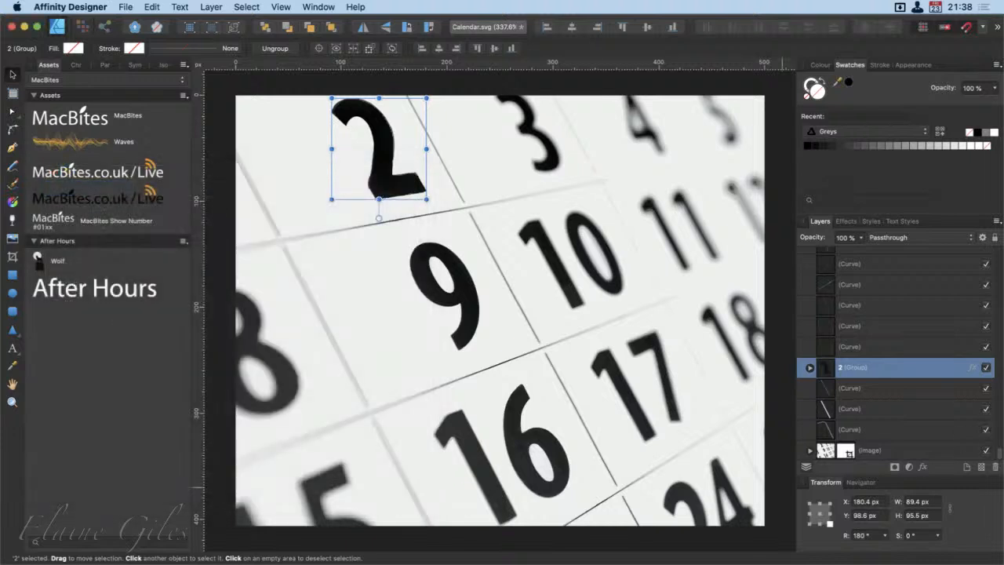
Step: Expand group 2 again, look through its curves and select the first one to inspect it
{"action": "left_click", "coordinate": [803, 370]}
{"action": "scroll", "coordinate": [906, 398], "scroll_direction": "down", "scroll_amount": 3}
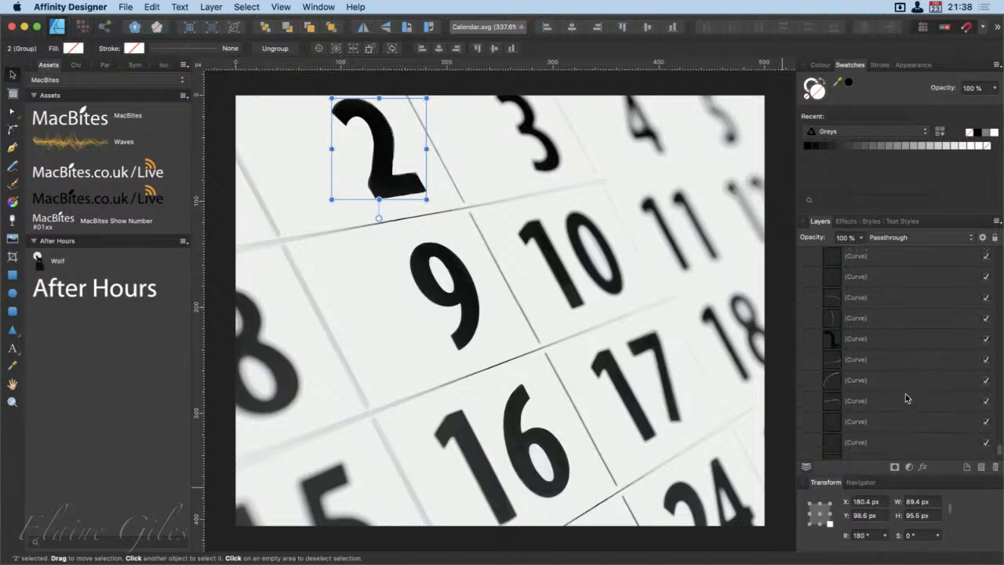
{"action": "scroll", "coordinate": [905, 399], "scroll_direction": "up", "scroll_amount": 3}
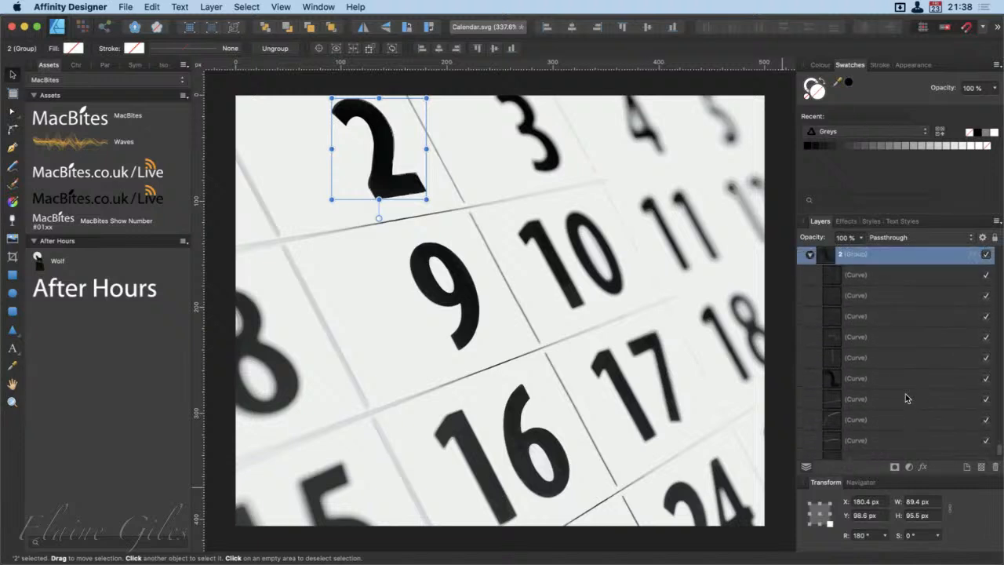
{"action": "scroll", "coordinate": [905, 399], "scroll_direction": "down", "scroll_amount": 3}
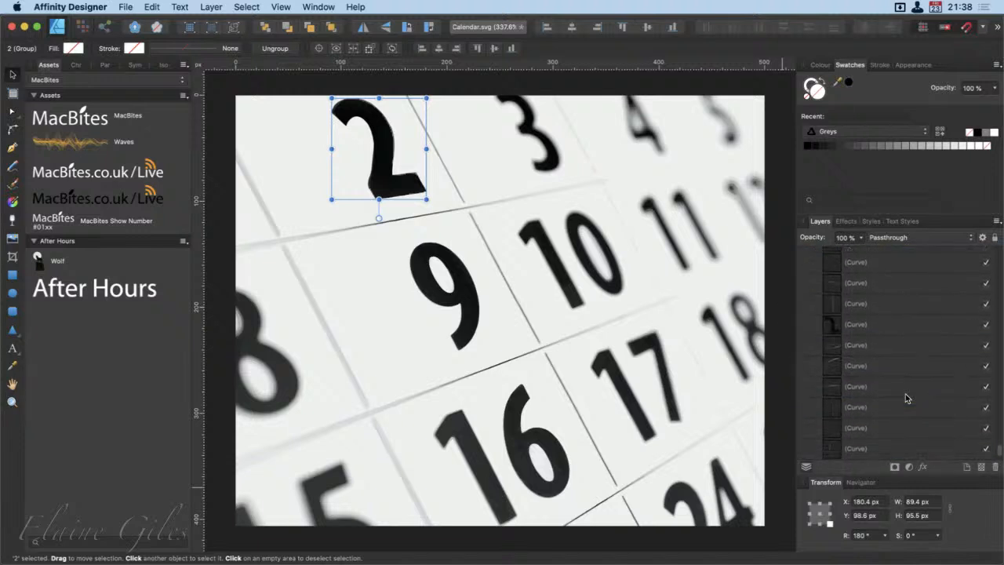
{"action": "scroll", "coordinate": [906, 399], "scroll_direction": "up", "scroll_amount": 2}
{"action": "left_click", "coordinate": [867, 268]}
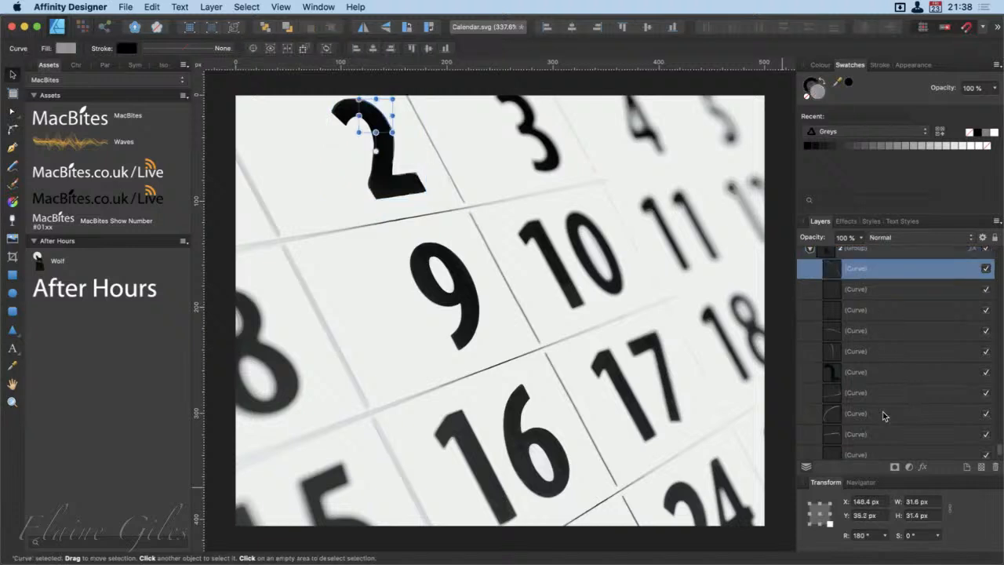
Step: Select all the curves inside group 2 and try merging them into one shape with the Add operation
{"action": "scroll", "coordinate": [884, 415], "scroll_direction": "down", "scroll_amount": 2}
{"action": "left_click", "coordinate": [880, 374], "text": "shift"}
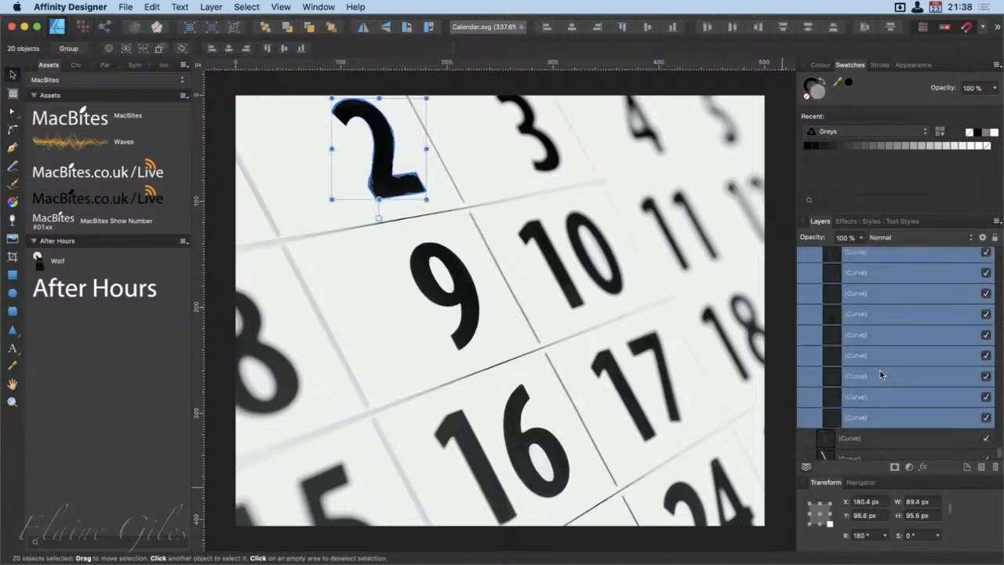
{"action": "scroll", "coordinate": [880, 374], "scroll_direction": "up", "scroll_amount": 1}
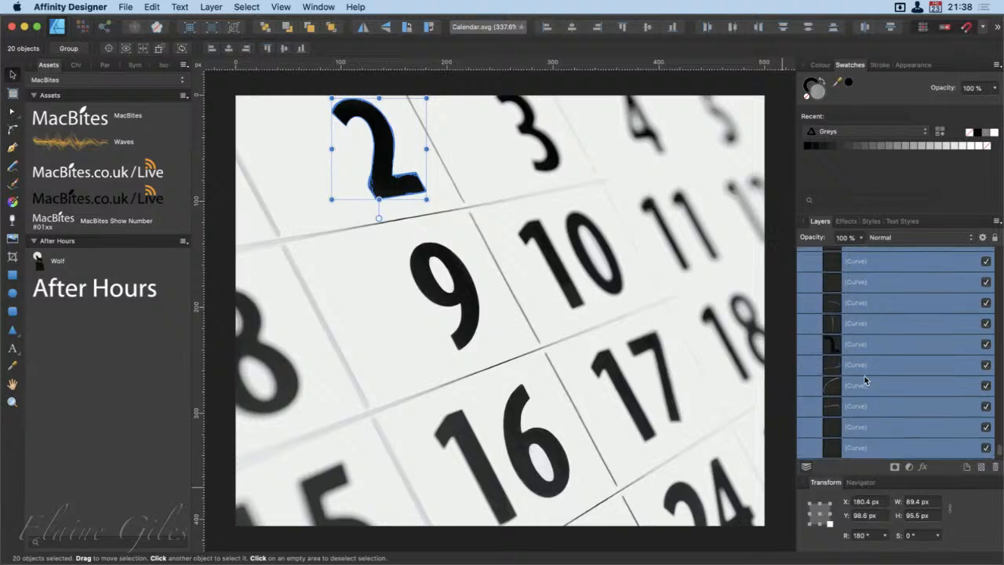
{"action": "left_click", "coordinate": [998, 28]}
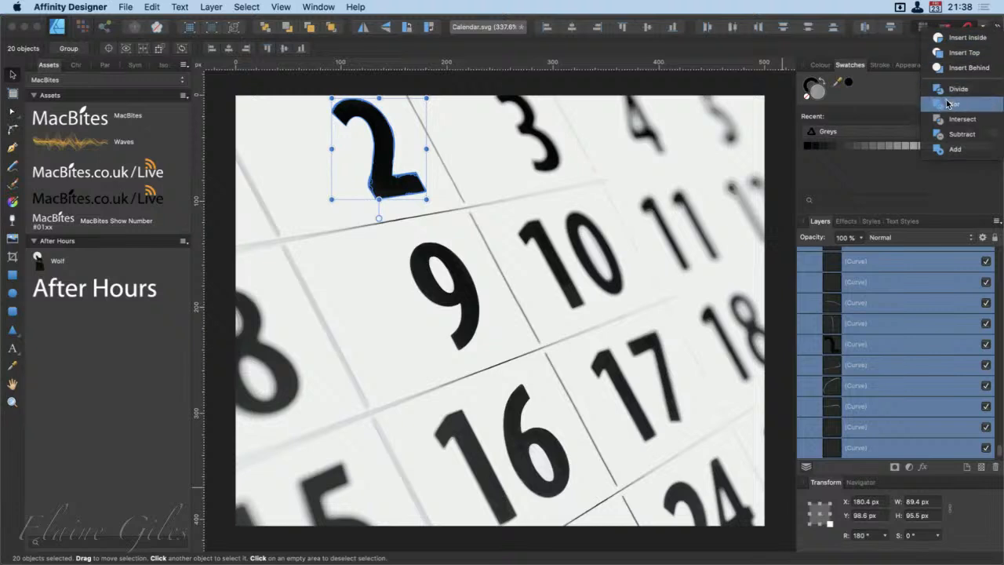
{"action": "left_click", "coordinate": [946, 153]}
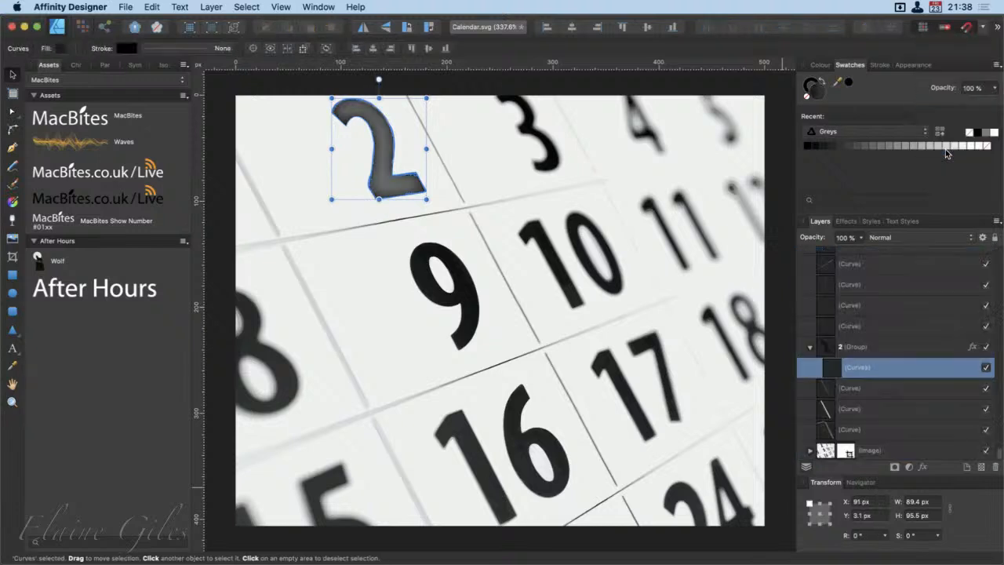
Step: Inspect the merged numeral, undo the Add operation and collapse group 2
{"action": "left_click", "coordinate": [872, 387]}
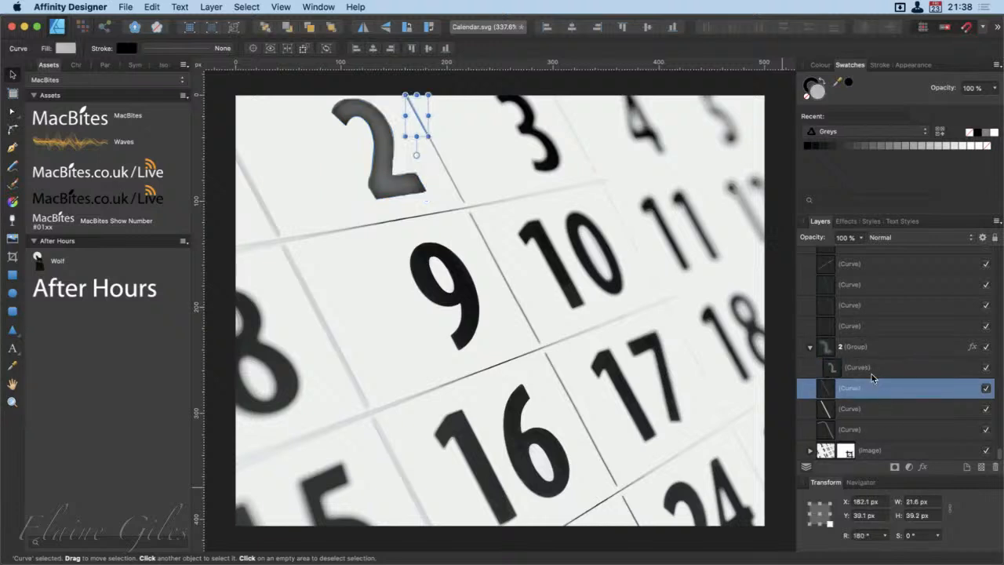
{"action": "left_click", "coordinate": [871, 375]}
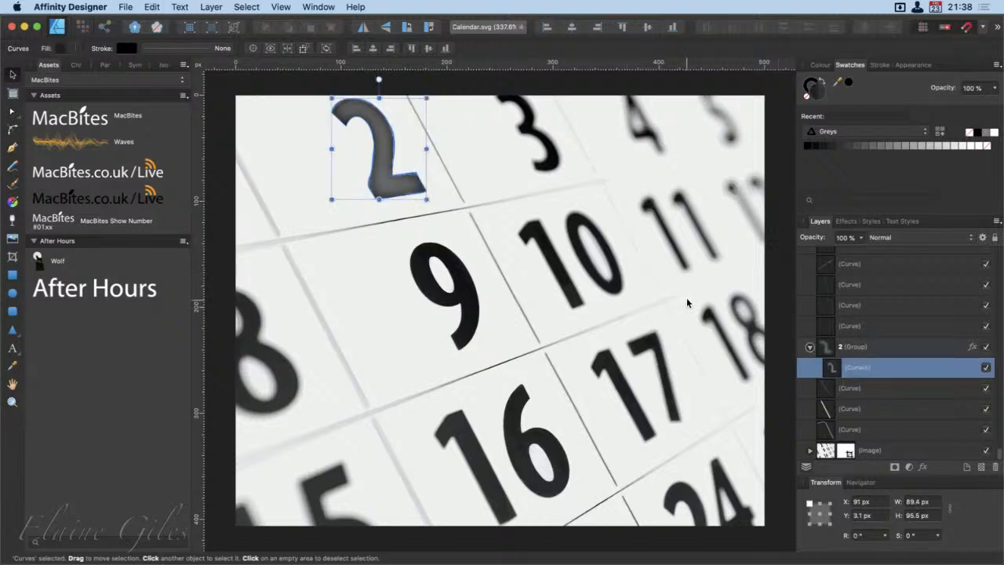
{"action": "key", "text": "super+a"}
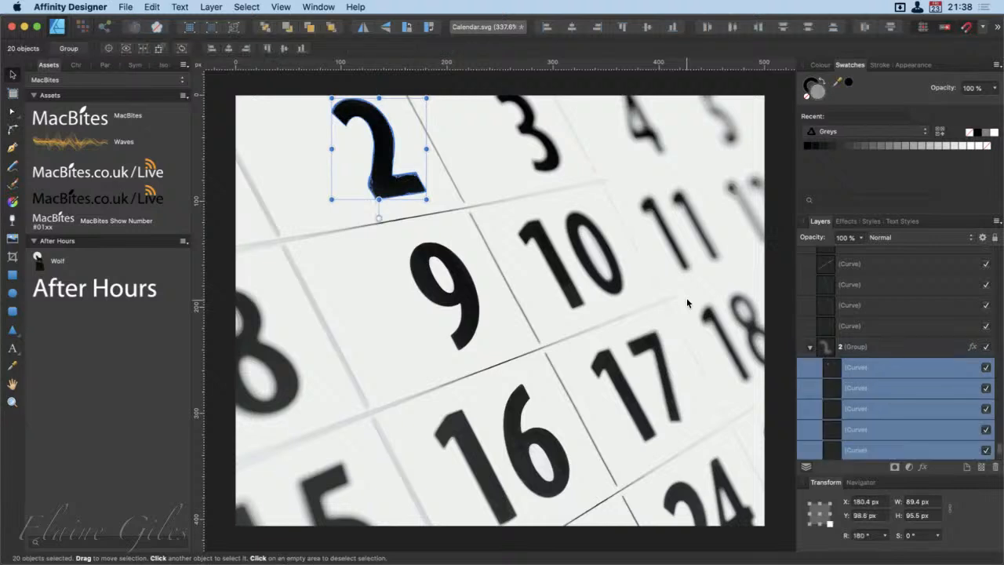
{"action": "left_click", "coordinate": [810, 349]}
{"action": "scroll", "coordinate": [855, 363], "scroll_direction": "up", "scroll_amount": 5}
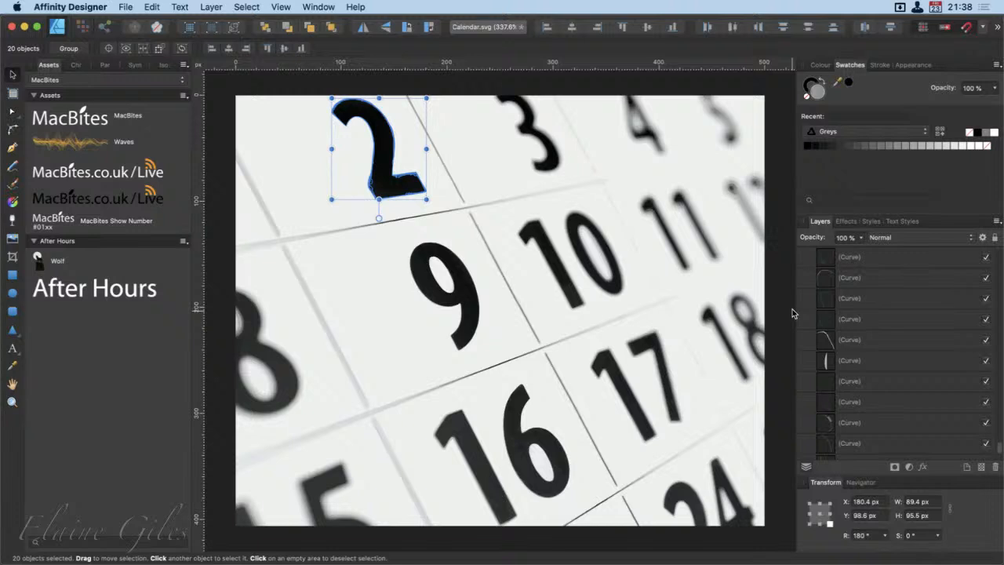
Step: Select all the calendar artwork on the page and insert a Document-sized artboard
{"action": "left_click", "coordinate": [784, 283]}
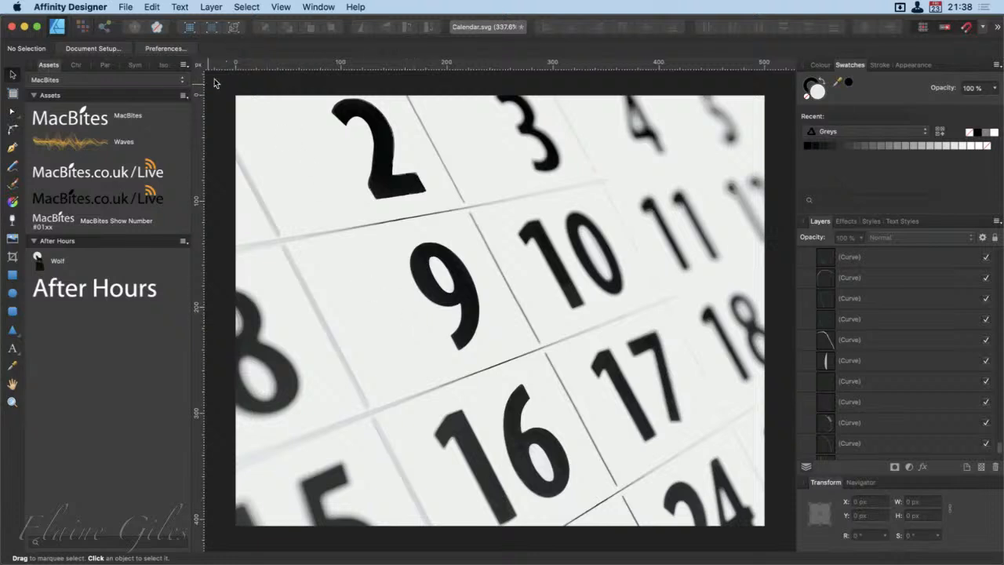
{"action": "left_click_drag", "start_coordinate": [225, 81], "coordinate": [407, 216]}
{"action": "left_click_drag", "start_coordinate": [224, 84], "coordinate": [782, 541]}
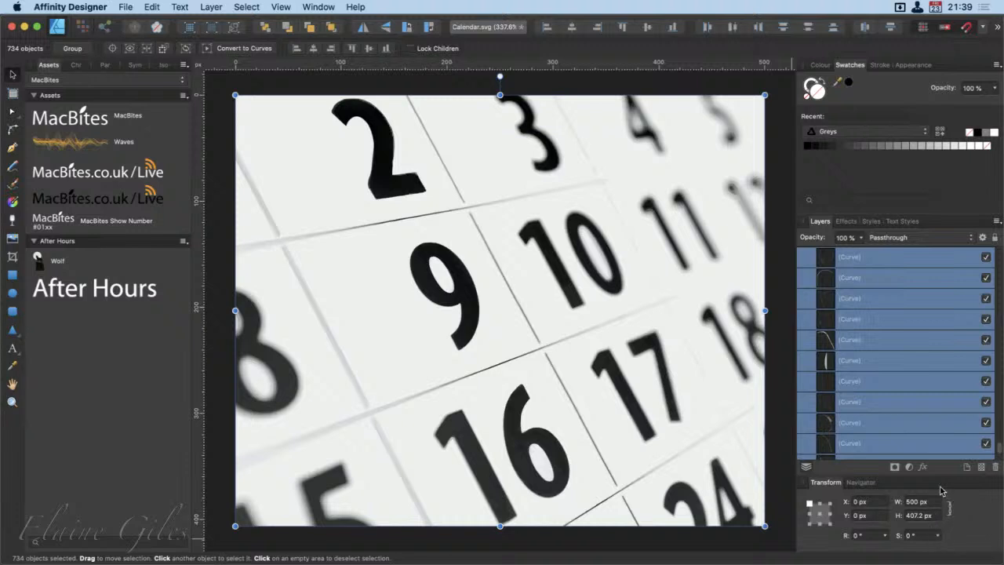
{"action": "left_click", "coordinate": [11, 95]}
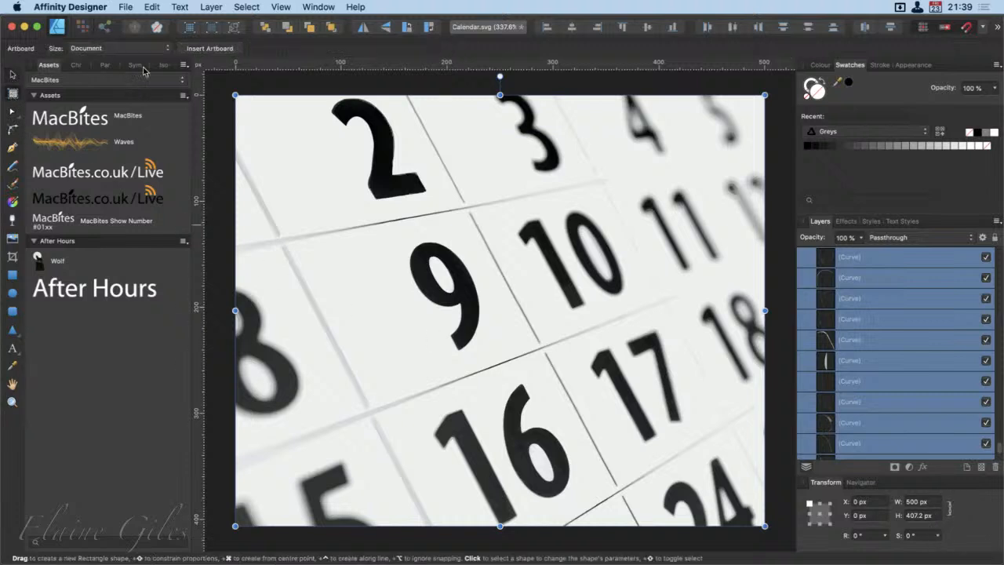
{"action": "left_click", "coordinate": [210, 48]}
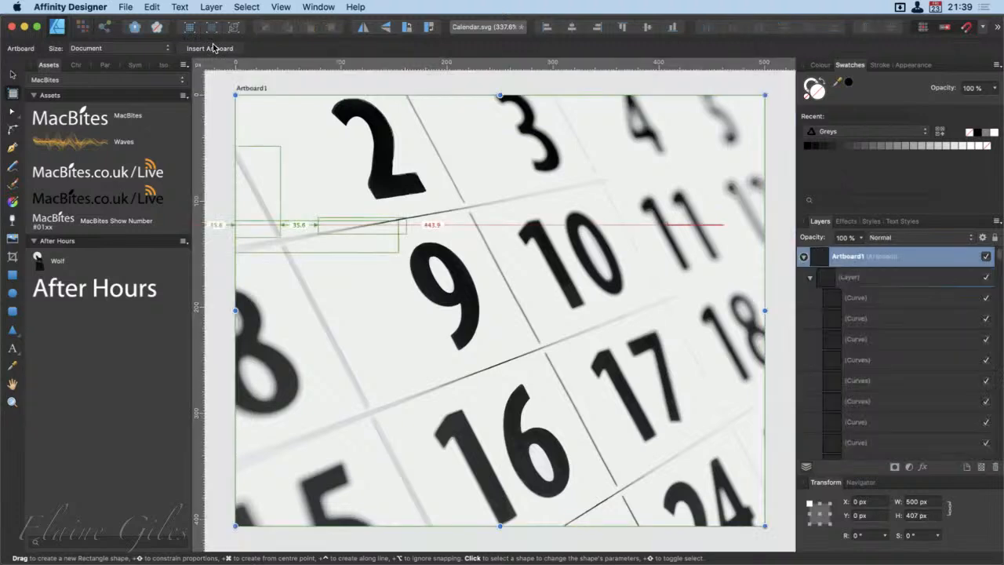
Step: Select everything inside the artboard's layer, from the first curve down to the image, and group it
{"action": "scroll", "coordinate": [508, 353], "scroll_direction": "down", "scroll_amount": 5}
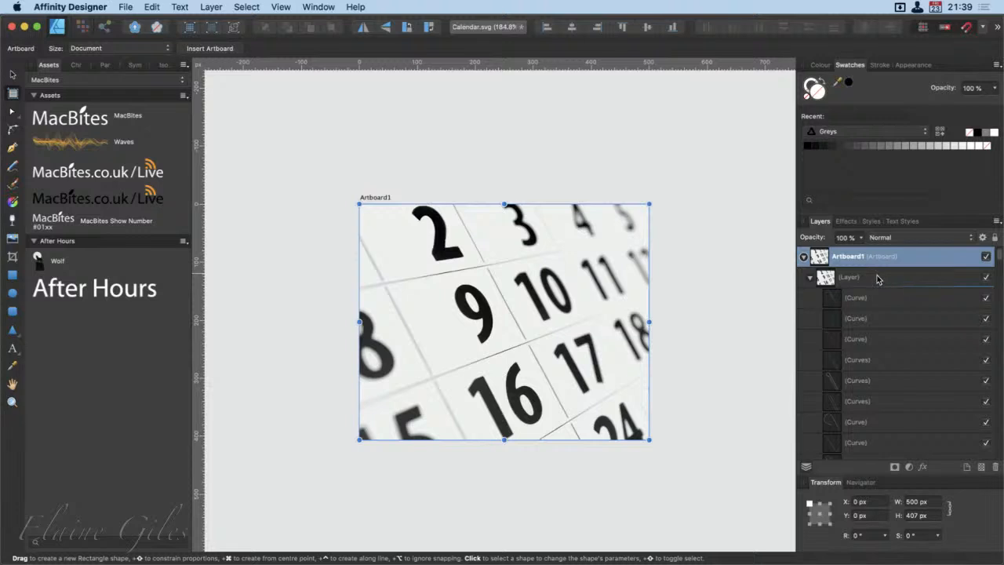
{"action": "left_click", "coordinate": [13, 75]}
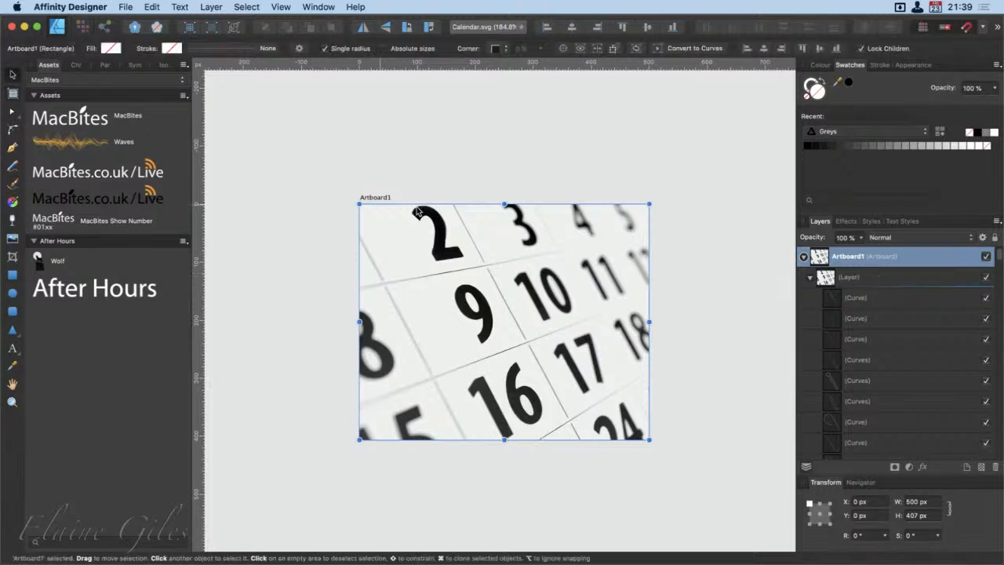
{"action": "left_click", "coordinate": [885, 300]}
{"action": "scroll", "coordinate": [899, 416], "scroll_direction": "down", "scroll_amount": 3}
{"action": "scroll", "coordinate": [899, 415], "scroll_direction": "down", "scroll_amount": 5}
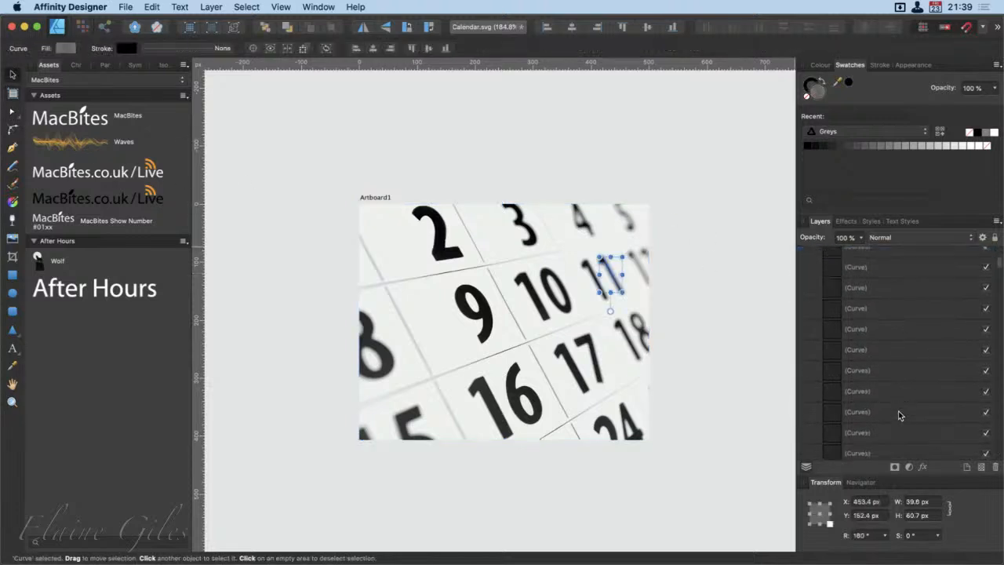
{"action": "scroll", "coordinate": [899, 403], "scroll_direction": "down", "scroll_amount": 8}
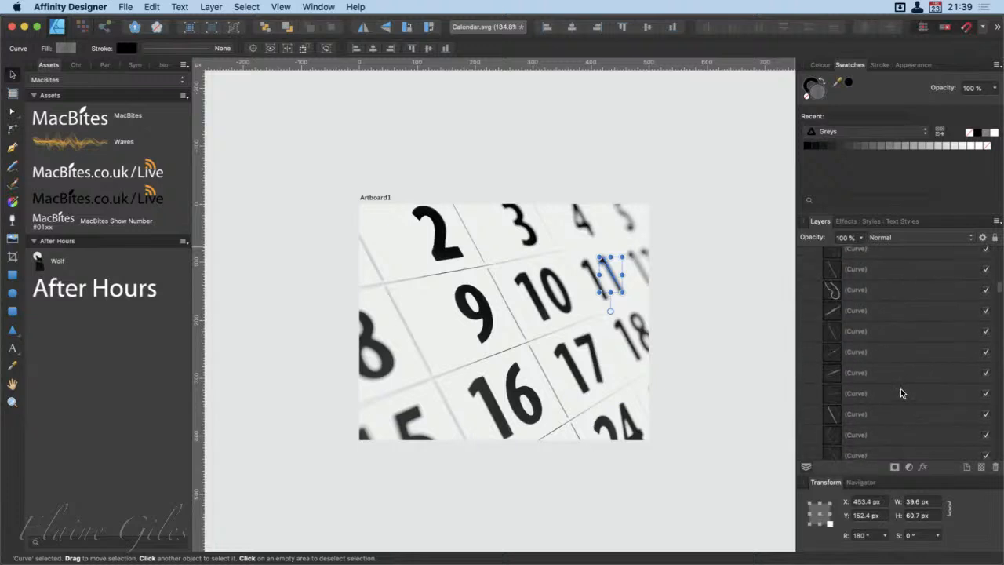
{"action": "scroll", "coordinate": [902, 374], "scroll_direction": "down", "scroll_amount": 3}
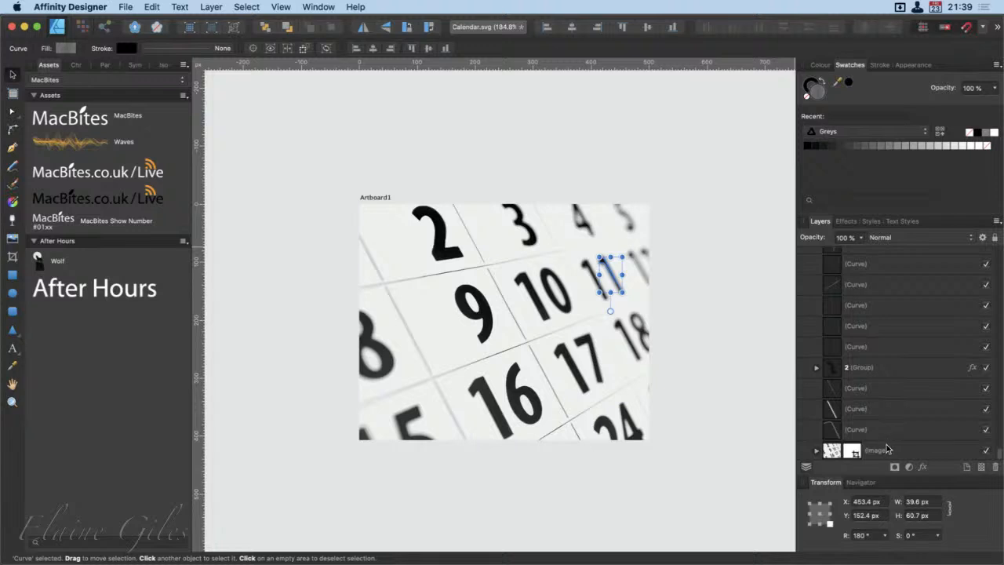
{"action": "left_click", "coordinate": [886, 450], "text": "shift"}
{"action": "key", "text": "super+g"}
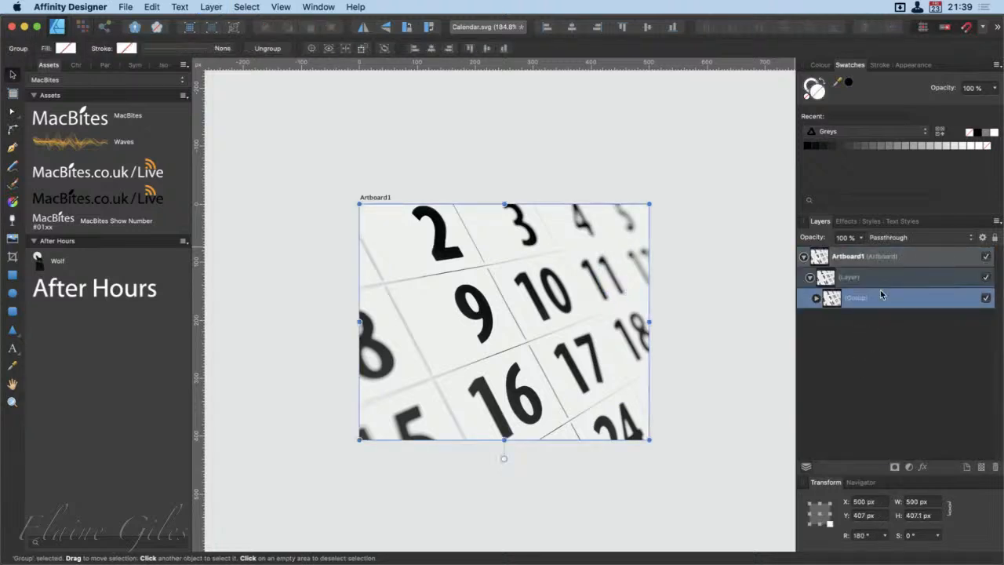
Step: Move the new group out of the layer so it sits directly inside Artboard1, and delete the empty layer
{"action": "left_click_drag", "start_coordinate": [856, 298], "coordinate": [858, 265]}
{"action": "left_click", "coordinate": [860, 297]}
{"action": "key", "text": "Delete"}
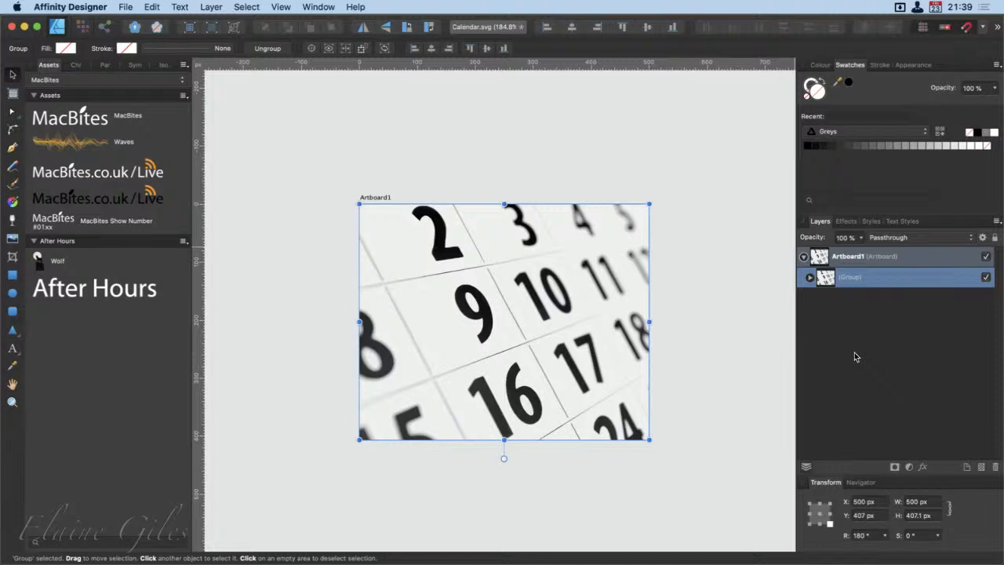
{"action": "left_click", "coordinate": [856, 339]}
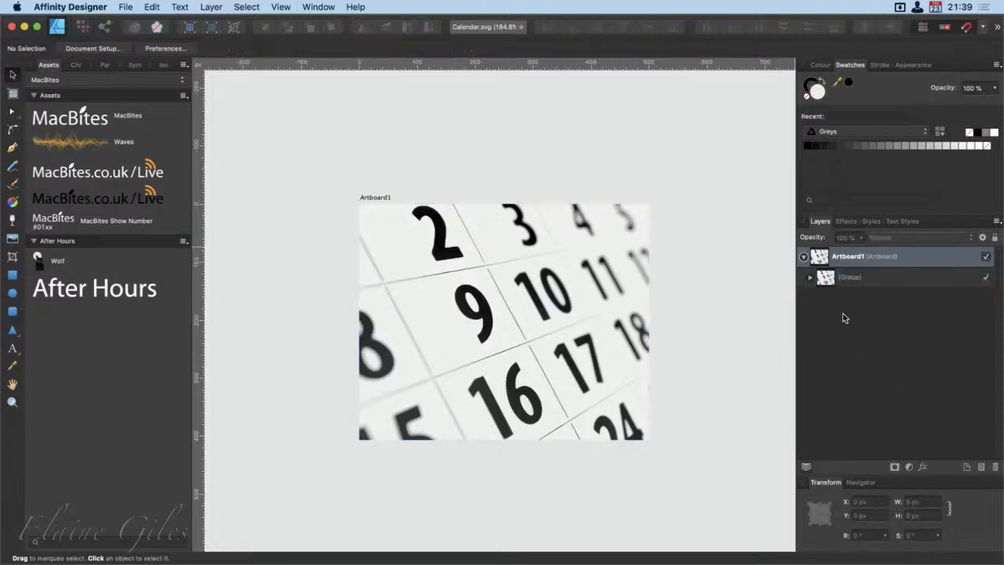
{"action": "left_click", "coordinate": [894, 277]}
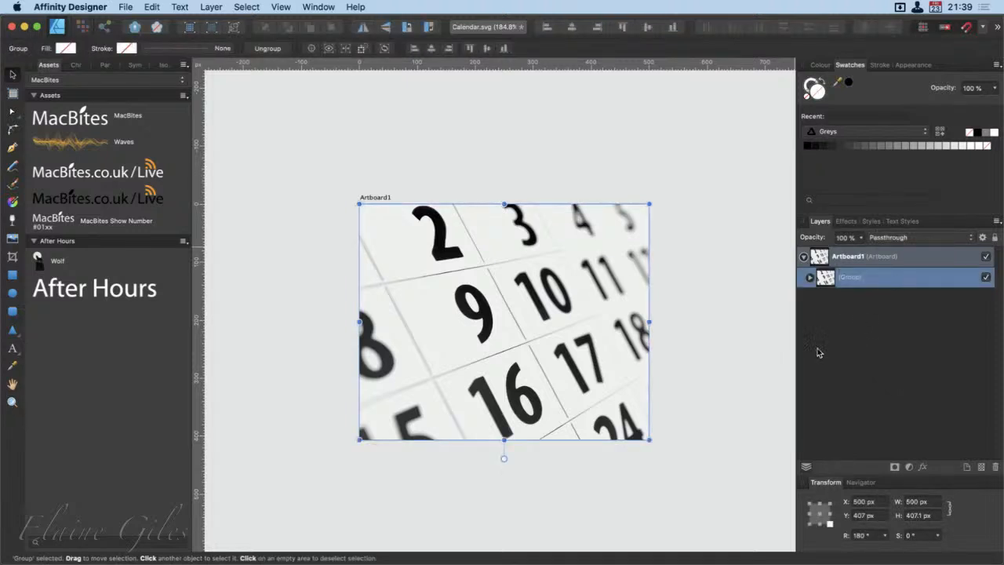
Step: Set the width of Artboard1 to 1280 px, keeping its proportions
{"action": "left_click", "coordinate": [899, 257]}
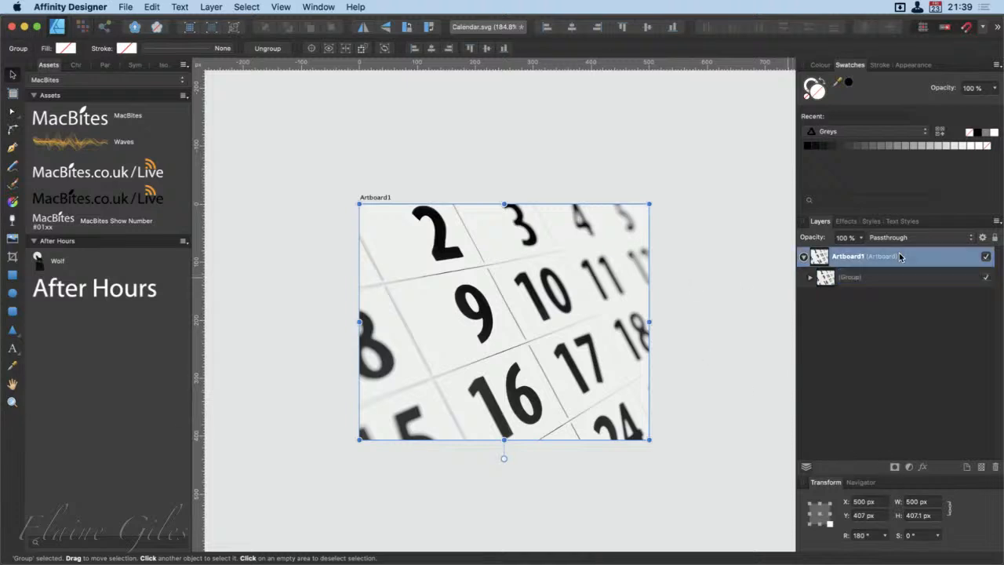
{"action": "left_click", "coordinate": [914, 504]}
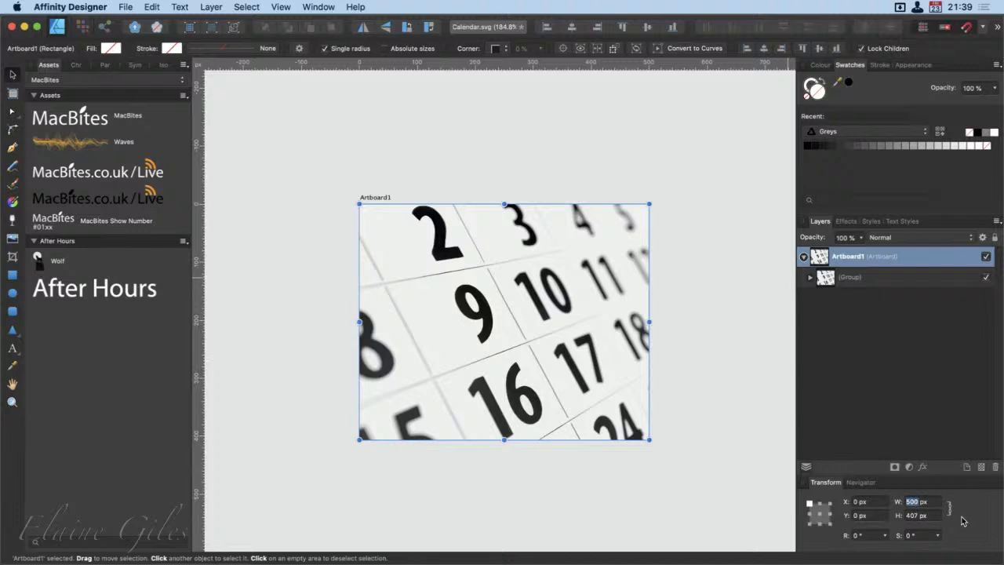
{"action": "type", "text": "1280"}
{"action": "key", "text": "Tab"}
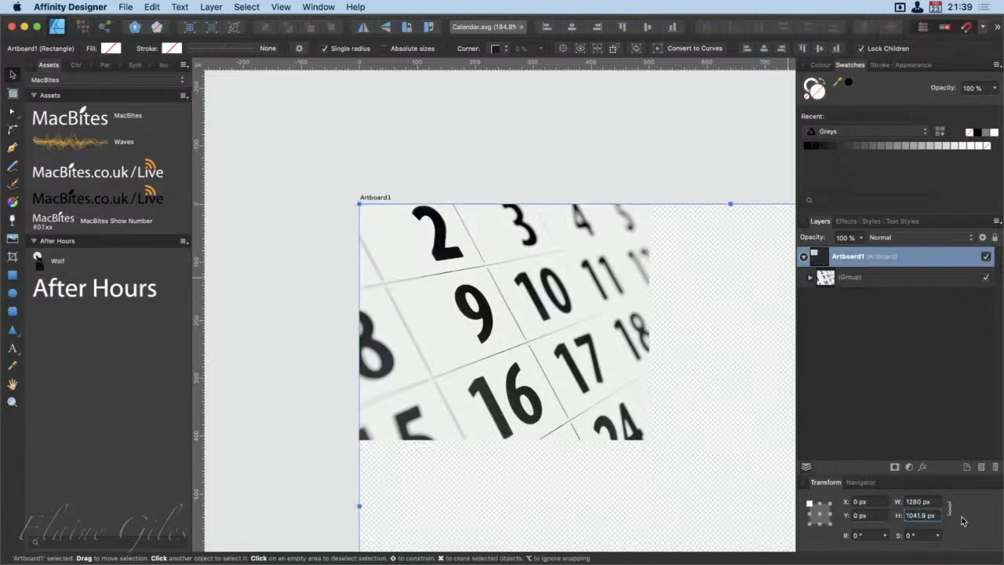
Step: Scale the calendar group up proportionally from its corner until it fills the enlarged artboard
{"action": "scroll", "coordinate": [701, 405], "scroll_direction": "down", "scroll_amount": 5}
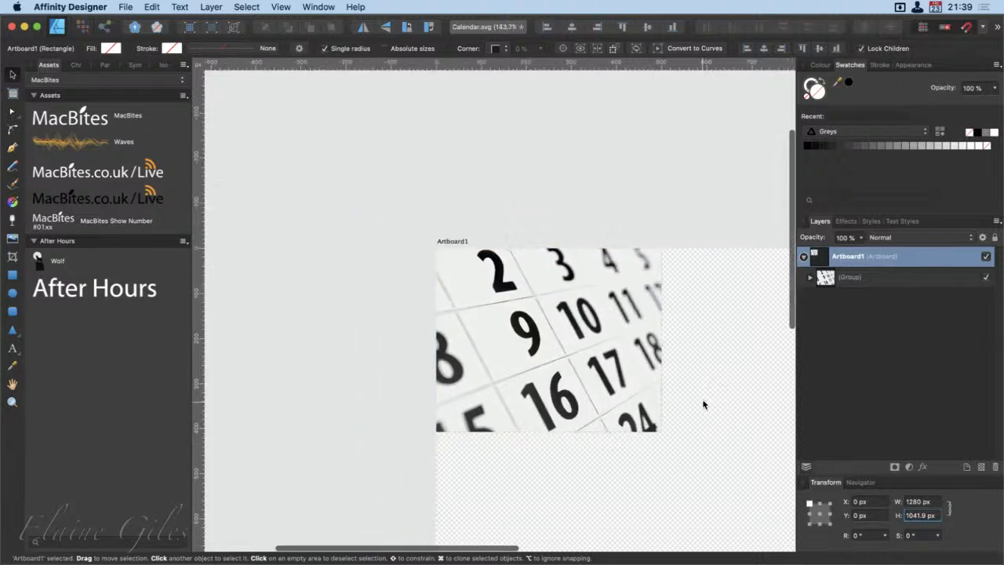
{"action": "scroll", "coordinate": [703, 404], "scroll_direction": "right", "scroll_amount": 5}
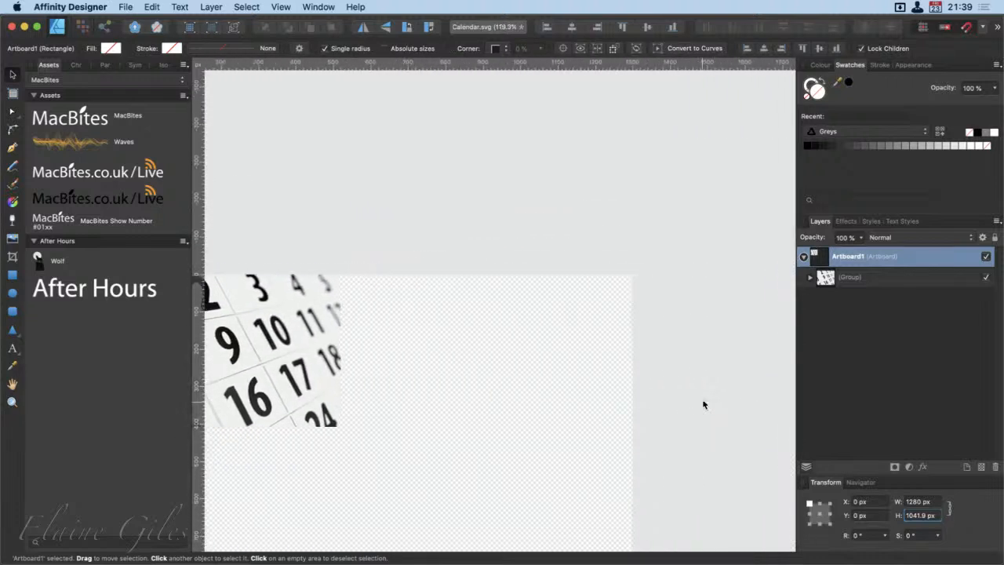
{"action": "scroll", "coordinate": [703, 404], "scroll_direction": "down", "scroll_amount": 1}
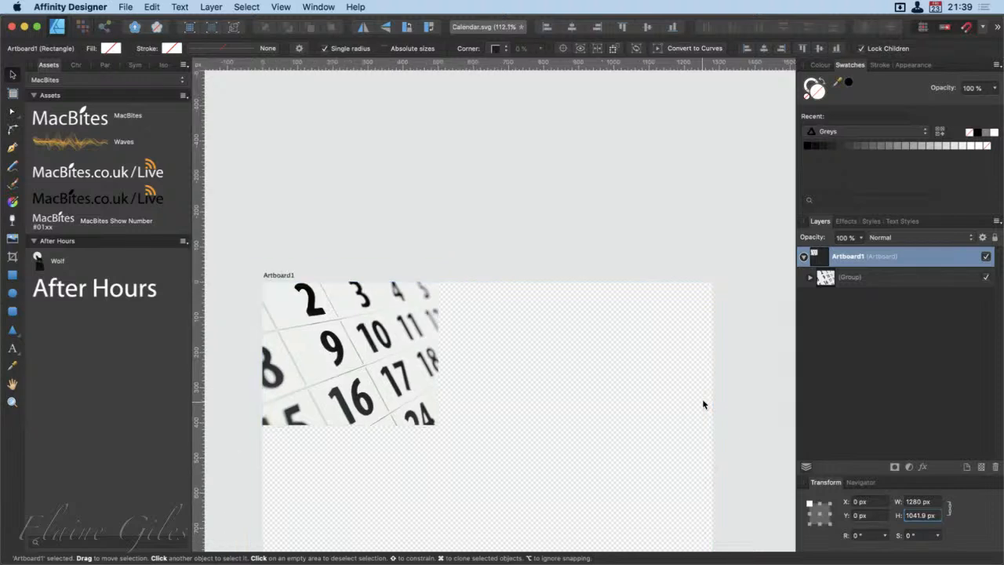
{"action": "scroll", "coordinate": [702, 404], "scroll_direction": "down", "scroll_amount": 5}
{"action": "scroll", "coordinate": [702, 404], "scroll_direction": "up", "scroll_amount": 2}
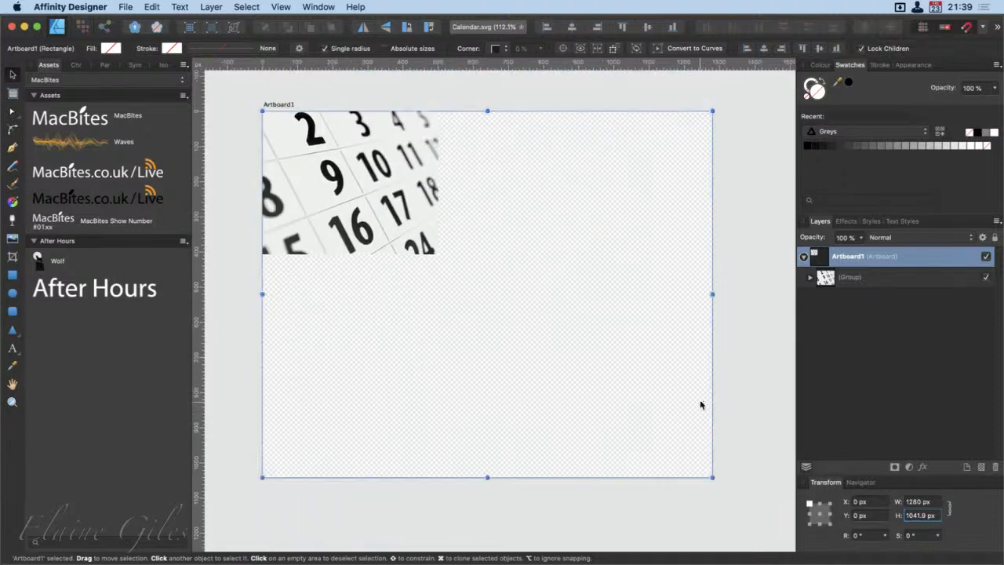
{"action": "left_click", "coordinate": [433, 247]}
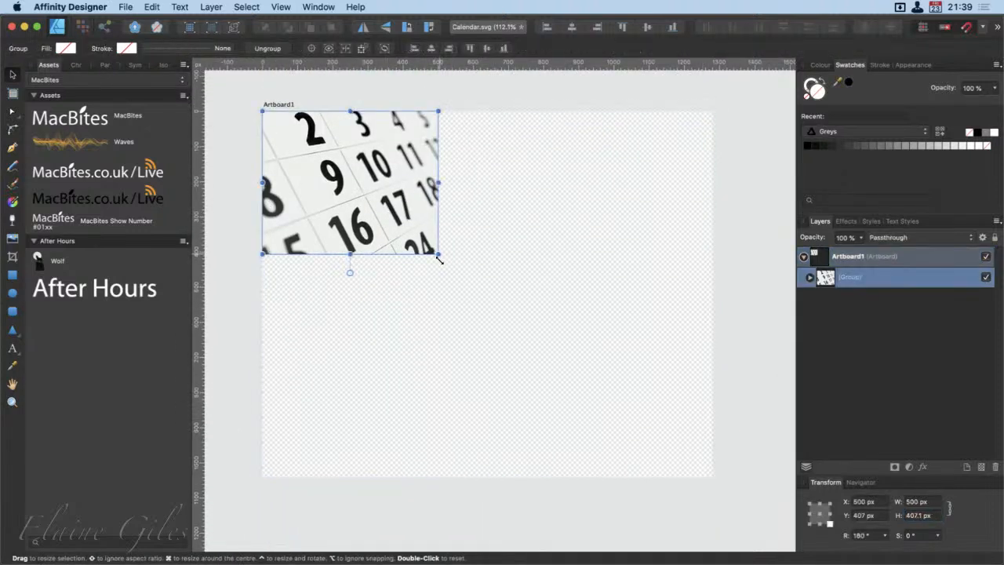
{"action": "left_click_drag", "start_coordinate": [441, 261], "coordinate": [693, 510]}
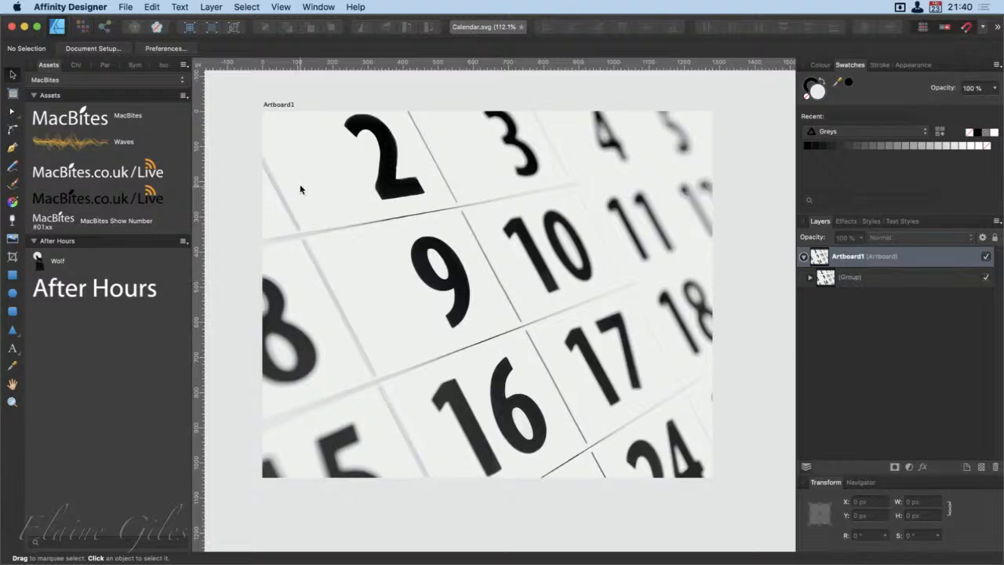
Step: Switch to the Export persona and set the Artboard1 slice's export format to PDF (for print)
{"action": "key", "text": "super+3"}
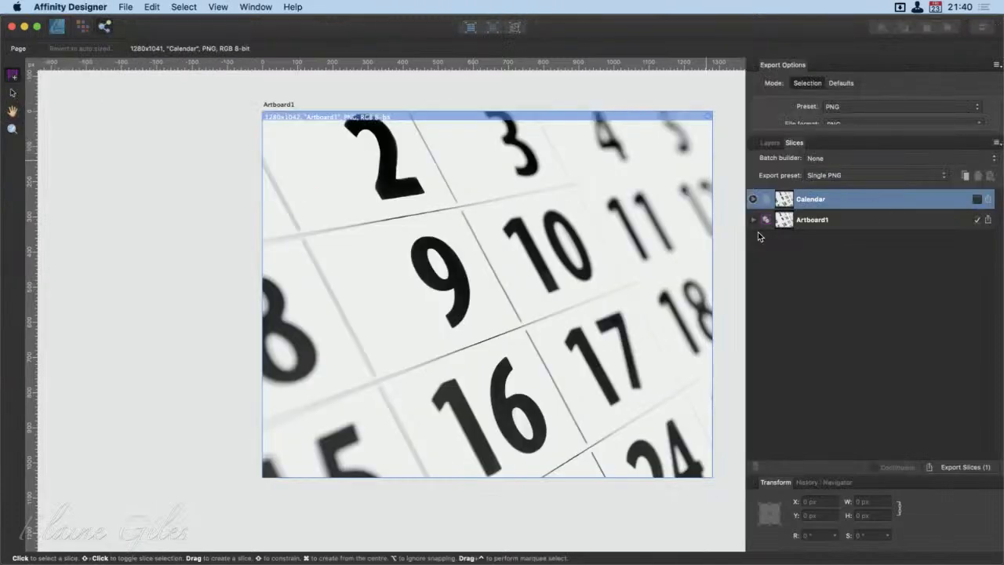
{"action": "left_click", "coordinate": [750, 218]}
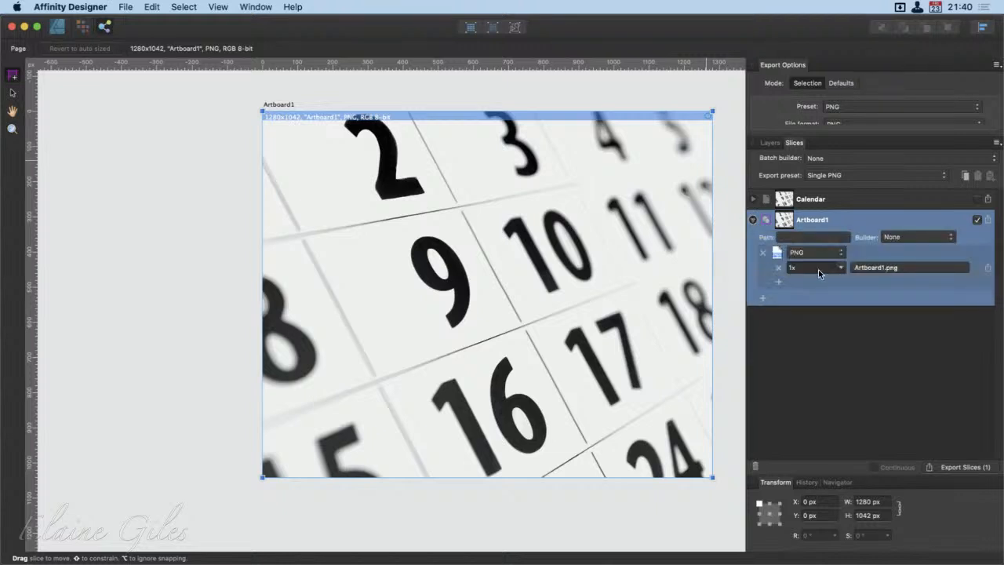
{"action": "left_click", "coordinate": [821, 266]}
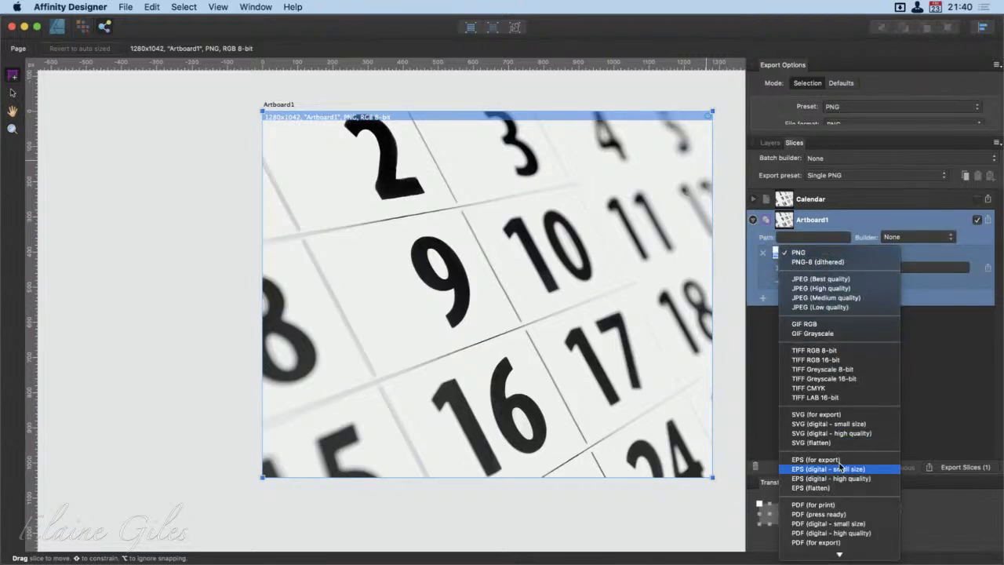
{"action": "left_click", "coordinate": [836, 505]}
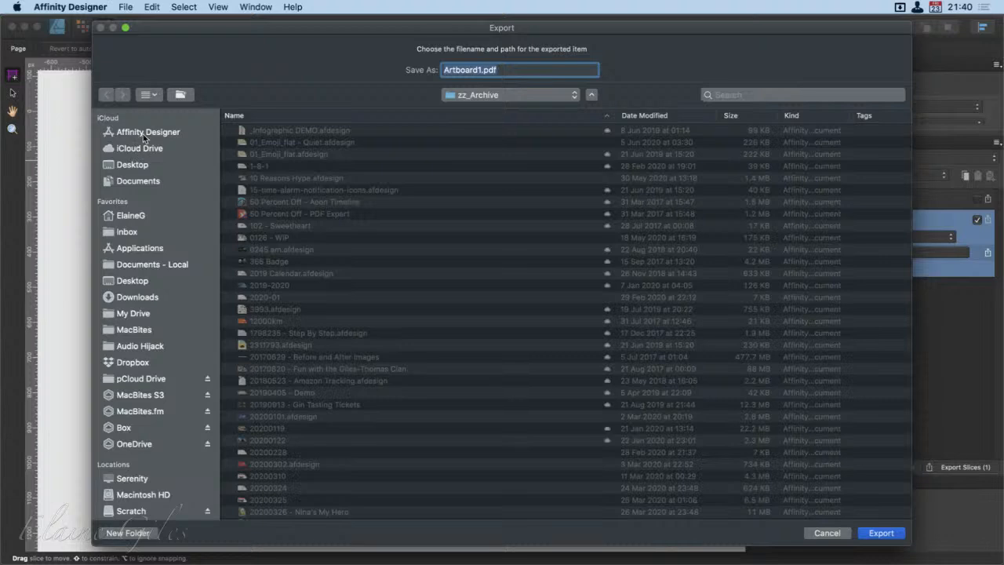
Step: Export the Artboard1 slice to the iCloud Desktop folder as Artboard1.pdf
{"action": "left_click", "coordinate": [147, 164]}
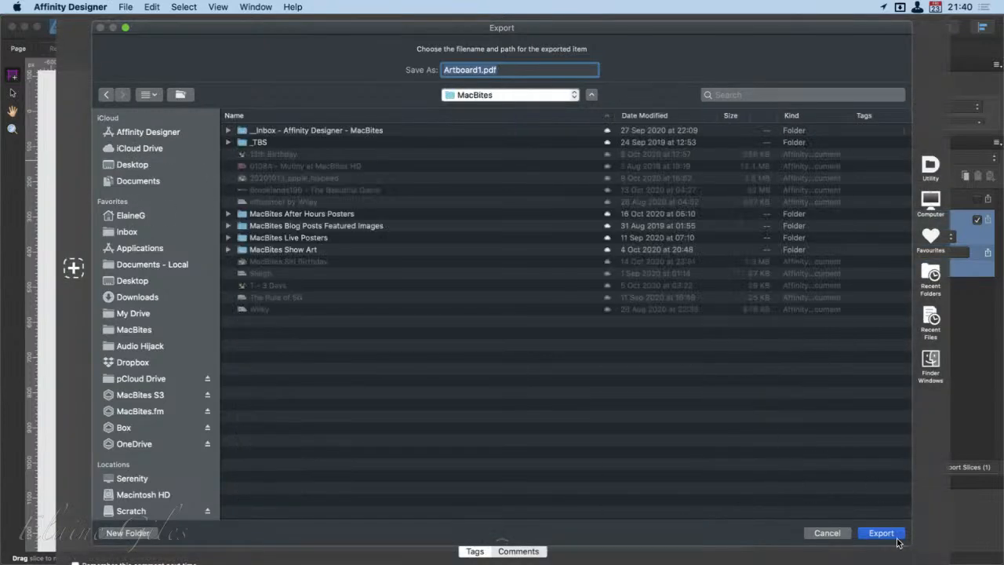
{"action": "left_click", "coordinate": [141, 164]}
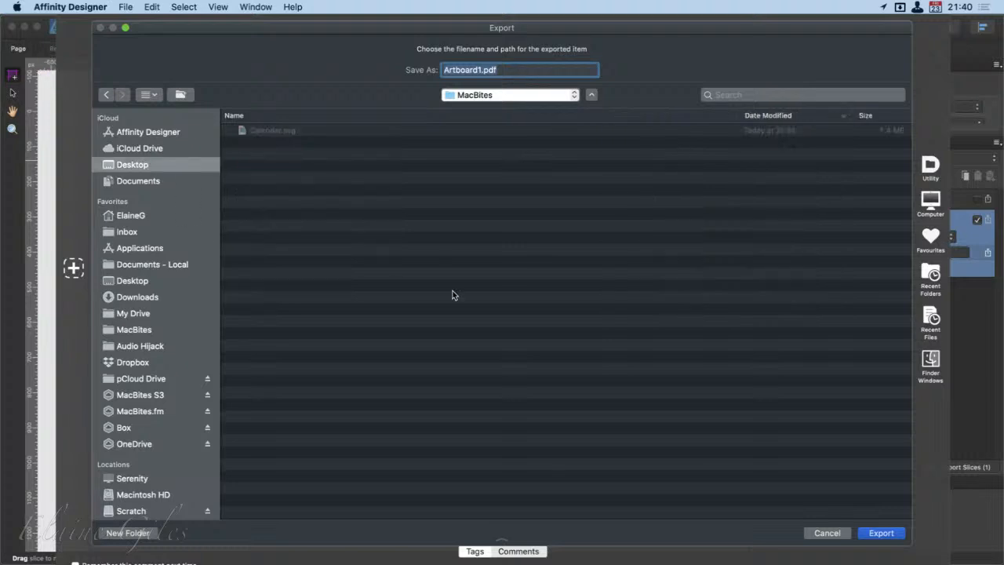
{"action": "left_click", "coordinate": [882, 533]}
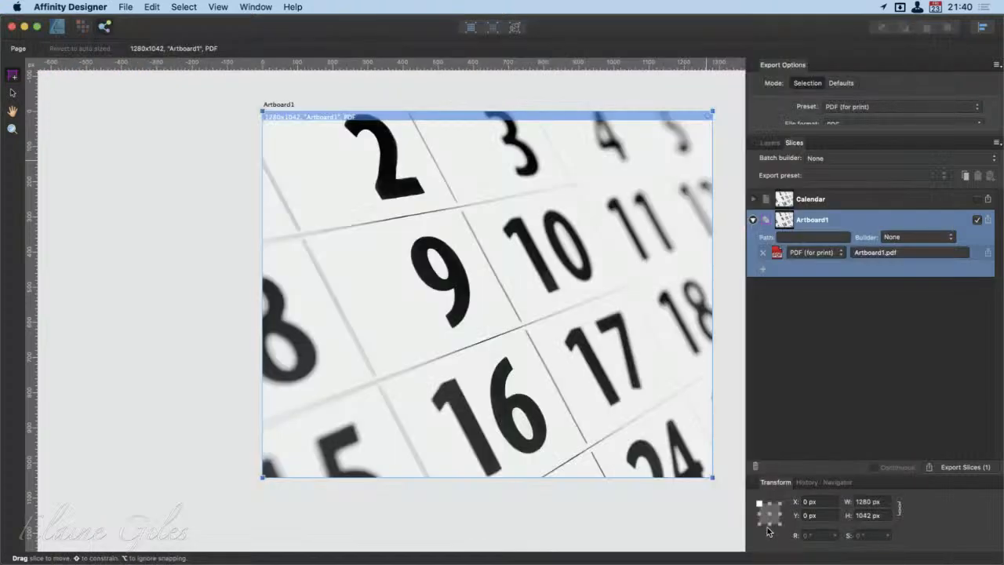
Step: Get the design window out of the way and preview the exported Artboard1.pdf on the desktop
{"action": "left_click", "coordinate": [24, 27]}
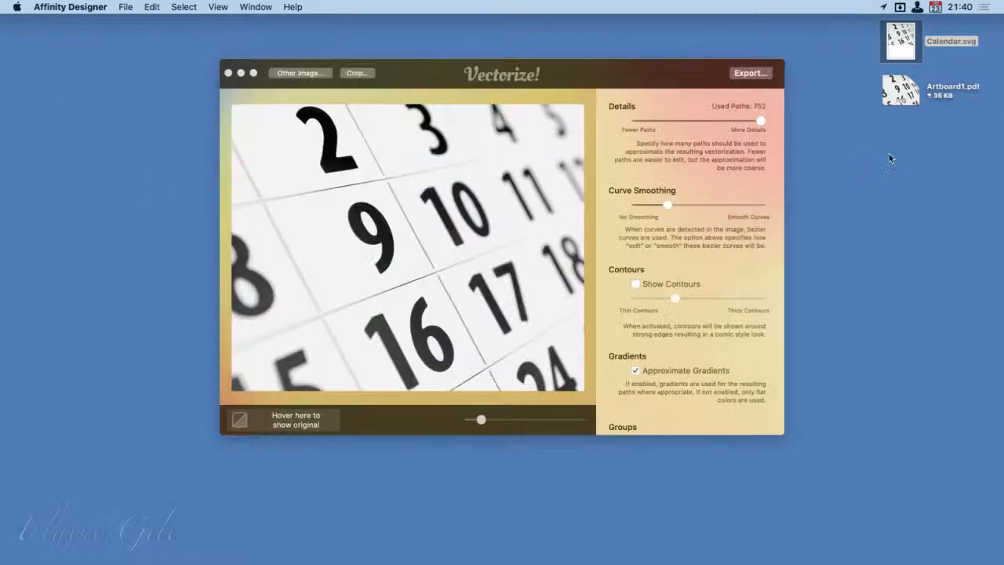
{"action": "key", "text": "space"}
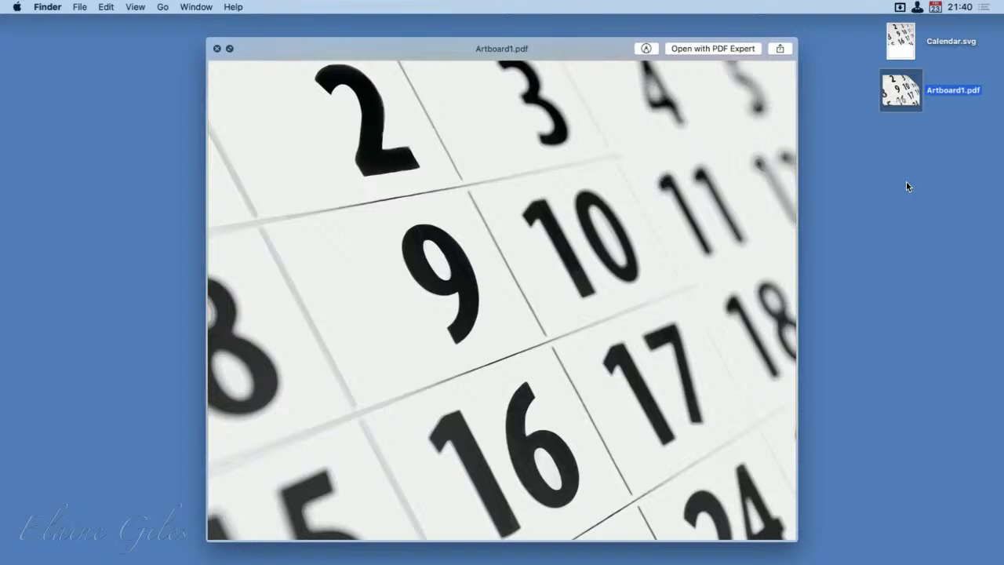
{"action": "left_click", "coordinate": [217, 49]}
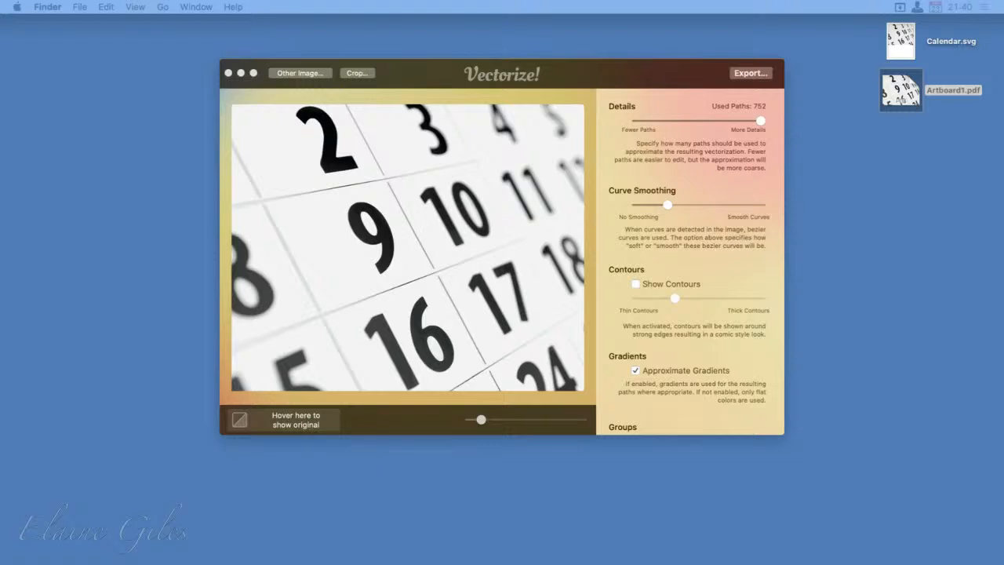
Step: Switch to Vectorize!, replace the calendar photo with the Happy Birthday image and vectorize it uncropped
{"action": "left_click", "coordinate": [585, 62]}
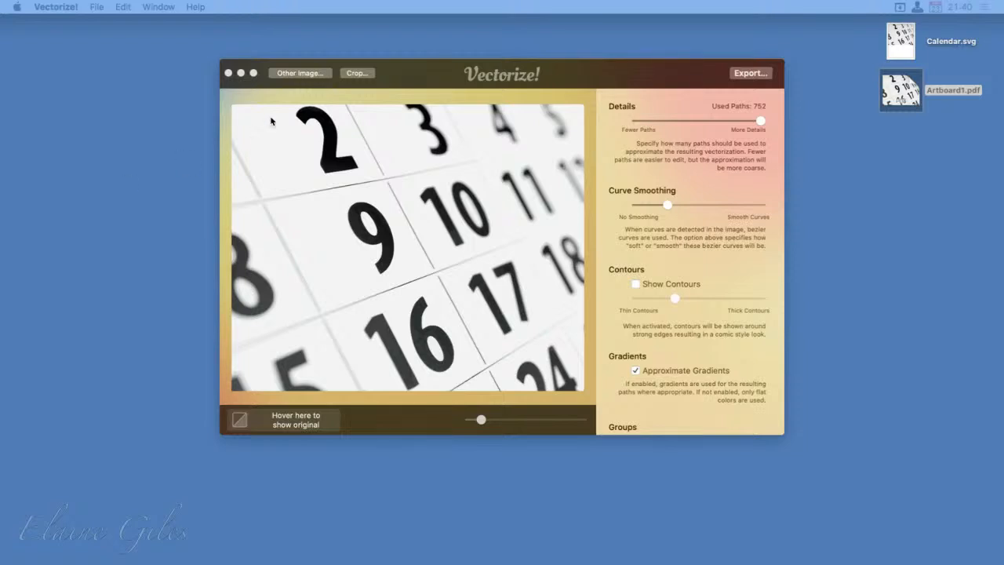
{"action": "left_click", "coordinate": [325, 74]}
{"action": "left_click", "coordinate": [325, 74]}
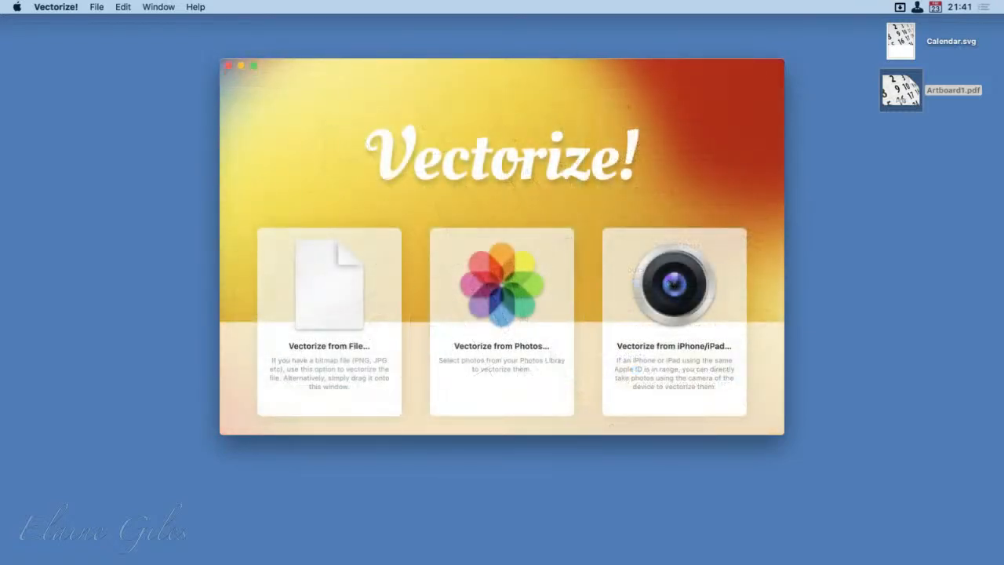
{"action": "left_click_drag", "start_coordinate": [4, 331], "coordinate": [510, 216]}
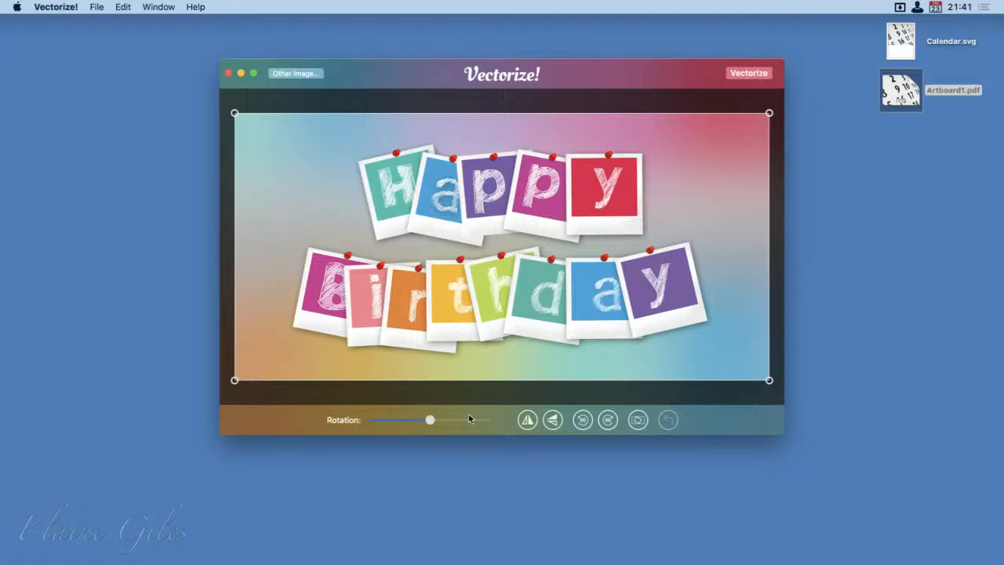
{"action": "left_click", "coordinate": [749, 73]}
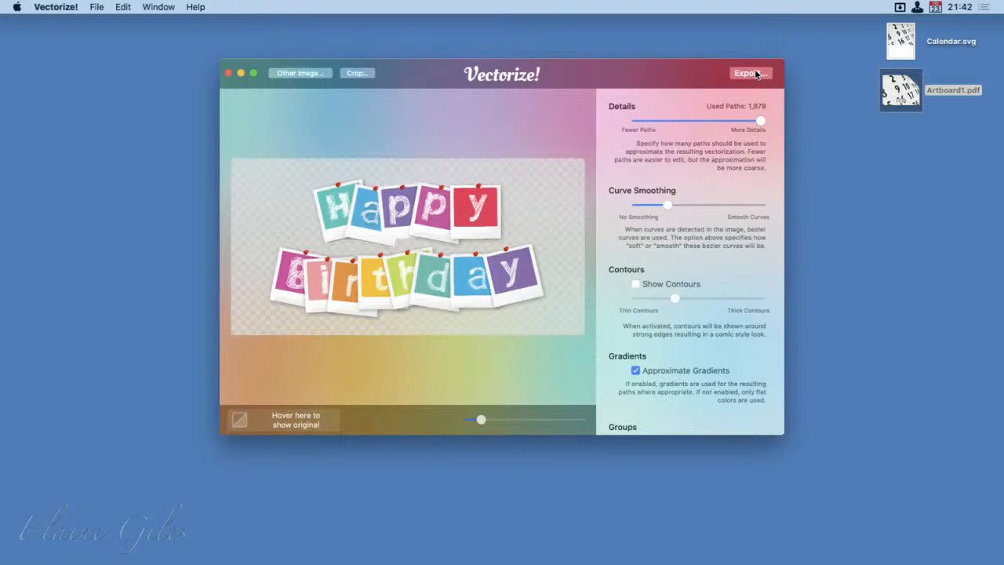
Step: Compare the birthday vector with its original image, and try Show Contours before switching it off again
{"action": "mouse_move", "coordinate": [326, 430]}
{"action": "left_click", "coordinate": [636, 282]}
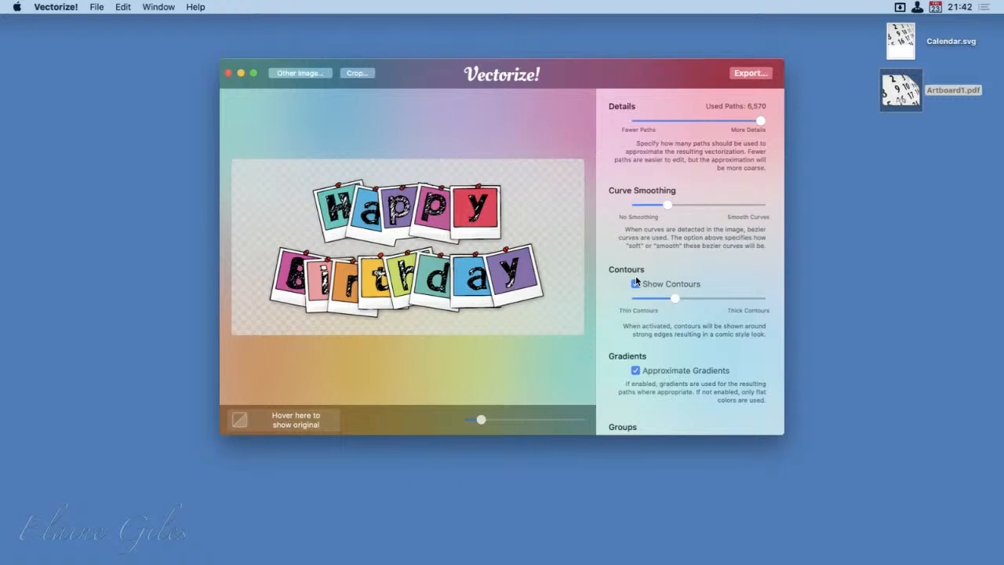
{"action": "left_click", "coordinate": [636, 283]}
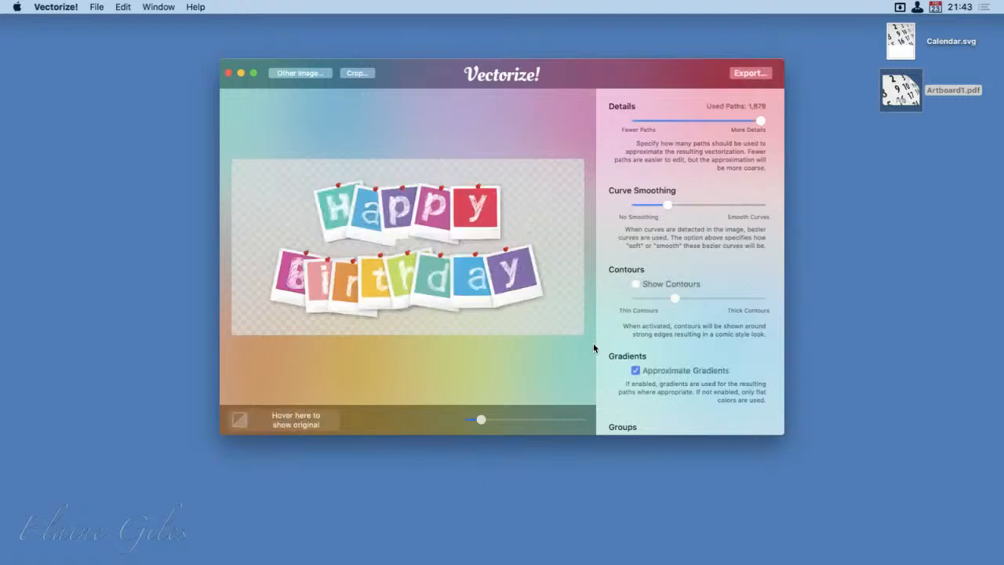
Step: Export the vectorized Happy Birthday image as a PDF file named Birthday on the Desktop
{"action": "left_click", "coordinate": [758, 76]}
{"action": "left_click", "coordinate": [571, 207]}
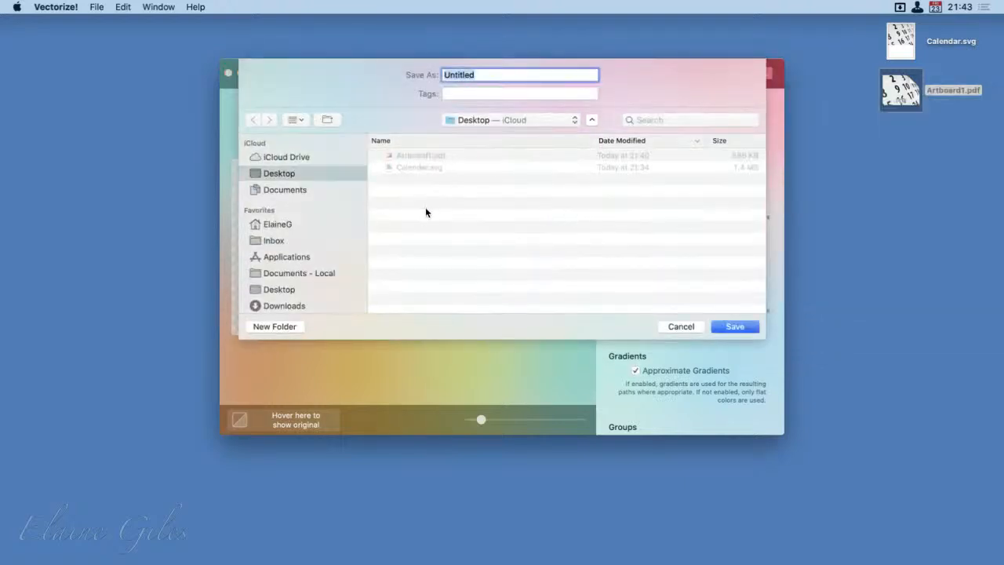
{"action": "type", "text": "B"}
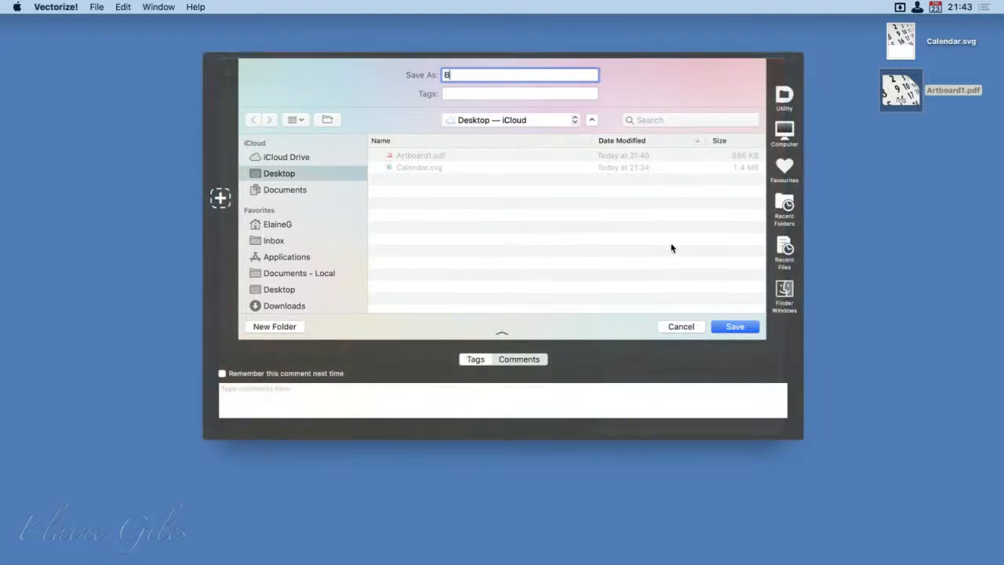
{"action": "type", "text": "irthday"}
{"action": "key", "text": "Return"}
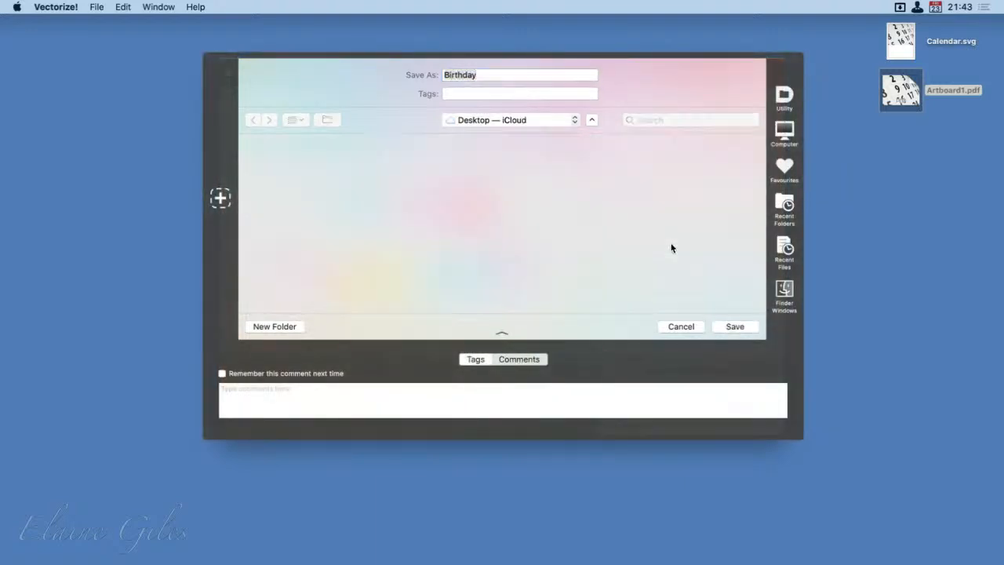
Step: Preview the exported Birthday.pdf on the desktop and close the preview
{"action": "left_click", "coordinate": [897, 137]}
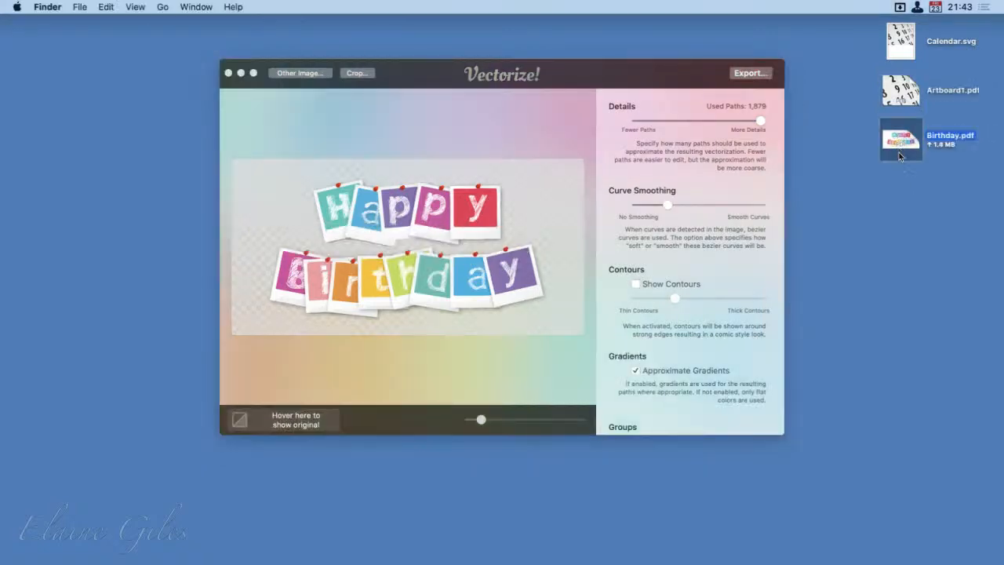
{"action": "key", "text": "space"}
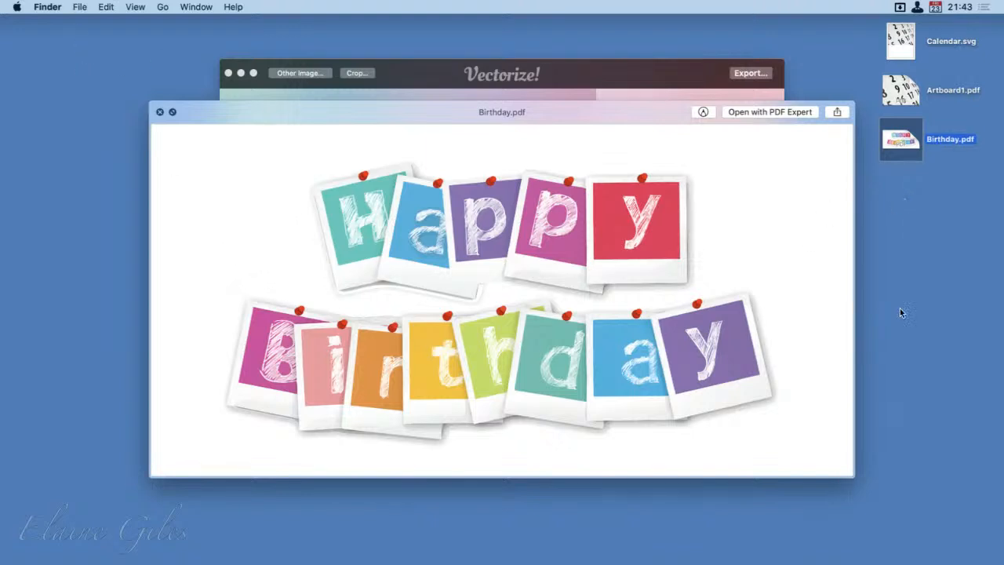
{"action": "key", "text": "space"}
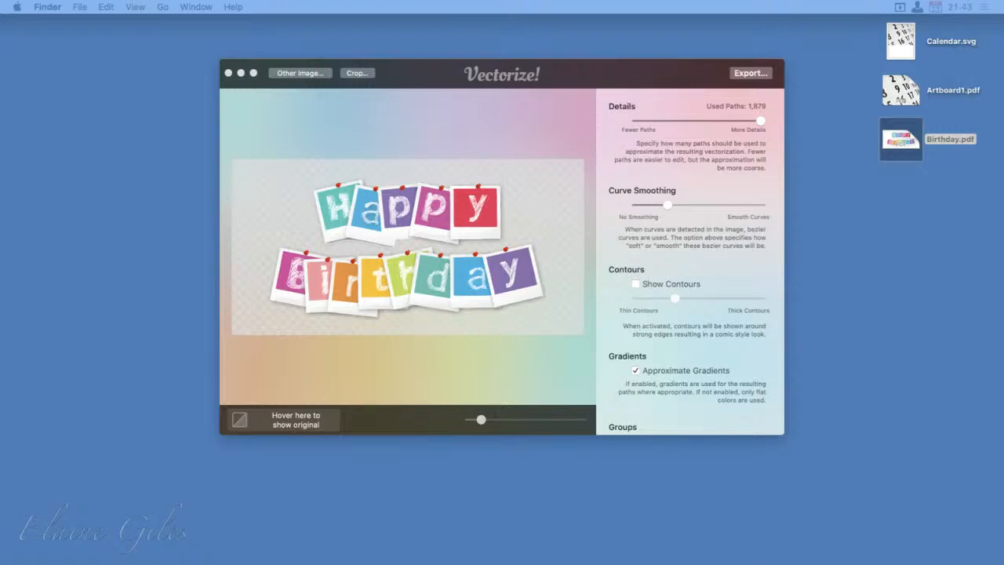
Step: Return to Vectorize!, replace the birthday image with the "What's New with Snagit 2021" banner and vectorize it
{"action": "left_click", "coordinate": [294, 71]}
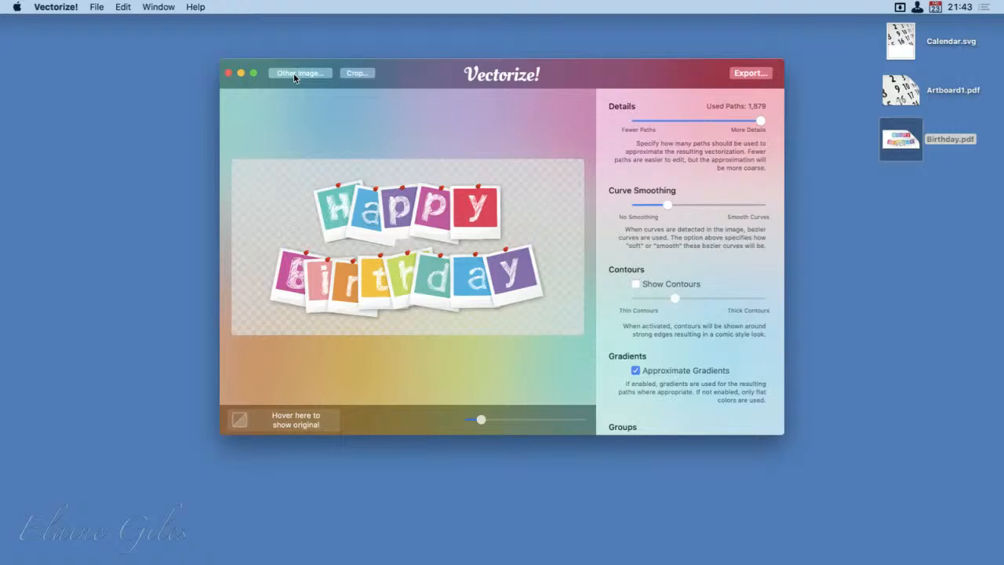
{"action": "left_click", "coordinate": [296, 73]}
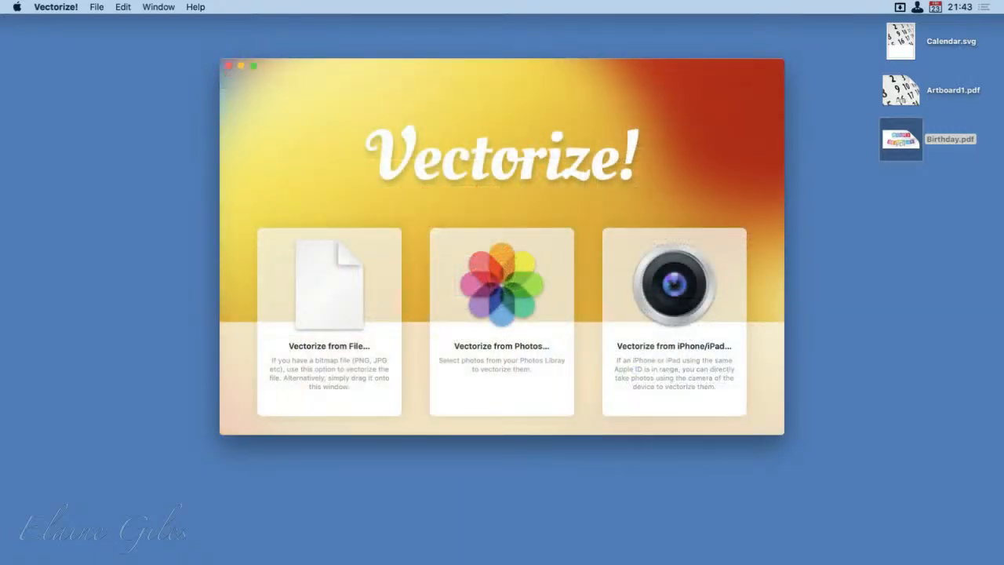
{"action": "left_click_drag", "start_coordinate": [141, 321], "coordinate": [520, 186]}
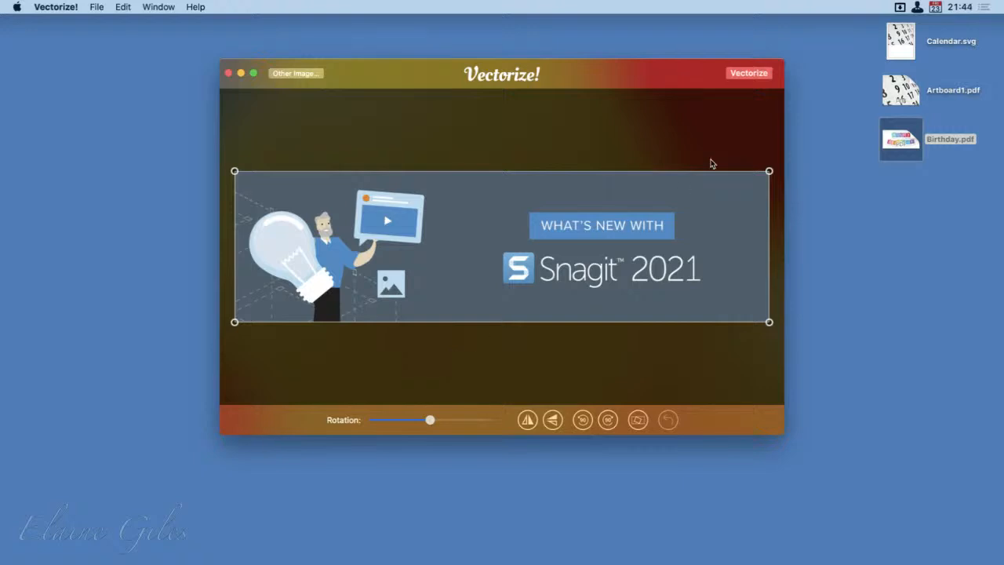
{"action": "left_click", "coordinate": [755, 75]}
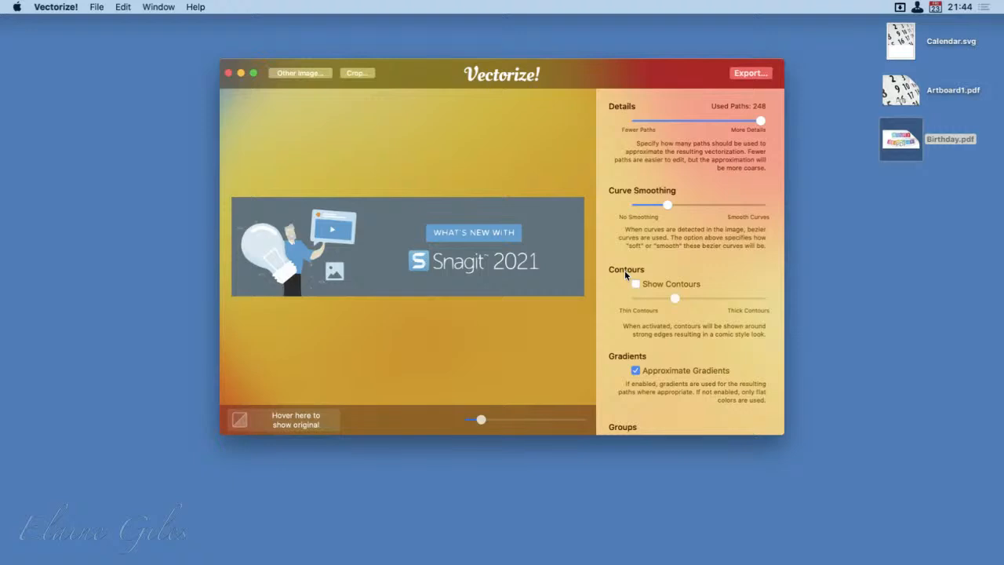
Step: Export the vectorized Snagit banner as a PDF file named Snagit on the Desktop
{"action": "left_click", "coordinate": [748, 74]}
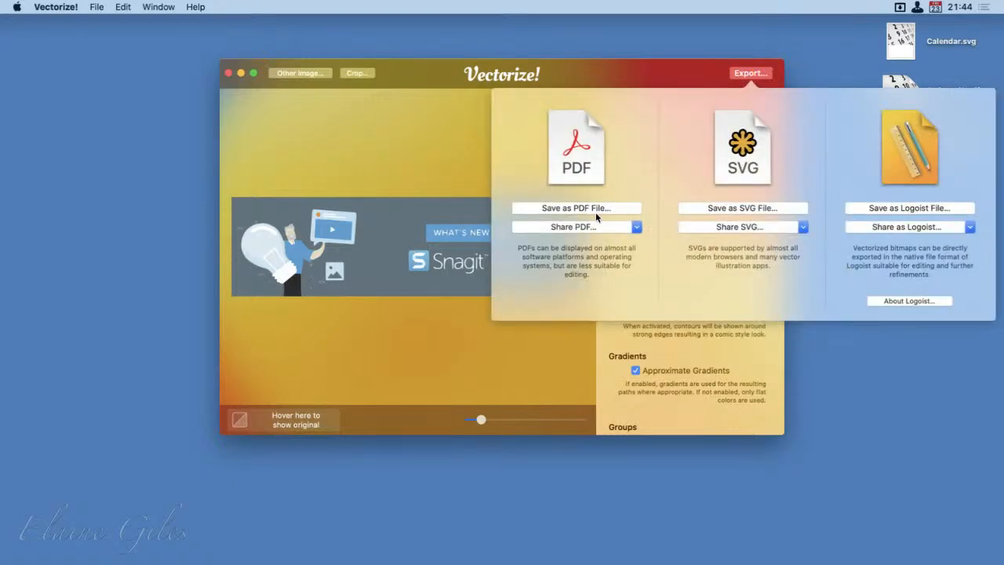
{"action": "left_click", "coordinate": [592, 208]}
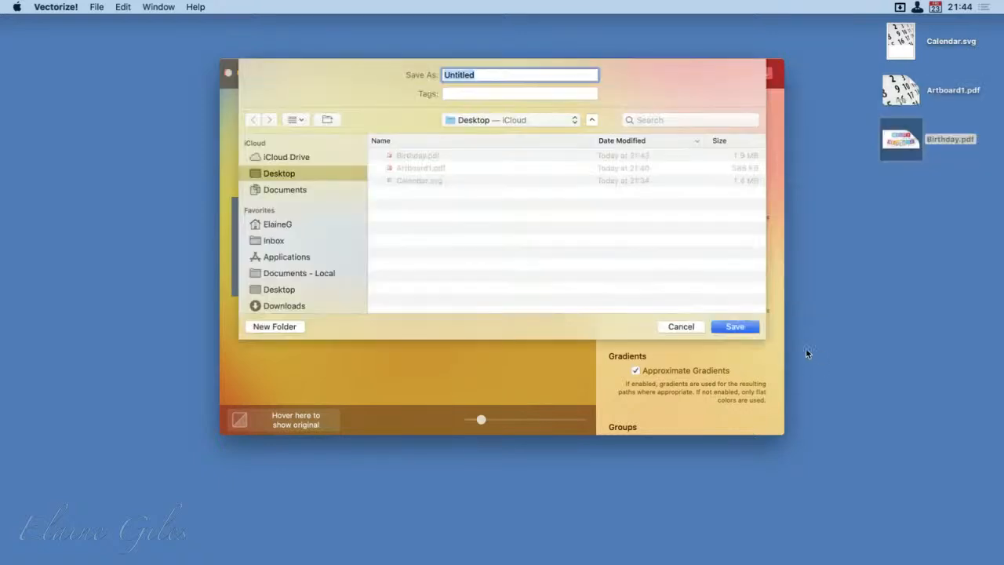
{"action": "type", "text": "Image"}
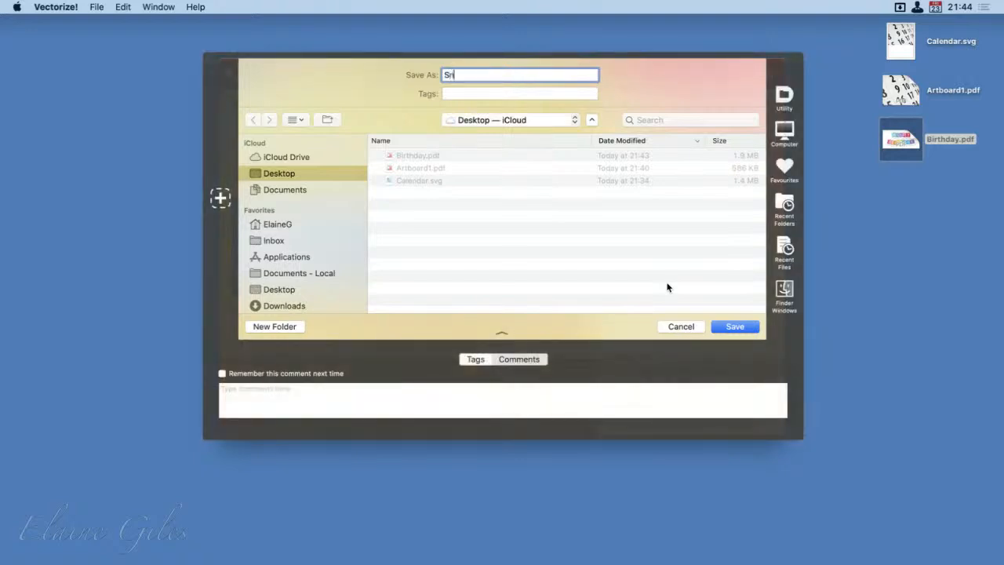
{"action": "key", "text": "Return"}
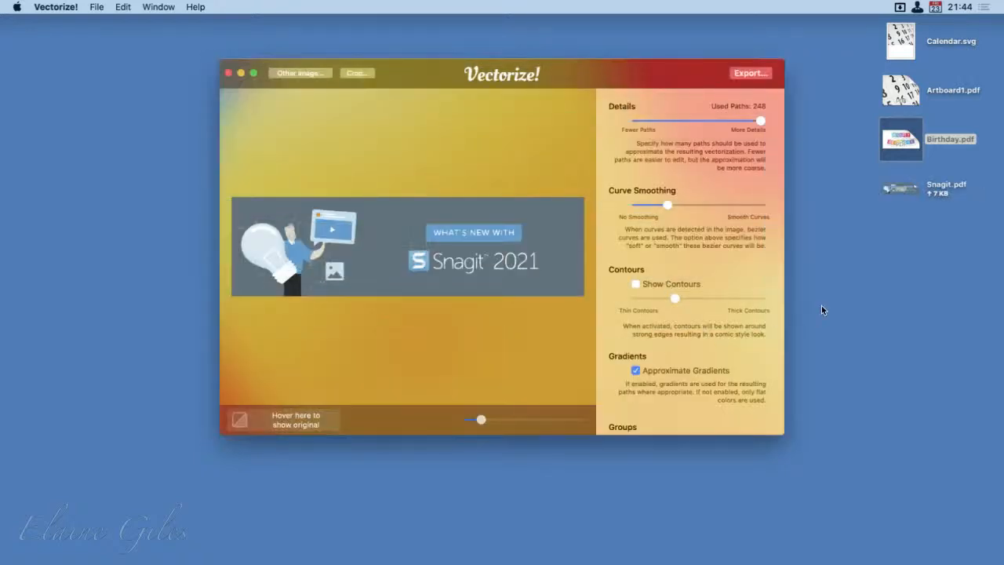
Step: Start a new vectorization from iPhone/iPad and bring in a photo taken with the device named Fur
{"action": "left_click", "coordinate": [312, 78]}
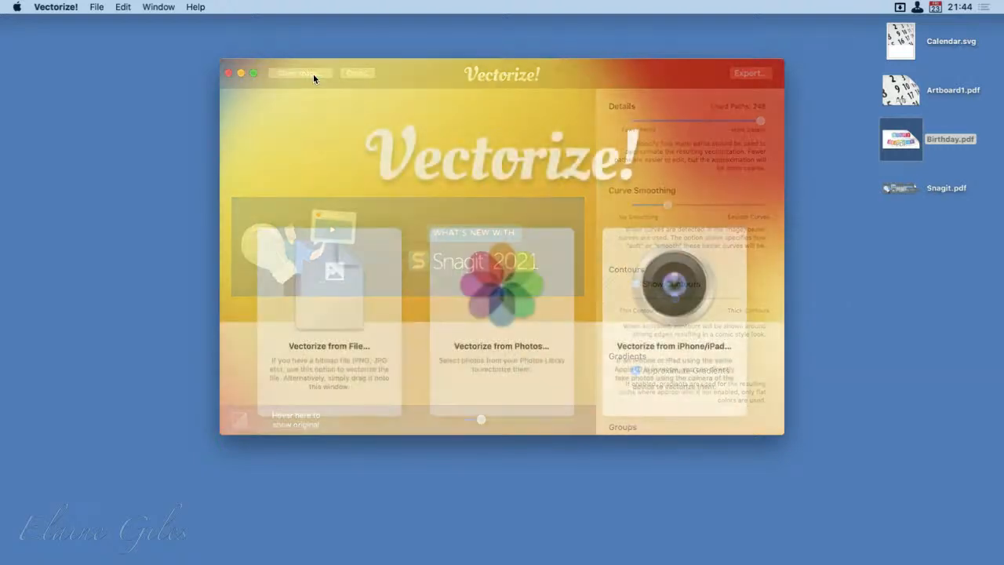
{"action": "left_click", "coordinate": [674, 304]}
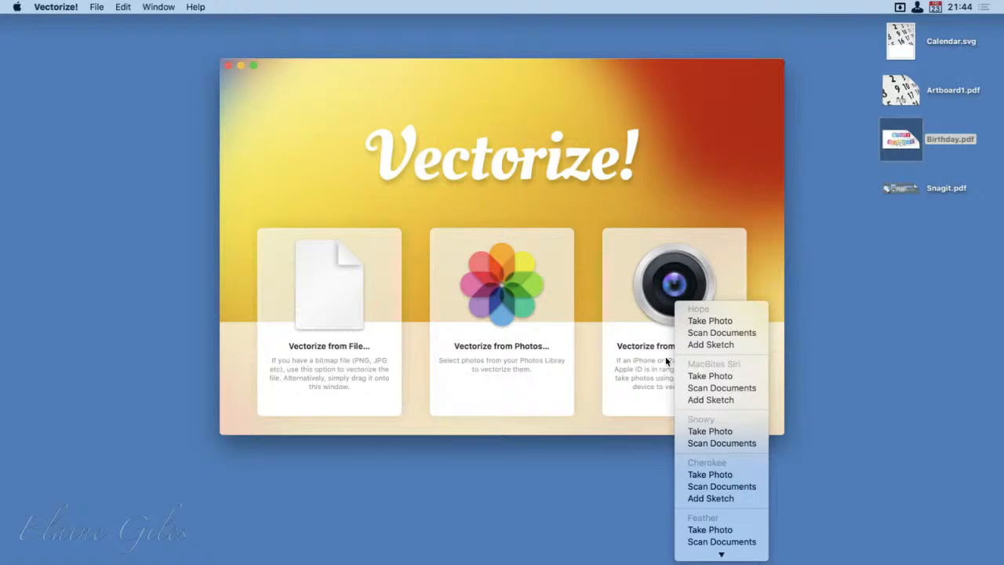
{"action": "mouse_move", "coordinate": [723, 554]}
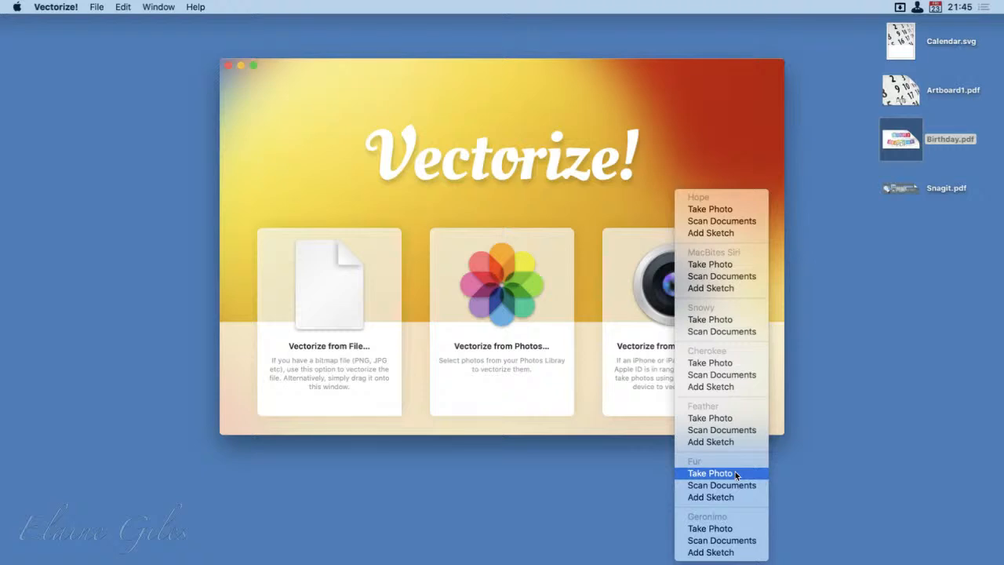
{"action": "left_click", "coordinate": [735, 475]}
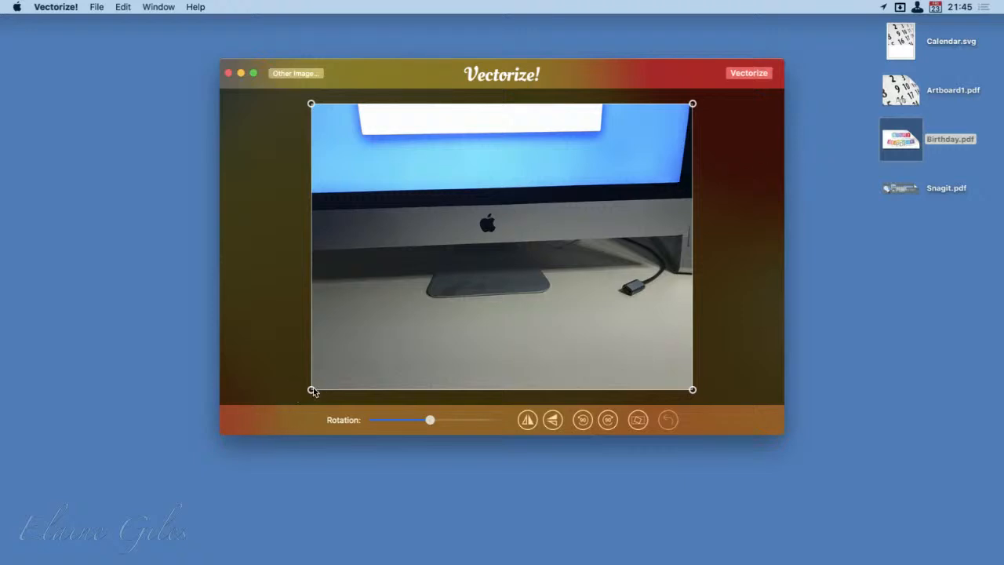
Step: Crop the iMac photo at the lower and upper edges to keep the screen's lower part and the stand, and vectorize it
{"action": "left_click_drag", "start_coordinate": [312, 388], "coordinate": [310, 309]}
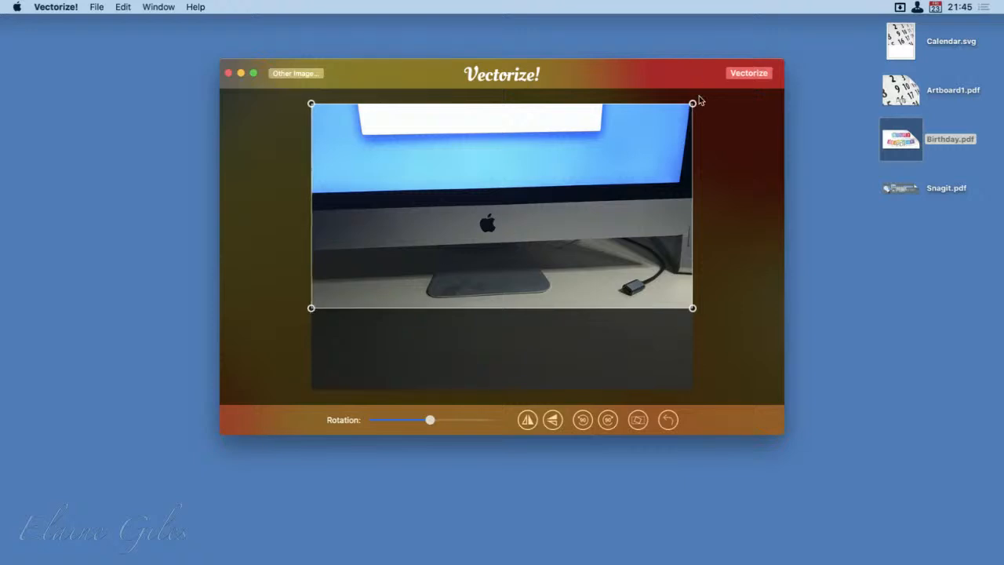
{"action": "left_click_drag", "start_coordinate": [693, 104], "coordinate": [691, 149]}
{"action": "left_click", "coordinate": [764, 70]}
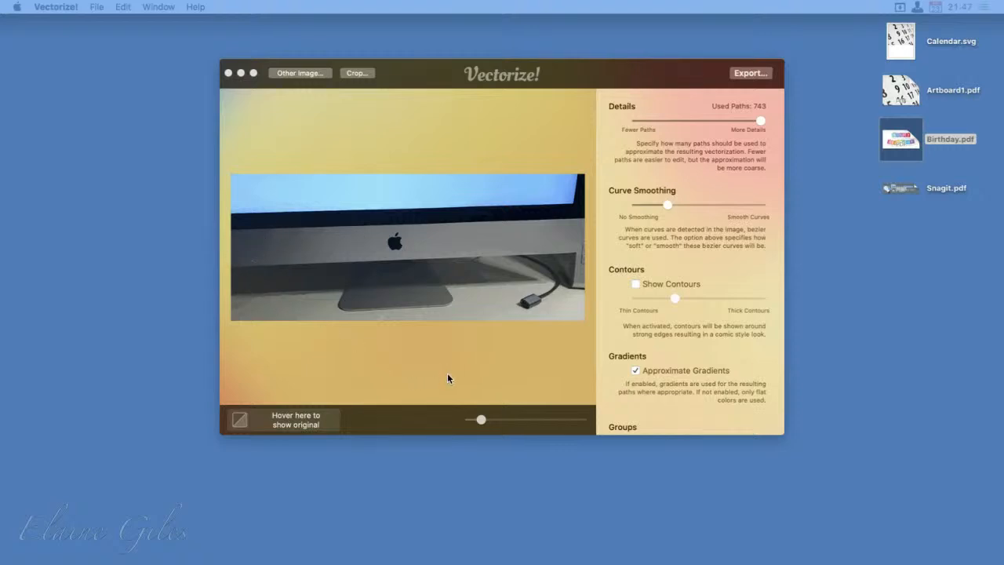
Step: Export the vectorized iMac photo as a PDF file named Desk on the Desktop
{"action": "left_click", "coordinate": [764, 72]}
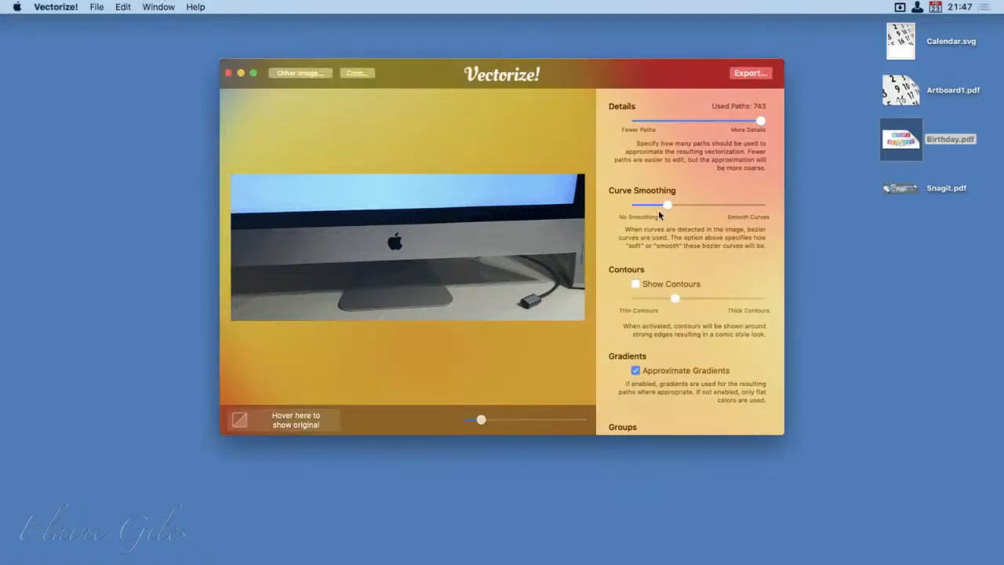
{"action": "left_click", "coordinate": [743, 73]}
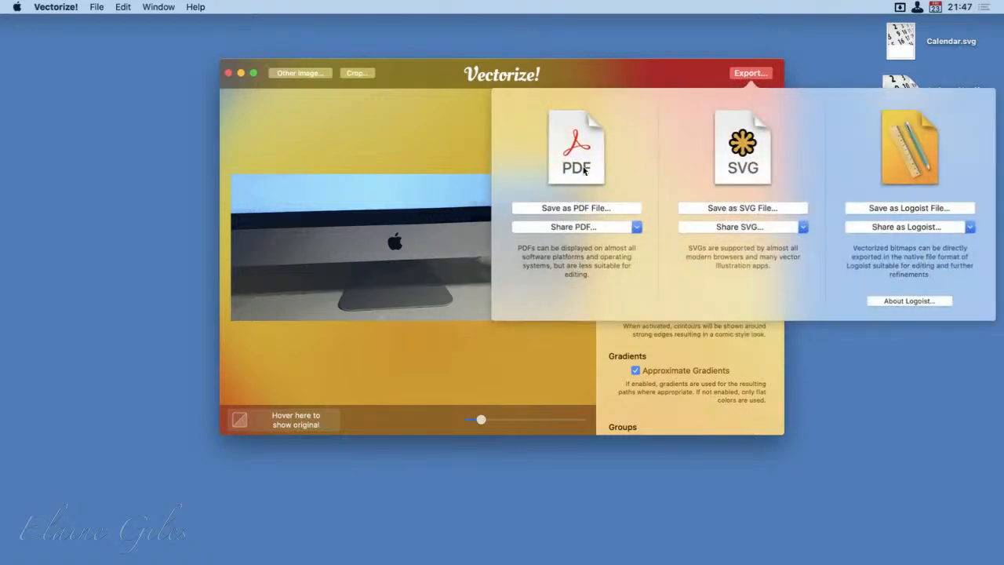
{"action": "left_click", "coordinate": [565, 207]}
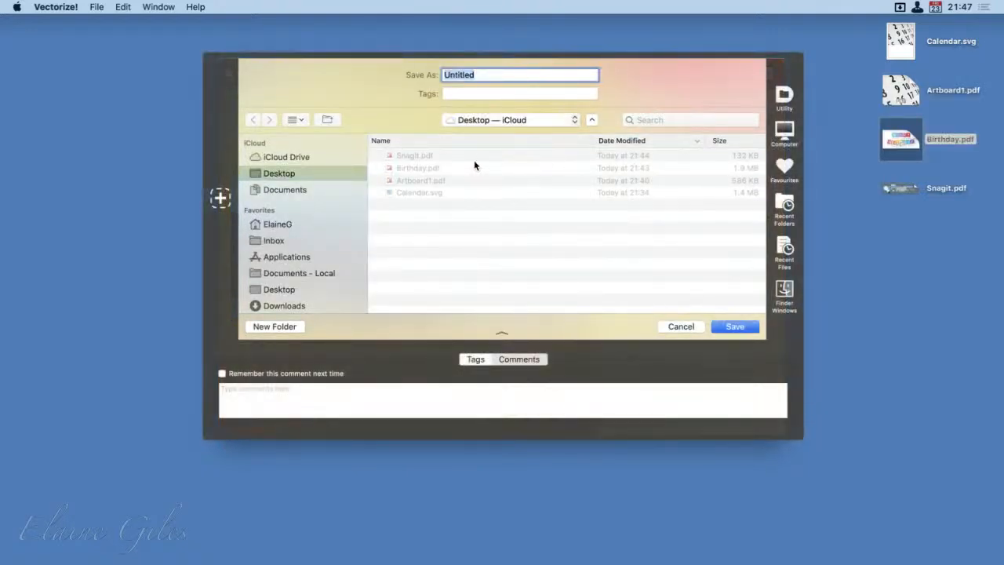
{"action": "type", "text": "Desk"}
{"action": "key", "text": "Return"}
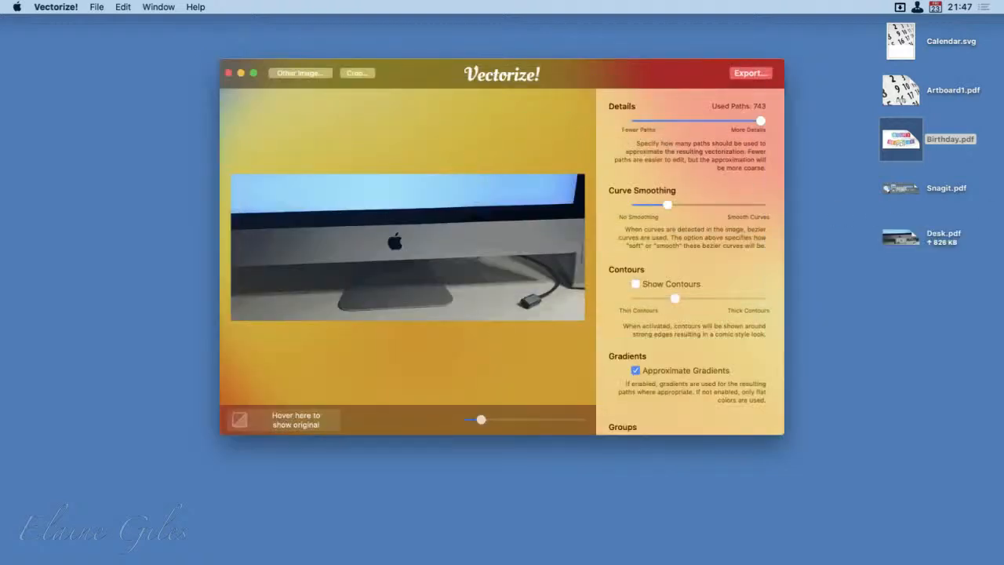
Step: Open the exported Desk.pdf from the desktop in PDF Expert and inspect the vectorized detail
{"action": "left_click", "coordinate": [902, 239]}
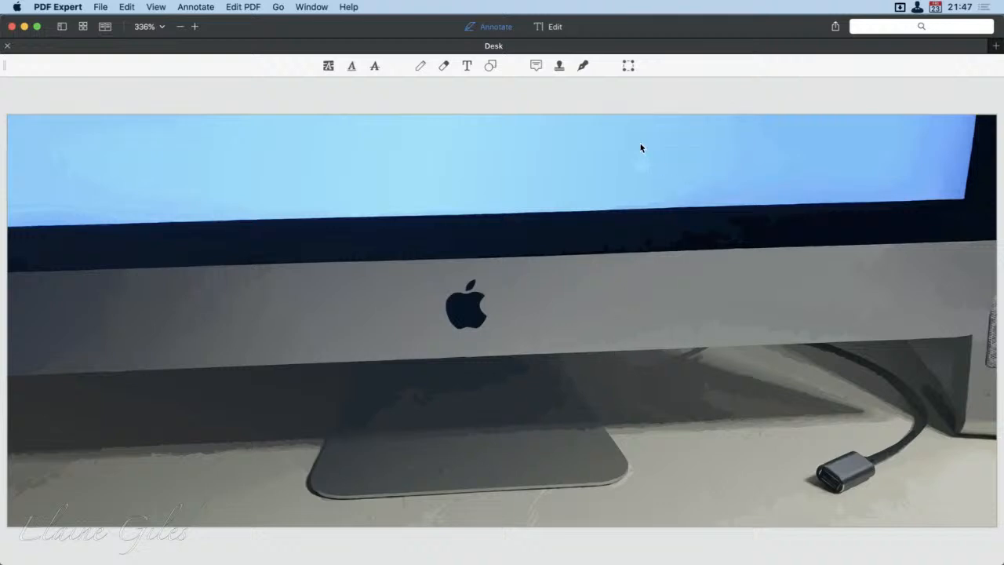
{"action": "left_click_drag", "start_coordinate": [615, 135], "coordinate": [672, 187]}
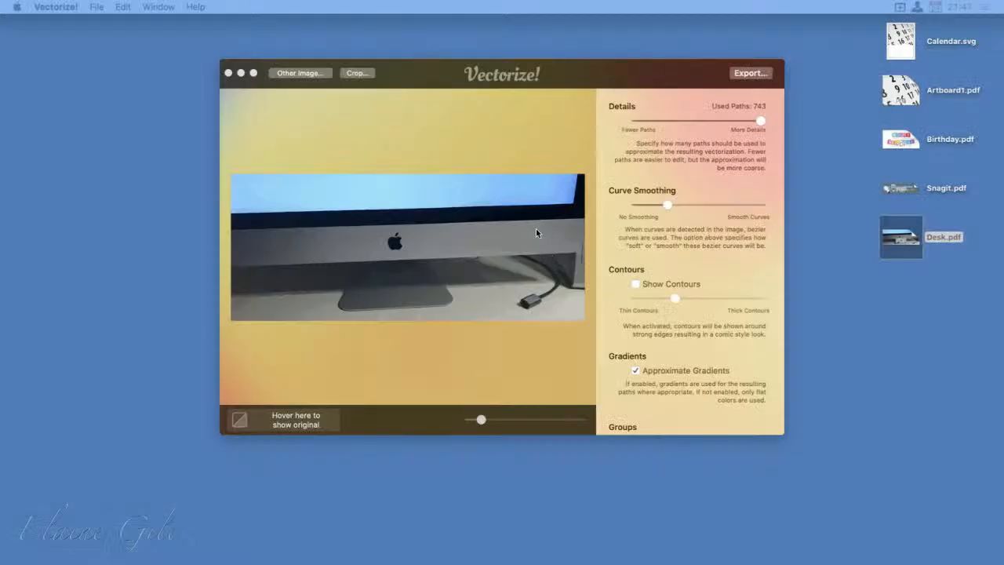
Step: Back in Vectorize!, reduce Details to 31 used paths and export the result as a PDF file named iMac on the Desktop
{"action": "left_click", "coordinate": [698, 120]}
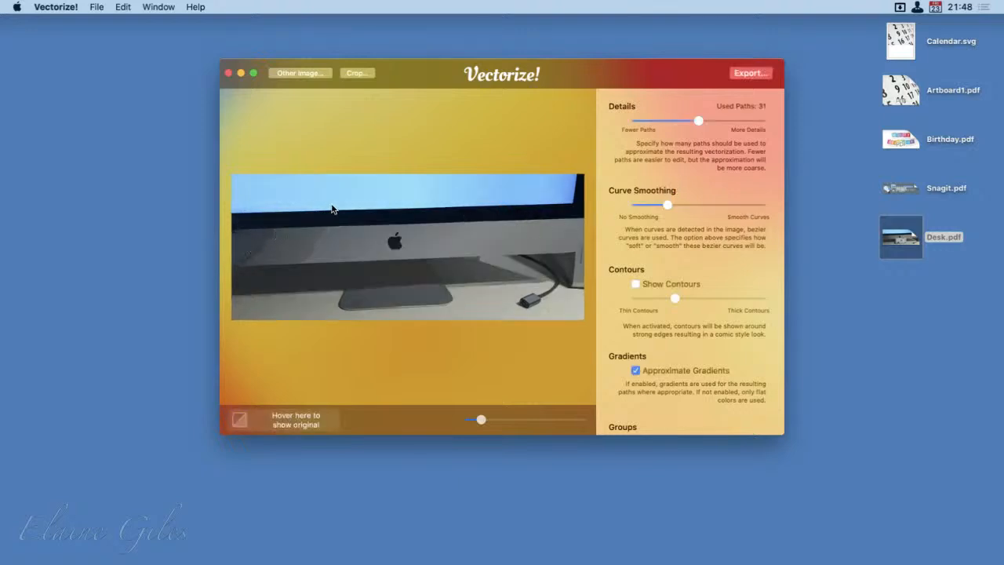
{"action": "left_click", "coordinate": [755, 77]}
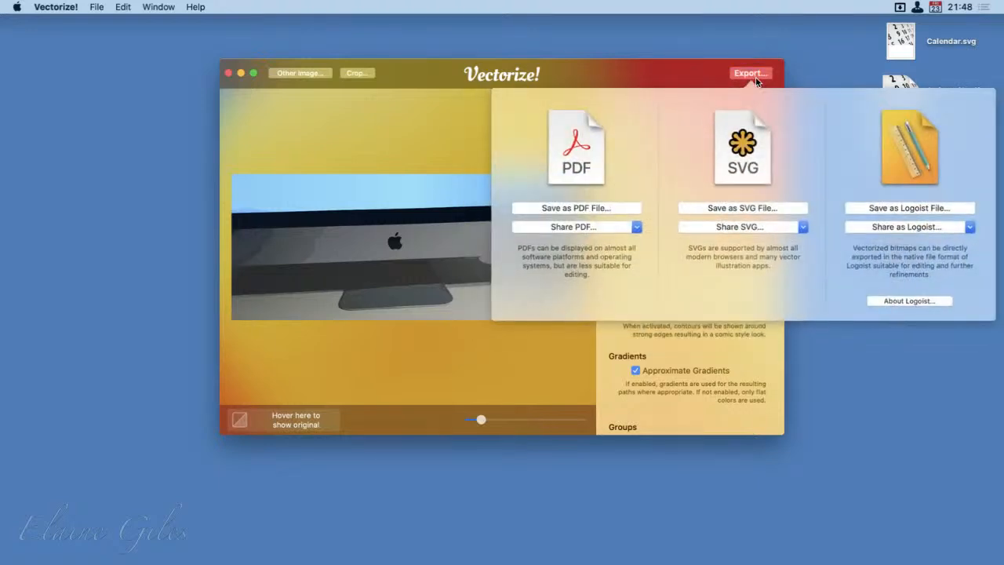
{"action": "left_click", "coordinate": [570, 207]}
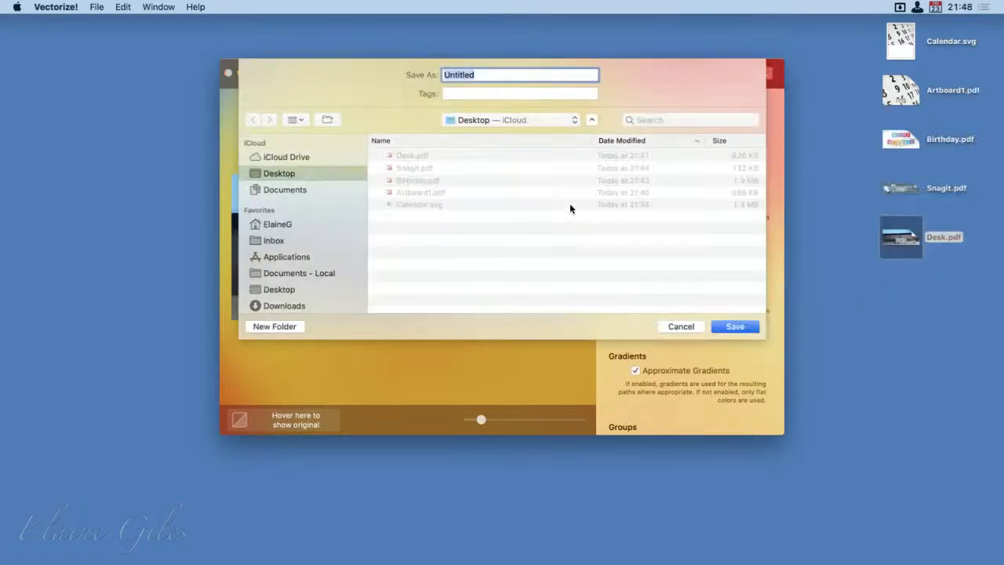
{"action": "type", "text": "iMac"}
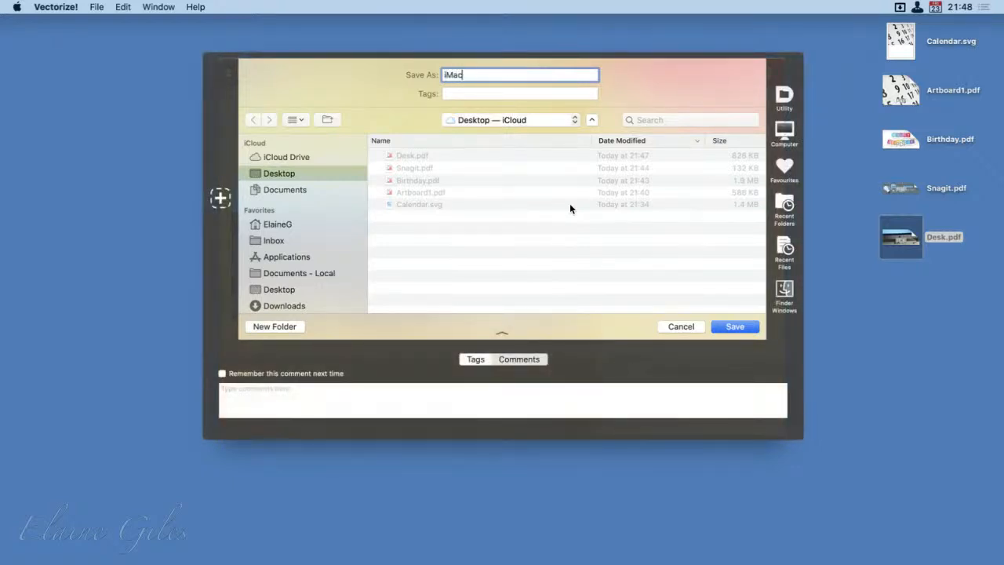
{"action": "key", "text": "Return"}
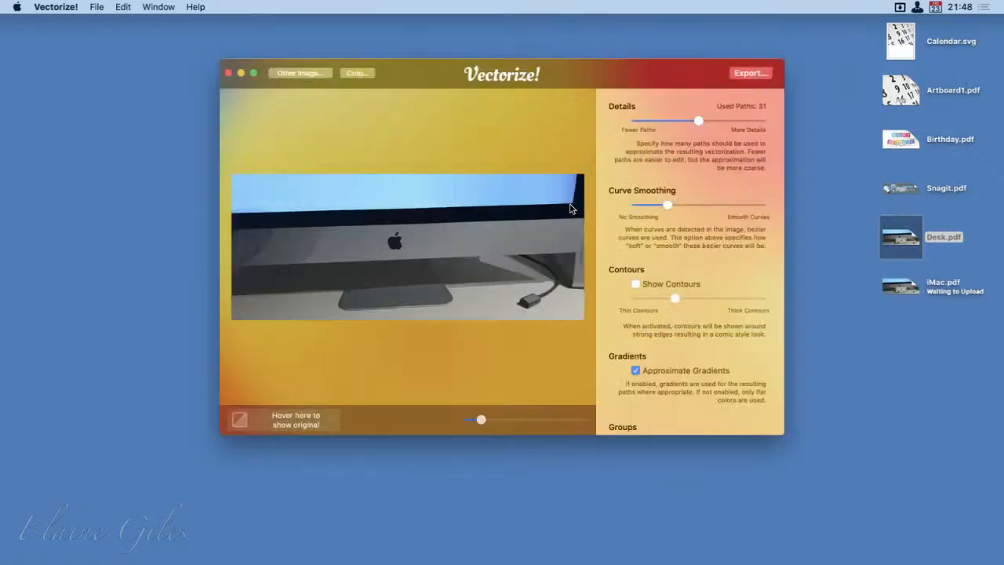
Step: Open the exported iMac.pdf from the desktop in PDF Expert and examine the coarser vectorization
{"action": "left_click", "coordinate": [899, 284]}
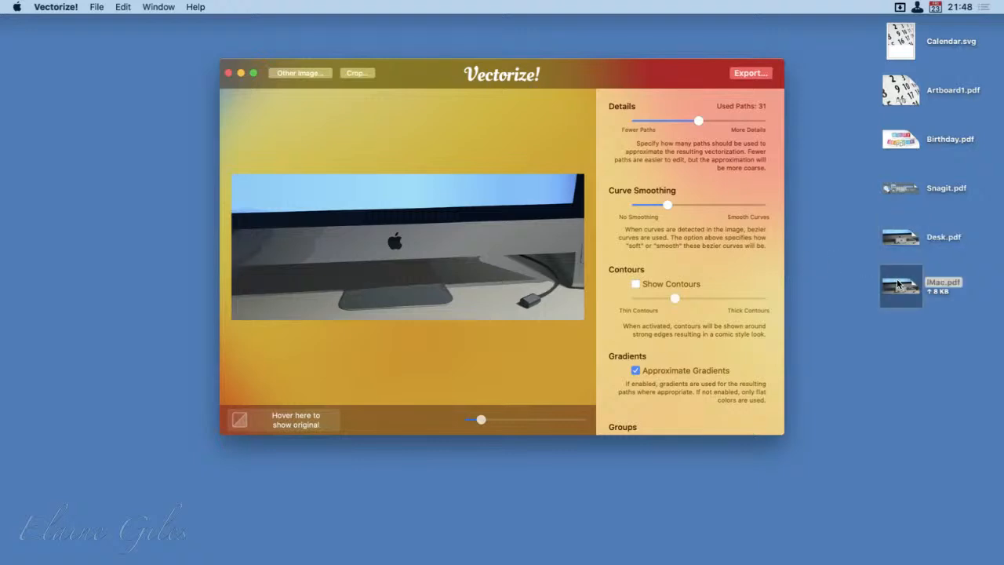
{"action": "double_click", "coordinate": [898, 284]}
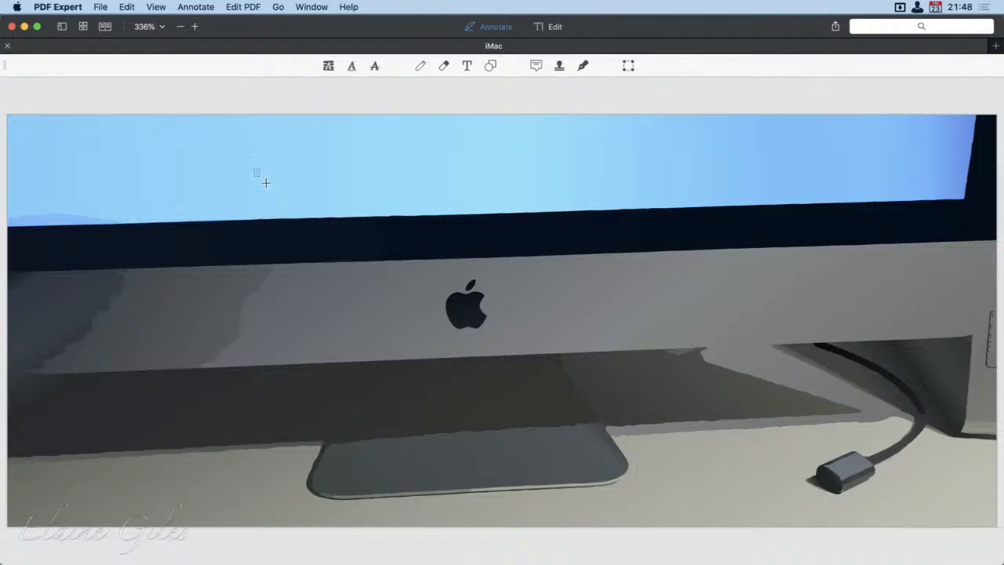
{"action": "left_click_drag", "start_coordinate": [265, 182], "coordinate": [293, 224]}
{"action": "scroll", "coordinate": [751, 296], "scroll_direction": "down", "scroll_amount": 3}
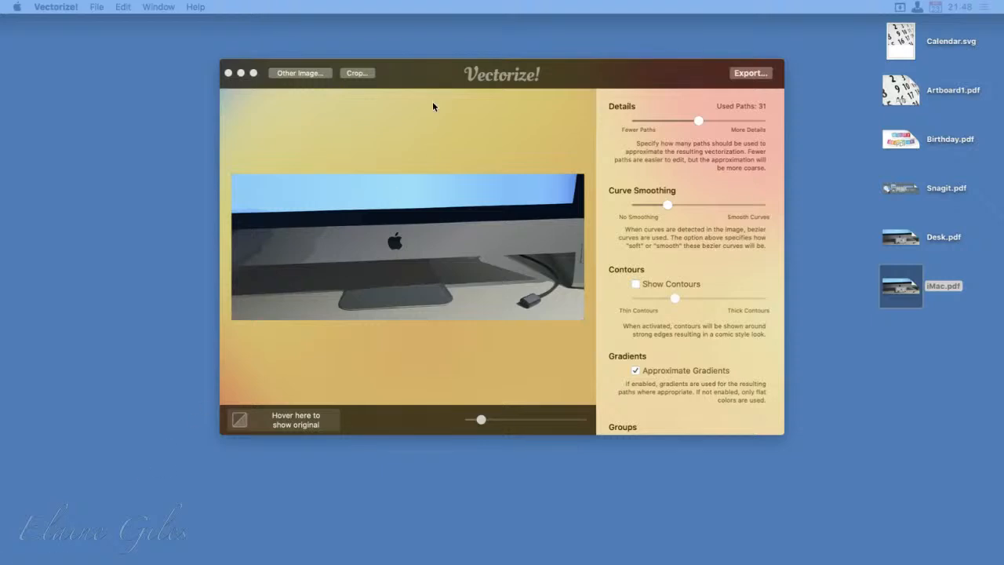
Step: Launch Super Vectorizer 2 and load the Snagit 2021 banner image unnamed.png into it
{"action": "key", "text": "alt+space"}
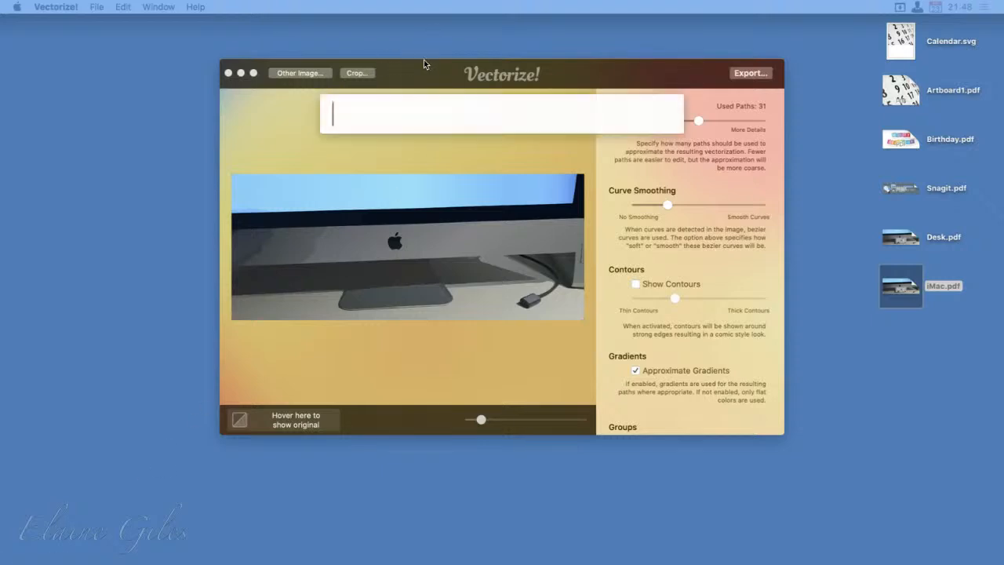
{"action": "type", "text": "sv"}
{"action": "key", "text": "Return"}
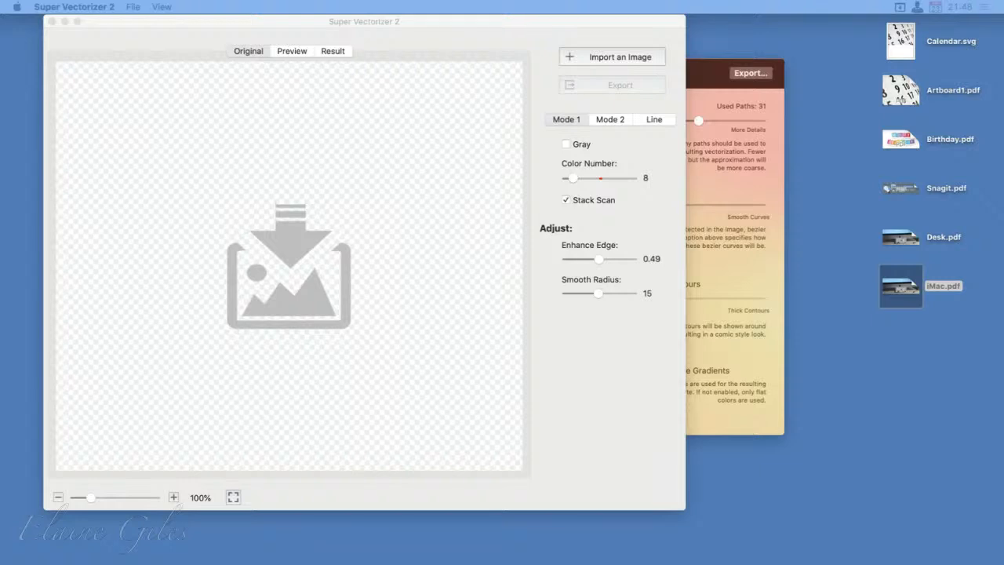
{"action": "left_click_drag", "start_coordinate": [0, 474], "coordinate": [352, 365]}
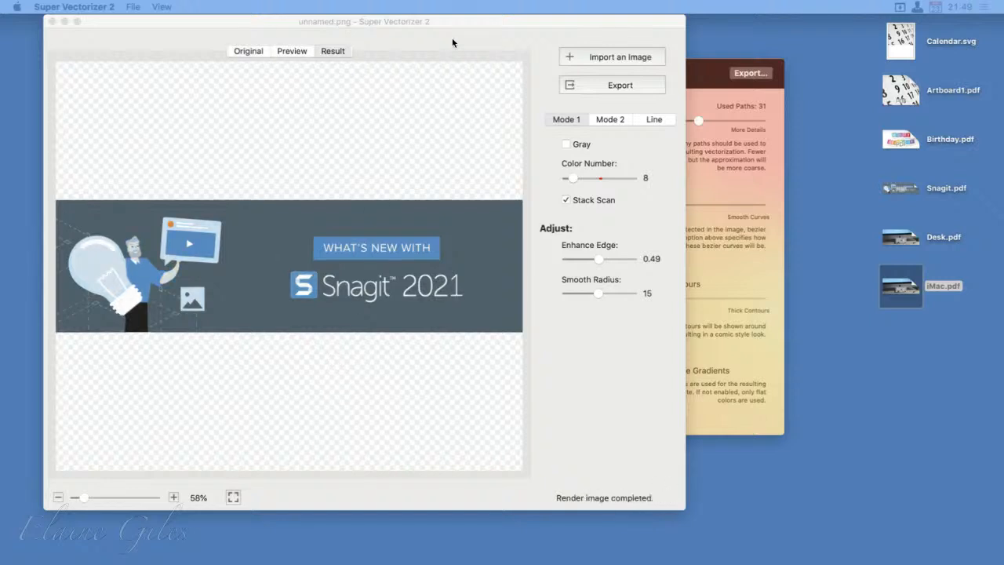
Step: Compare the Mode 1 and Mode 2 conversions and their options on the Snagit banner, ending on Mode 1
{"action": "left_click", "coordinate": [402, 39]}
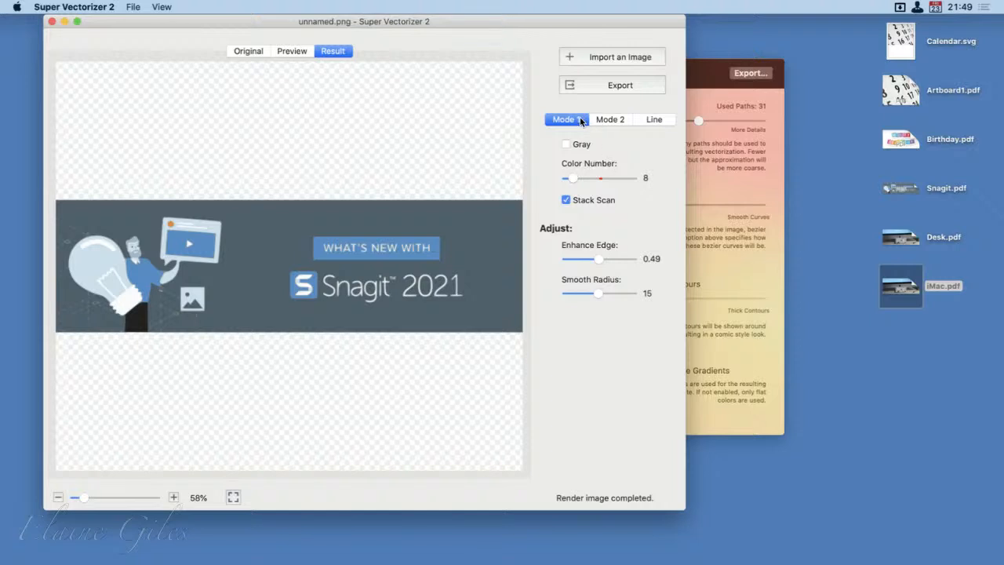
{"action": "left_click", "coordinate": [623, 119]}
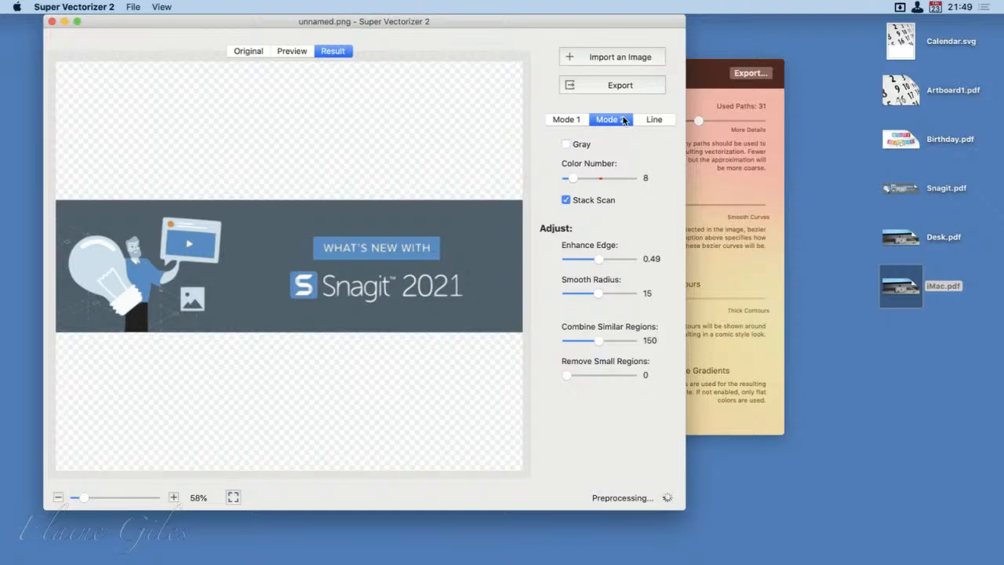
{"action": "left_click", "coordinate": [565, 119]}
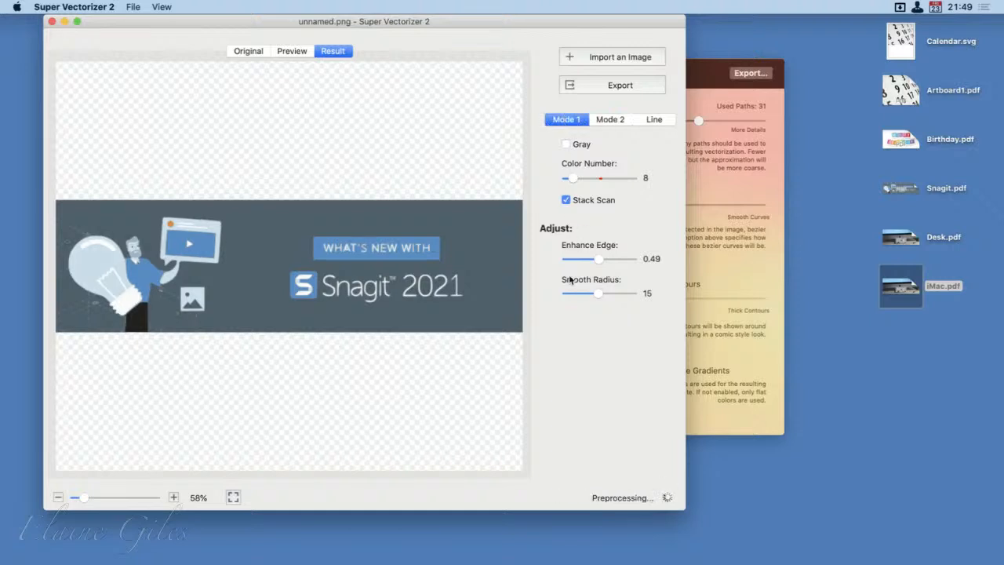
{"action": "left_click", "coordinate": [600, 122]}
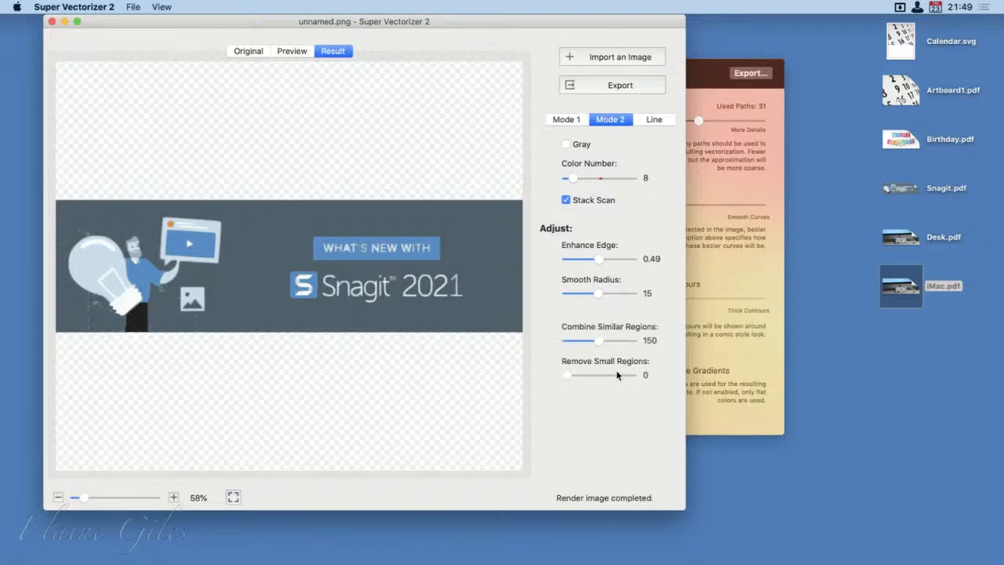
{"action": "left_click", "coordinate": [575, 121]}
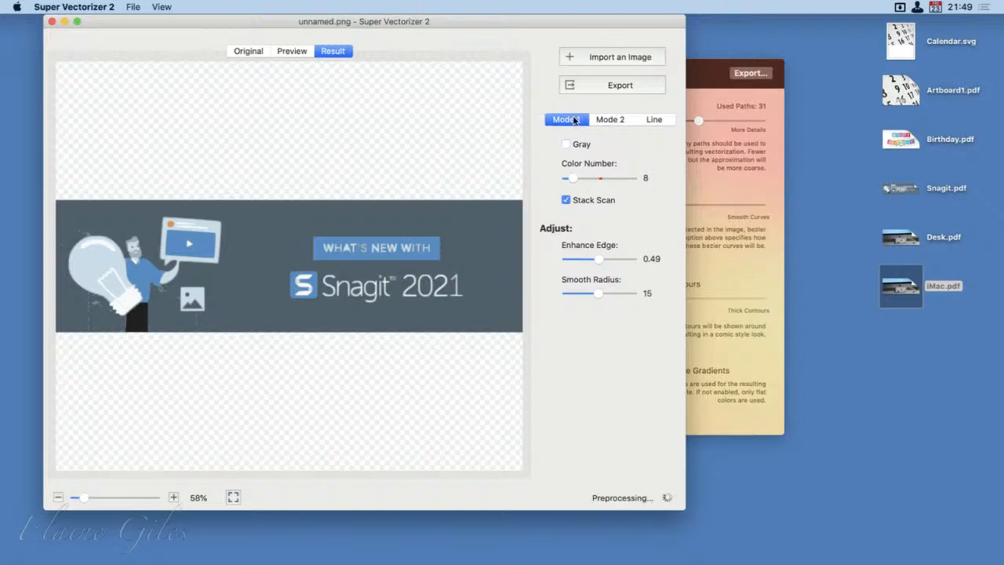
Step: Set the Color Number to 23 and Enhance Edge to 0.95 for the banner's Mode 1 conversion
{"action": "left_click_drag", "start_coordinate": [571, 177], "coordinate": [588, 180]}
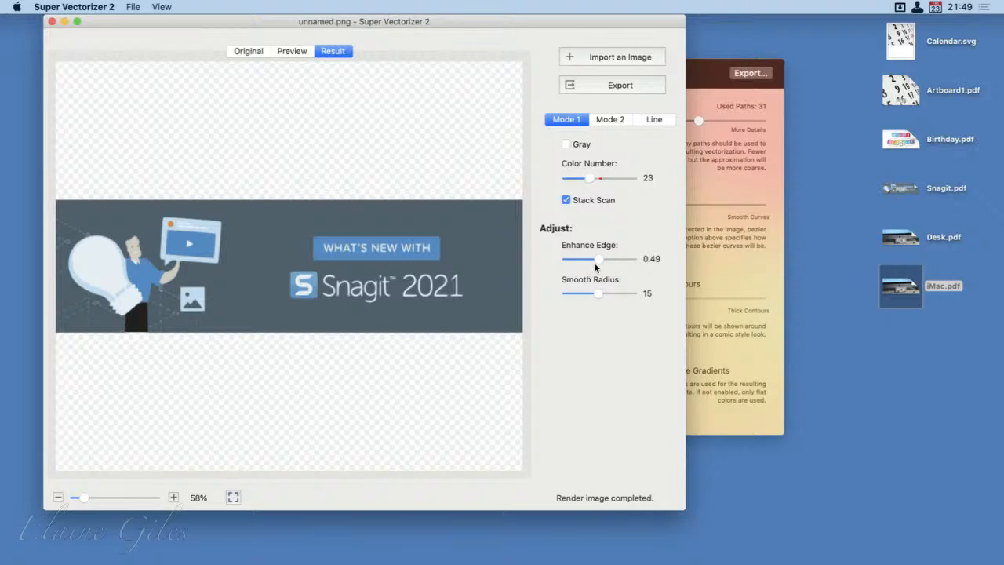
{"action": "left_click_drag", "start_coordinate": [600, 260], "coordinate": [623, 260]}
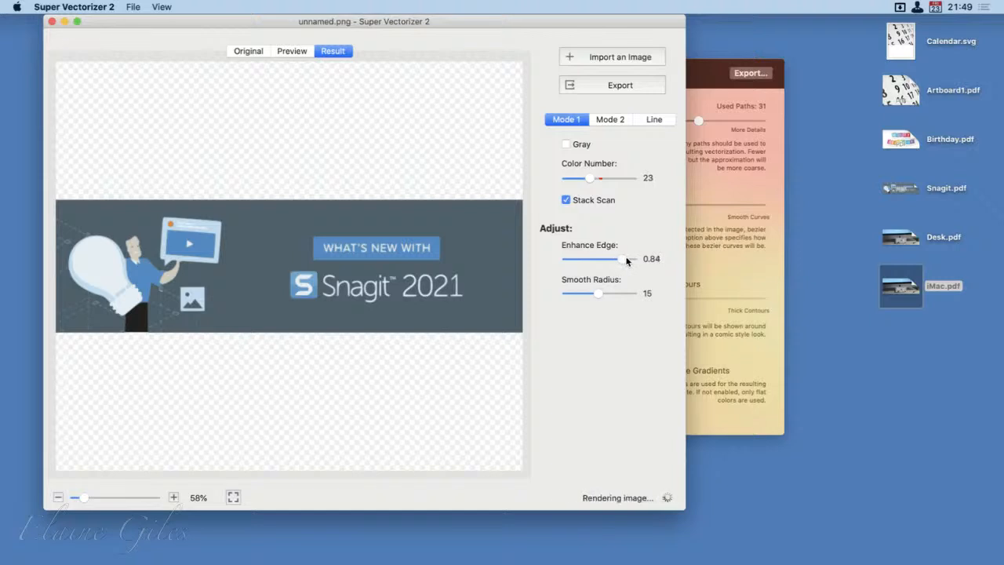
{"action": "left_click_drag", "start_coordinate": [626, 258], "coordinate": [629, 256]}
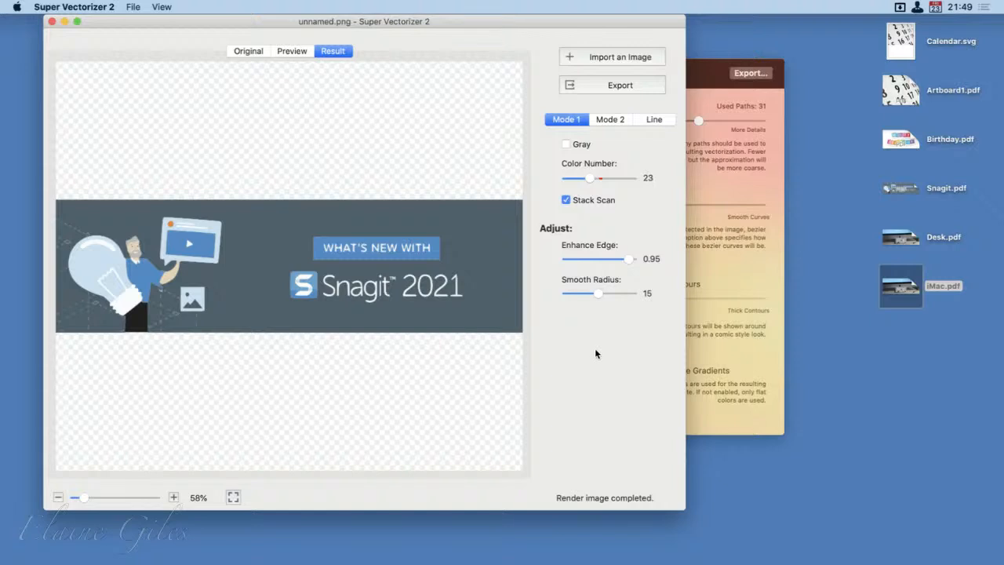
Step: Examine the banner's light bulb and man illustration up close, comparing the Original, Preview and Result views
{"action": "mouse_move", "coordinate": [77, 498]}
{"action": "left_mouse_down"}
{"action": "mouse_move", "coordinate": [115, 497]}
{"action": "mouse_move", "coordinate": [84, 497]}
{"action": "left_mouse_up"}
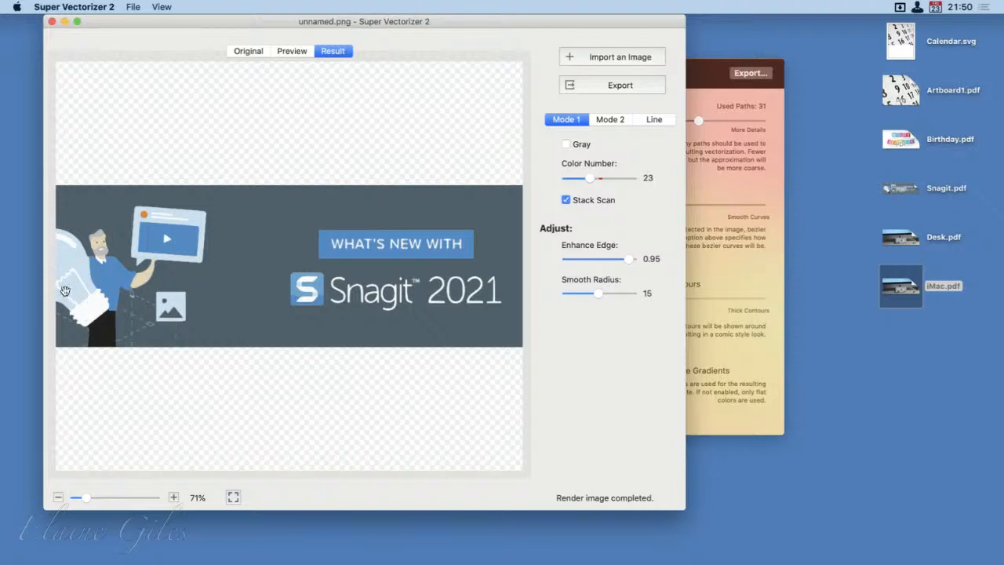
{"action": "left_click", "coordinate": [172, 436], "text": "alt"}
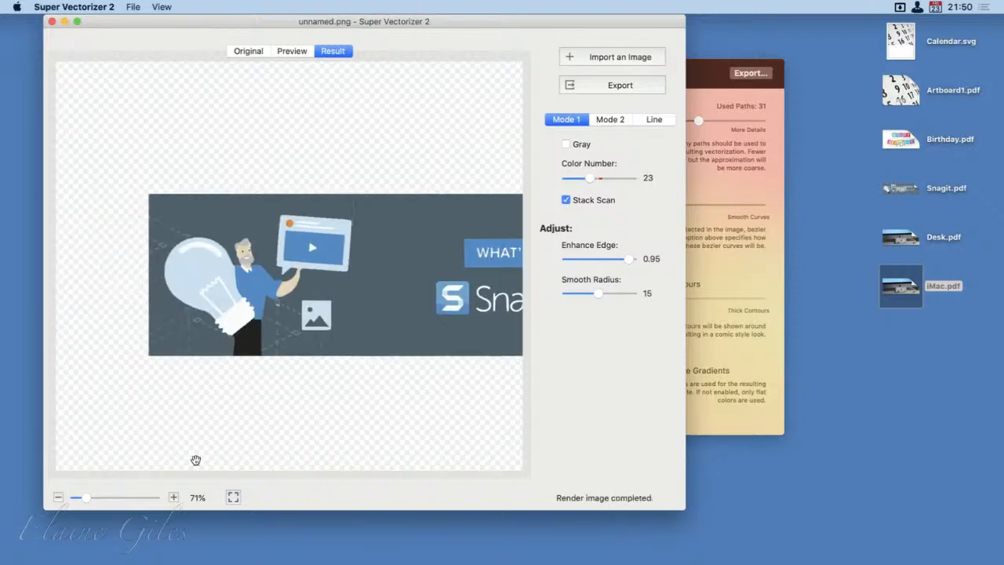
{"action": "scroll", "coordinate": [144, 439], "scroll_direction": "up", "scroll_amount": 1}
{"action": "scroll", "coordinate": [144, 439], "scroll_direction": "up", "scroll_amount": 5}
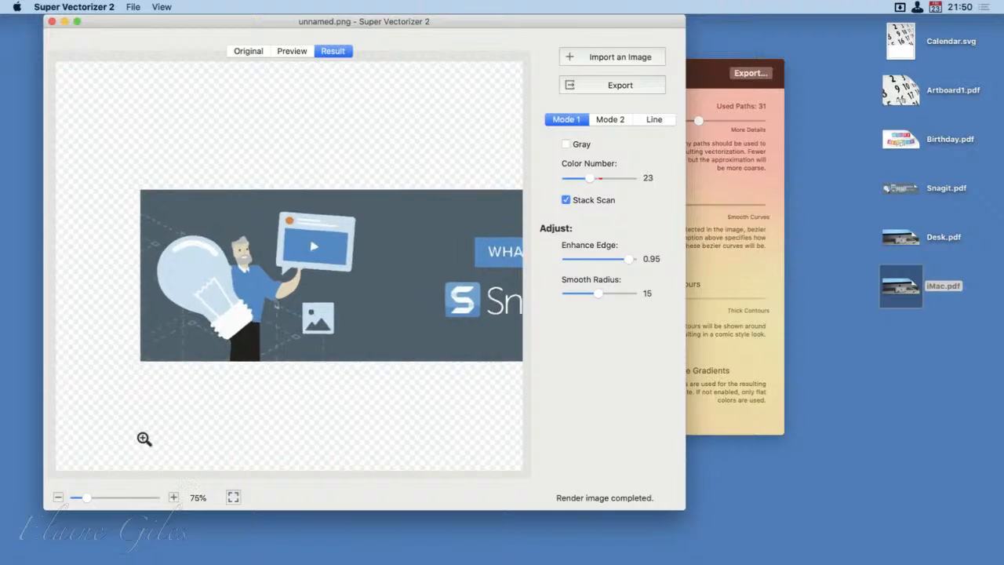
{"action": "scroll", "coordinate": [144, 439], "scroll_direction": "up", "scroll_amount": 6}
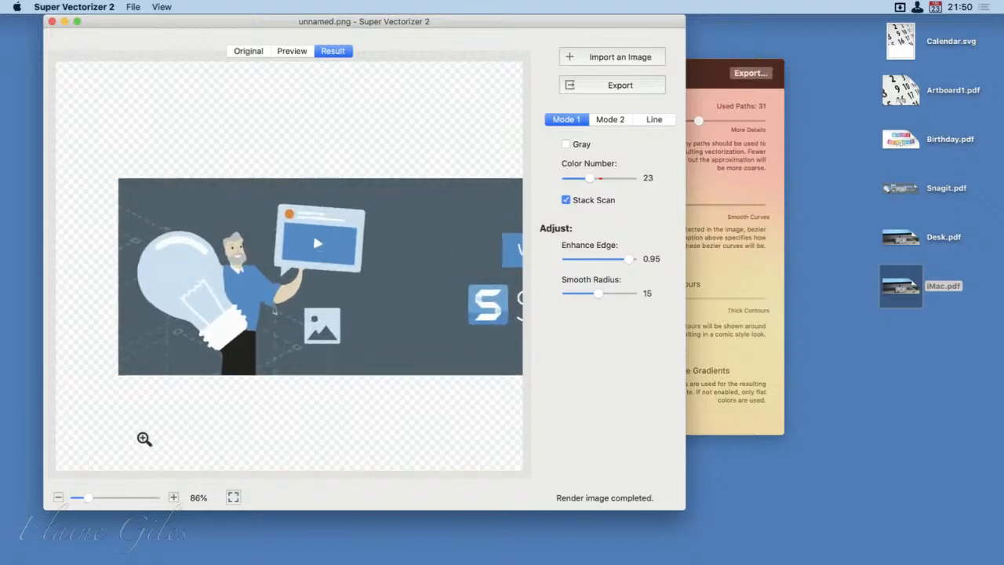
{"action": "scroll", "coordinate": [144, 439], "scroll_direction": "down", "scroll_amount": 4}
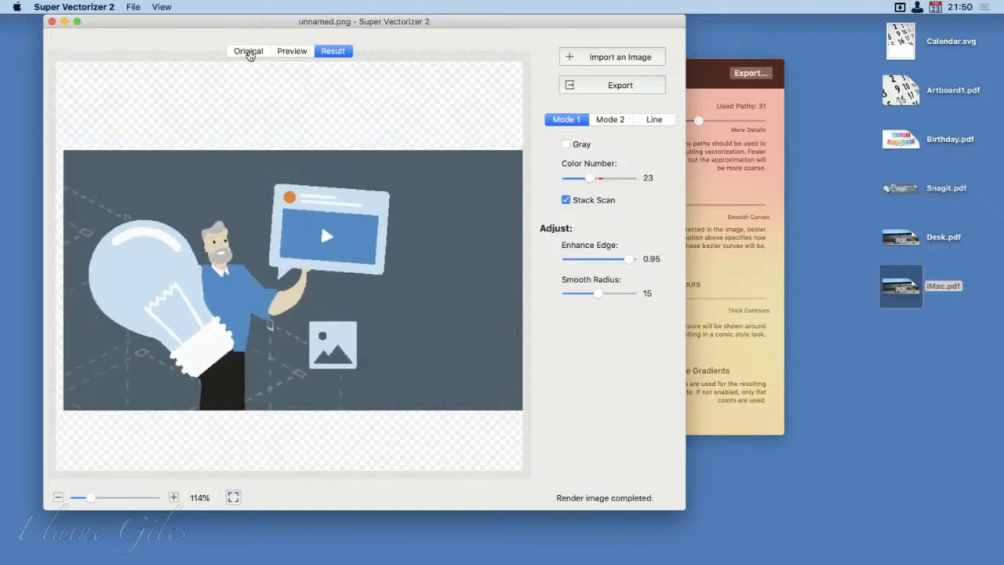
{"action": "left_click", "coordinate": [250, 50]}
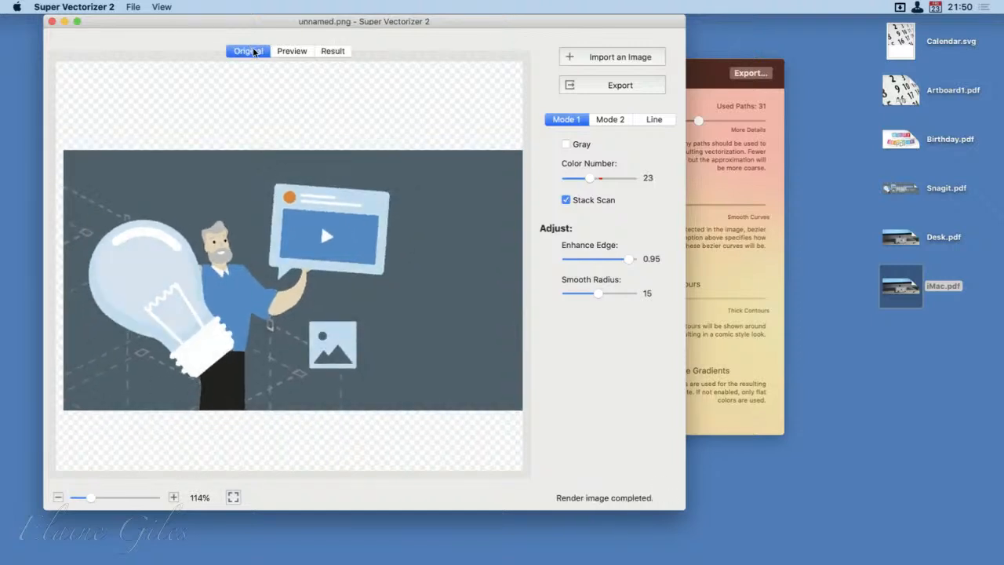
{"action": "left_click", "coordinate": [288, 52]}
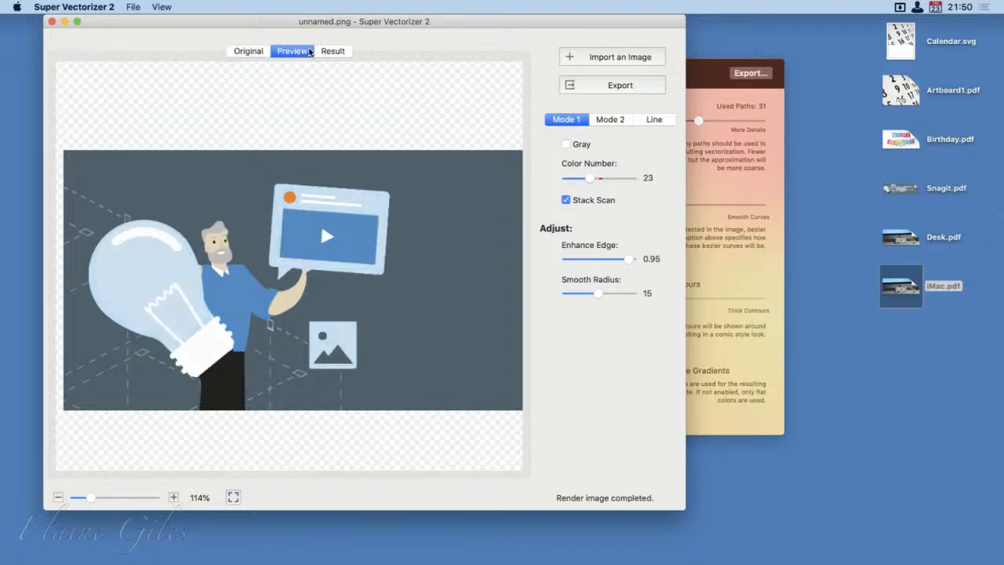
{"action": "left_click", "coordinate": [335, 51]}
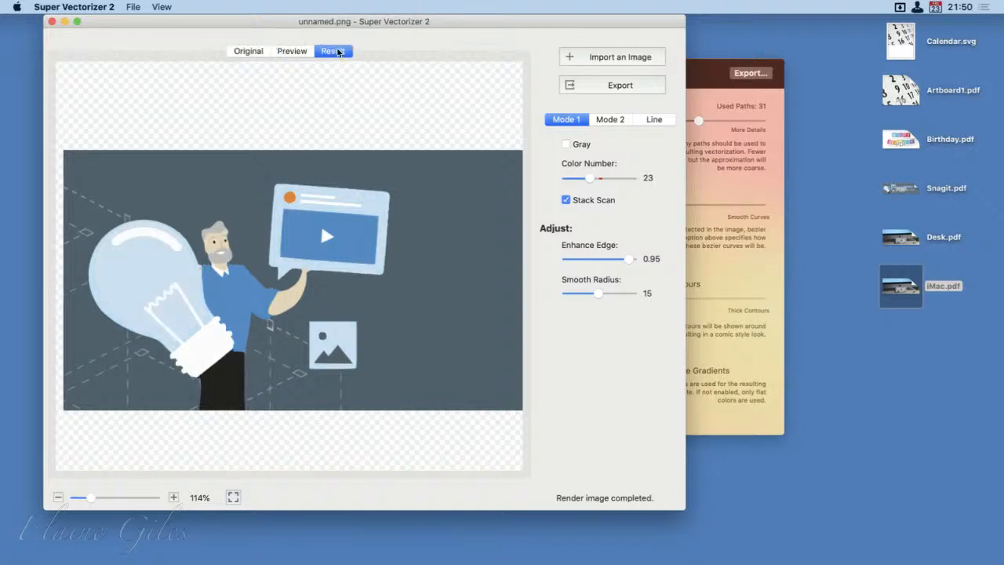
Step: Recheck the banner's Mode 2 conversion, and export the Mode 1 result to the Desktop as a PDF named Snagit SV
{"action": "left_click", "coordinate": [612, 119]}
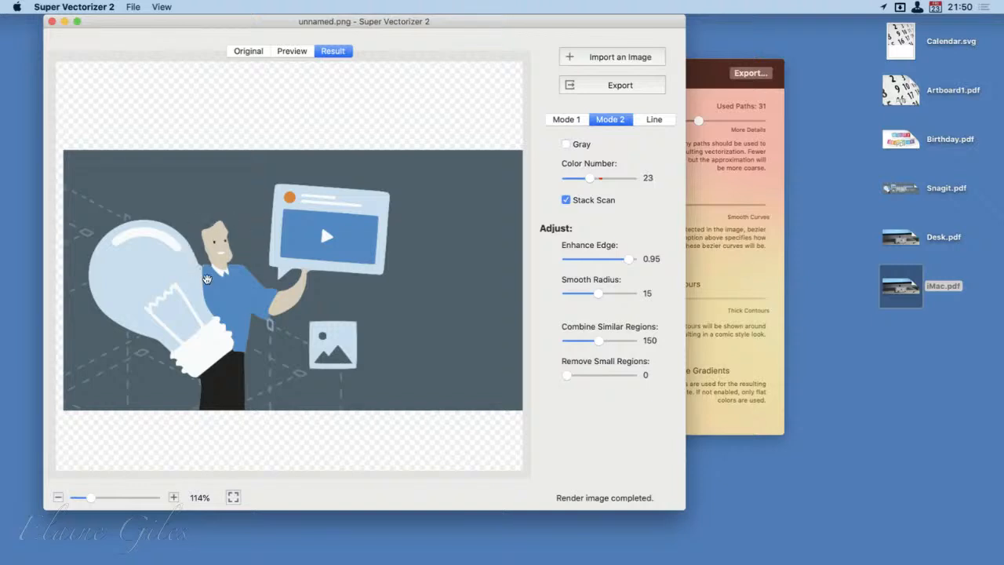
{"action": "left_click", "coordinate": [569, 120]}
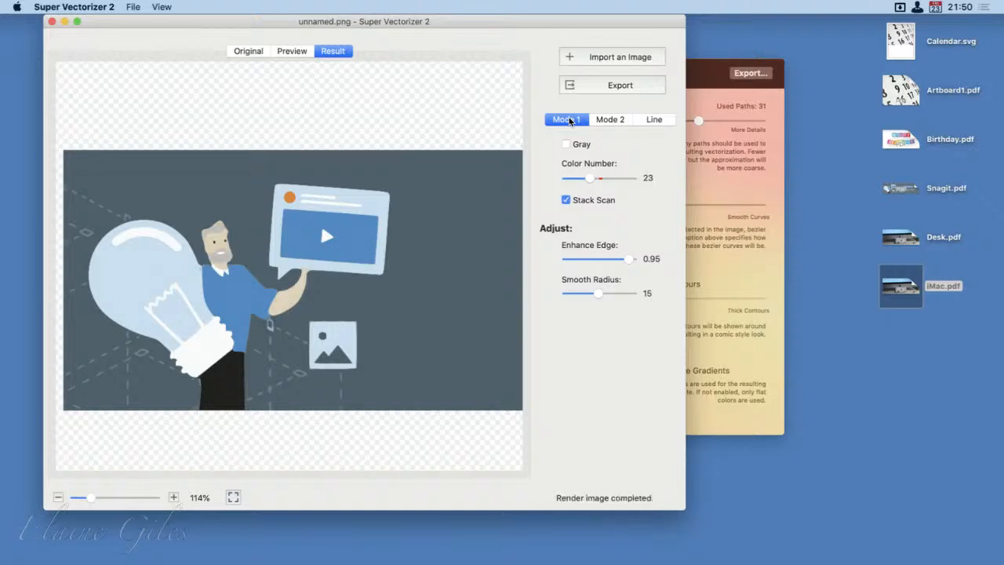
{"action": "left_click", "coordinate": [575, 93]}
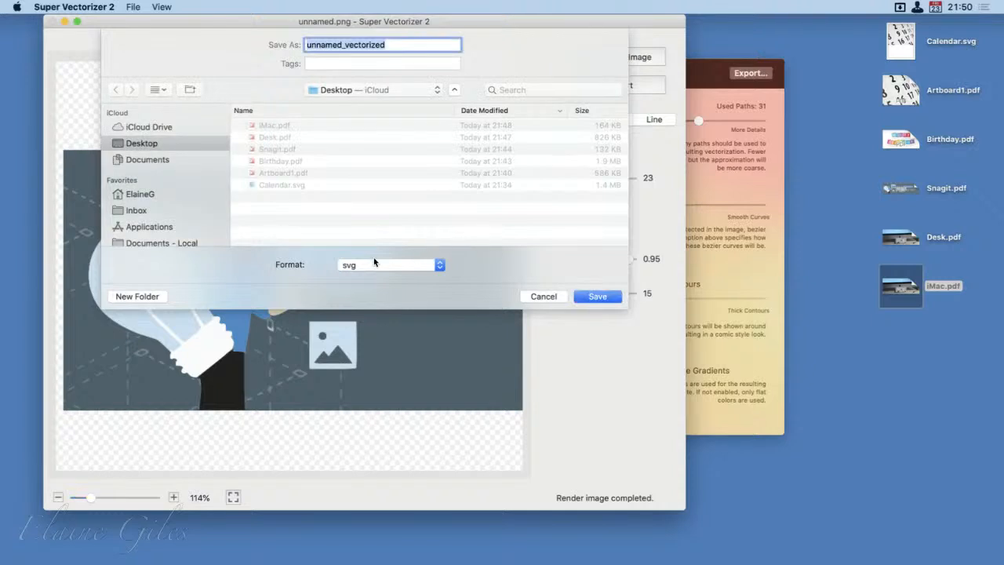
{"action": "left_click", "coordinate": [374, 262]}
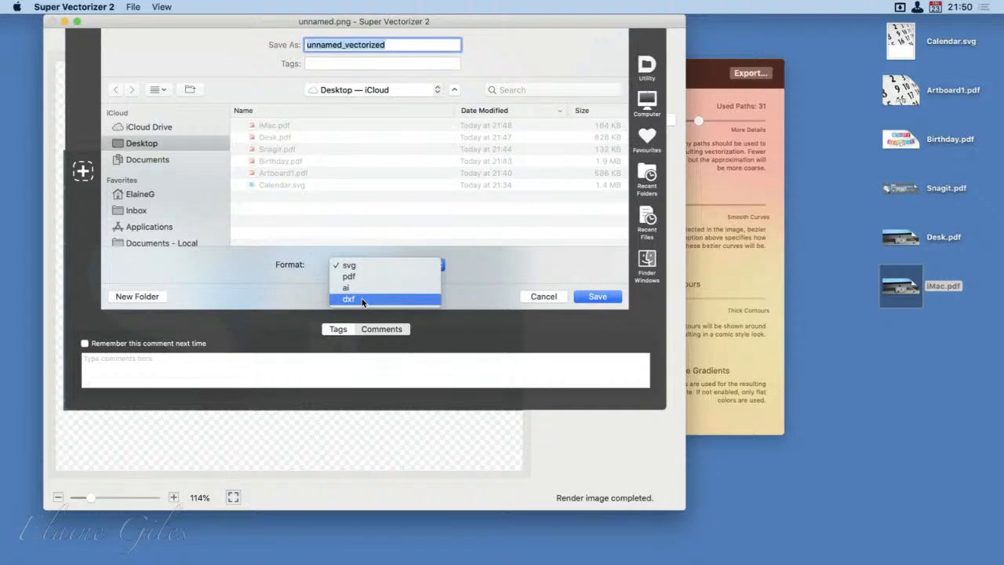
{"action": "left_click", "coordinate": [352, 159]}
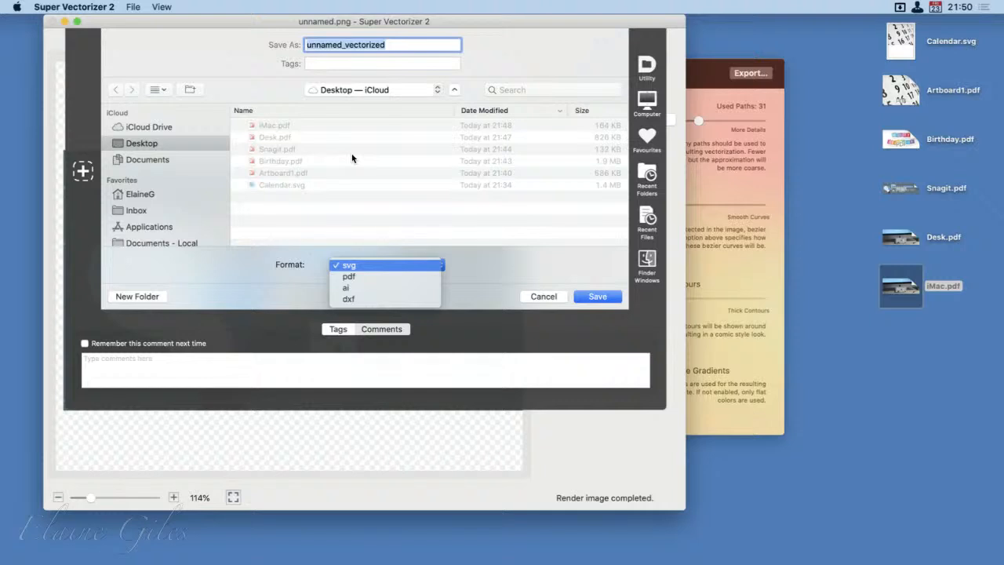
{"action": "left_click", "coordinate": [398, 46]}
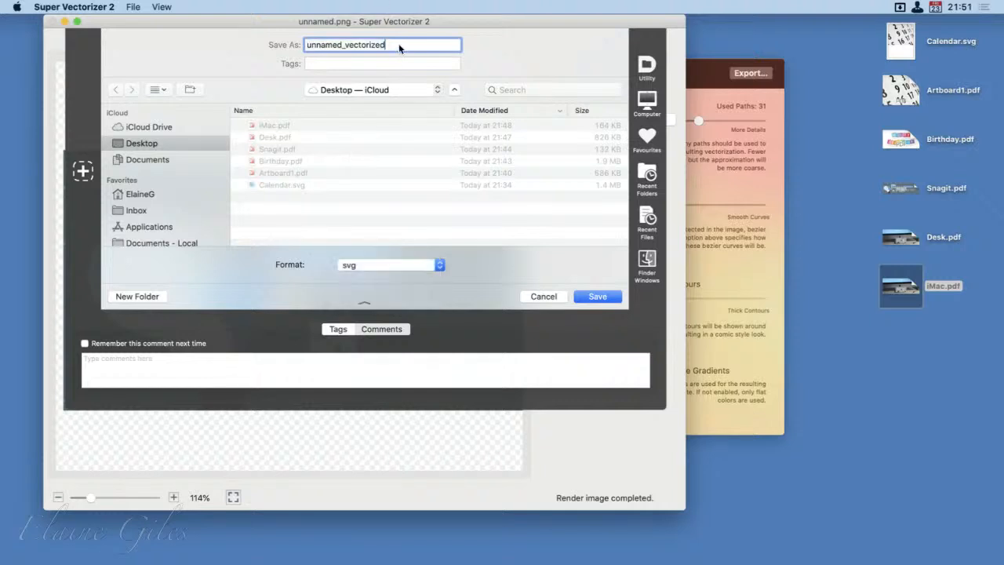
{"action": "left_click", "coordinate": [365, 267]}
{"action": "left_click", "coordinate": [365, 274]}
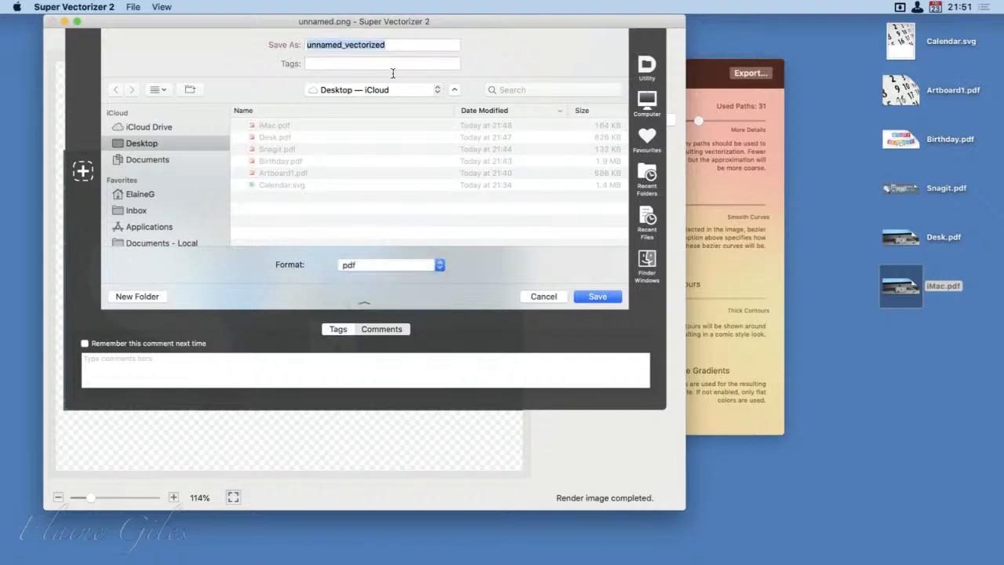
{"action": "double_click", "coordinate": [403, 43]}
{"action": "type", "text": "Snagit SV"}
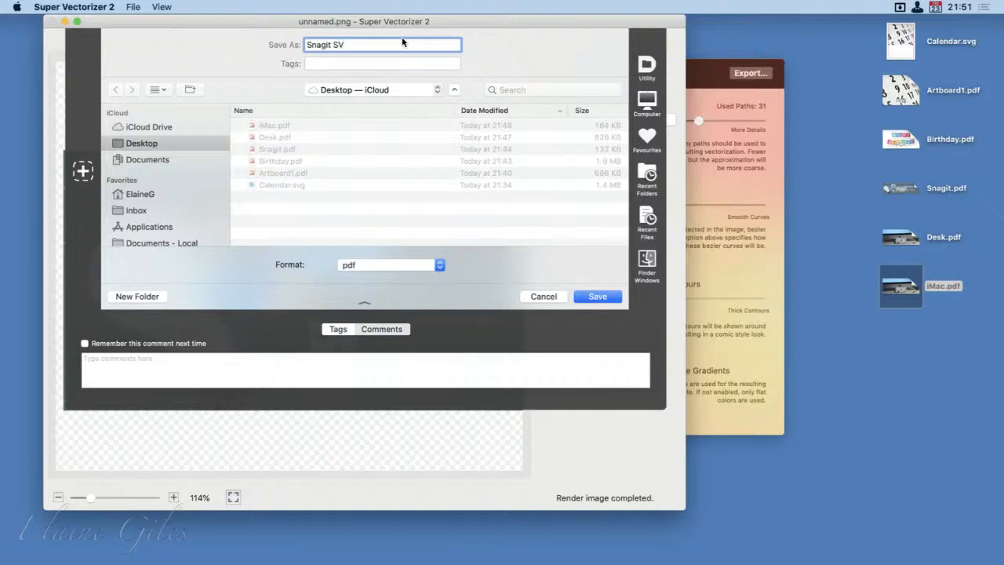
{"action": "key", "text": "Return"}
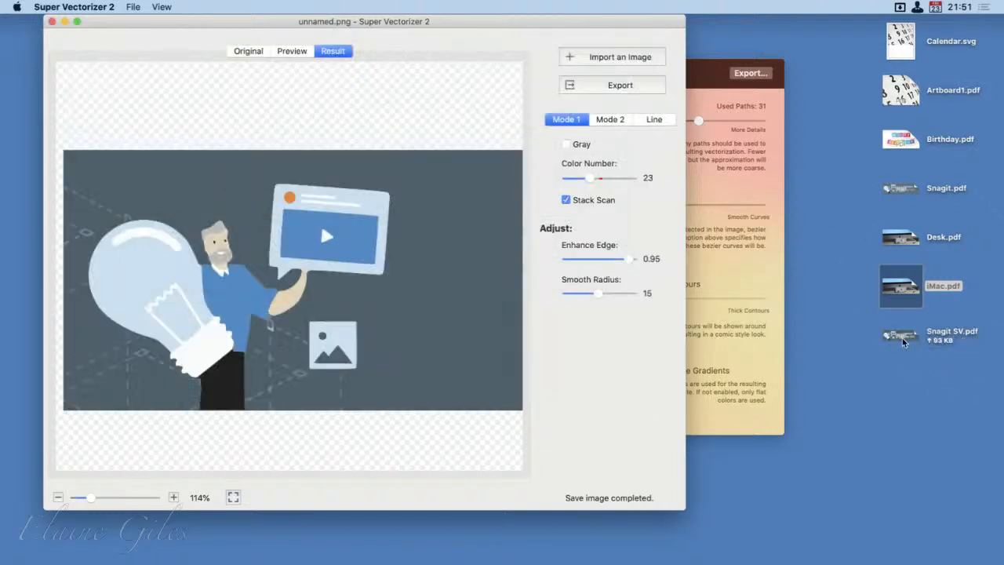
Step: Open the exported Snagit SV.pdf from the Desktop in PDF Expert and view the whole banner
{"action": "double_click", "coordinate": [901, 336]}
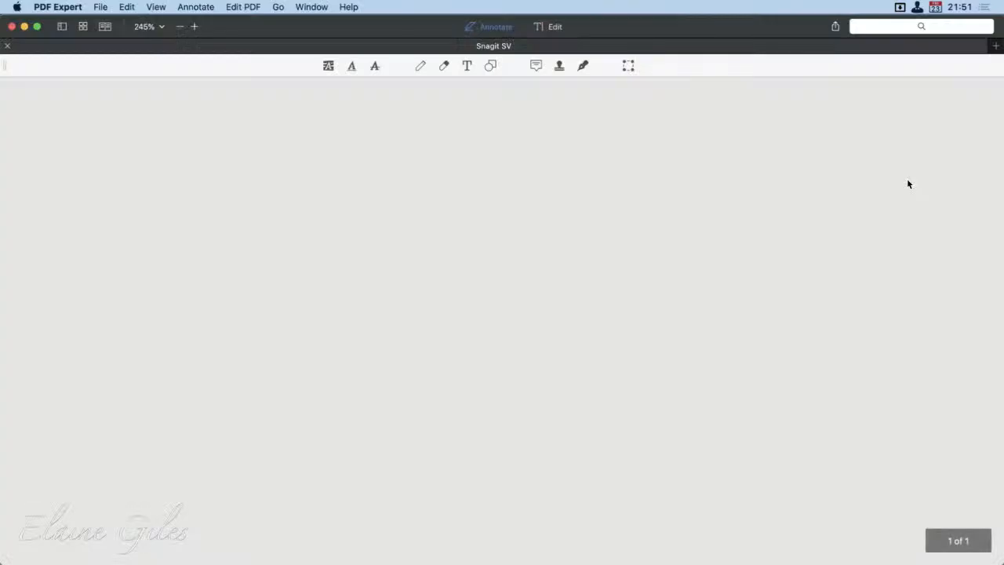
{"action": "scroll", "coordinate": [581, 306], "scroll_direction": "down", "scroll_amount": 1}
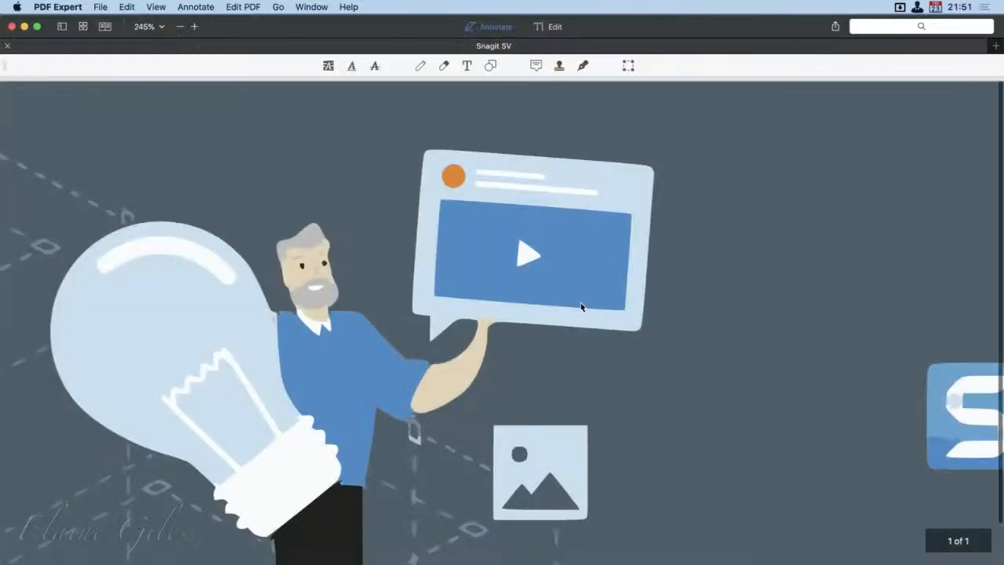
{"action": "scroll", "coordinate": [553, 337], "scroll_direction": "down", "scroll_amount": 5}
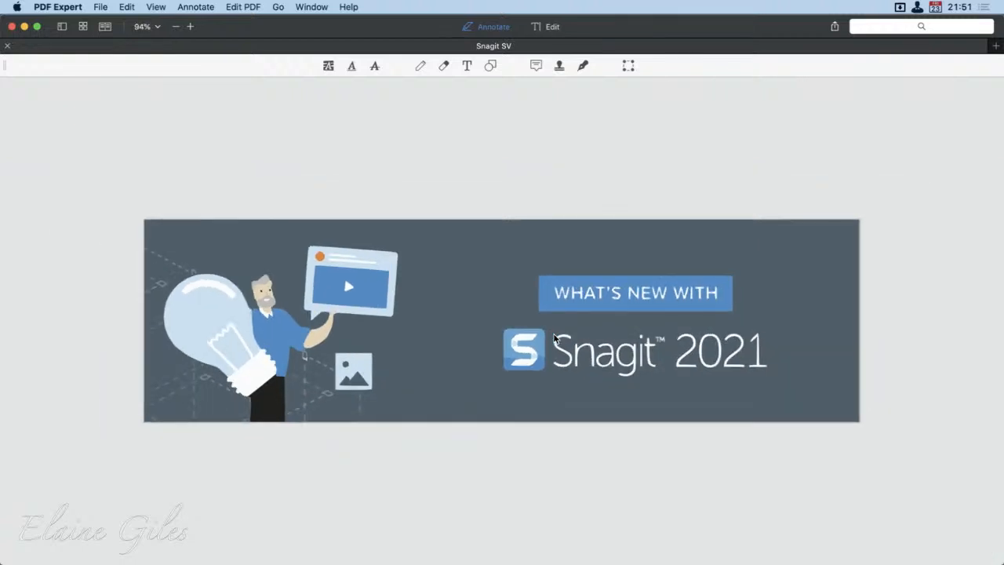
Step: Open the Vectorize! export Snagit.pdf from the Desktop as well and enlarge its banner
{"action": "left_click_drag", "start_coordinate": [791, 26], "coordinate": [788, 397]}
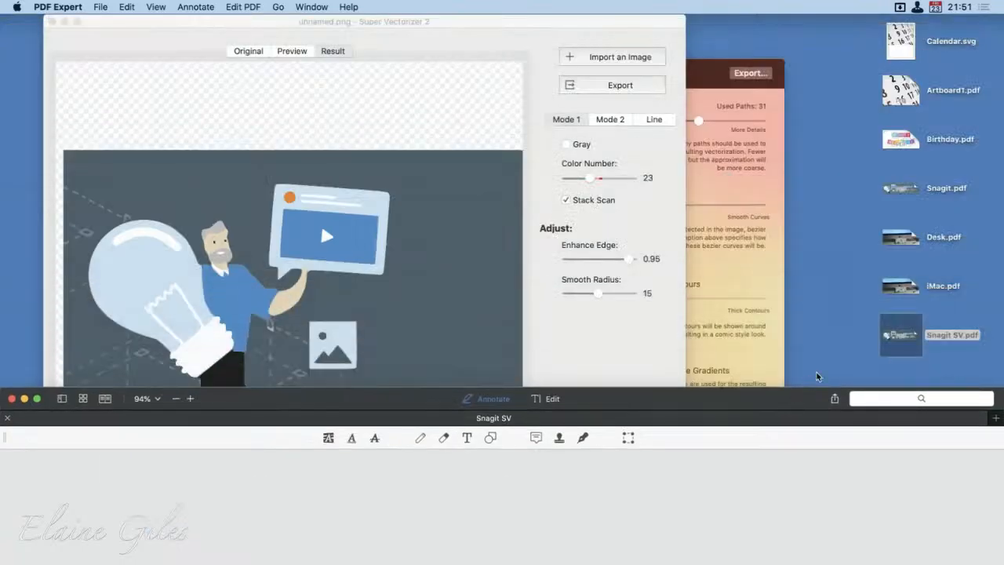
{"action": "left_click", "coordinate": [902, 188]}
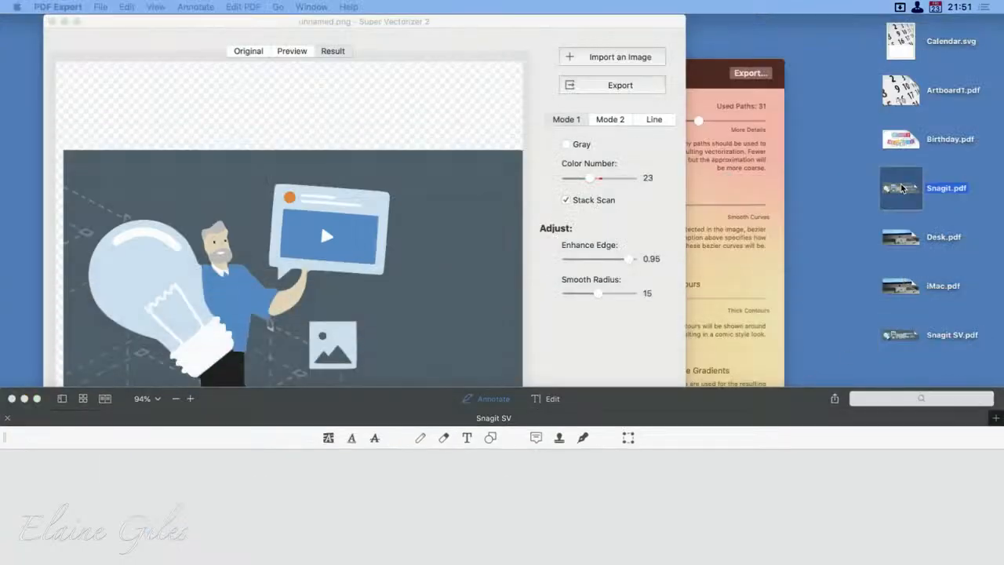
{"action": "double_click", "coordinate": [901, 188]}
{"action": "left_click_drag", "start_coordinate": [735, 402], "coordinate": [770, 16]}
{"action": "scroll", "coordinate": [357, 283], "scroll_direction": "up", "scroll_amount": 4}
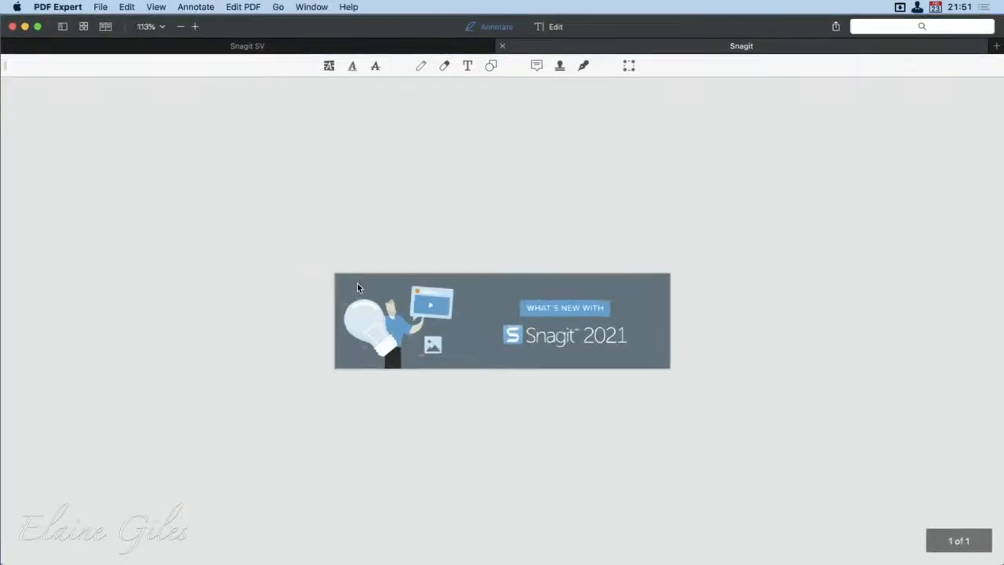
{"action": "scroll", "coordinate": [356, 283], "scroll_direction": "up", "scroll_amount": 4}
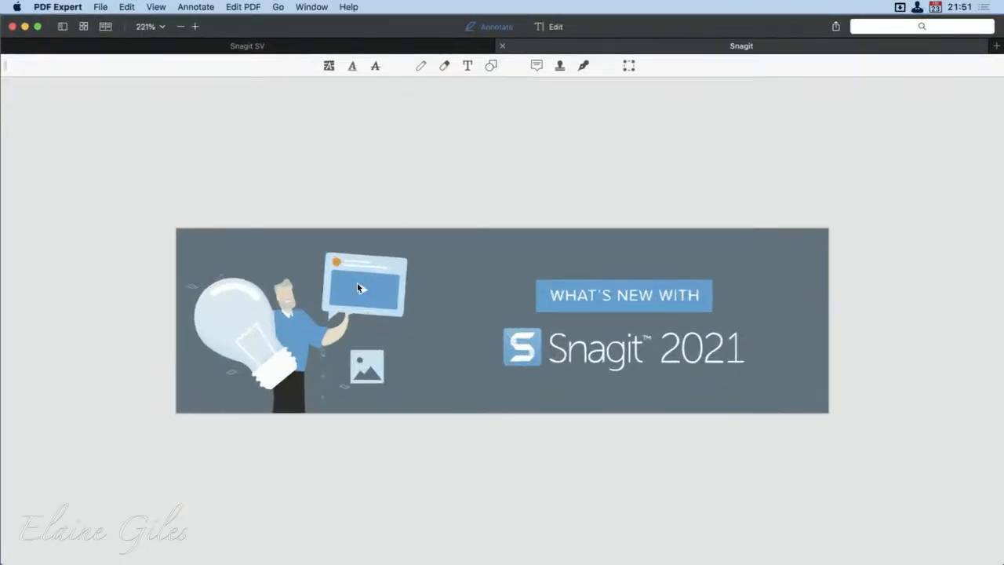
Step: Set up a split view with Snagit above Snagit SV for comparing the two vectorized banners
{"action": "left_click", "coordinate": [105, 25]}
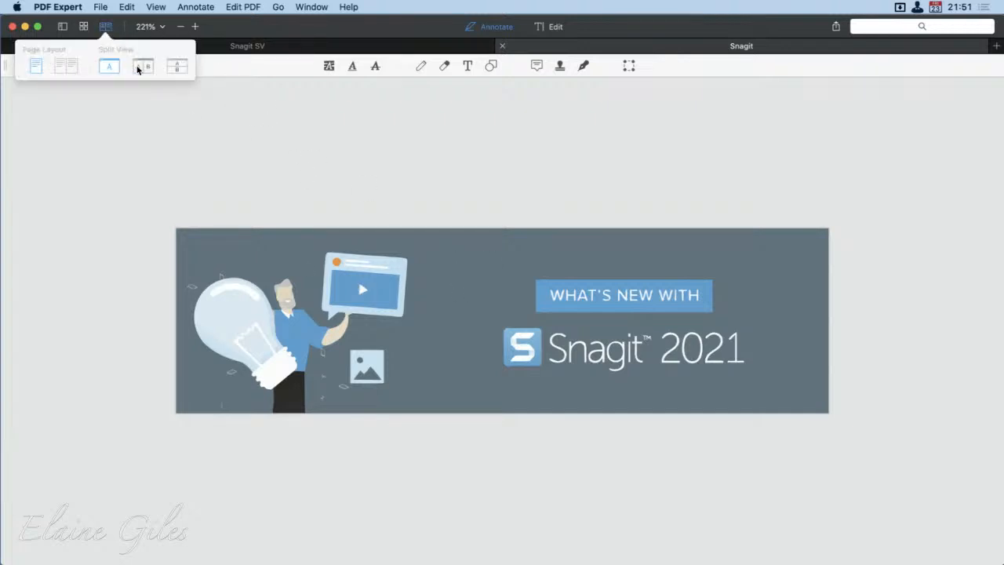
{"action": "left_click", "coordinate": [140, 67]}
{"action": "left_click", "coordinate": [176, 66]}
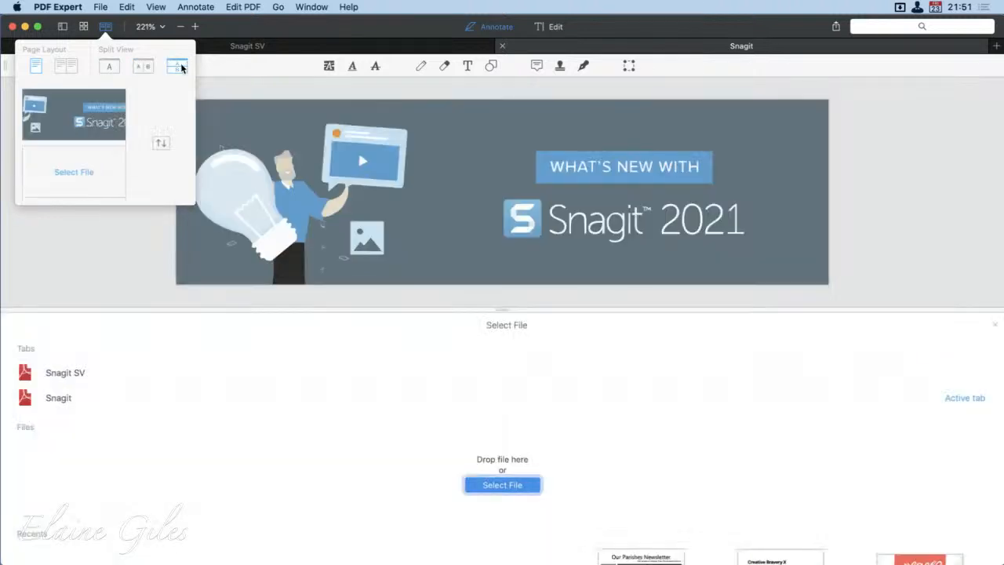
{"action": "left_click", "coordinate": [898, 148]}
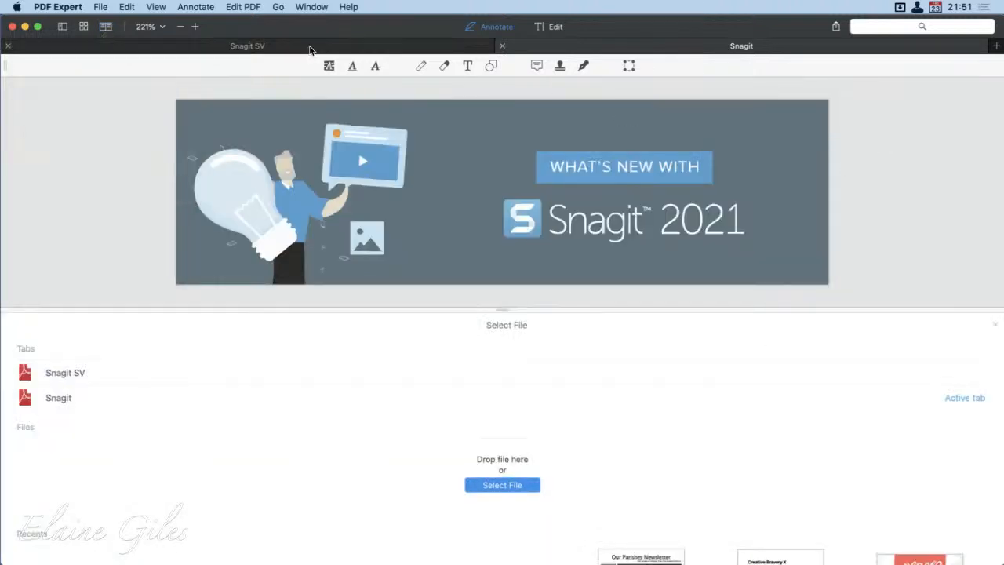
{"action": "left_click", "coordinate": [304, 48]}
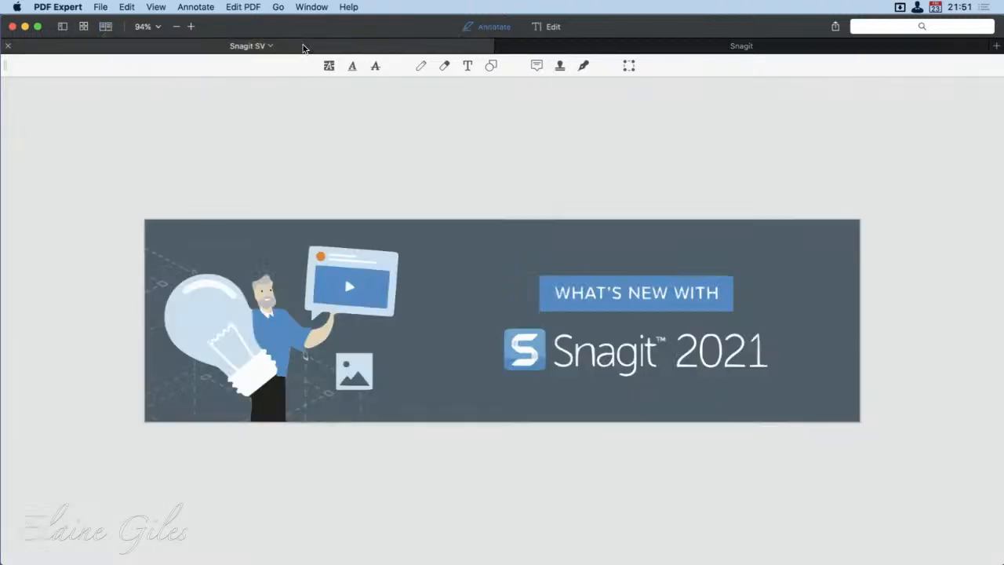
{"action": "left_click", "coordinate": [593, 45]}
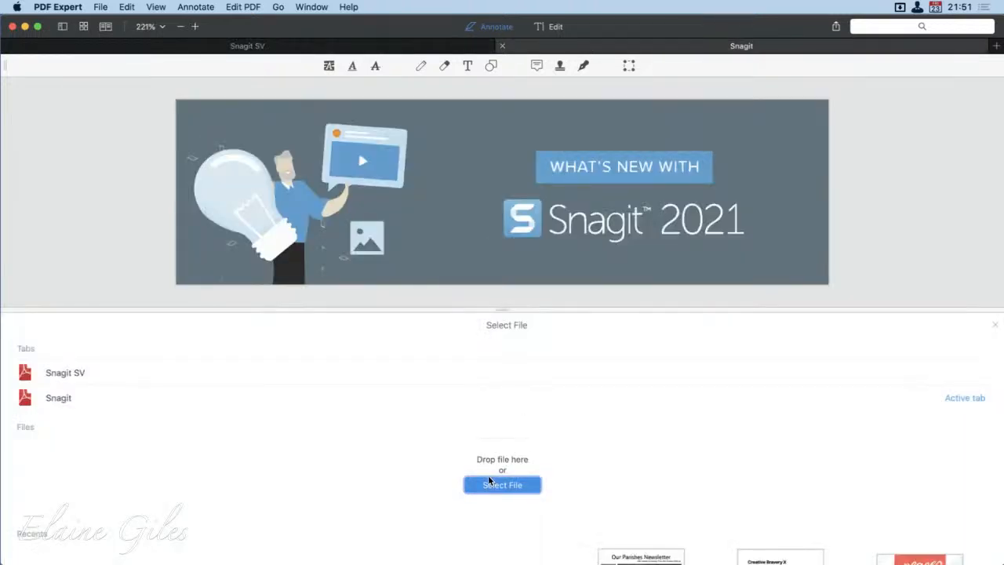
{"action": "left_click", "coordinate": [177, 372]}
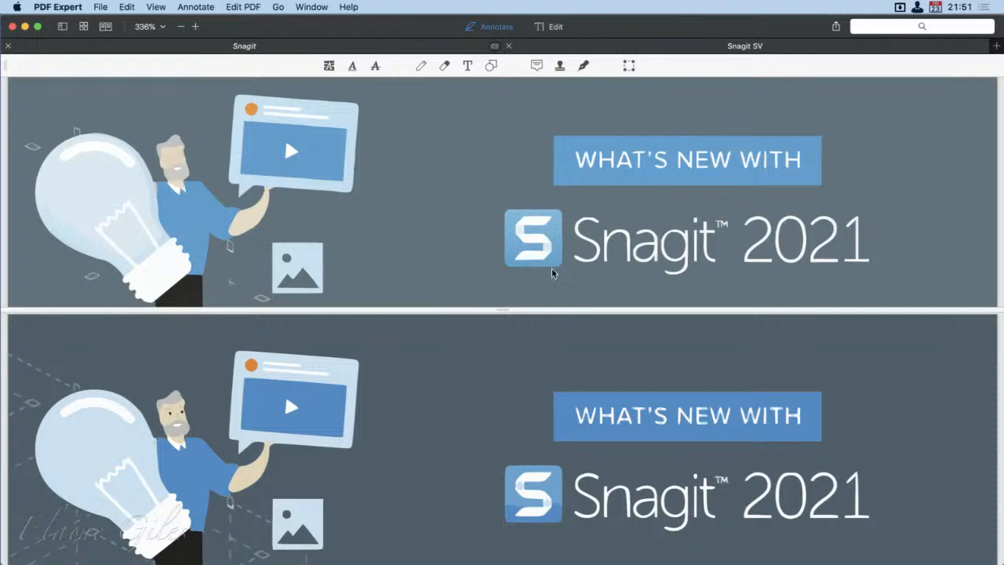
Step: Compare the two banner conversions in the split view, and quit PDF Expert
{"action": "scroll", "coordinate": [520, 385], "scroll_direction": "down", "scroll_amount": 1}
{"action": "scroll", "coordinate": [520, 385], "scroll_direction": "up", "scroll_amount": 1}
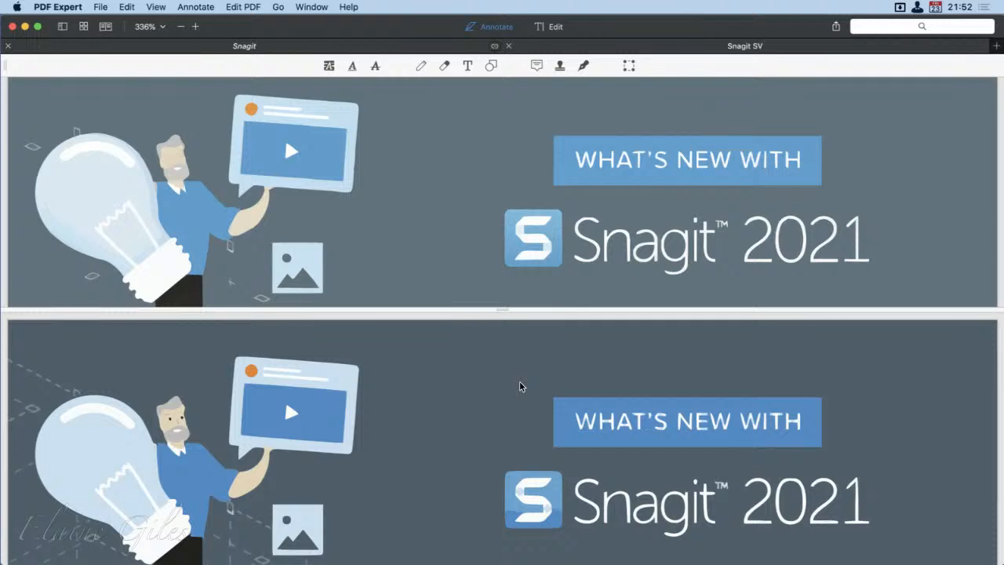
{"action": "scroll", "coordinate": [520, 385], "scroll_direction": "down", "scroll_amount": 1}
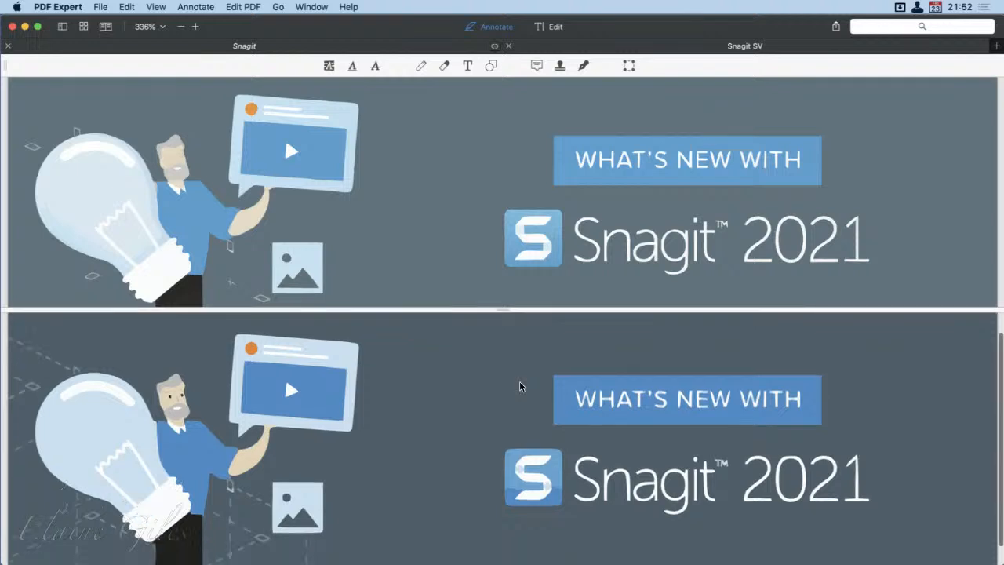
{"action": "left_click", "coordinate": [58, 7]}
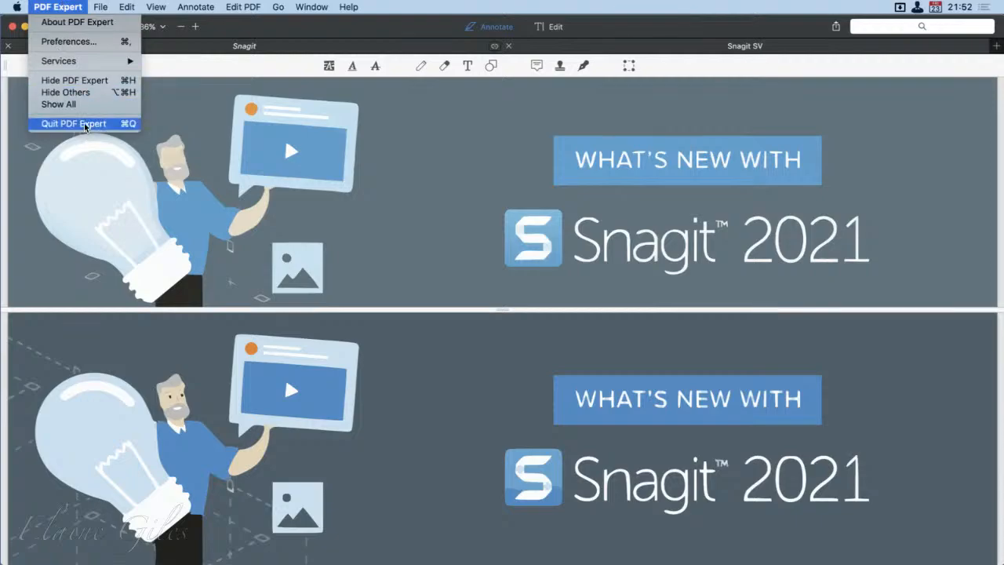
{"action": "left_click", "coordinate": [81, 123]}
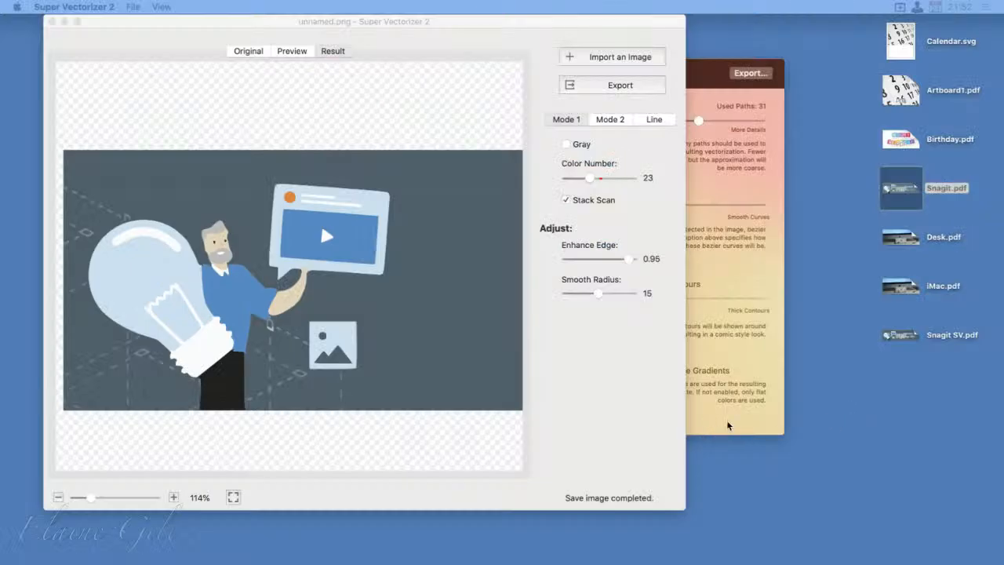
Step: Quit both Vectorize! and Super Vectorizer 2
{"action": "left_click", "coordinate": [727, 423]}
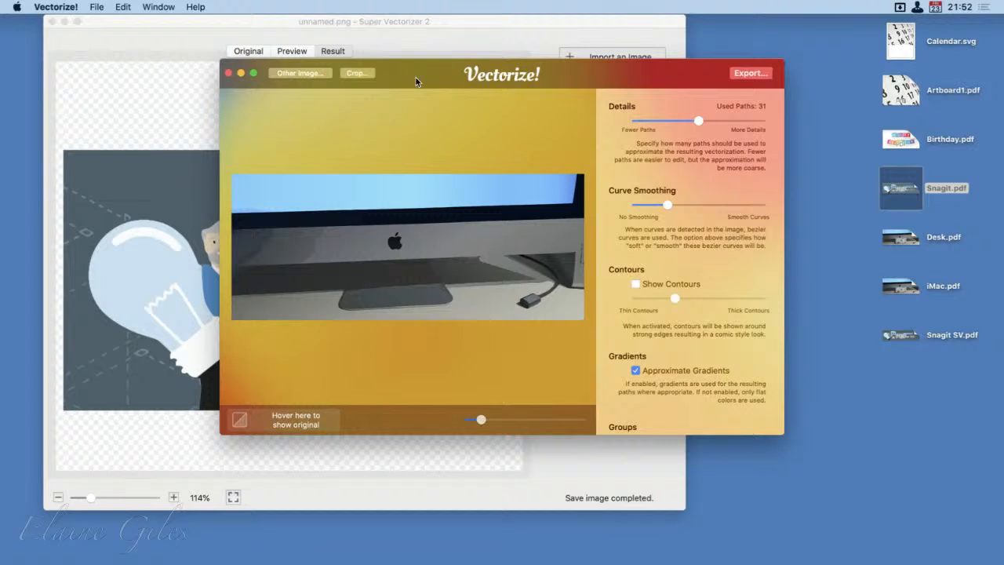
{"action": "key", "text": "super+q"}
{"action": "left_click", "coordinate": [465, 11]}
{"action": "left_click", "coordinate": [463, 20]}
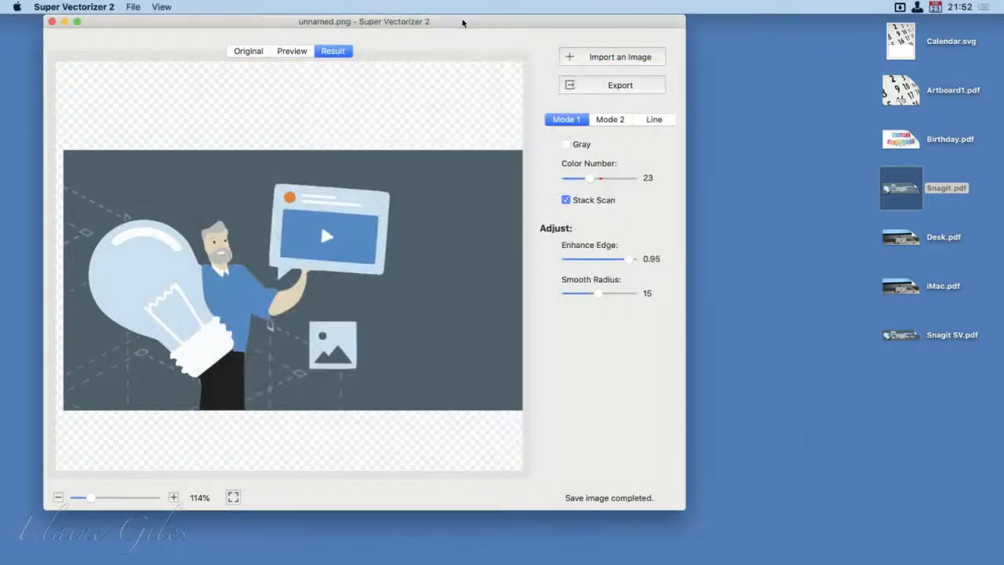
{"action": "key", "text": "super+q"}
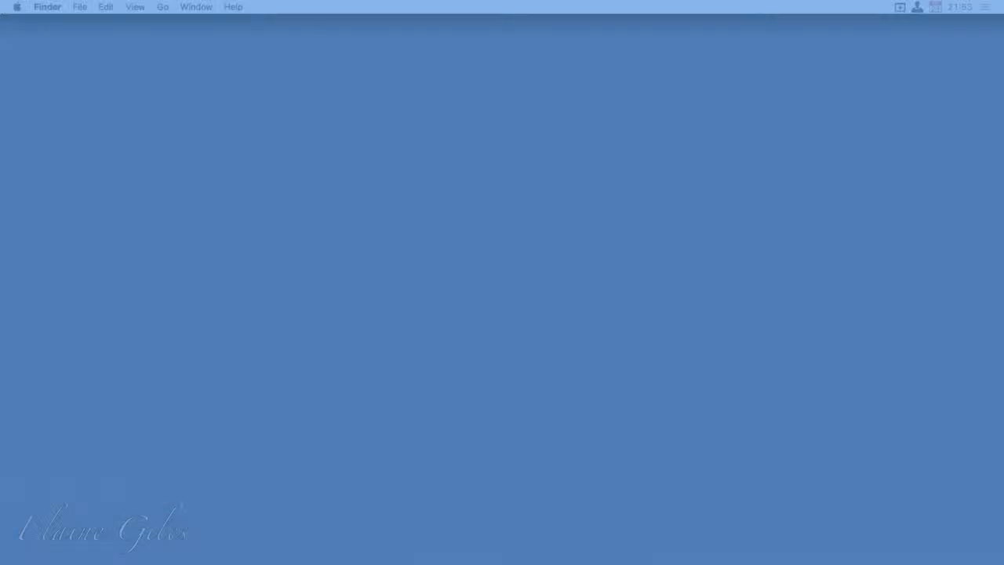
Step: Find an app with the launcher search "air" and launch the best match
{"action": "key", "text": "alt+space"}
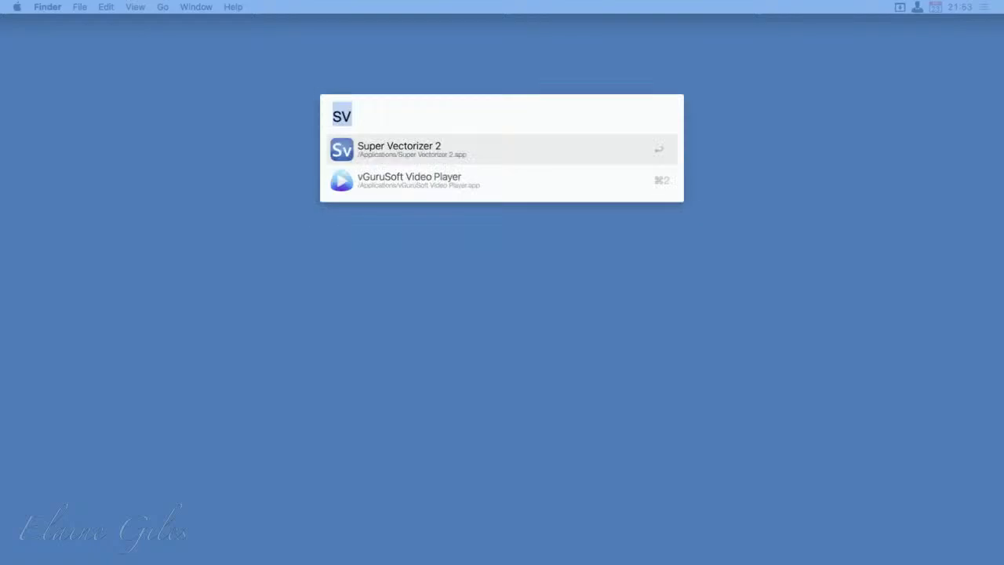
{"action": "type", "text": "air"}
{"action": "key", "text": "Return"}
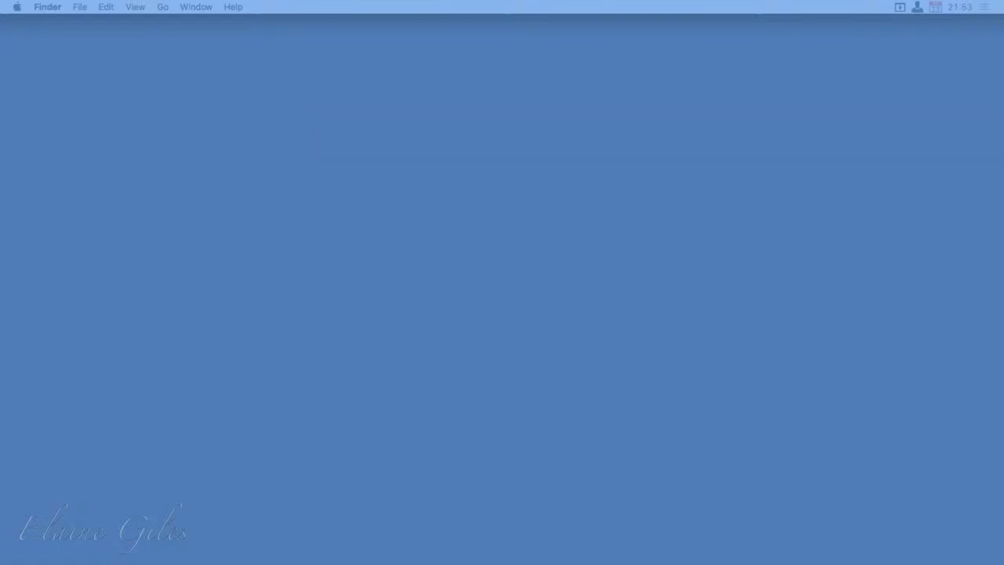
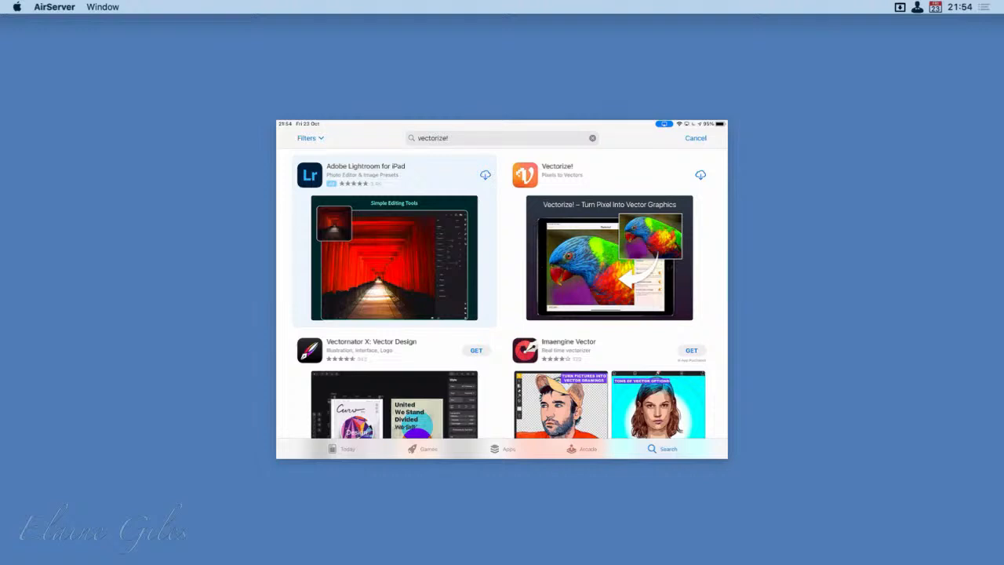
Step: Download Vectorize! from the App Store results on the mirrored iPad and return to the home screen
{"action": "left_click", "coordinate": [700, 175]}
{"action": "key", "text": "Home"}
{"action": "key", "text": "Home"}
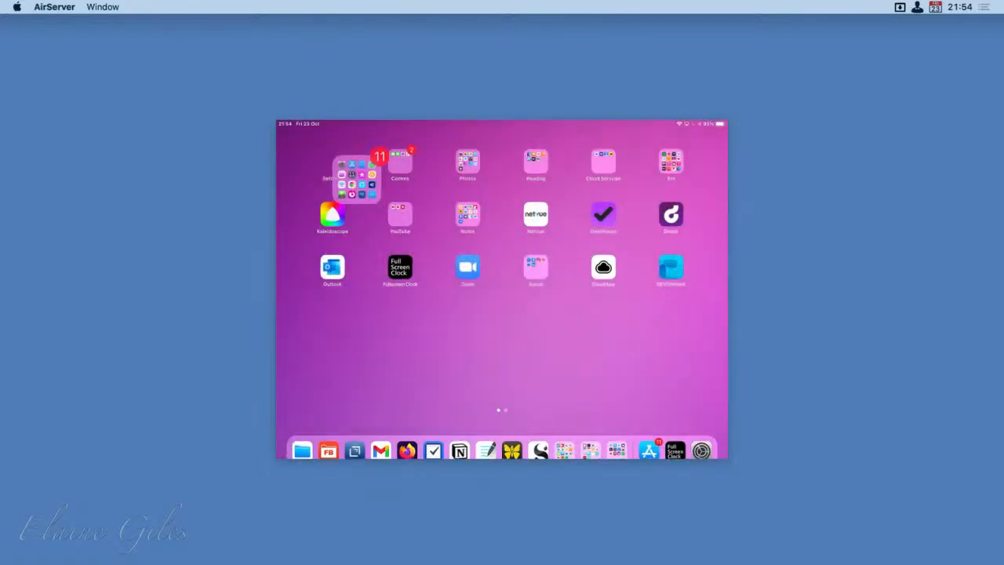
Step: Launch Vectorize! from the next home screen page of the mirrored iPad
{"action": "left_click_drag", "start_coordinate": [596, 345], "coordinate": [408, 345]}
{"action": "left_click", "coordinate": [603, 267]}
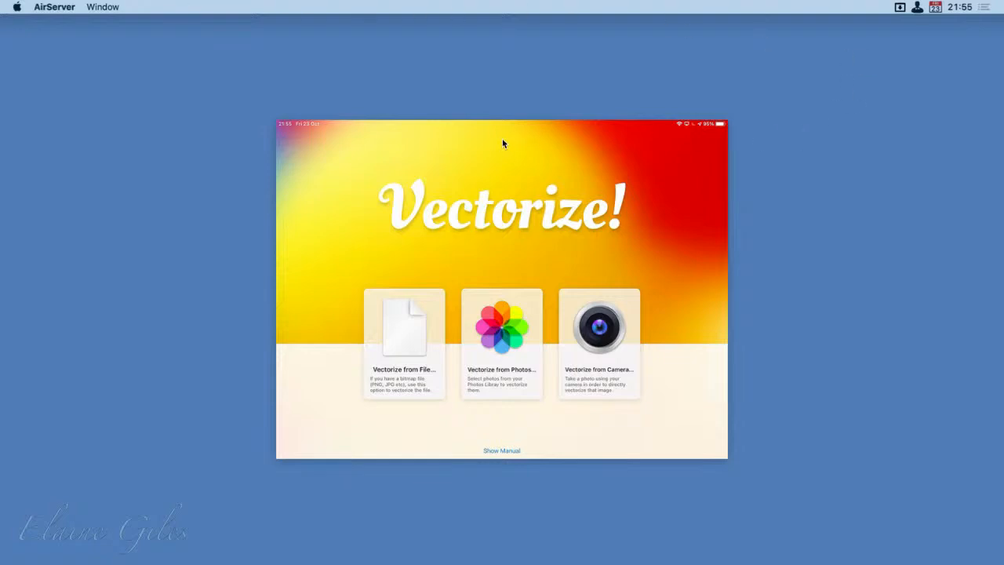
{"action": "left_click_drag", "start_coordinate": [503, 125], "coordinate": [206, 215]}
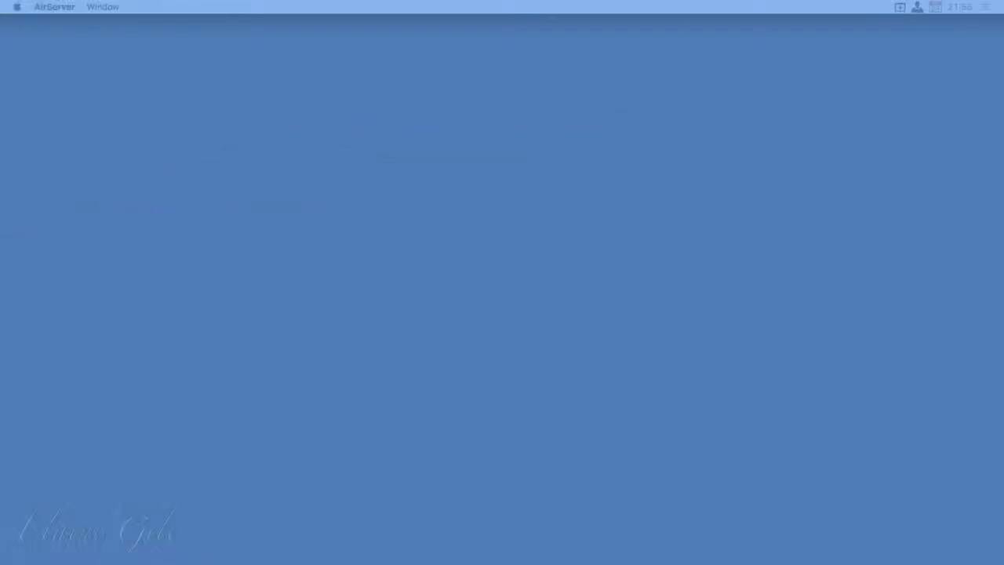
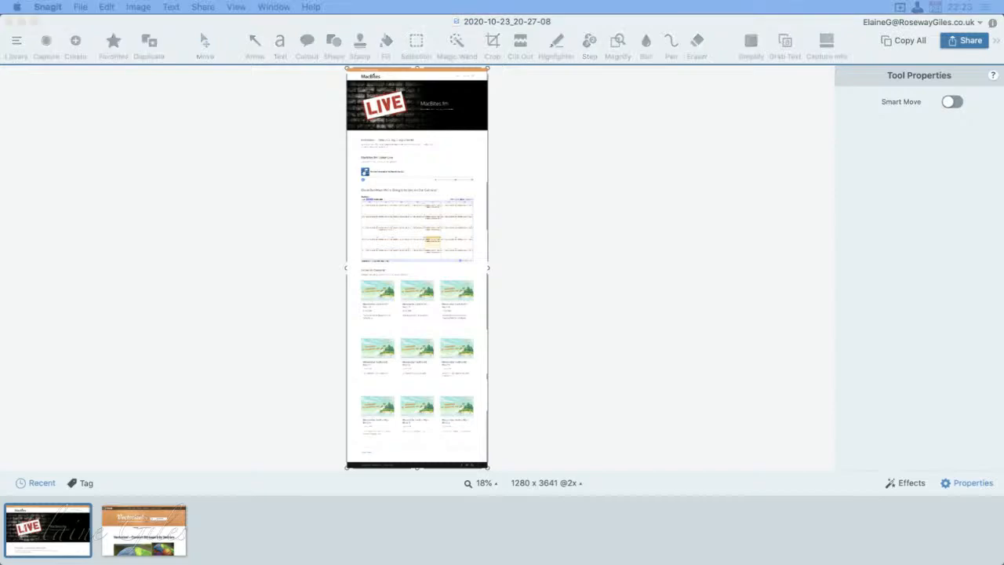
Step: Switch to Firefox, search the web for "newcastle mufc match" and open the Newcastle vs Man United match details
{"action": "left_click_drag", "start_coordinate": [0, 314], "coordinate": [394, 19]}
{"action": "double_click", "coordinate": [393, 21]}
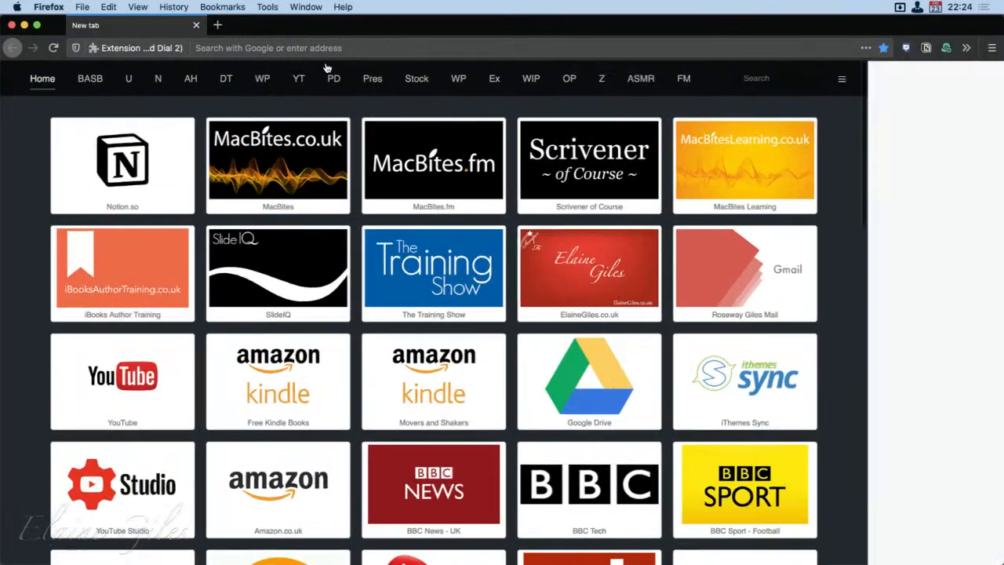
{"action": "left_click", "coordinate": [327, 50]}
{"action": "type", "text": "new"}
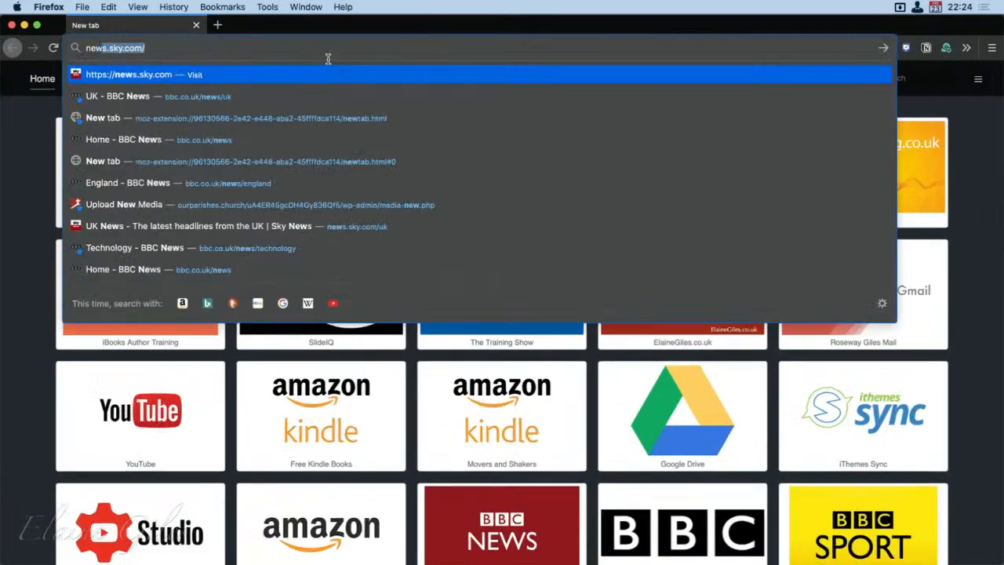
{"action": "type", "text": "castle"}
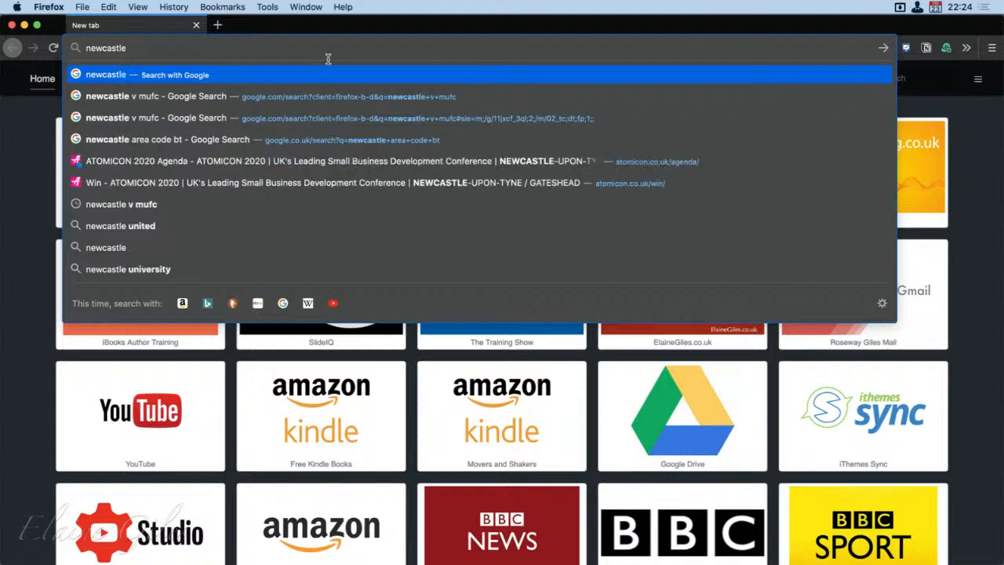
{"action": "type", "text": " mufc match"}
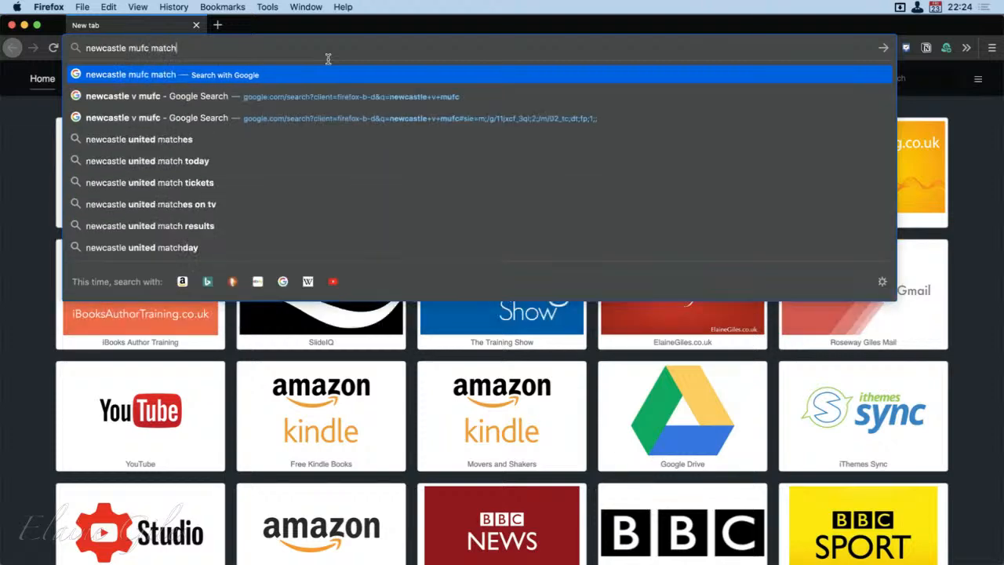
{"action": "key", "text": "Return"}
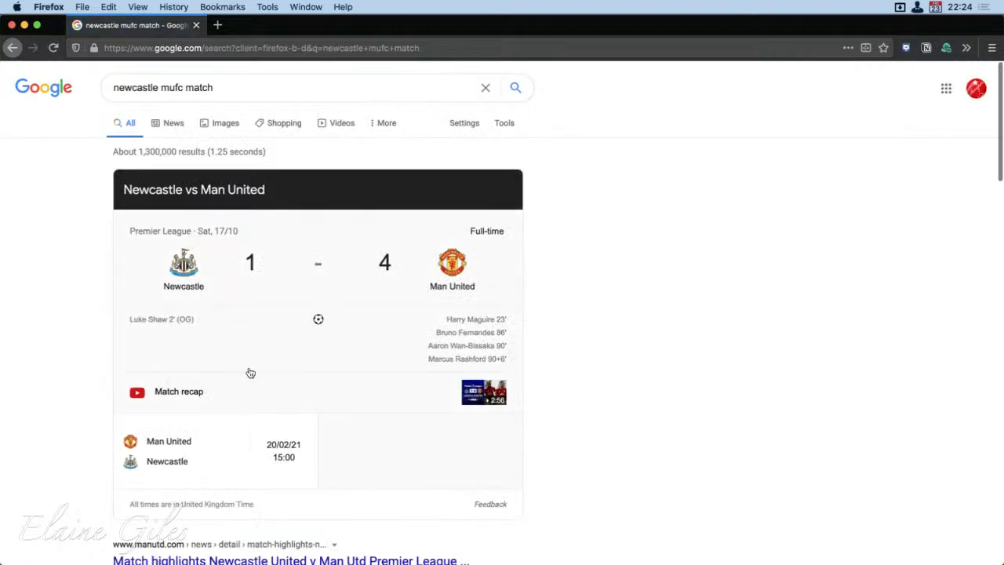
{"action": "left_click", "coordinate": [342, 187]}
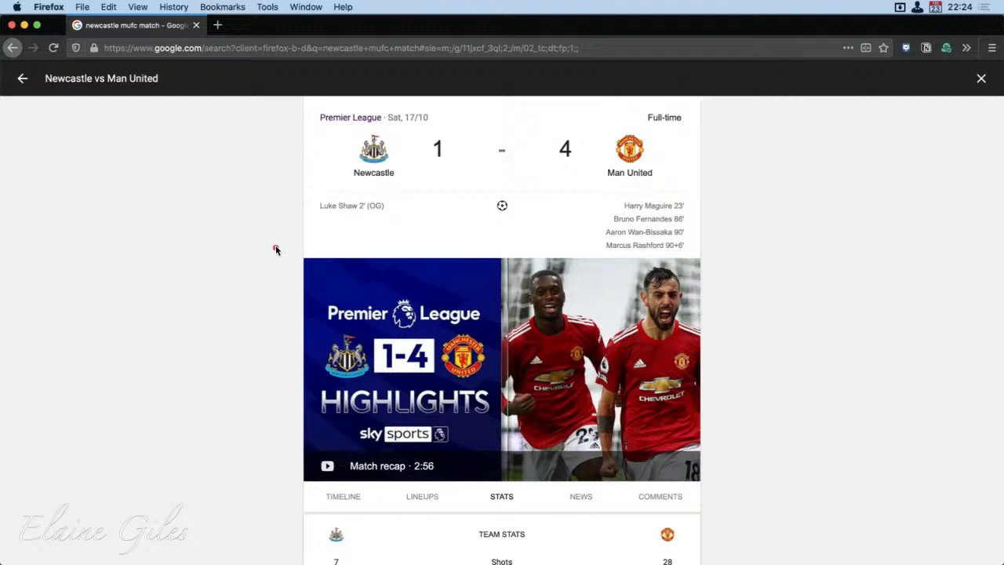
Step: Examine the team stats and standings on the match details page
{"action": "mouse_move", "coordinate": [273, 246]}
{"action": "left_mouse_down"}
{"action": "mouse_move", "coordinate": [761, 325]}
{"action": "mouse_move", "coordinate": [735, 519]}
{"action": "mouse_move", "coordinate": [716, 485]}
{"action": "left_mouse_up"}
{"action": "scroll", "coordinate": [789, 516], "scroll_direction": "down", "scroll_amount": 10}
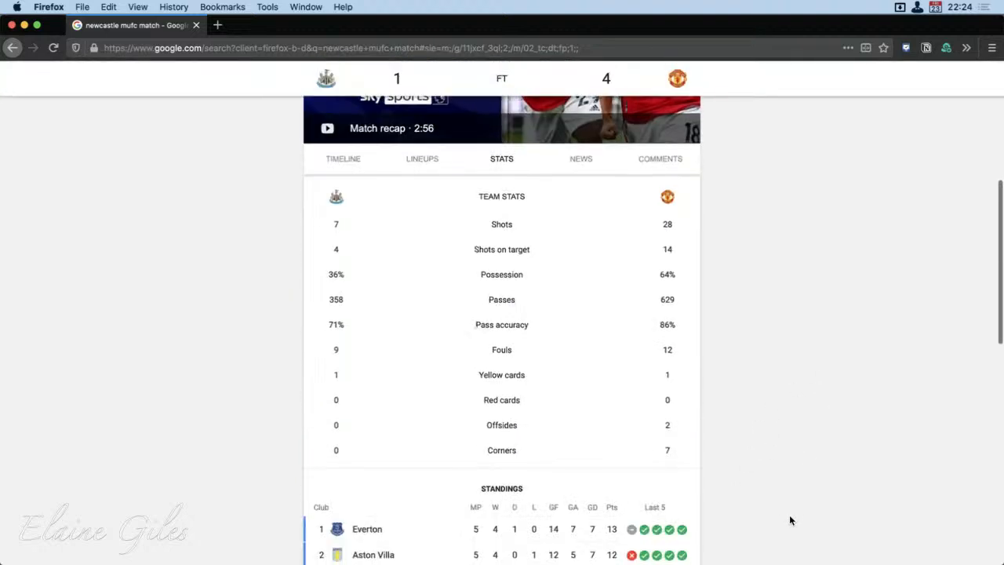
{"action": "scroll", "coordinate": [789, 515], "scroll_direction": "up", "scroll_amount": 10}
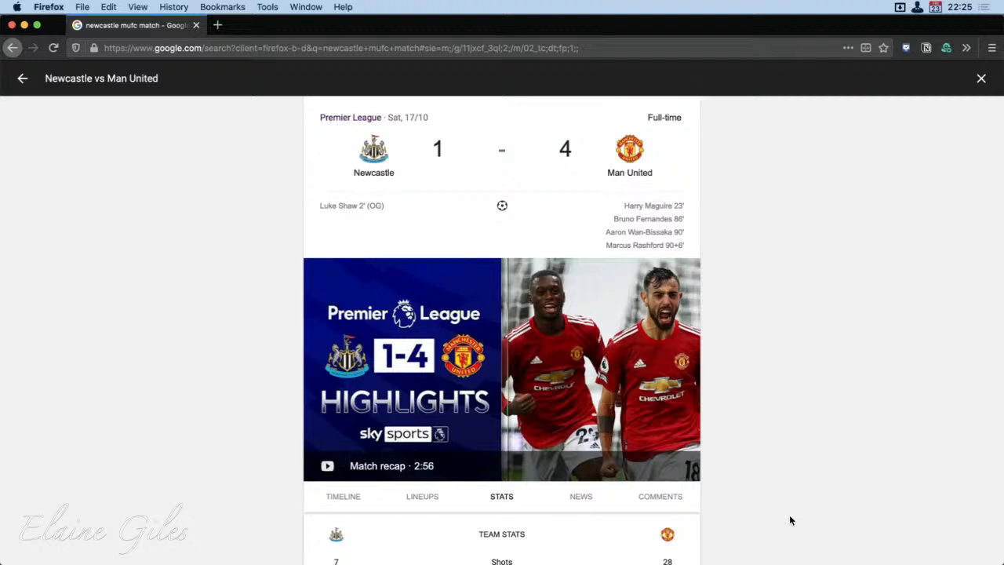
Step: Copy the match page's web address and switch to Safari
{"action": "left_click", "coordinate": [499, 53]}
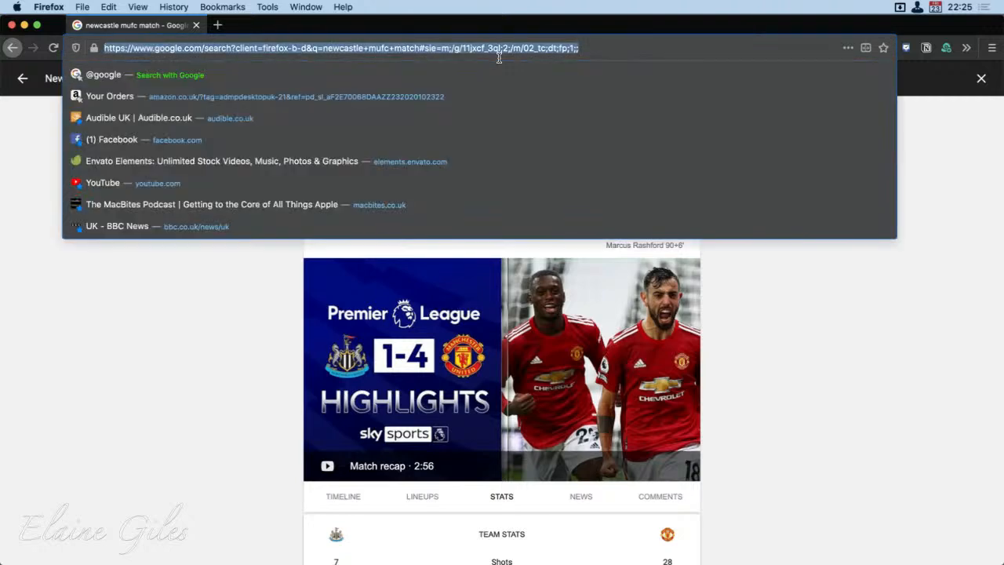
{"action": "left_click", "coordinate": [929, 464]}
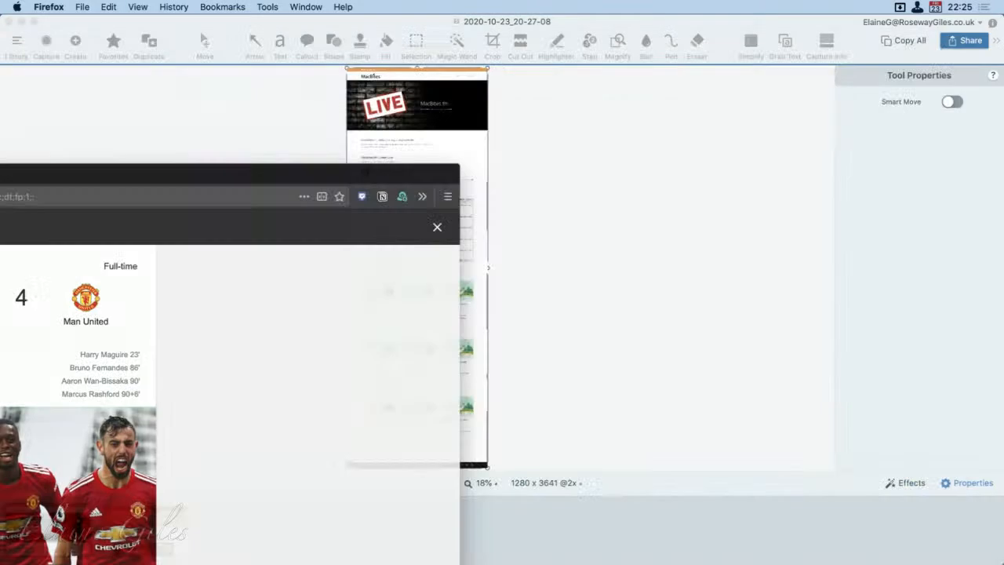
{"action": "key", "text": "super+space"}
{"action": "type", "text": "sa"}
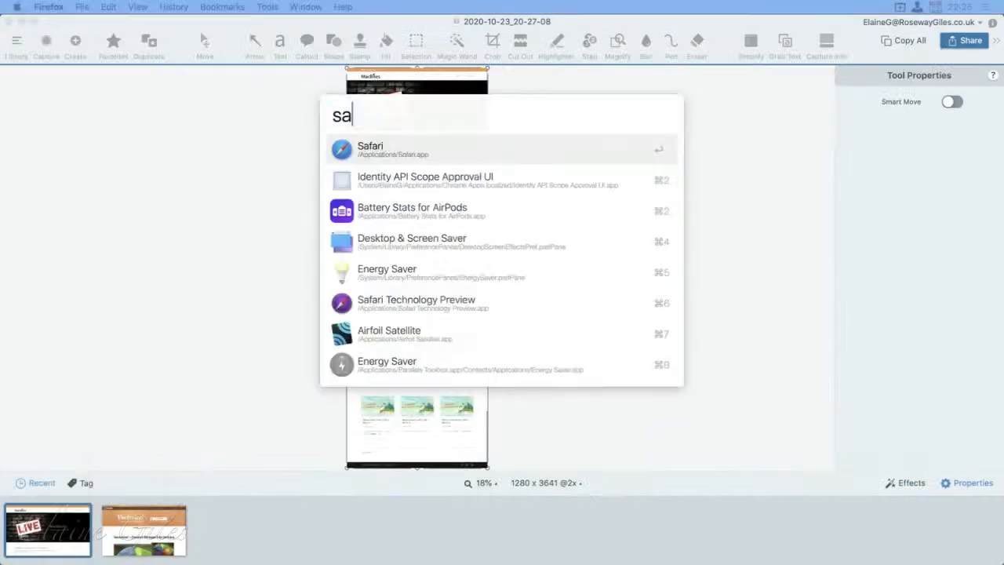
{"action": "key", "text": "Return"}
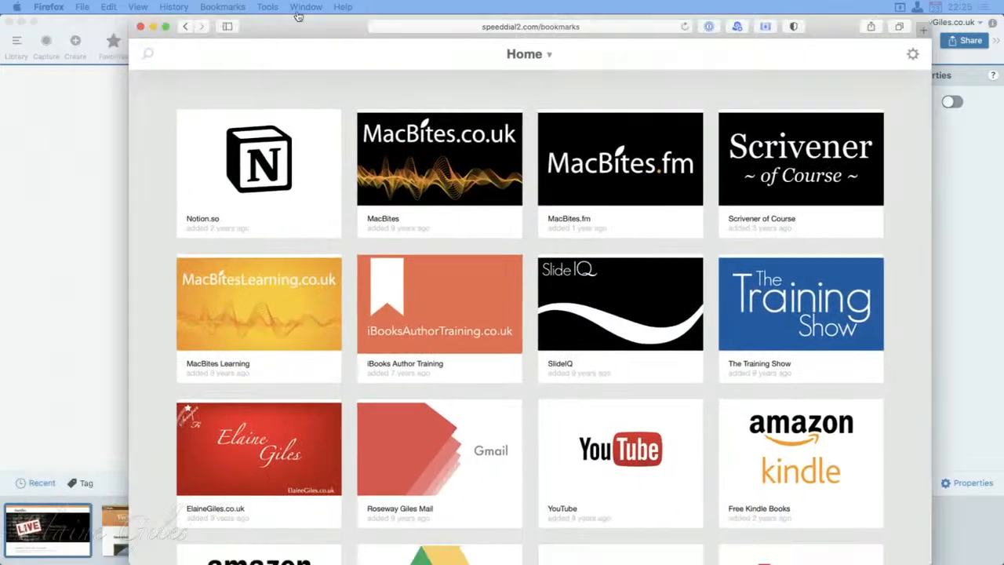
Step: Load the copied address in an enlarged Safari window and view the full Newcastle vs Man United match details
{"action": "left_click", "coordinate": [439, 26]}
{"action": "key", "text": "super+v"}
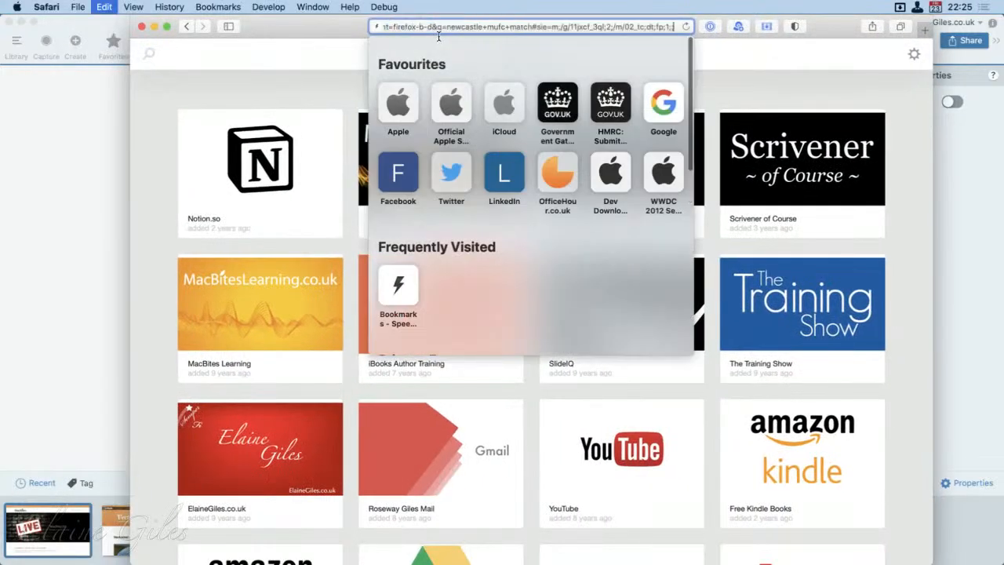
{"action": "key", "text": "Return"}
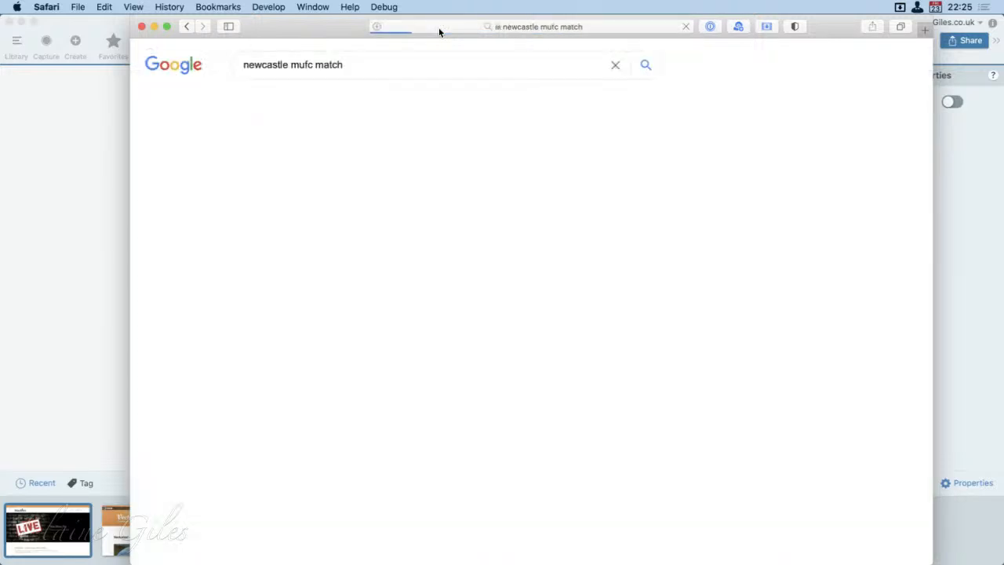
{"action": "double_click", "coordinate": [439, 32]}
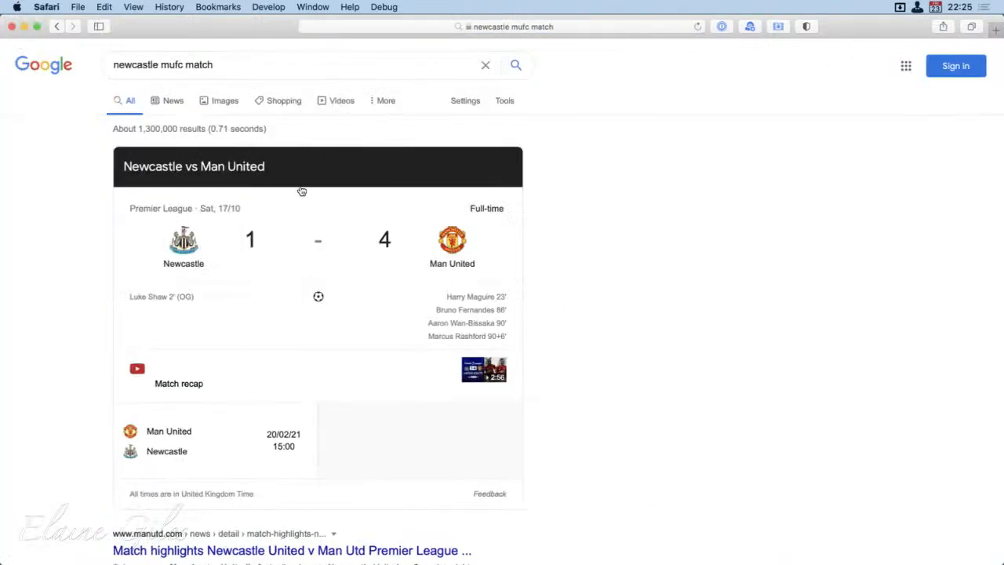
{"action": "left_click", "coordinate": [305, 192]}
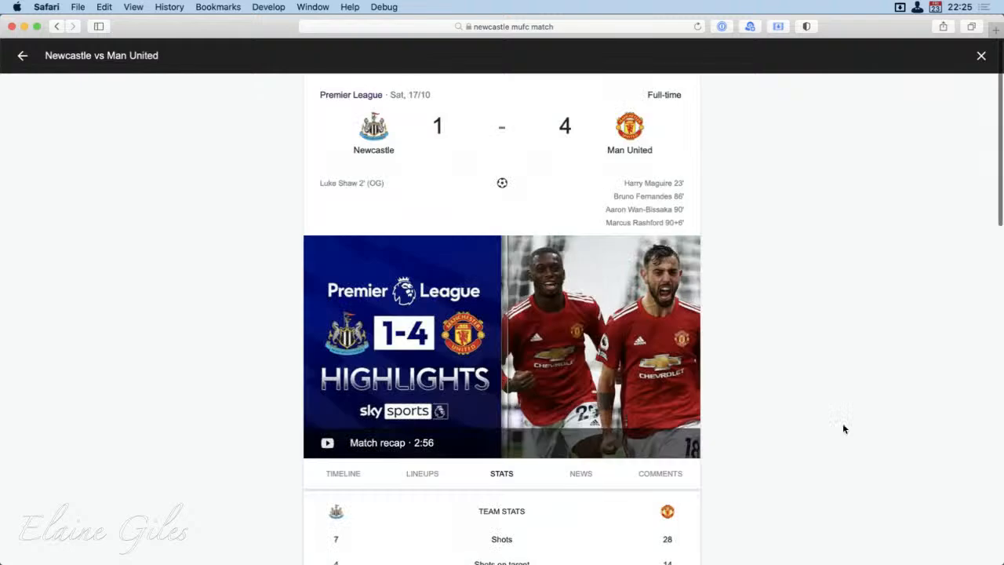
{"action": "scroll", "coordinate": [843, 428], "scroll_direction": "down", "scroll_amount": 15}
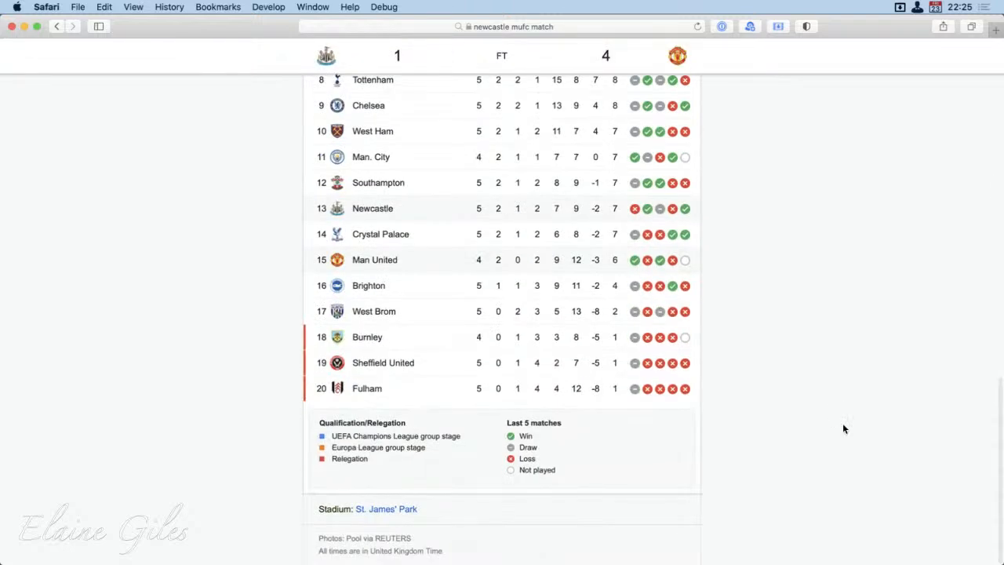
{"action": "scroll", "coordinate": [843, 428], "scroll_direction": "up", "scroll_amount": 15}
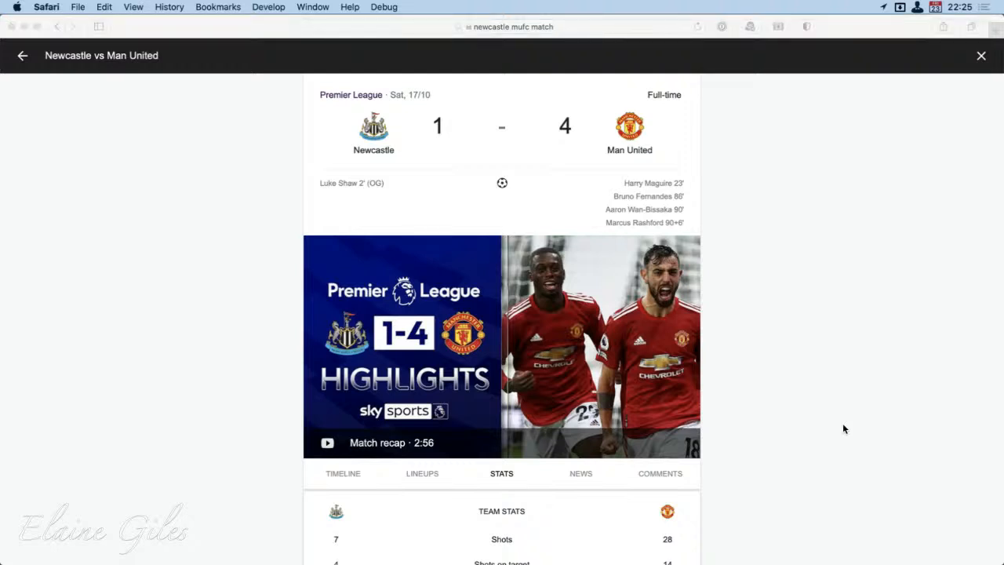
Step: Narrow the browser window around the match column and capture its page area with Snagit
{"action": "key", "text": "ctrl+shift+c"}
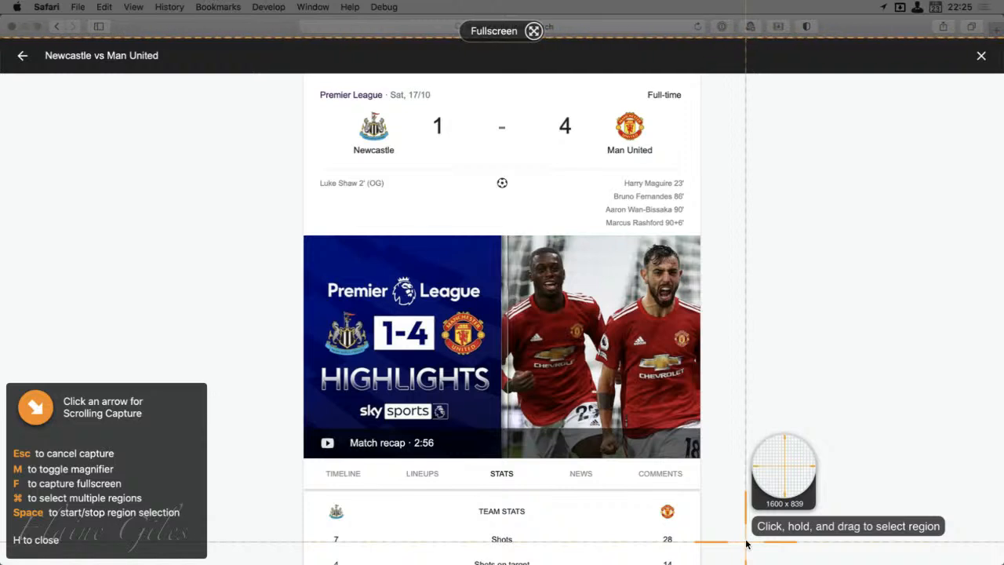
{"action": "key", "text": "Escape"}
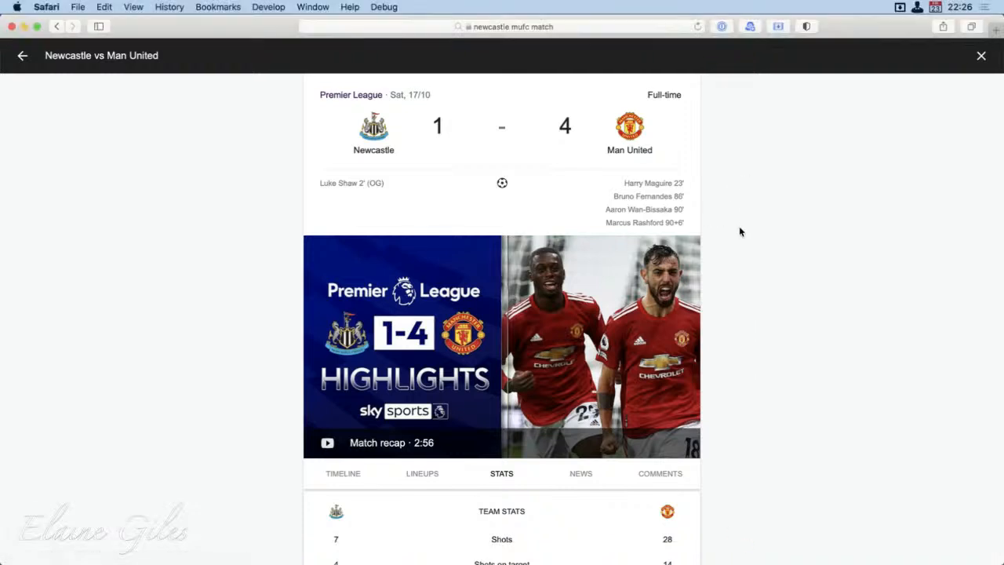
{"action": "key", "text": "ctrl+alt+c"}
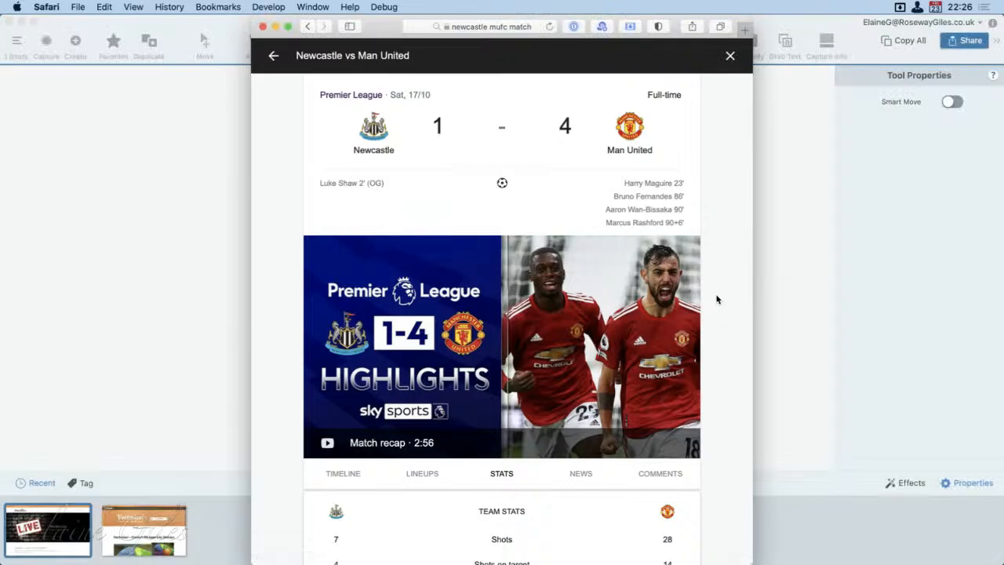
{"action": "key", "text": "ctrl+shift+c"}
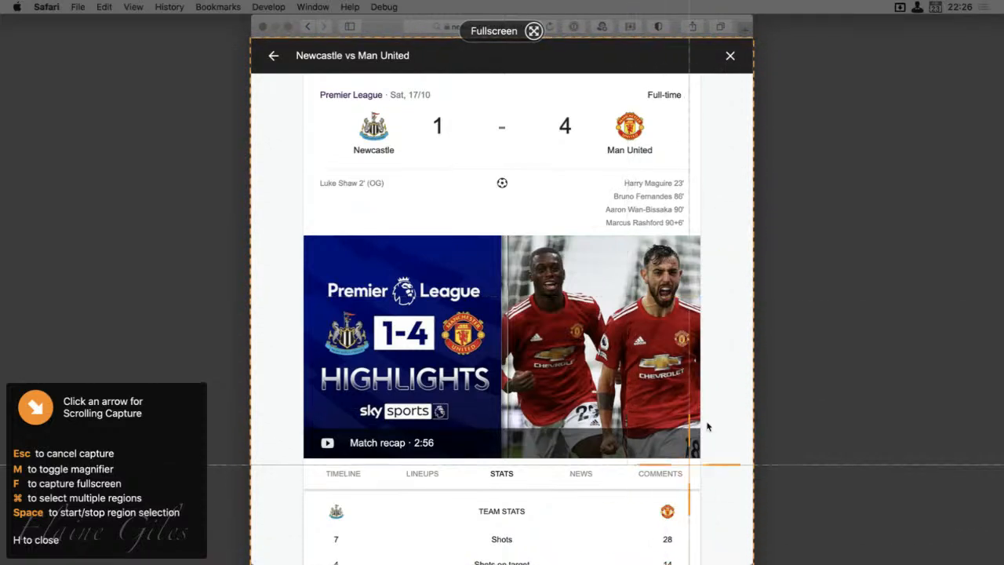
{"action": "left_click", "coordinate": [727, 390]}
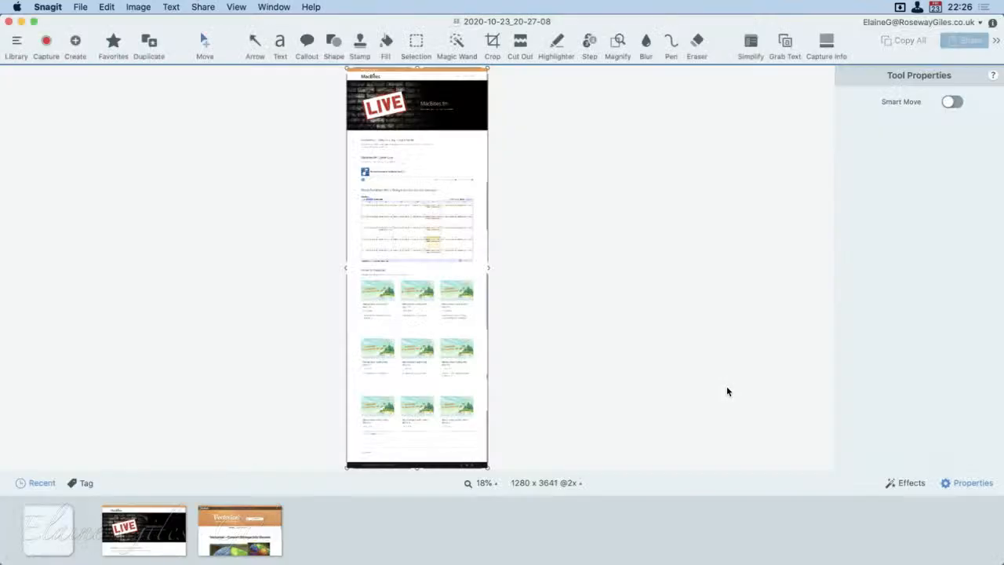
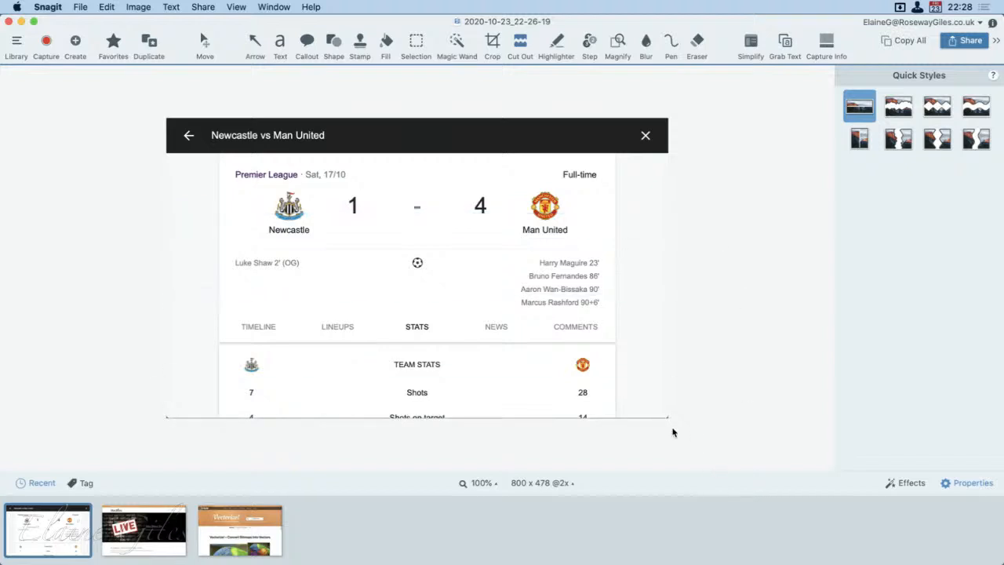
Step: Cut out the partial row along the bottom of the match capture and turn on Auto Simplify
{"action": "left_click_drag", "start_coordinate": [591, 411], "coordinate": [594, 435]}
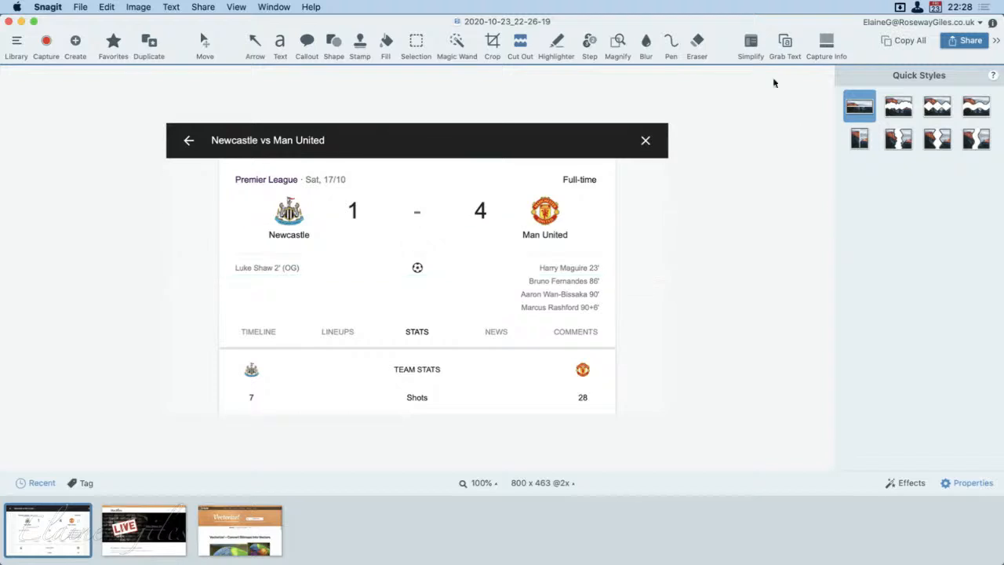
{"action": "left_click", "coordinate": [751, 43]}
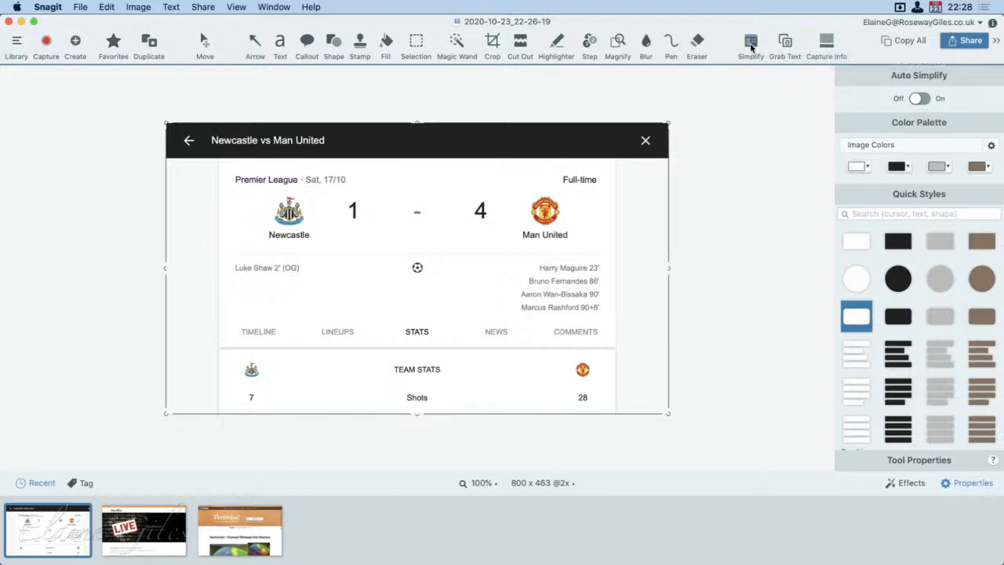
{"action": "left_click", "coordinate": [927, 98]}
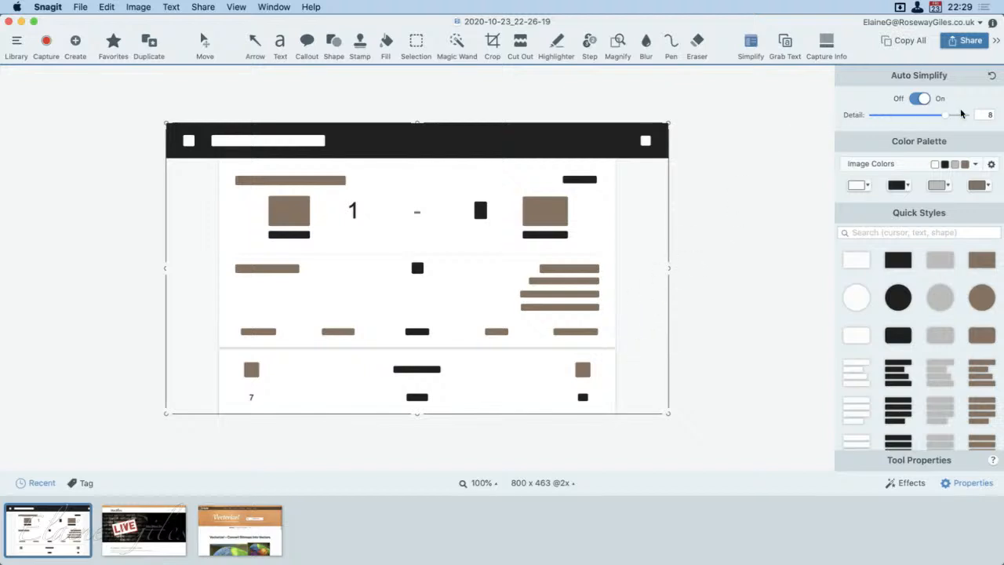
Step: Try Auto Simplify detail levels 2, 1 and 3, and select the block covering the match title
{"action": "left_click_drag", "start_coordinate": [945, 117], "coordinate": [884, 116]}
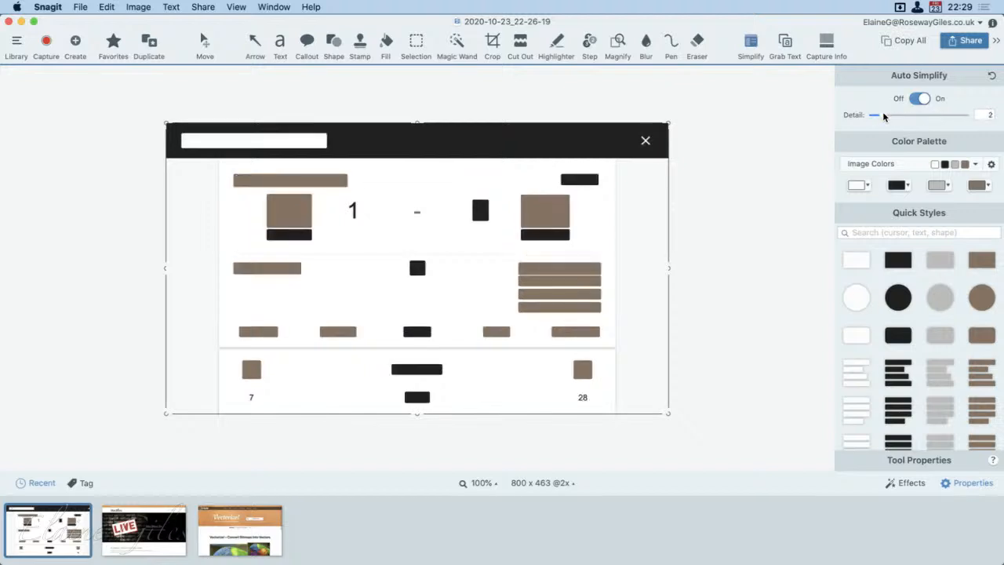
{"action": "left_click", "coordinate": [870, 117]}
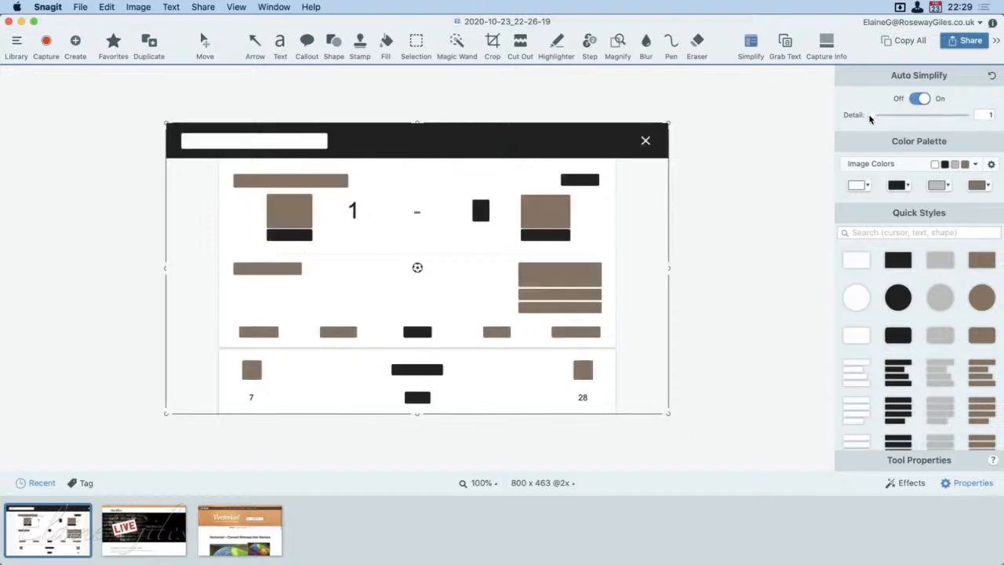
{"action": "left_click", "coordinate": [886, 117]}
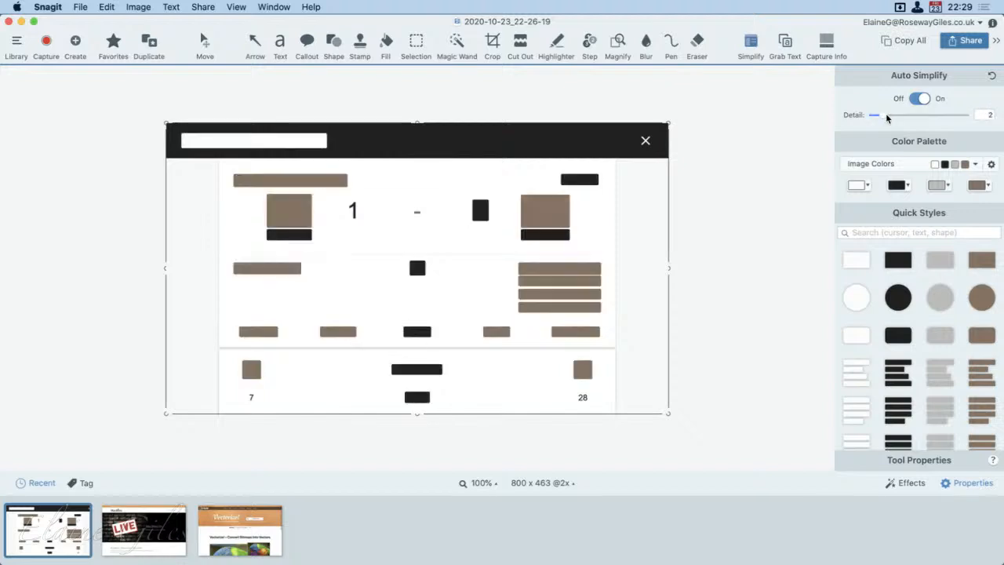
{"action": "mouse_move", "coordinate": [886, 118]}
{"action": "left_mouse_down"}
{"action": "mouse_move", "coordinate": [878, 118]}
{"action": "mouse_move", "coordinate": [972, 118]}
{"action": "mouse_move", "coordinate": [892, 116]}
{"action": "left_mouse_up"}
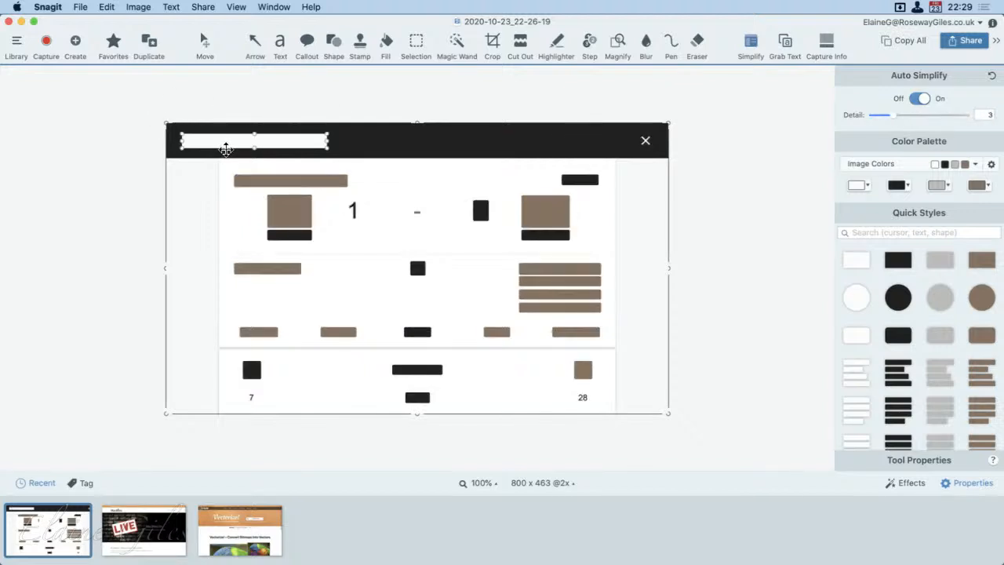
{"action": "left_click", "coordinate": [226, 145]}
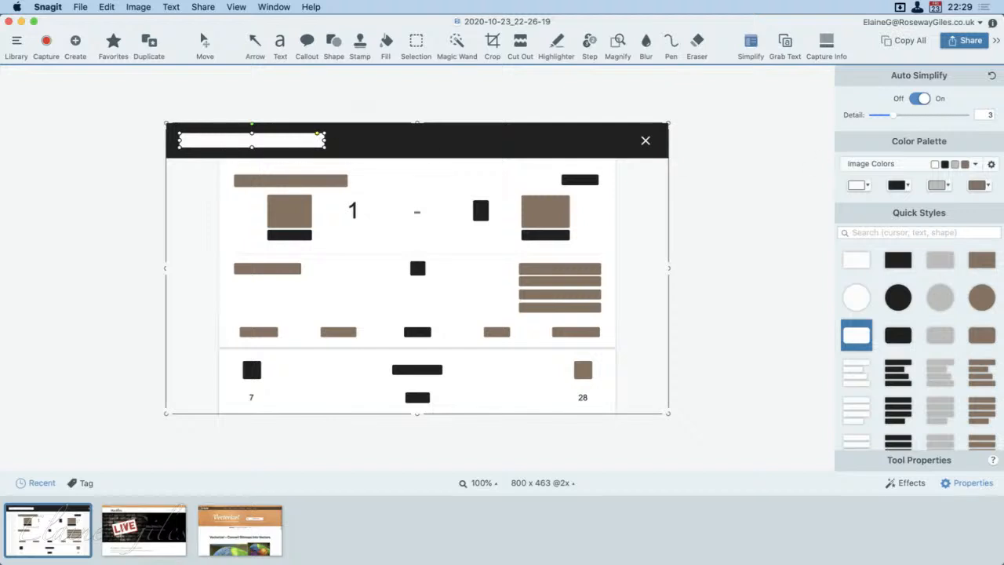
Step: Compare the simplified image at detail level 10, and set the Auto Simplify detail to 1
{"action": "left_click_drag", "start_coordinate": [891, 117], "coordinate": [963, 117]}
{"action": "left_click", "coordinate": [600, 154]}
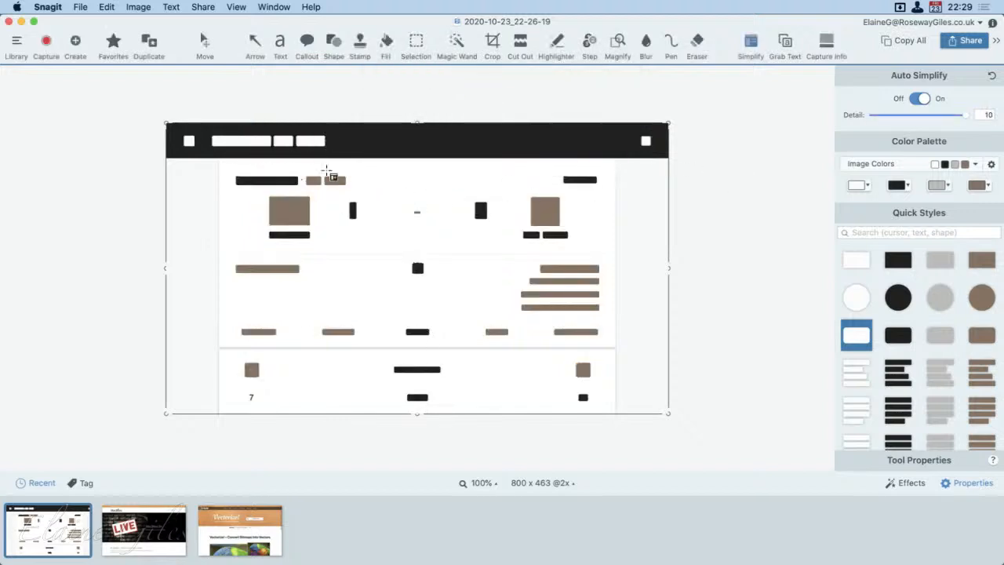
{"action": "left_click", "coordinate": [600, 337]}
{"action": "left_click", "coordinate": [878, 115]}
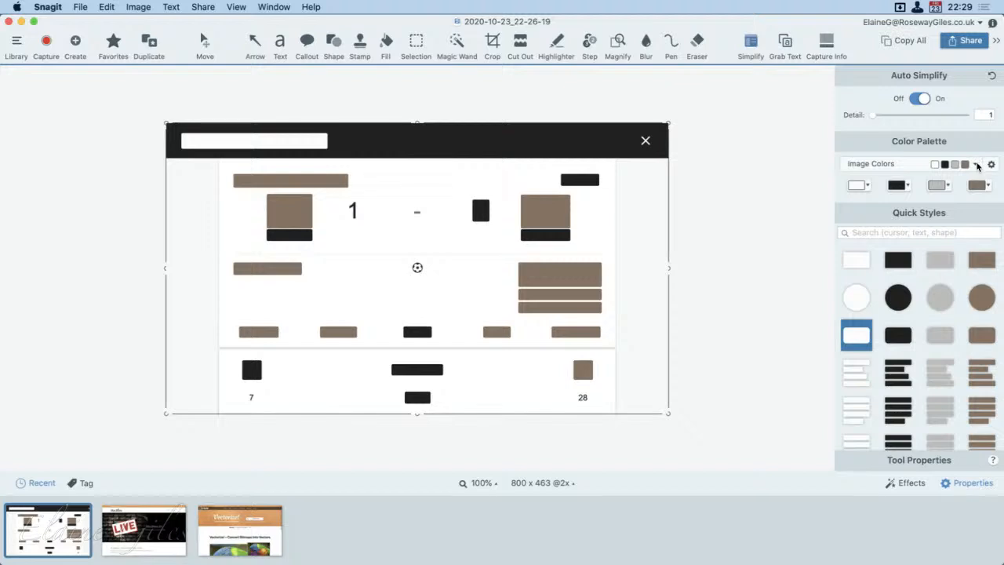
Step: Preview the Dark Grayscale color palette, and set the simplified image's palette to Light Grayscale
{"action": "left_click", "coordinate": [977, 165]}
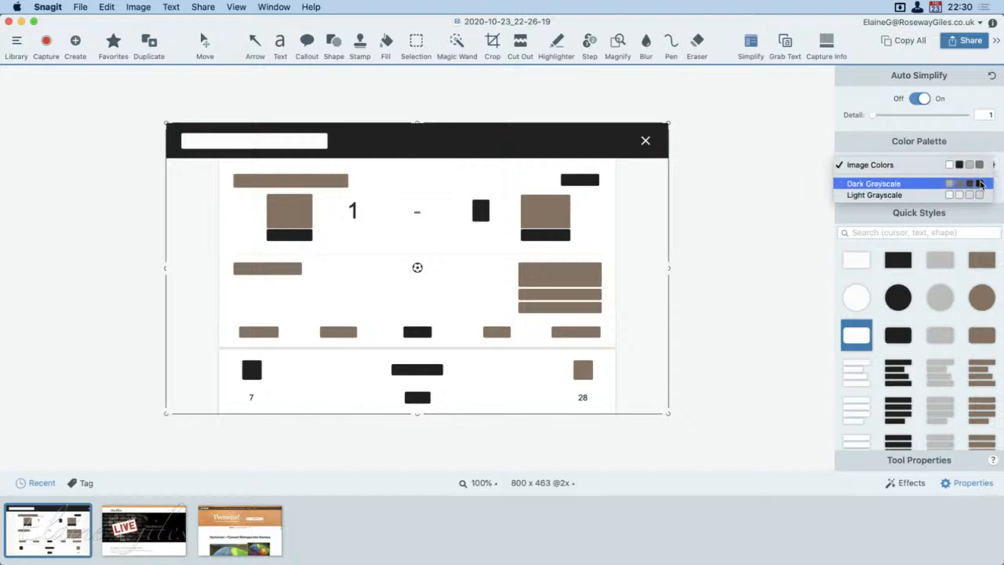
{"action": "left_click", "coordinate": [980, 184]}
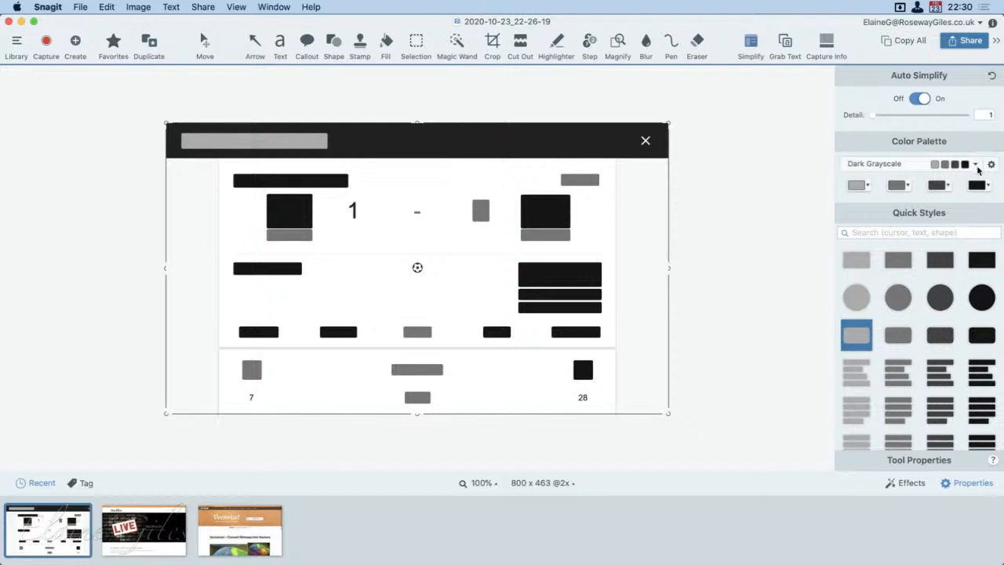
{"action": "left_click", "coordinate": [975, 164]}
{"action": "left_click", "coordinate": [976, 175]}
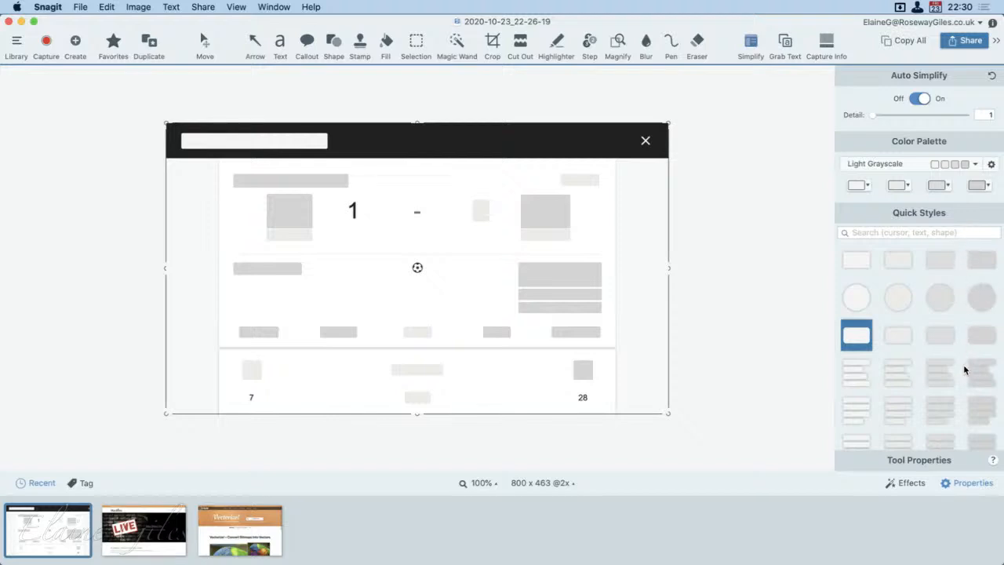
{"action": "scroll", "coordinate": [963, 369], "scroll_direction": "down", "scroll_amount": 10}
{"action": "scroll", "coordinate": [963, 379], "scroll_direction": "up", "scroll_amount": 10}
Step: Delete the blocks covering the large Man United and Newcastle crests beside the score
{"action": "left_click", "coordinate": [563, 226]}
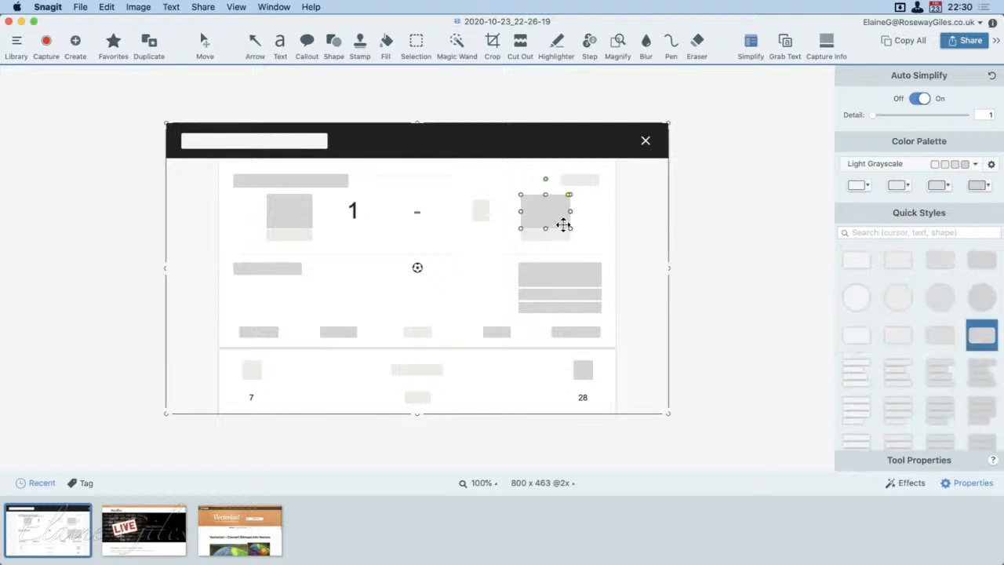
{"action": "key", "text": "Delete"}
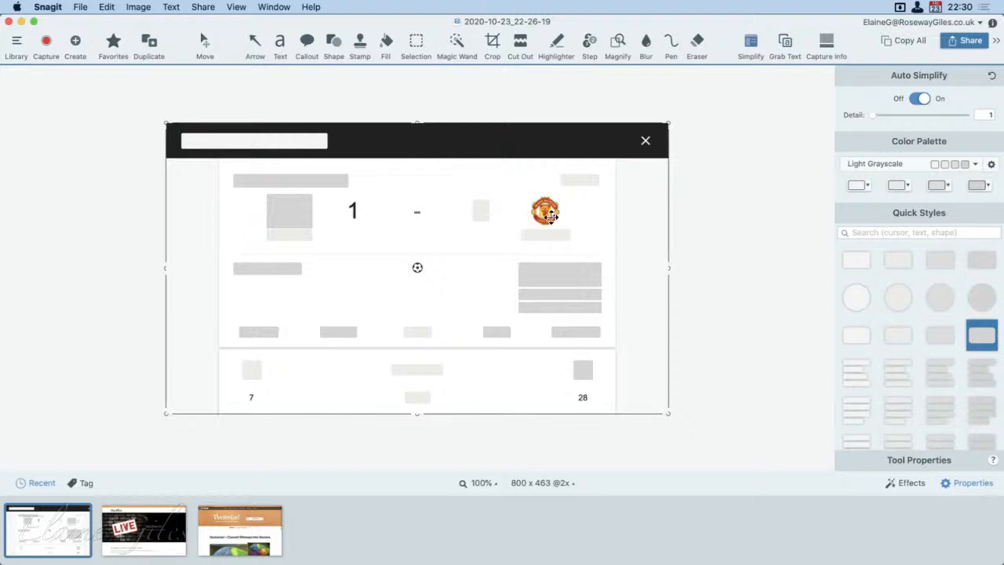
{"action": "left_click", "coordinate": [300, 221]}
{"action": "key", "text": "Delete"}
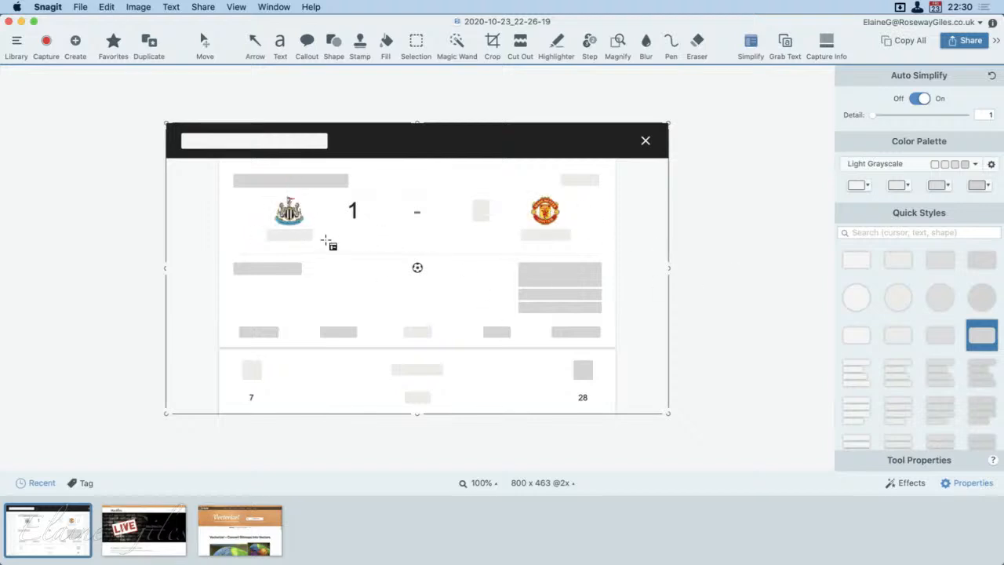
{"action": "key", "text": "super+z"}
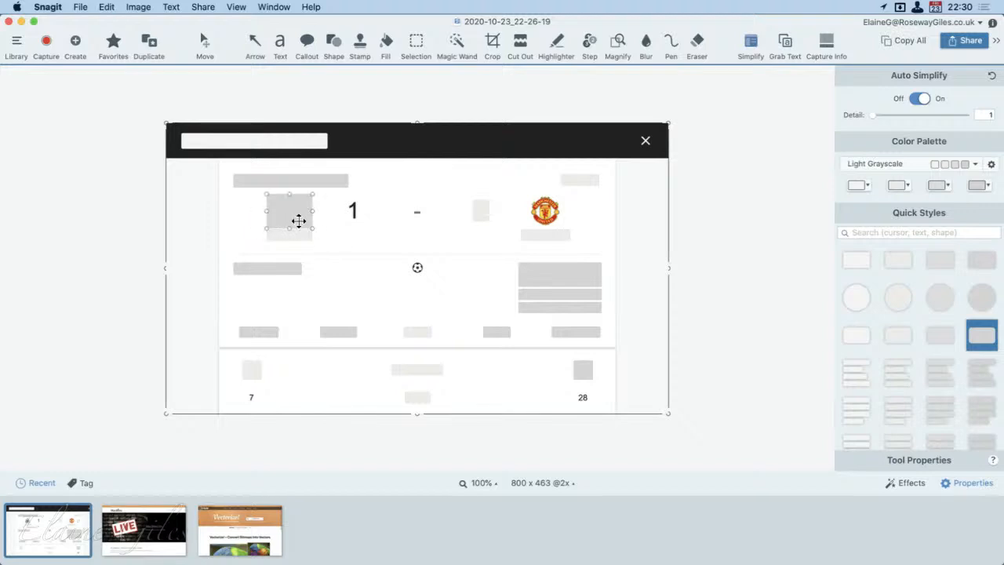
{"action": "left_click_drag", "start_coordinate": [297, 224], "coordinate": [359, 220]}
Step: Cover the Newcastle score with a rounded rectangle in the same light grey style as the block over the Man United score
{"action": "left_click", "coordinate": [481, 212]}
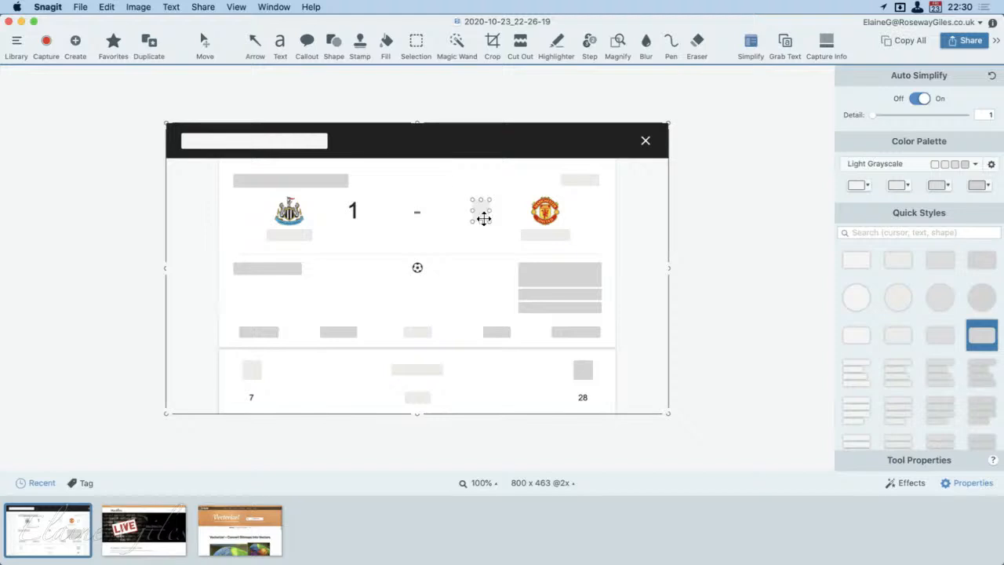
{"action": "left_click_drag", "start_coordinate": [481, 214], "coordinate": [391, 215]}
{"action": "key", "text": "super+z"}
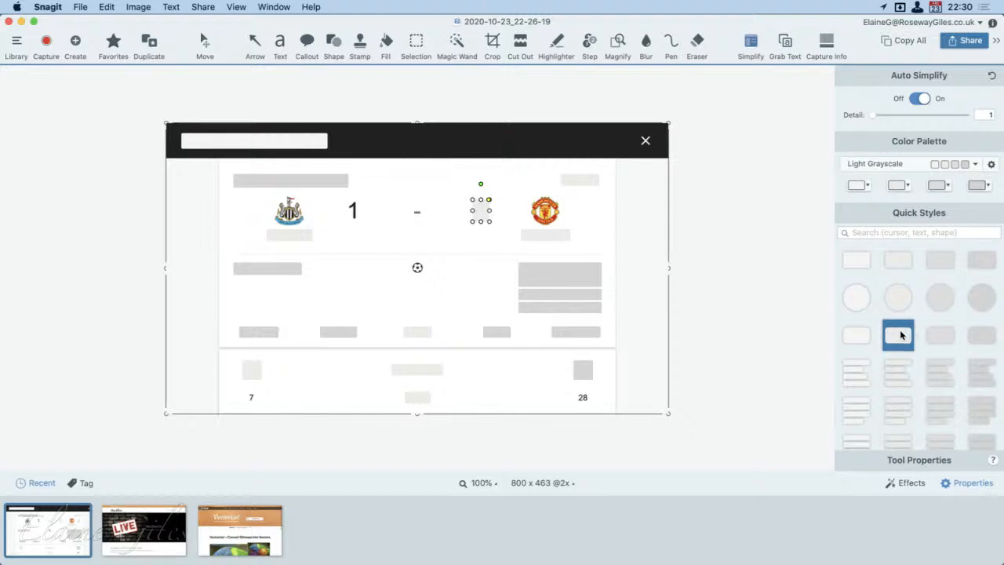
{"action": "left_click", "coordinate": [355, 210]}
{"action": "mouse_move", "coordinate": [353, 206]}
{"action": "left_mouse_down"}
{"action": "mouse_move", "coordinate": [349, 222]}
{"action": "mouse_move", "coordinate": [367, 217]}
{"action": "left_mouse_up"}
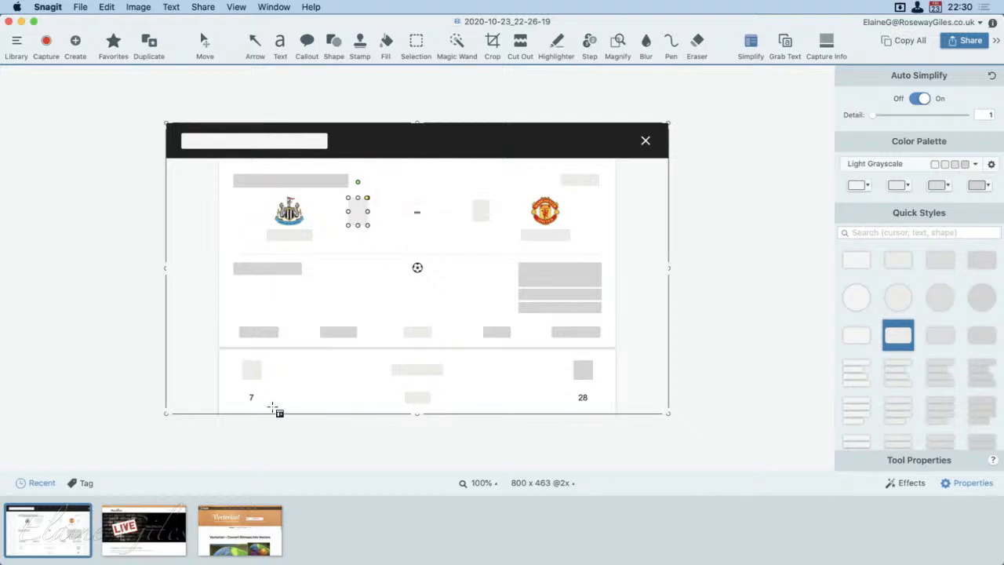
Step: Stretch the two crest blocks in the Team Stats section down over both teams' shots figures
{"action": "left_click", "coordinate": [251, 383]}
{"action": "left_click_drag", "start_coordinate": [251, 384], "coordinate": [251, 404]}
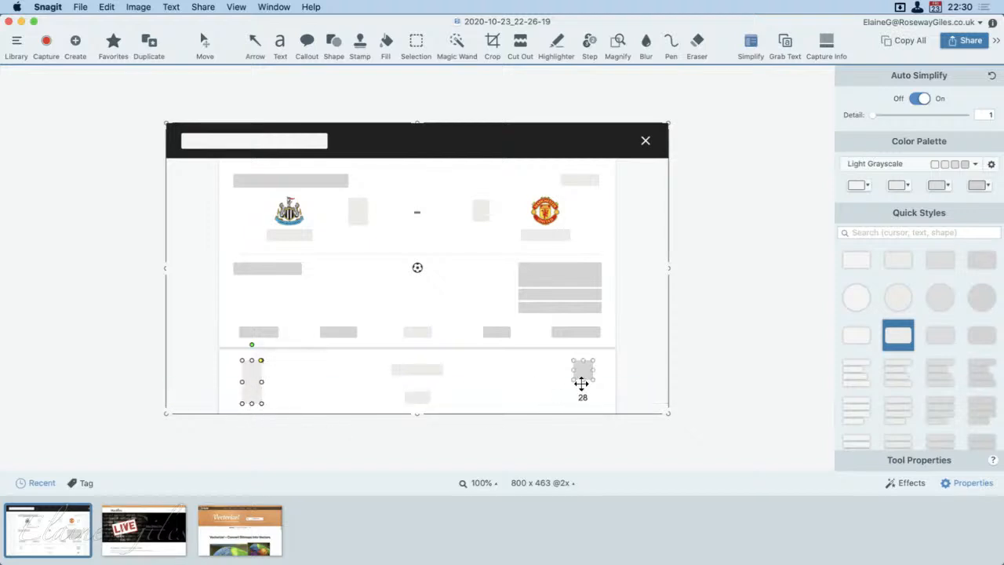
{"action": "mouse_move", "coordinate": [573, 360]}
{"action": "left_mouse_down"}
{"action": "mouse_move", "coordinate": [592, 383]}
{"action": "mouse_move", "coordinate": [582, 412]}
{"action": "left_mouse_up"}
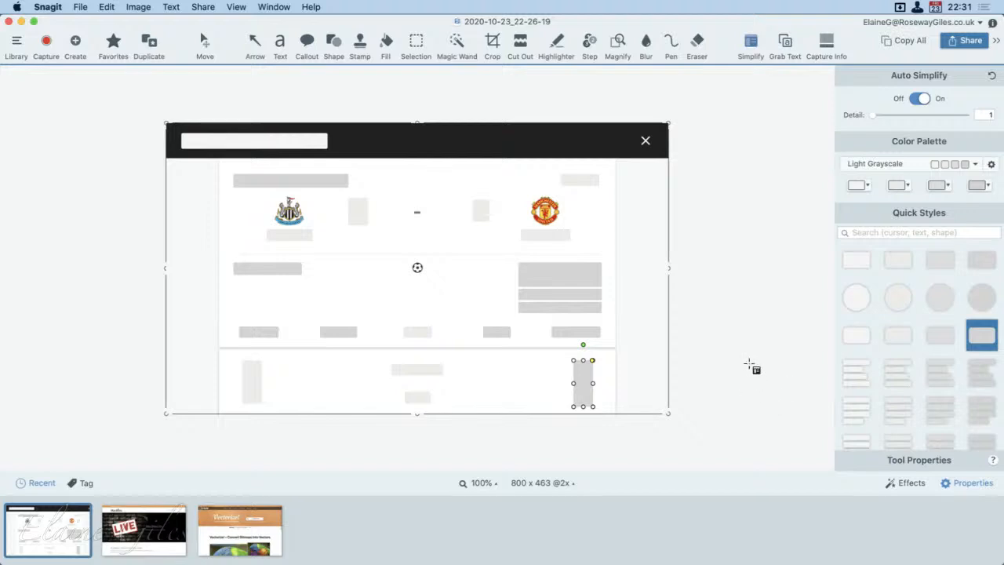
Step: Examine the available color palettes, the palette management options and the individual color pickers of the Light Grayscale palette
{"action": "left_click", "coordinate": [977, 165]}
{"action": "left_click", "coordinate": [984, 165]}
{"action": "left_click", "coordinate": [993, 164]}
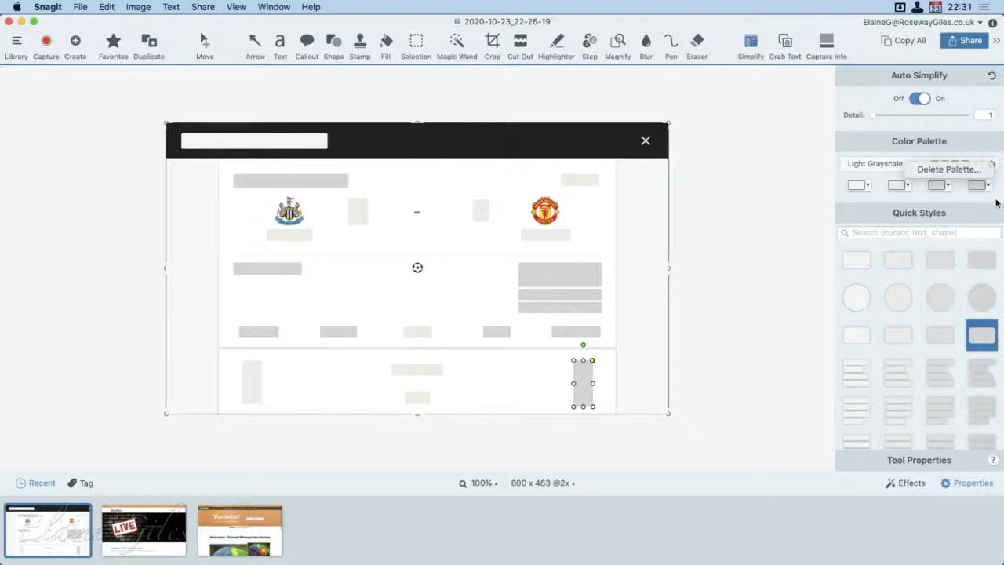
{"action": "left_click", "coordinate": [996, 203]}
{"action": "left_click", "coordinate": [991, 164]}
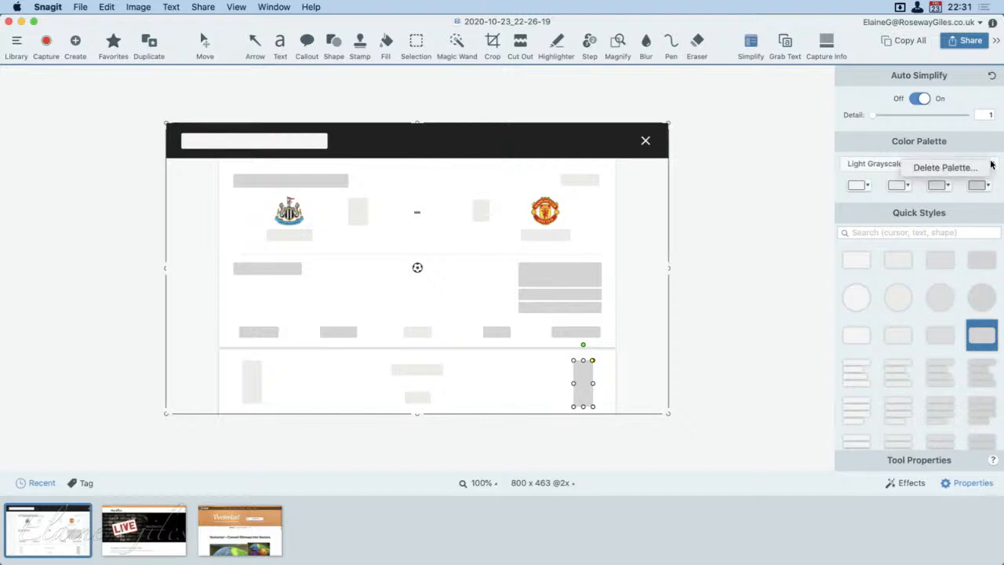
{"action": "left_click", "coordinate": [993, 163]}
{"action": "left_click", "coordinate": [974, 165]}
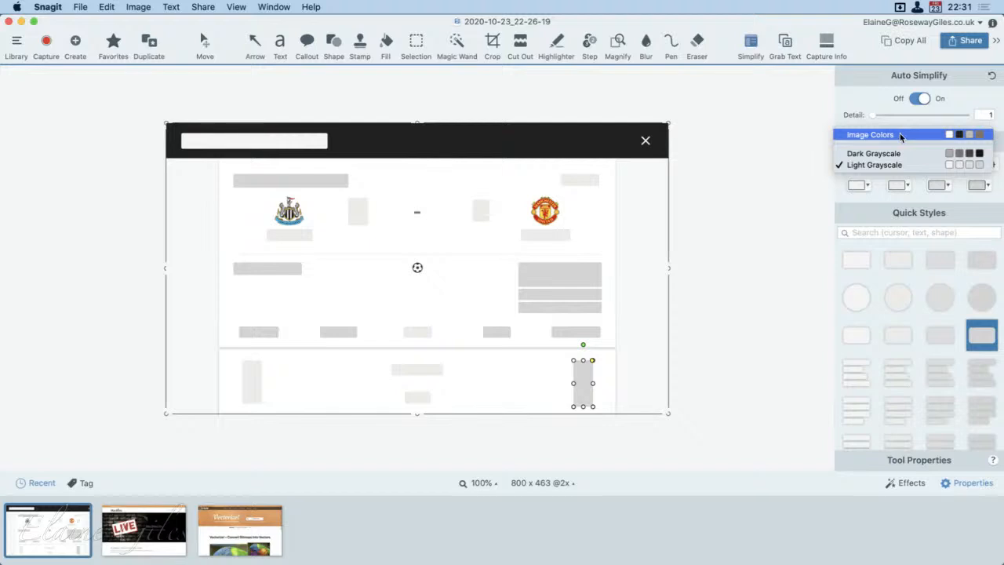
{"action": "left_click", "coordinate": [848, 91]}
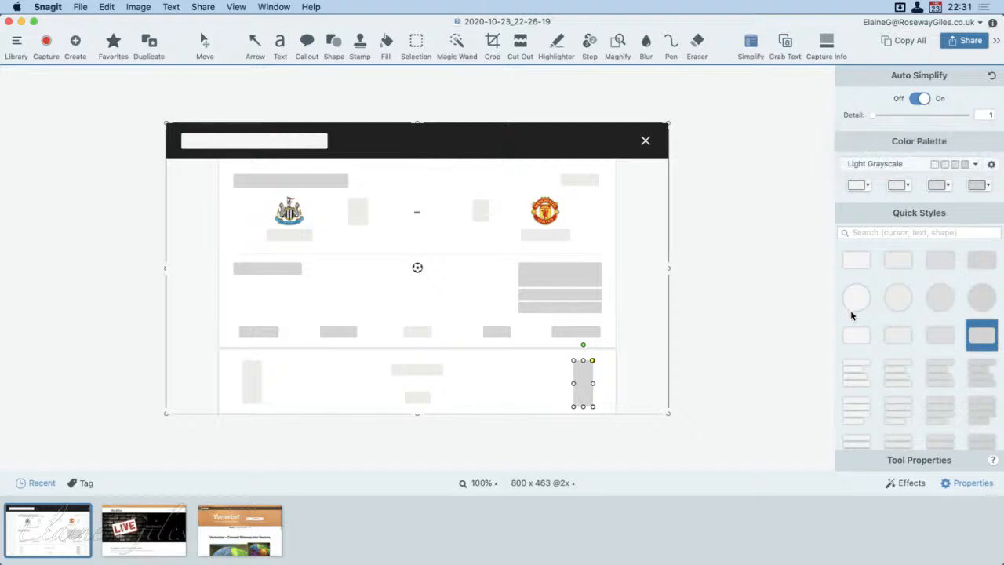
{"action": "left_click", "coordinate": [867, 187]}
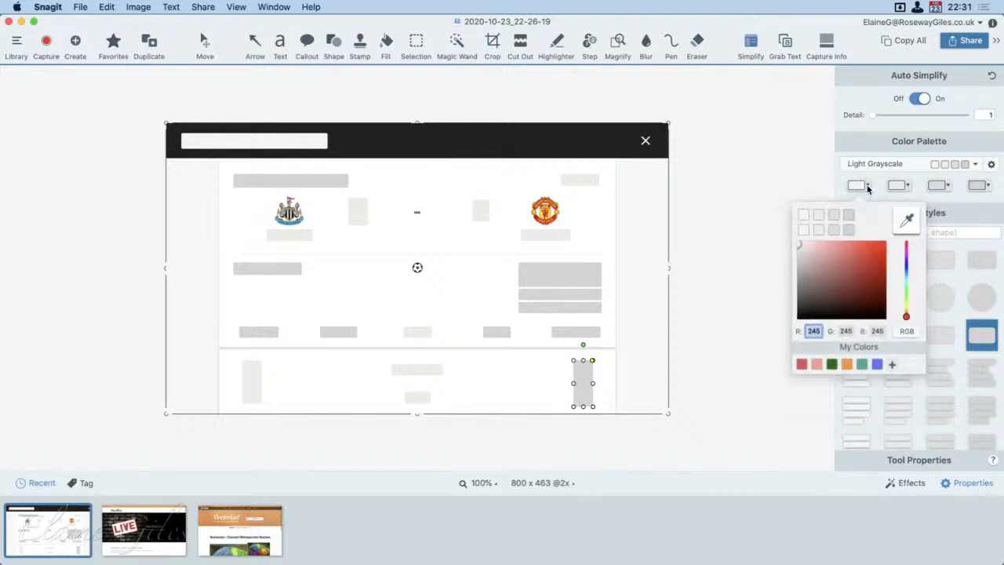
{"action": "left_click", "coordinate": [879, 184]}
{"action": "left_click", "coordinate": [909, 186]}
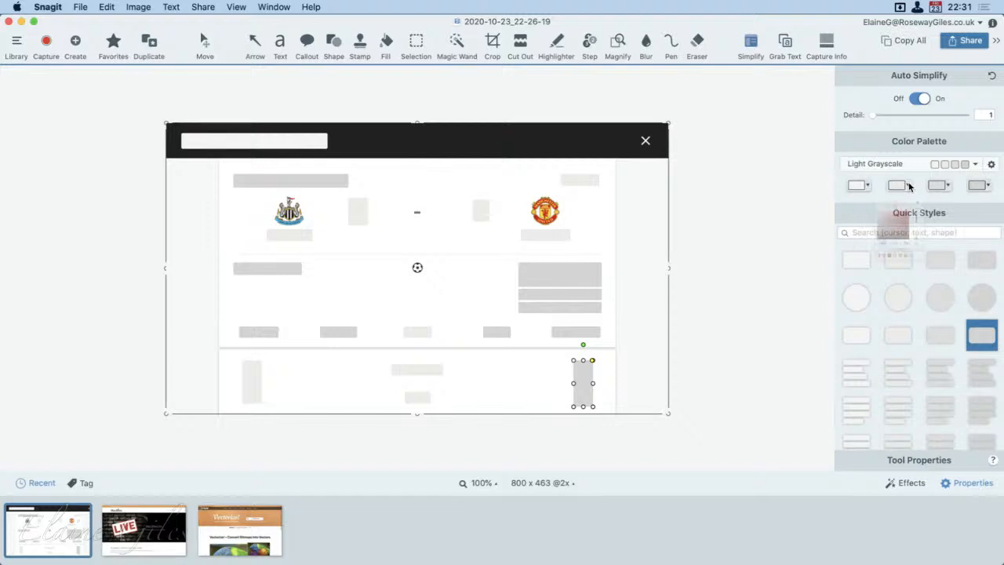
{"action": "left_click", "coordinate": [878, 176]}
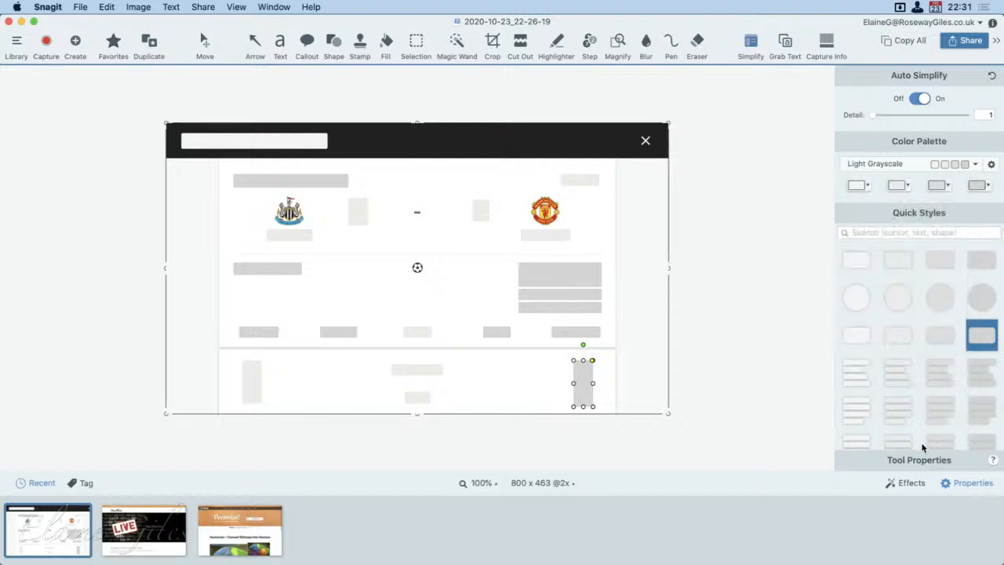
Step: Delete the three blocks covering the Man United goalscorer list
{"action": "scroll", "coordinate": [922, 446], "scroll_direction": "down", "scroll_amount": 3}
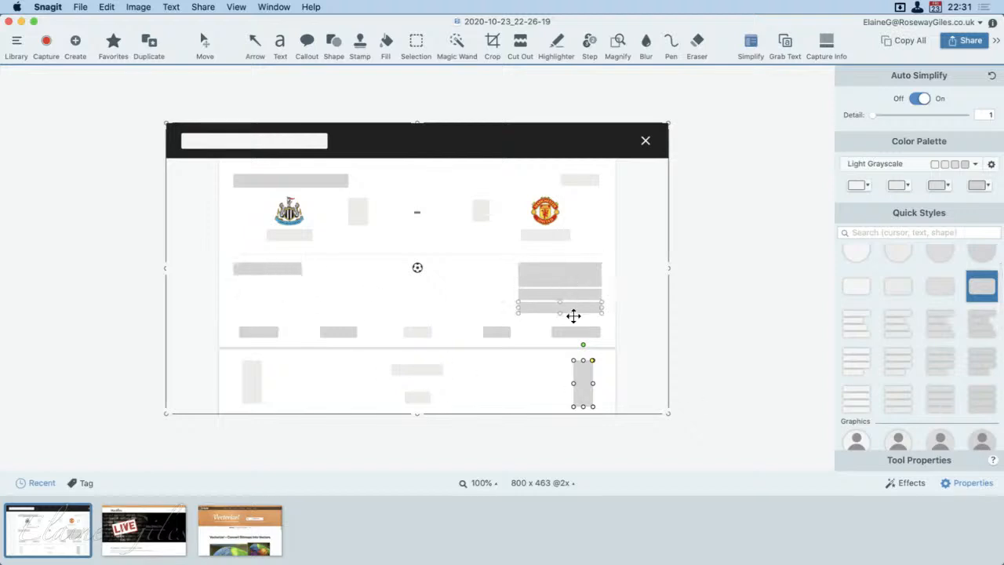
{"action": "left_click", "coordinate": [583, 283]}
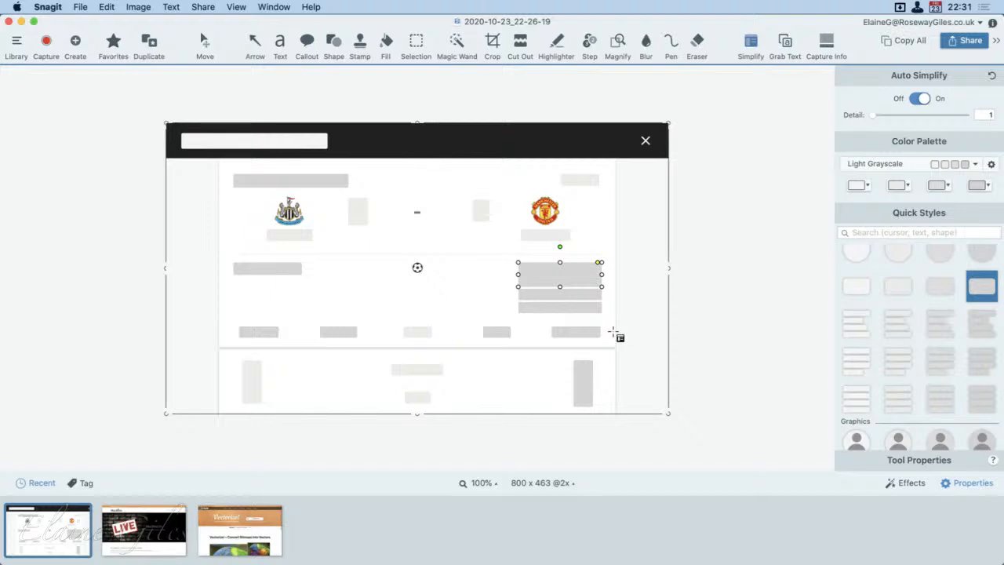
{"action": "key", "text": "Delete"}
{"action": "left_click", "coordinate": [573, 300]}
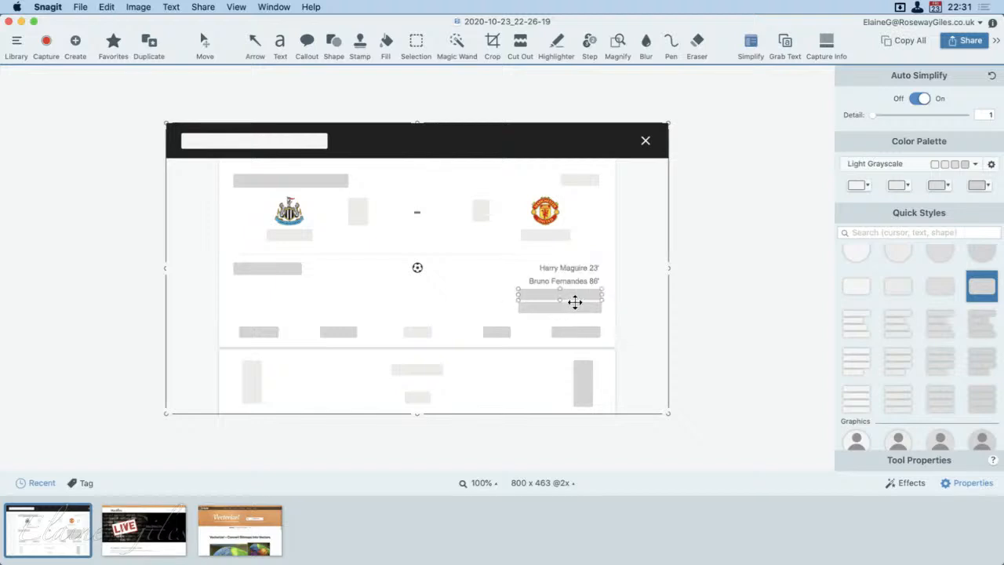
{"action": "key", "text": "Delete"}
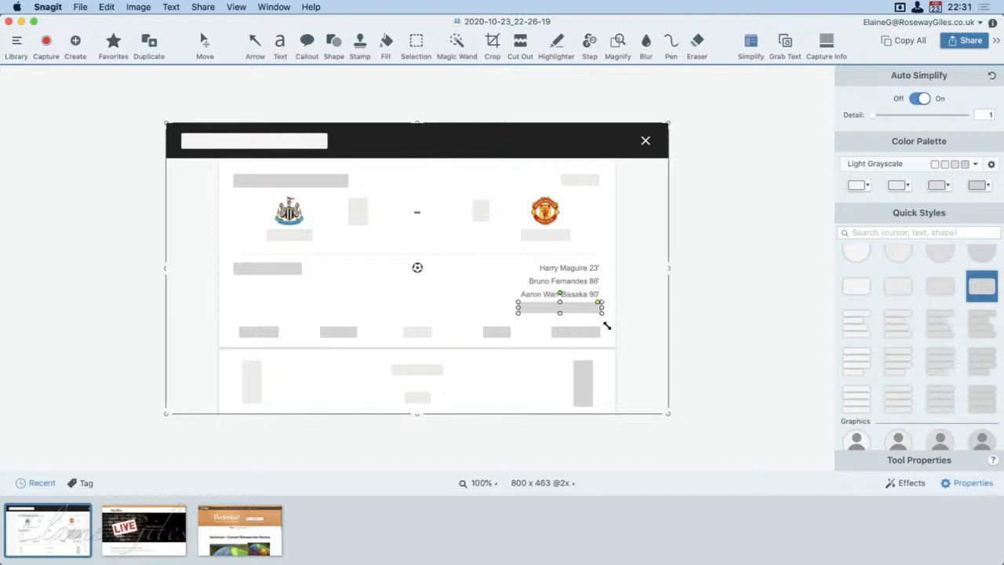
{"action": "key", "text": "Delete"}
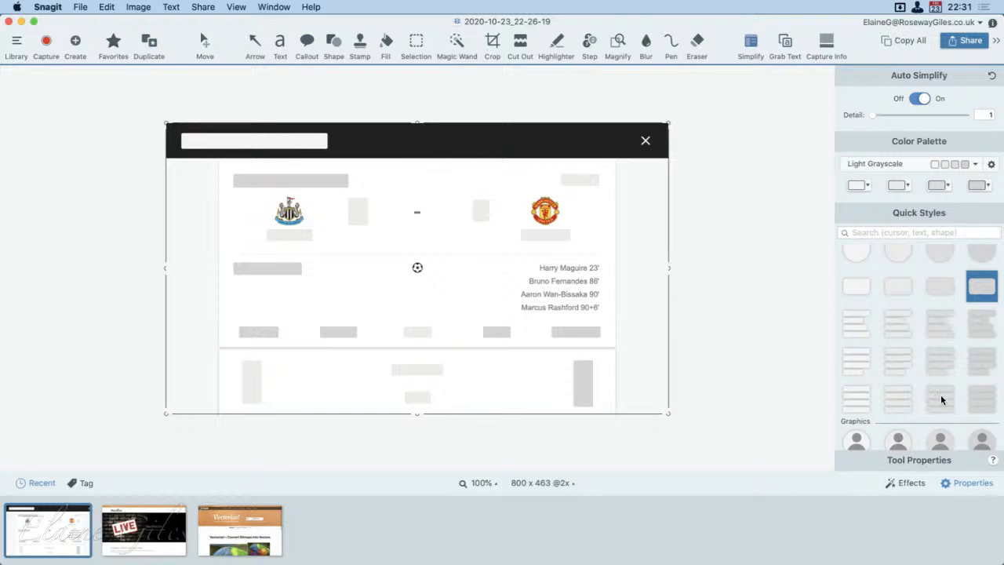
Step: Cover the Man United goalscorer list, including the goal times, with a four-line text block in the third Light Grayscale shade
{"action": "left_click_drag", "start_coordinate": [940, 396], "coordinate": [573, 301]}
{"action": "left_click_drag", "start_coordinate": [543, 310], "coordinate": [510, 314]}
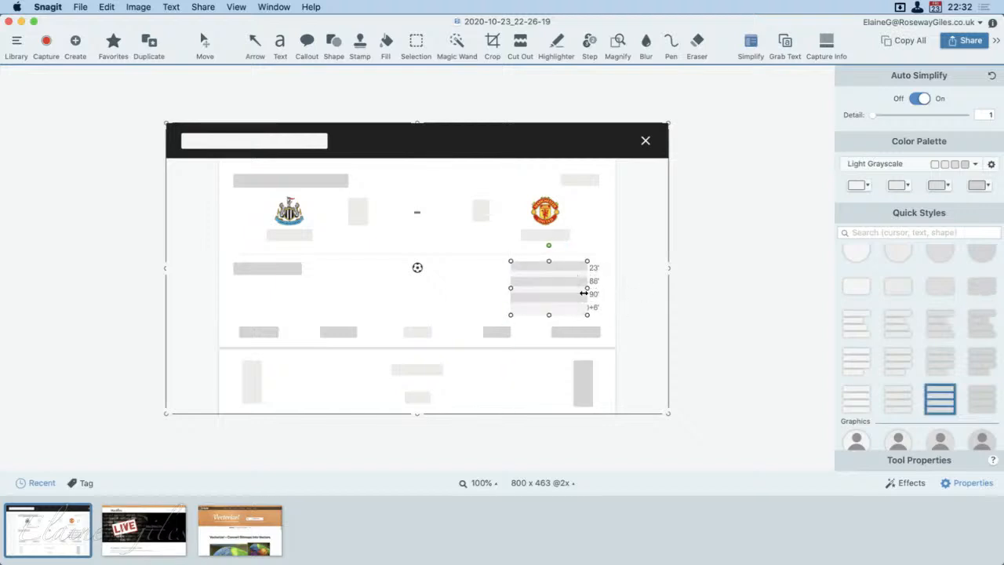
{"action": "left_click_drag", "start_coordinate": [585, 293], "coordinate": [605, 293]}
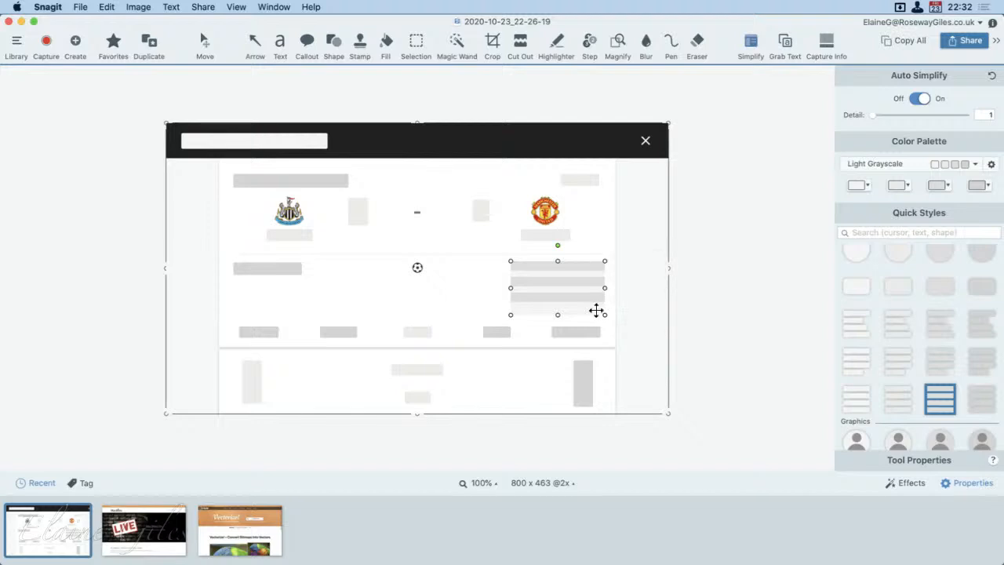
Step: Copy the four-line text block and place the copy over the Newcastle goalscorer area, covering its single grey bar
{"action": "key", "text": "super+c"}
{"action": "key", "text": "super+v"}
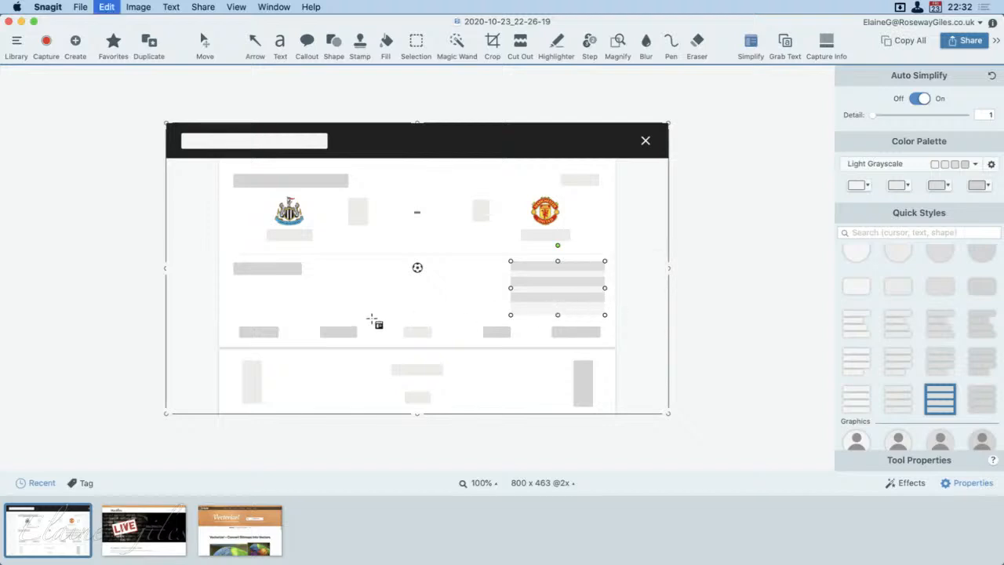
{"action": "left_click_drag", "start_coordinate": [373, 318], "coordinate": [282, 295]}
{"action": "left_click", "coordinate": [465, 358]}
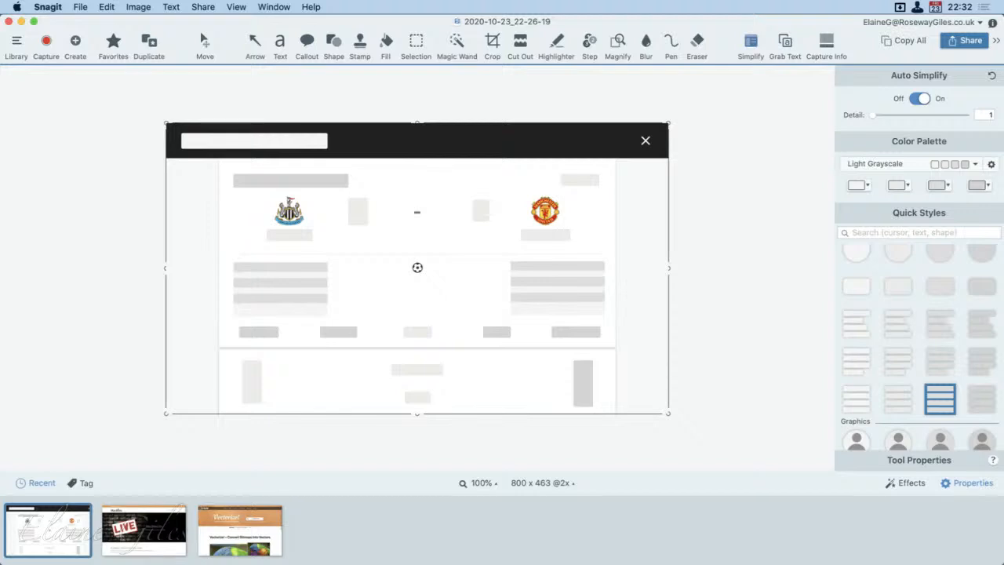
Step: Look through the remaining Simplify graphics and cursor styles, and switch to the Callout tool
{"action": "scroll", "coordinate": [949, 389], "scroll_direction": "down", "scroll_amount": 10}
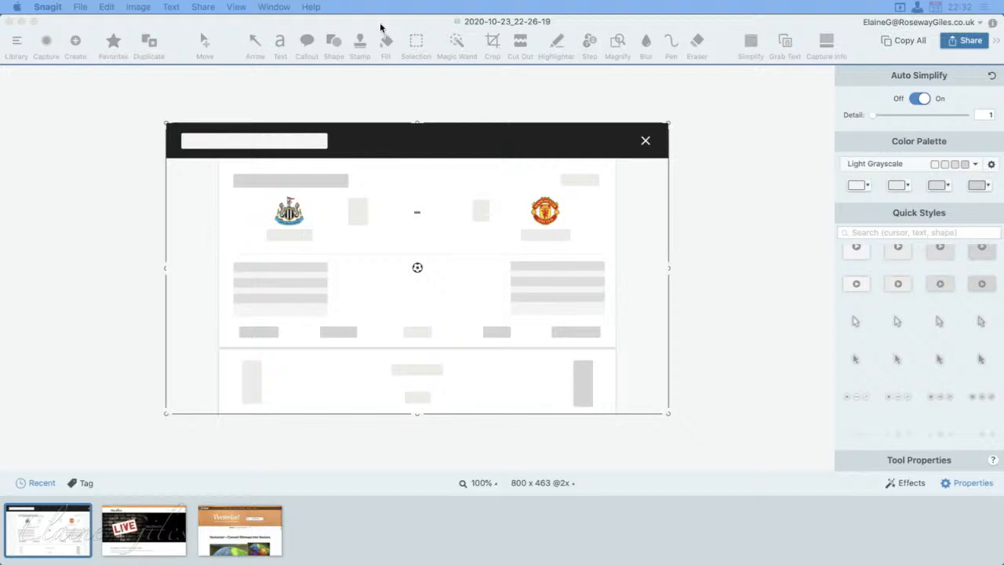
{"action": "left_click", "coordinate": [217, 17]}
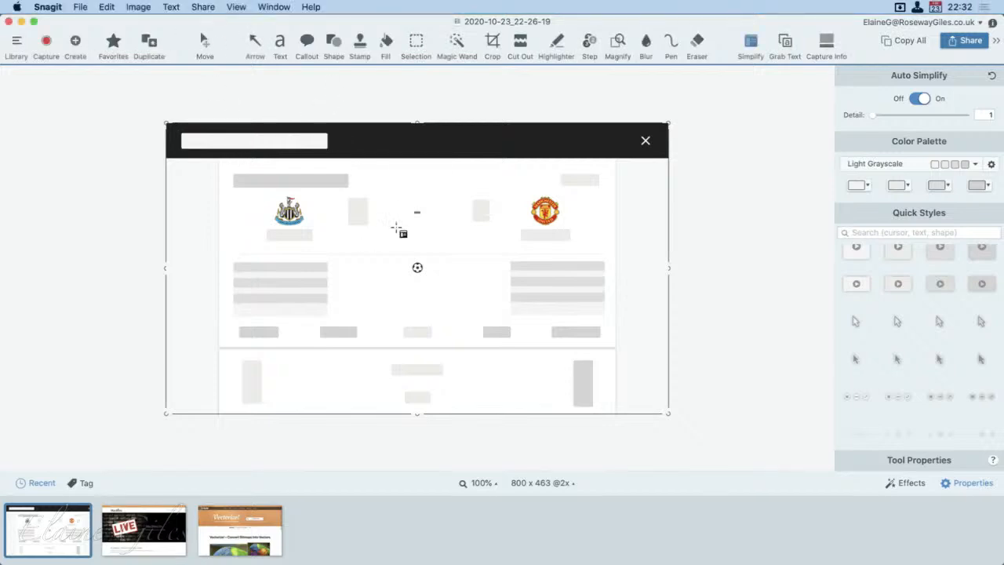
{"action": "left_click", "coordinate": [307, 40]}
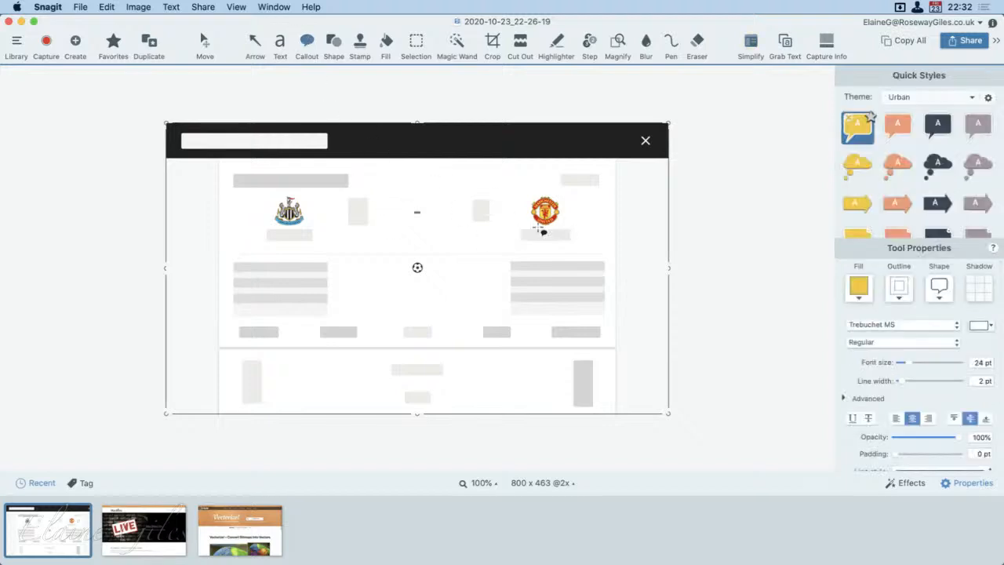
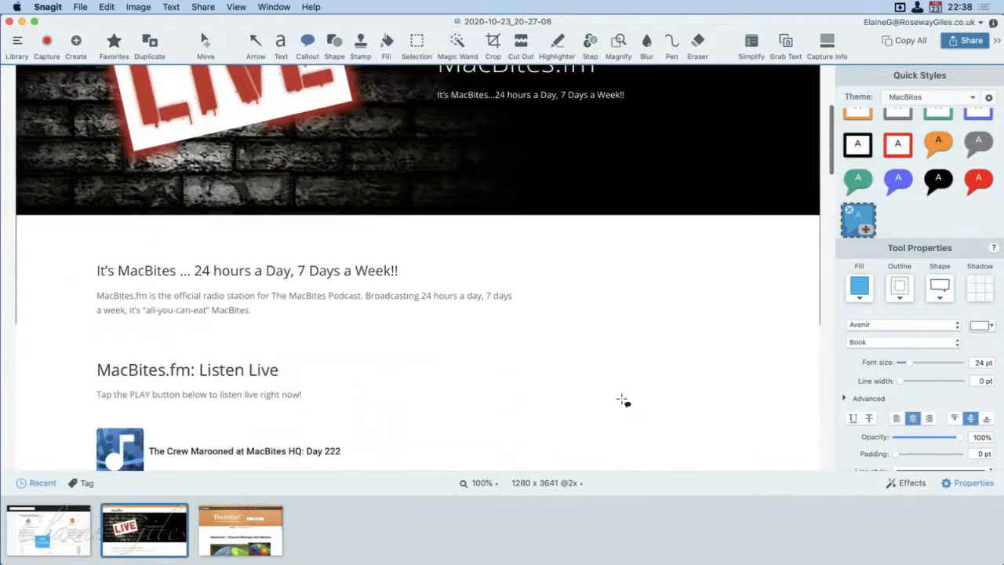
Step: Draw two orange arrows on the MacBites.fm capture, one pointing at the podcast artwork and one at the volume slider knob
{"action": "scroll", "coordinate": [622, 400], "scroll_direction": "down", "scroll_amount": 1}
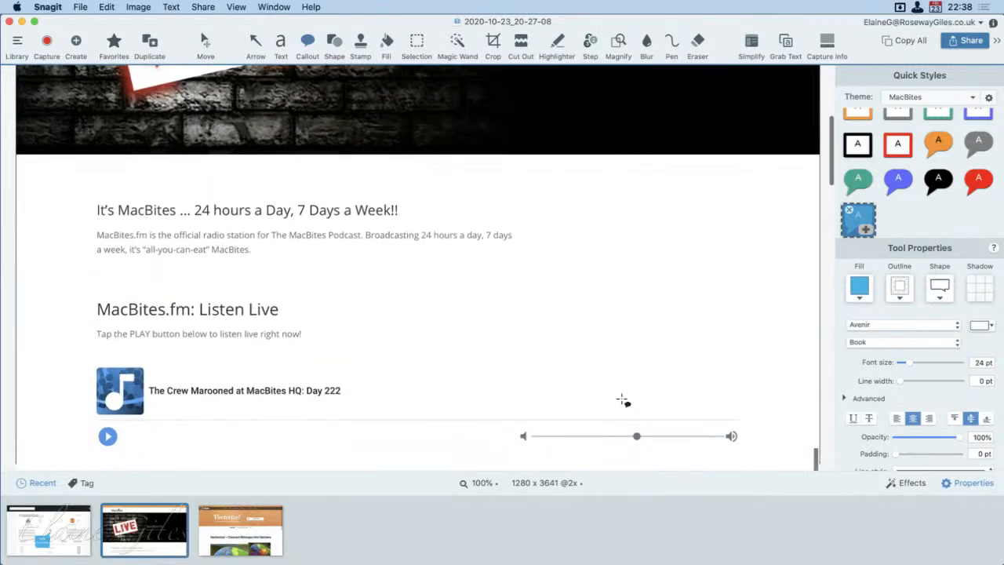
{"action": "scroll", "coordinate": [503, 395], "scroll_direction": "down", "scroll_amount": 4}
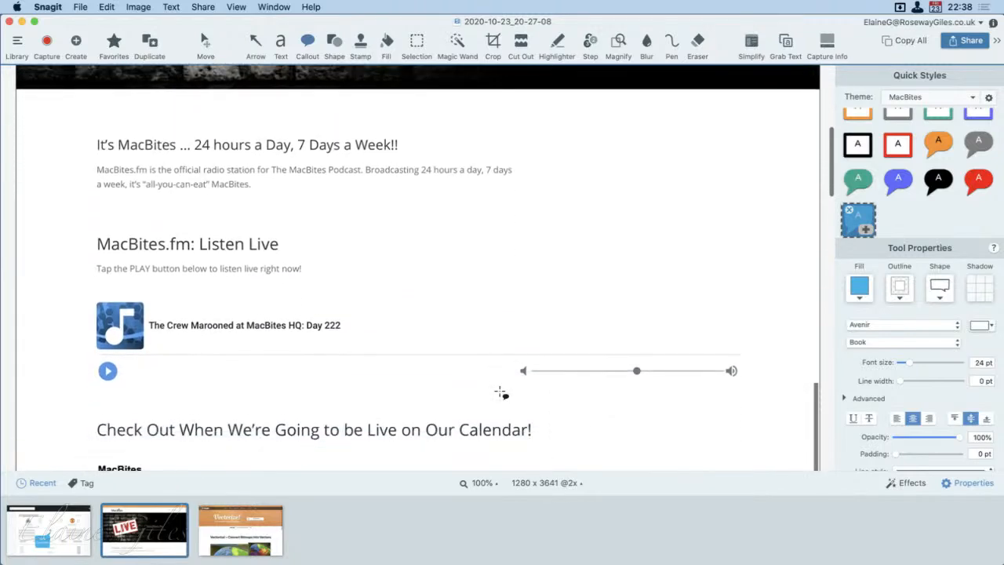
{"action": "scroll", "coordinate": [503, 395], "scroll_direction": "down", "scroll_amount": 1}
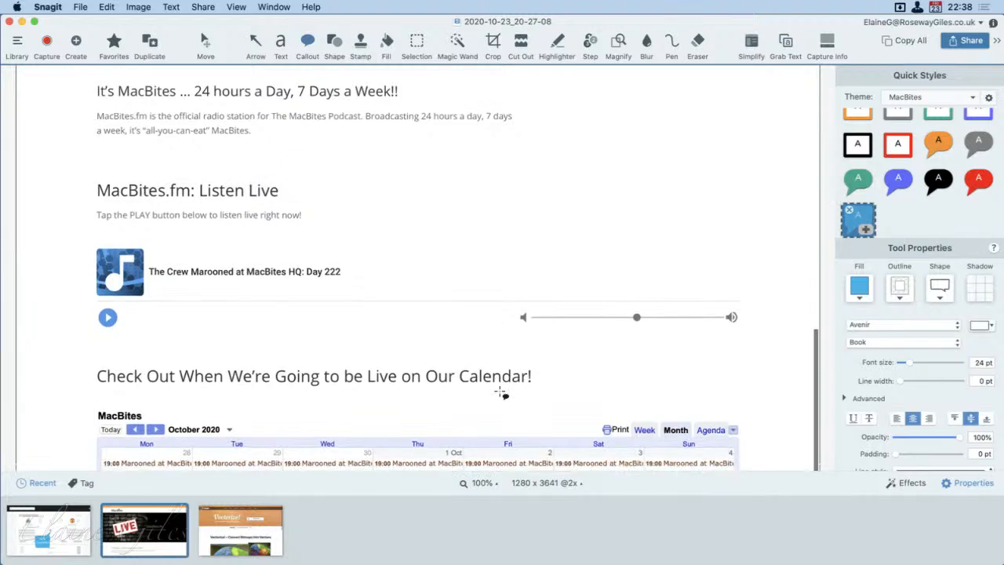
{"action": "left_click", "coordinate": [255, 41]}
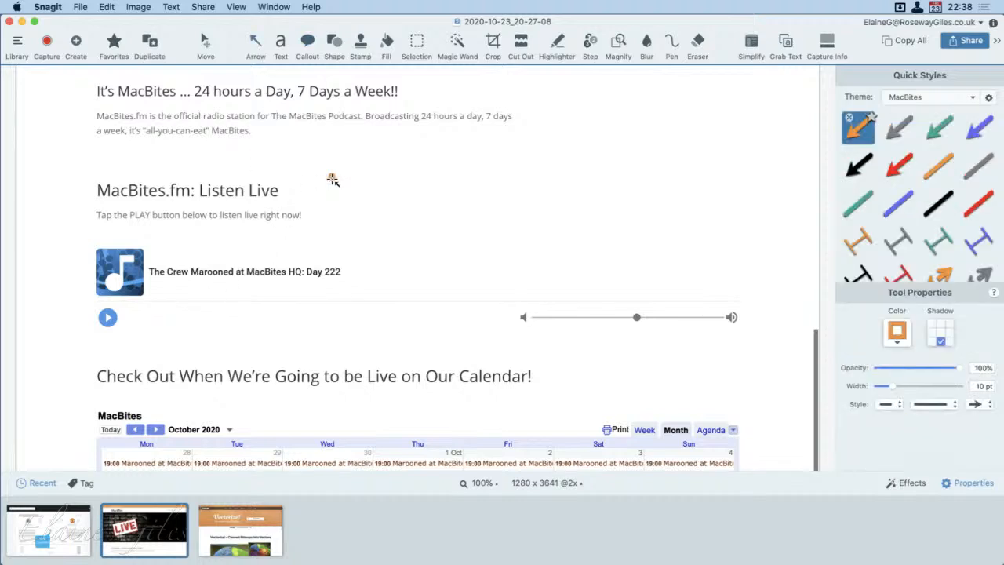
{"action": "left_click_drag", "start_coordinate": [332, 179], "coordinate": [157, 259]}
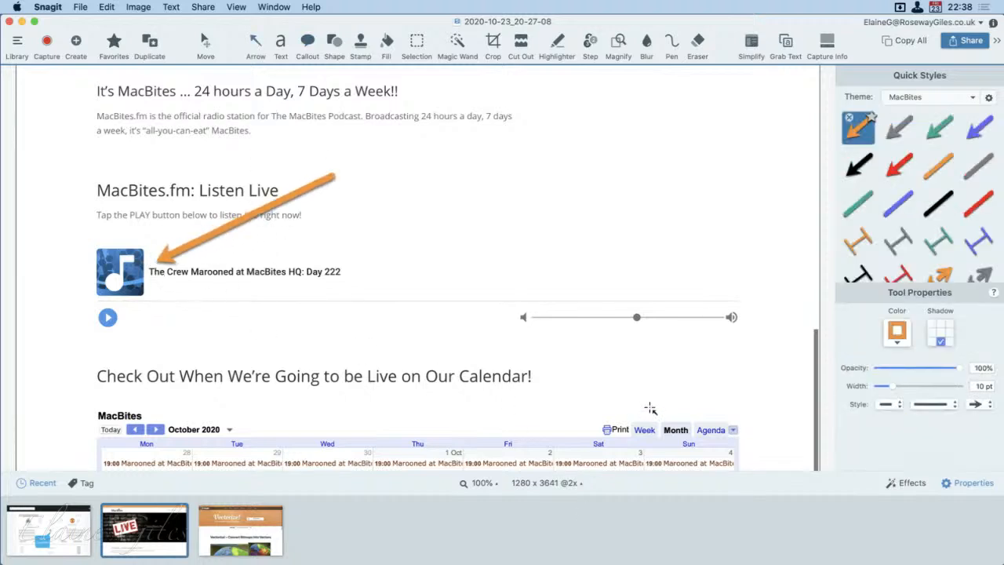
{"action": "left_click_drag", "start_coordinate": [649, 409], "coordinate": [637, 332]}
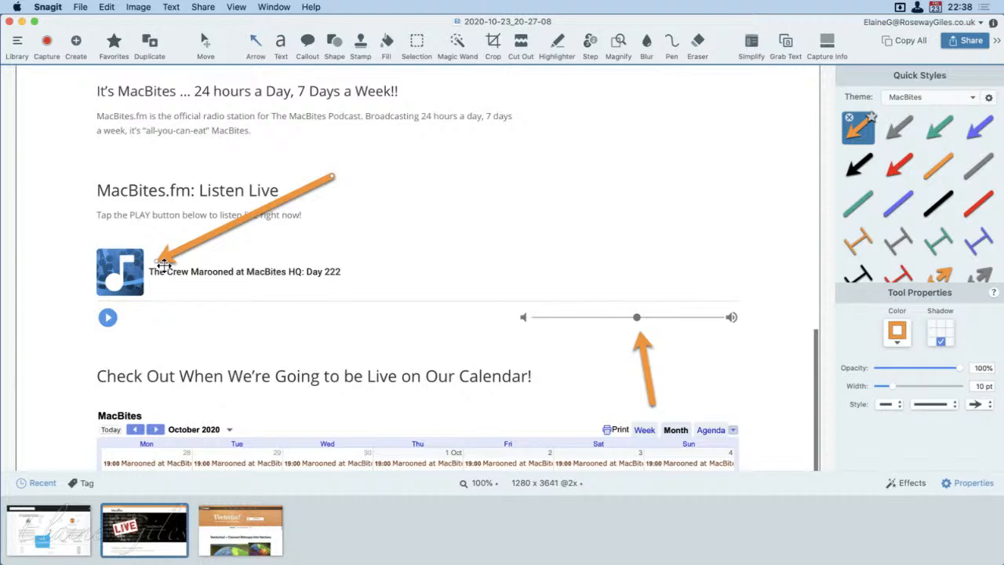
Step: Delete the orange arrow pointing at the podcast artwork, and clear the red rectangle sketched around the play button
{"action": "left_click", "coordinate": [163, 265]}
{"action": "key", "text": "Delete"}
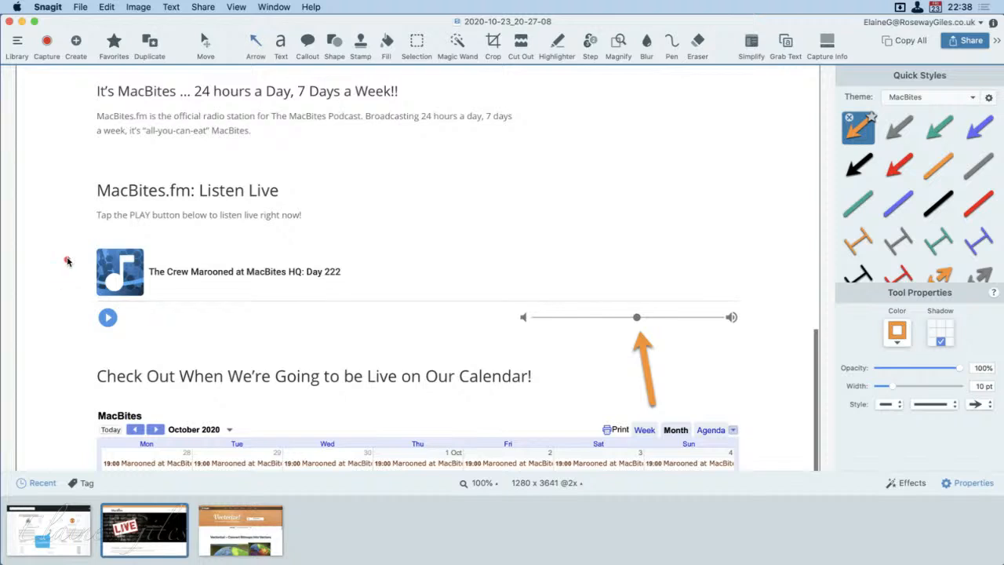
{"action": "left_click_drag", "start_coordinate": [65, 261], "coordinate": [145, 362]}
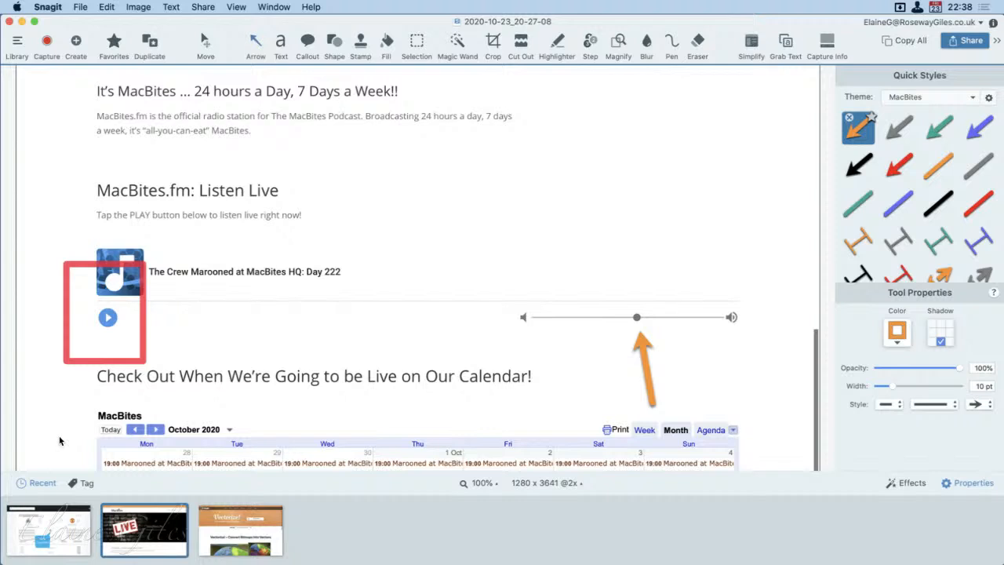
{"action": "key", "text": "super+z"}
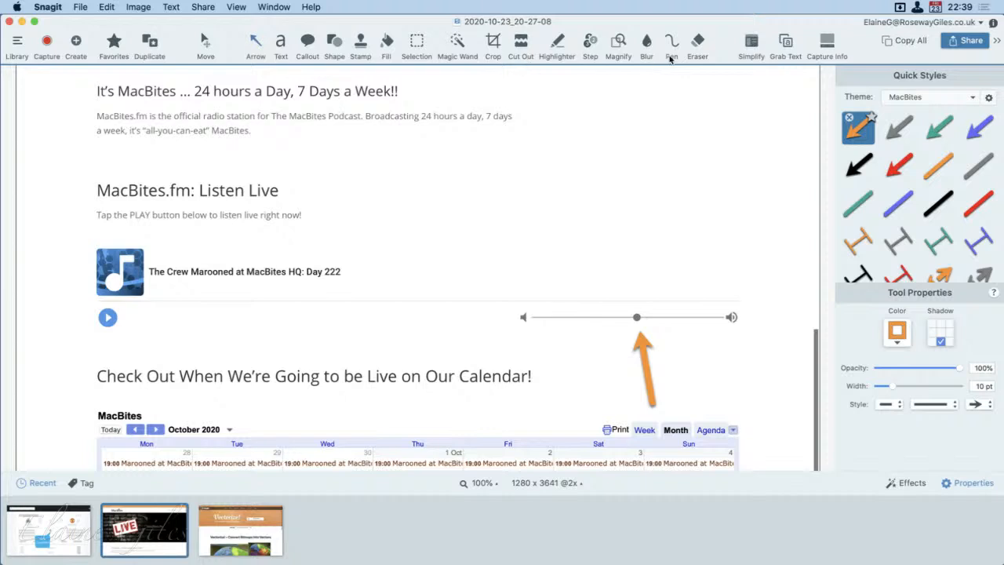
Step: Magnify the blue play button with the red-outlined circular Magnify style
{"action": "left_click", "coordinate": [617, 42]}
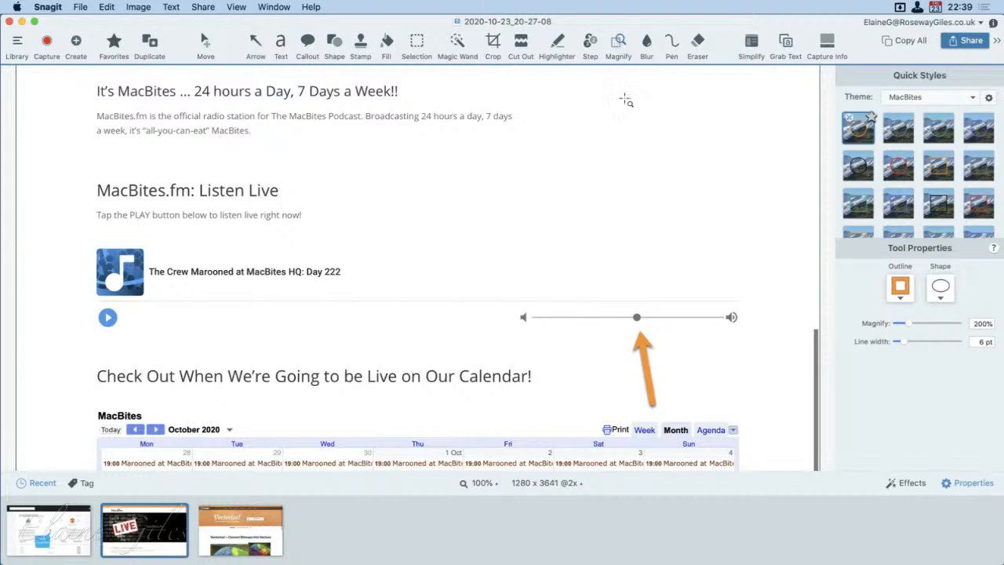
{"action": "left_click", "coordinate": [898, 168]}
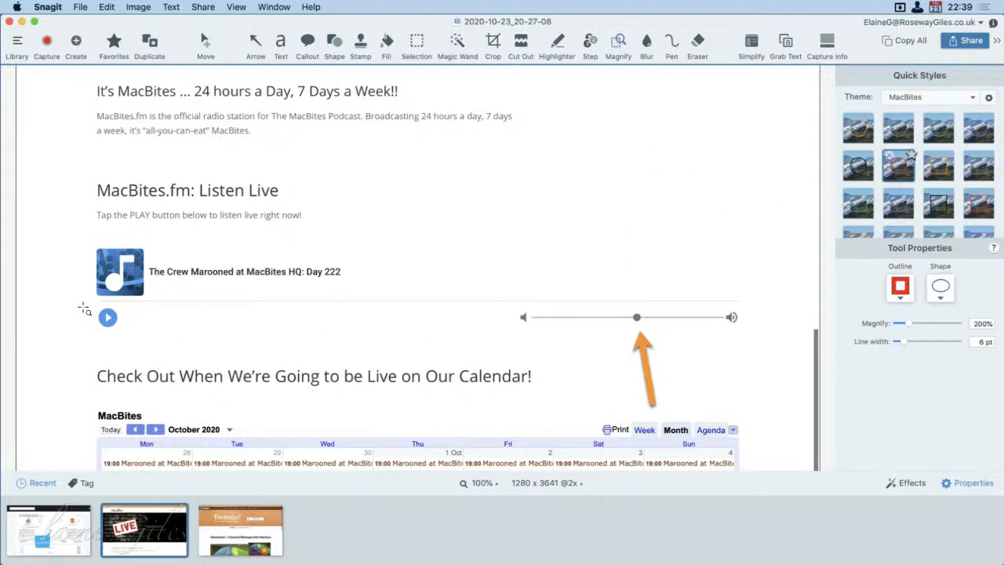
{"action": "left_click_drag", "start_coordinate": [93, 307], "coordinate": [128, 348]}
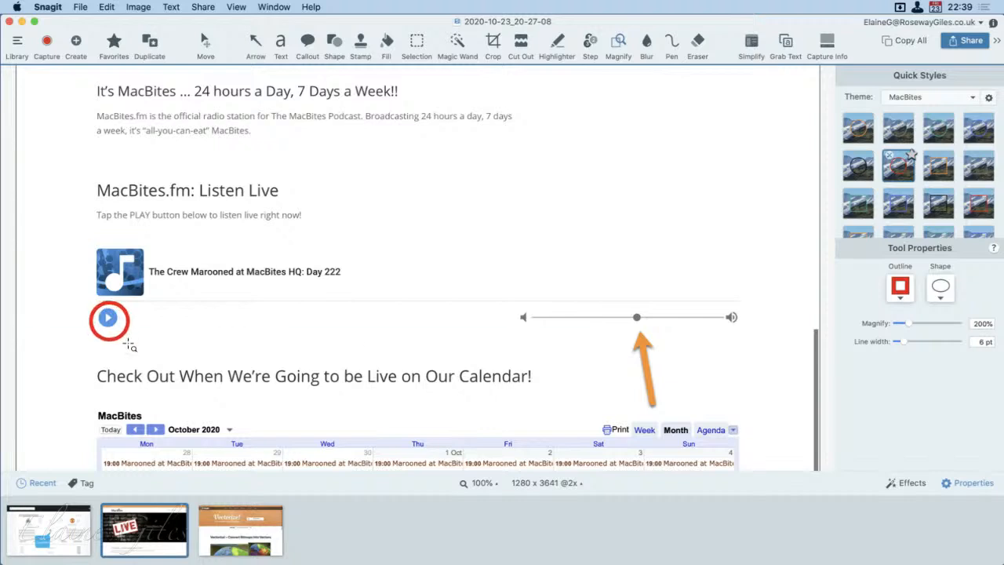
{"action": "left_click", "coordinate": [223, 428]}
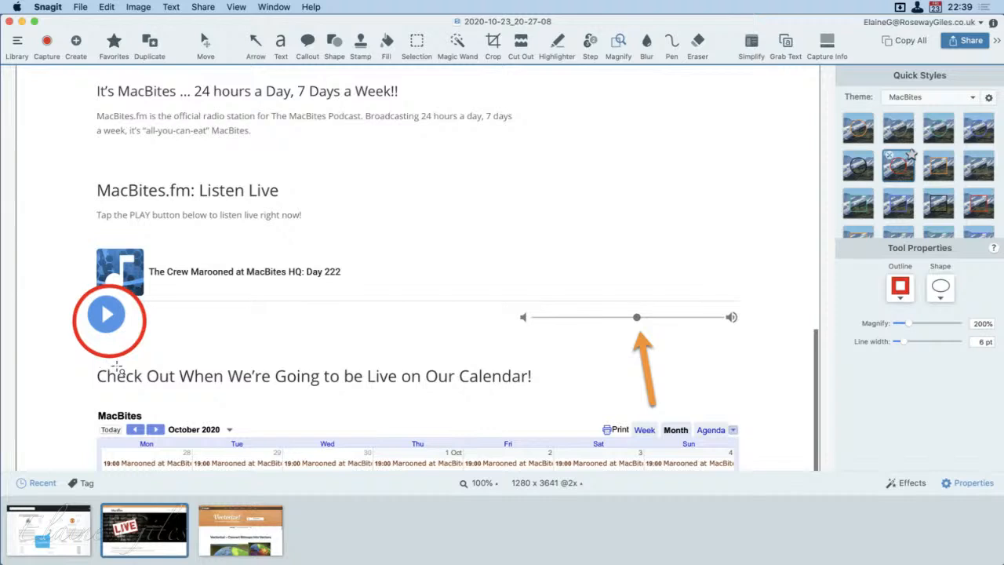
Step: Shrink the source area of the play button's magnifier so the button sits centred in the red circle
{"action": "left_click", "coordinate": [116, 363]}
{"action": "left_click", "coordinate": [114, 343]}
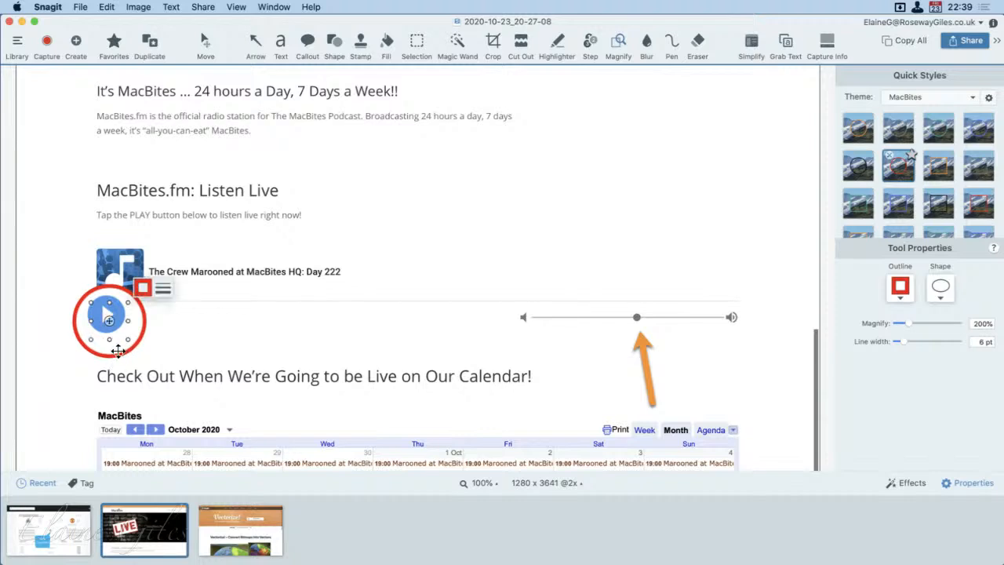
{"action": "mouse_move", "coordinate": [128, 344]}
{"action": "left_mouse_down"}
{"action": "mouse_move", "coordinate": [120, 338]}
{"action": "mouse_move", "coordinate": [120, 353]}
{"action": "mouse_move", "coordinate": [108, 339]}
{"action": "left_mouse_up"}
{"action": "left_click", "coordinate": [204, 362]}
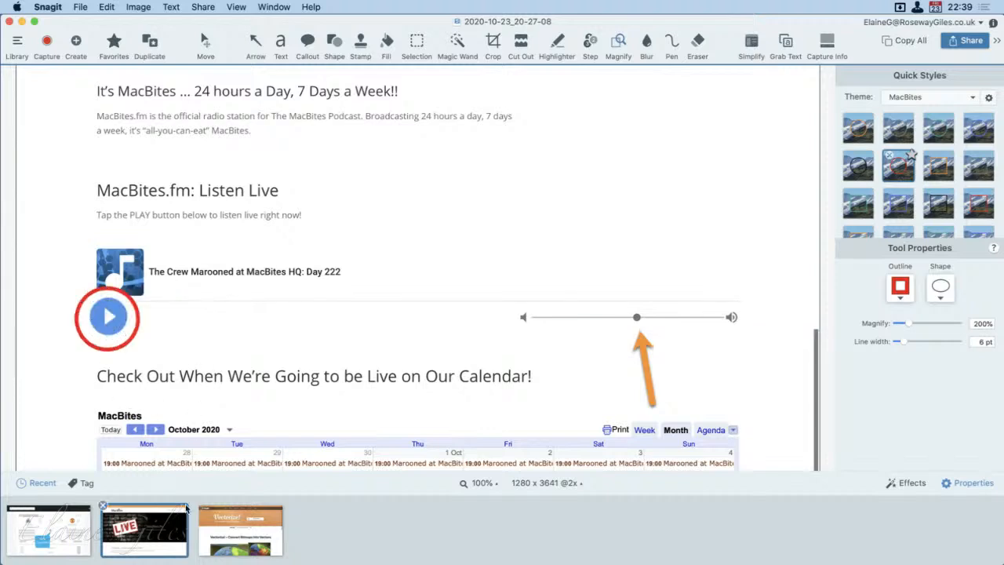
Step: Enlarge the play button magnifier's source area, pull the enlarged view out beside it, and return it over the button
{"action": "left_click", "coordinate": [122, 349]}
{"action": "left_click", "coordinate": [114, 357]}
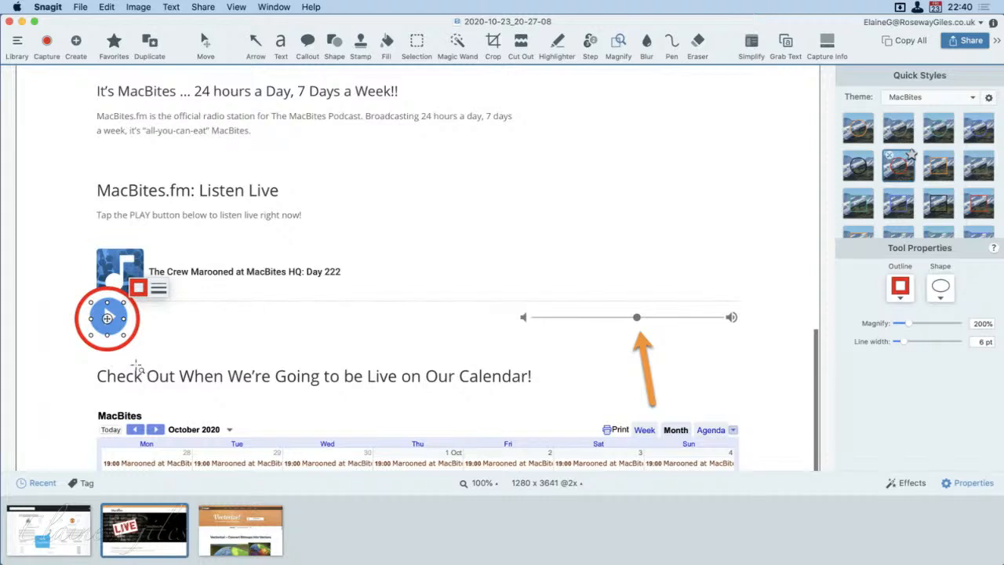
{"action": "left_click", "coordinate": [147, 371]}
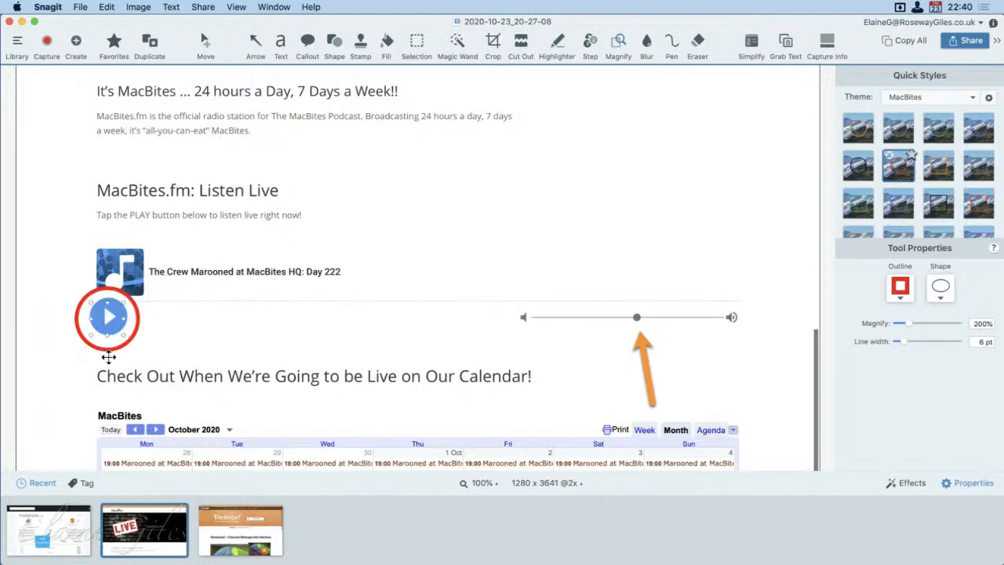
{"action": "left_click", "coordinate": [112, 338]}
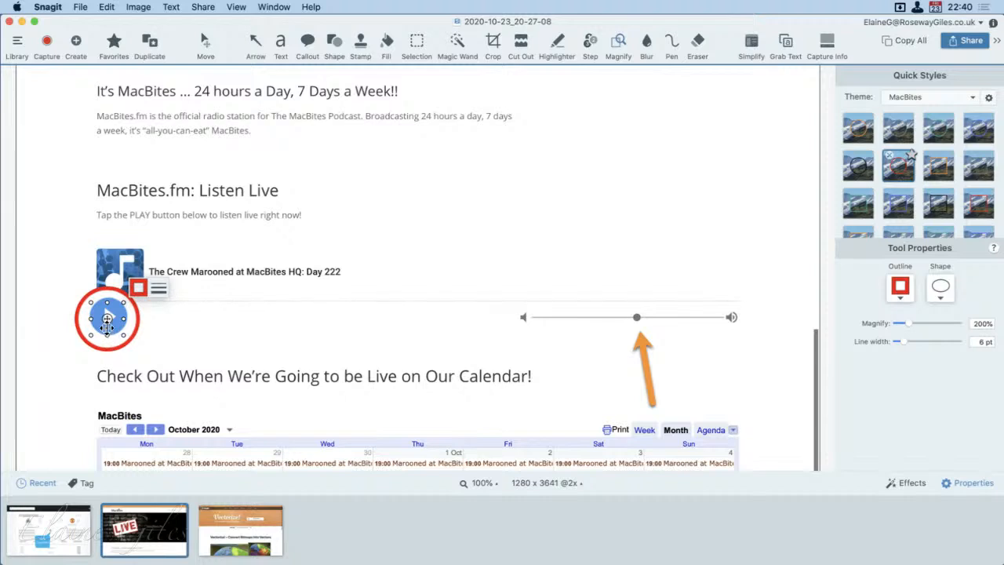
{"action": "left_click_drag", "start_coordinate": [122, 338], "coordinate": [133, 353]}
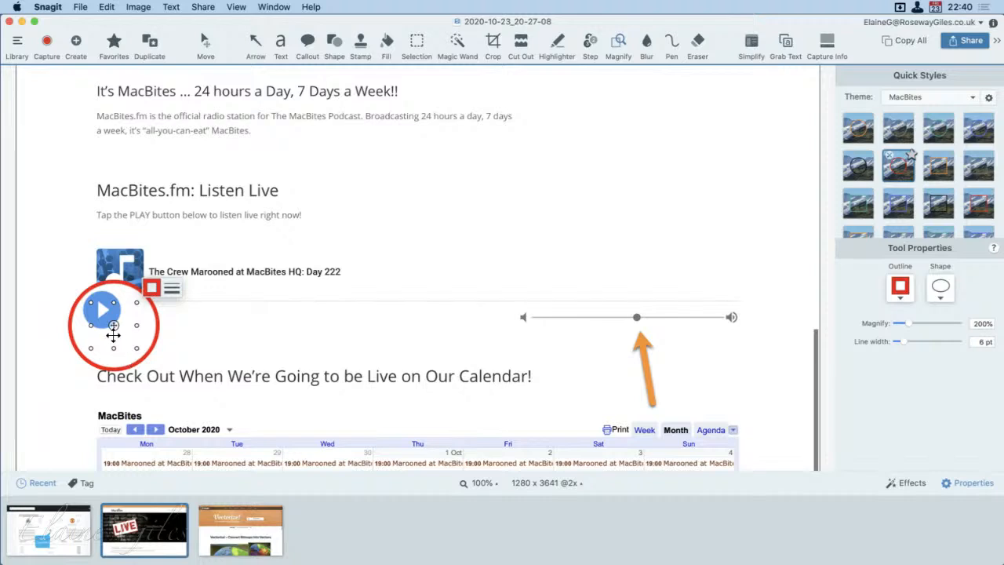
{"action": "left_click_drag", "start_coordinate": [114, 334], "coordinate": [279, 362]}
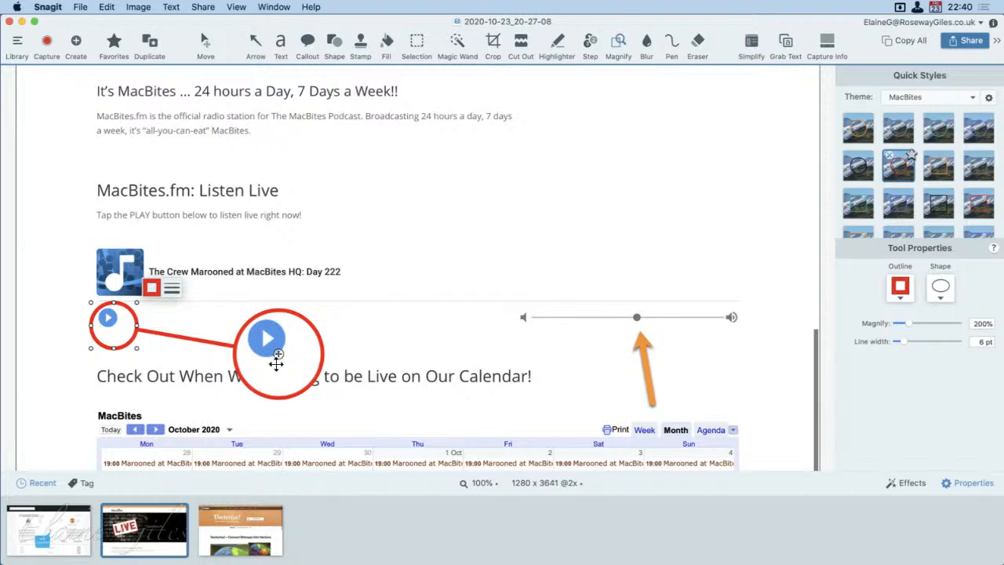
{"action": "left_click_drag", "start_coordinate": [273, 363], "coordinate": [113, 332]}
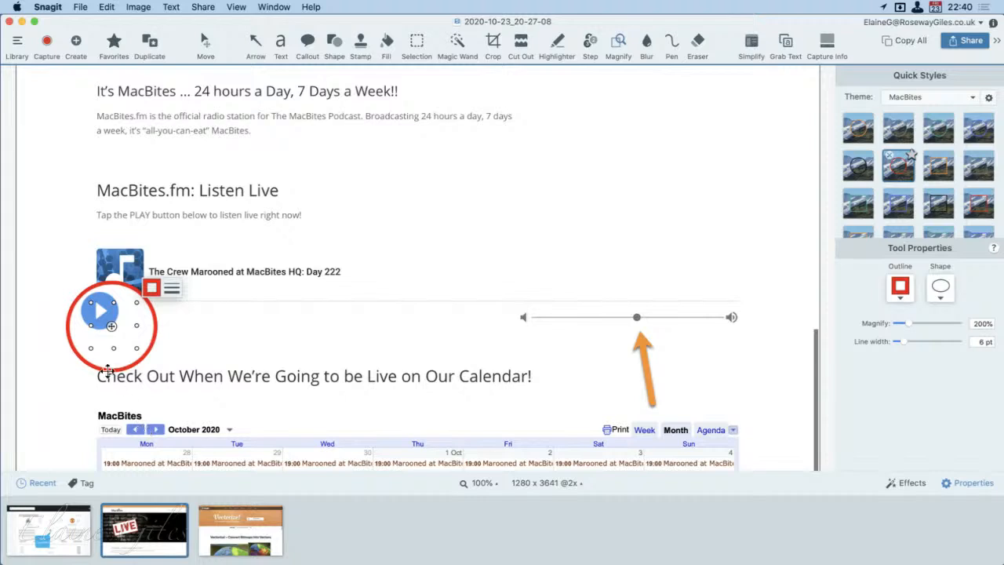
Step: Offset the enlarged play button view to the right of the original and tighten the source circle around the button
{"action": "left_click_drag", "start_coordinate": [112, 330], "coordinate": [267, 357]}
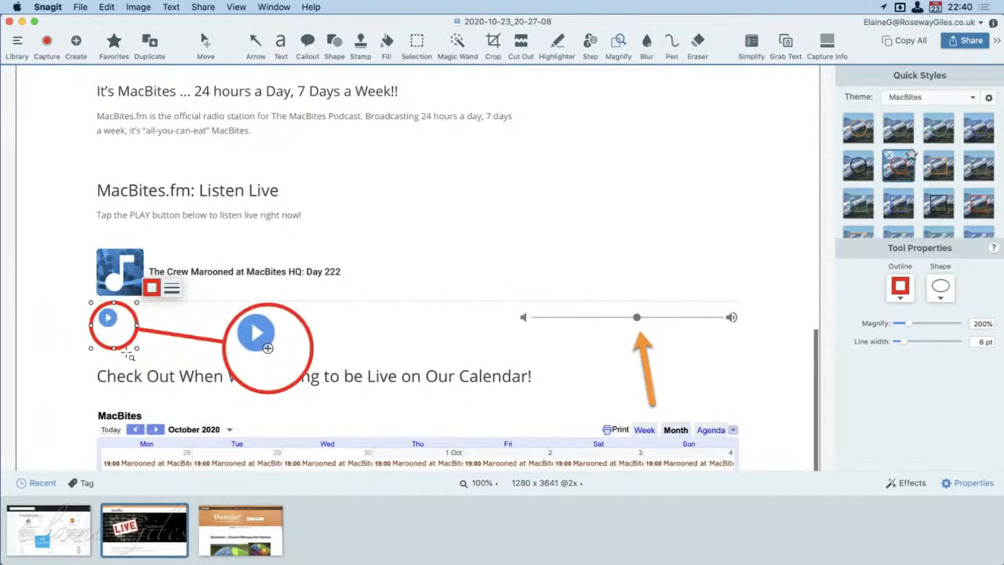
{"action": "left_click_drag", "start_coordinate": [135, 348], "coordinate": [123, 338]}
{"action": "left_click_drag", "start_coordinate": [258, 352], "coordinate": [265, 331]}
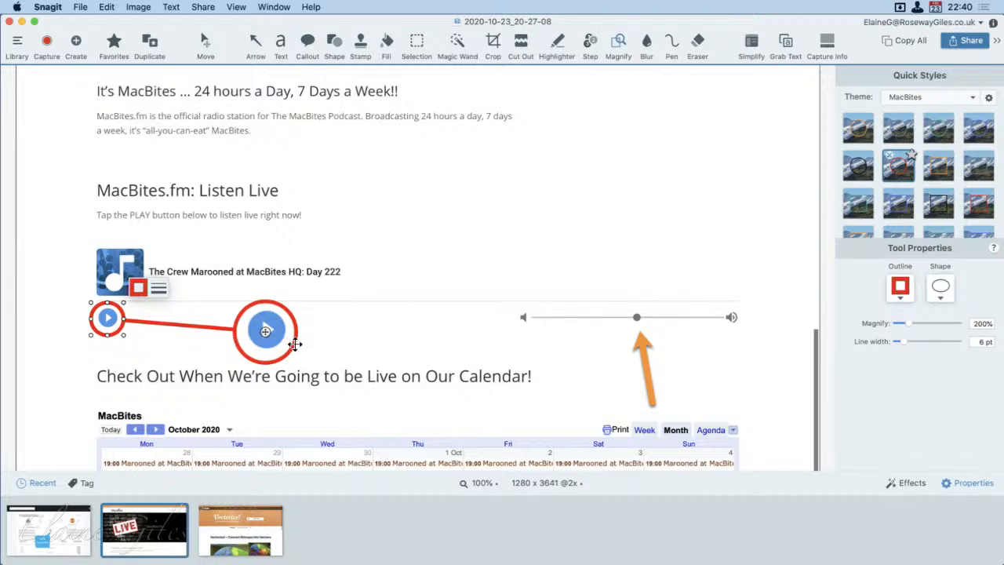
Step: Replace the orange arrow below the volume slider with a red circular magnifier on the knob, its enlarged view offset up and left
{"action": "left_click", "coordinate": [643, 365]}
{"action": "key", "text": "Delete"}
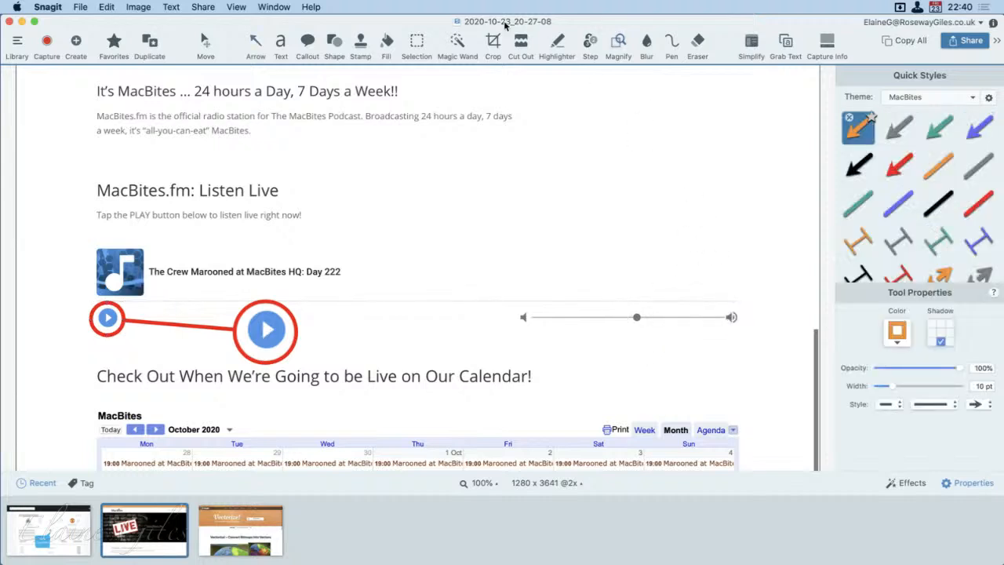
{"action": "left_click", "coordinate": [619, 44]}
{"action": "left_click_drag", "start_coordinate": [611, 307], "coordinate": [476, 227]}
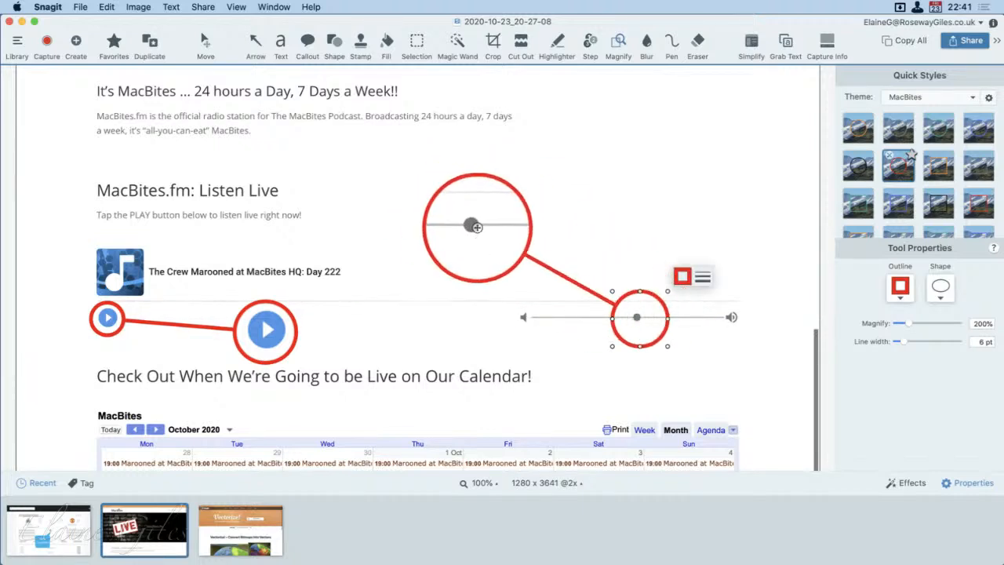
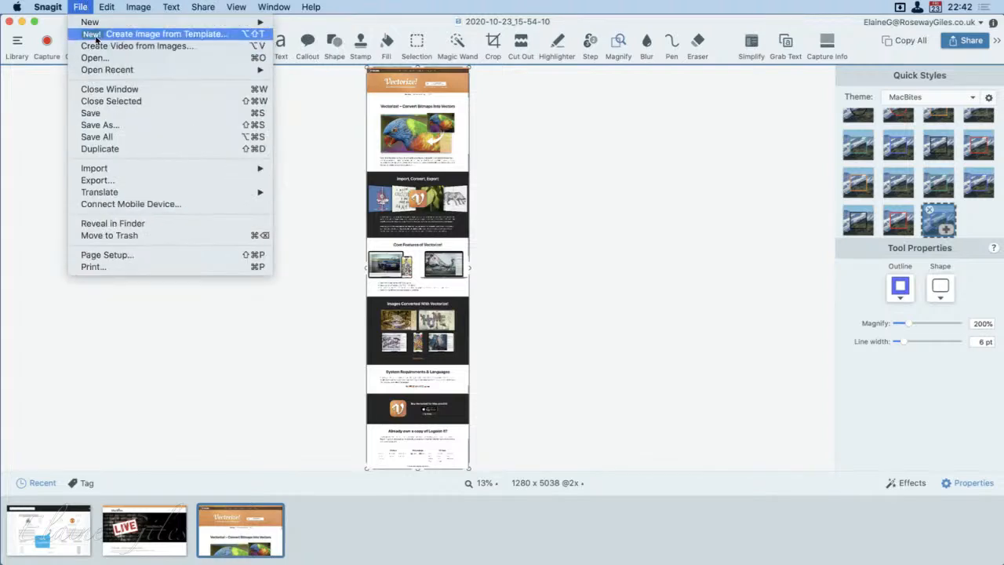
Step: Start creating an image from a template and browse the available template layouts, including the basic, Beach Day, Deep Sea Planet and Industrial designs
{"action": "left_click", "coordinate": [96, 37]}
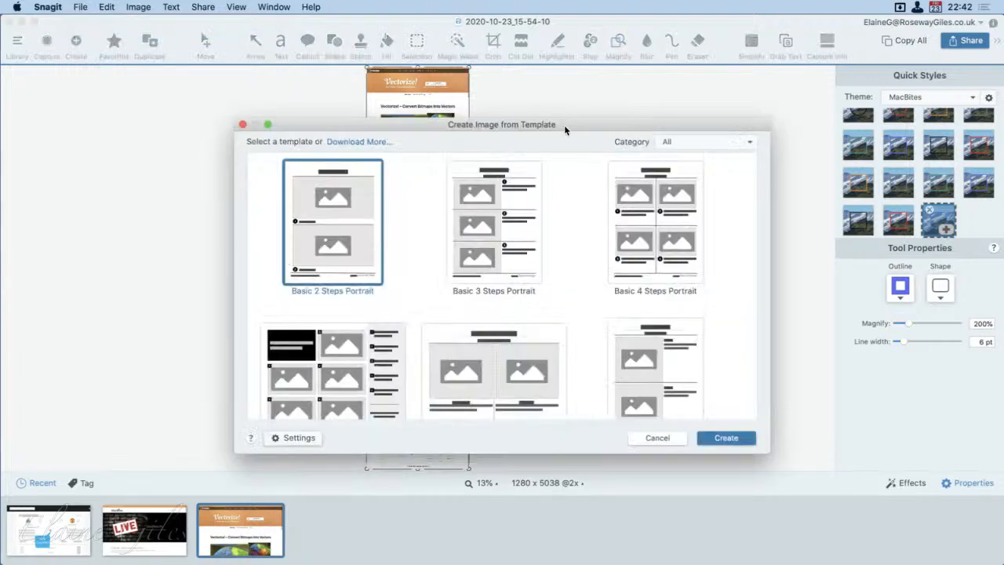
{"action": "left_click_drag", "start_coordinate": [564, 125], "coordinate": [550, 110]}
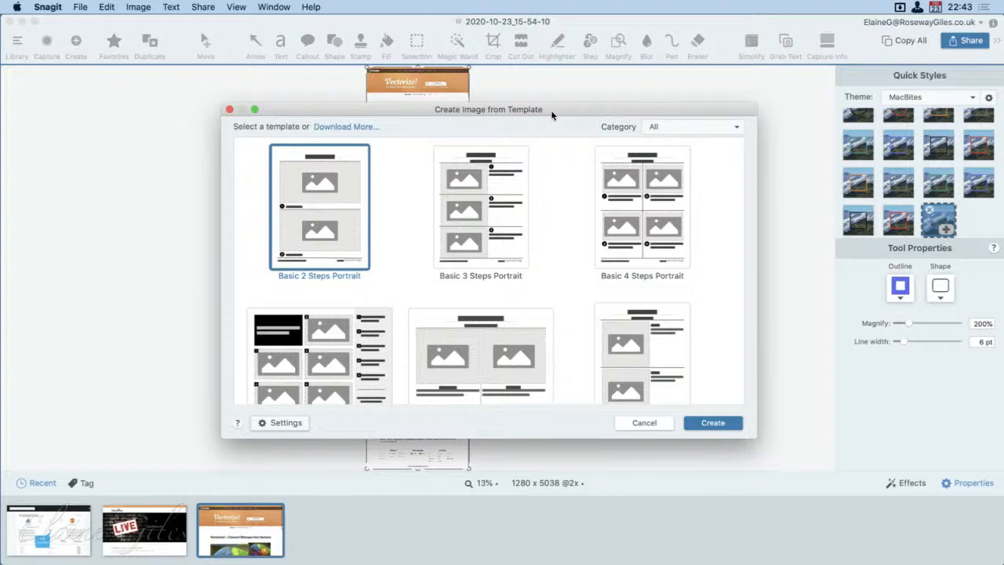
{"action": "scroll", "coordinate": [594, 351], "scroll_direction": "down", "scroll_amount": 5}
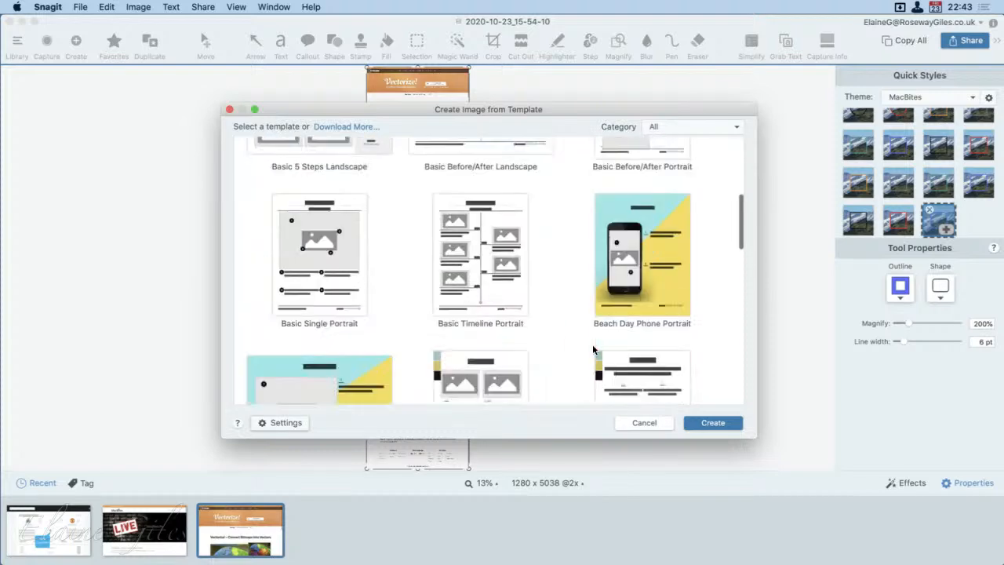
{"action": "scroll", "coordinate": [594, 350], "scroll_direction": "down", "scroll_amount": 5}
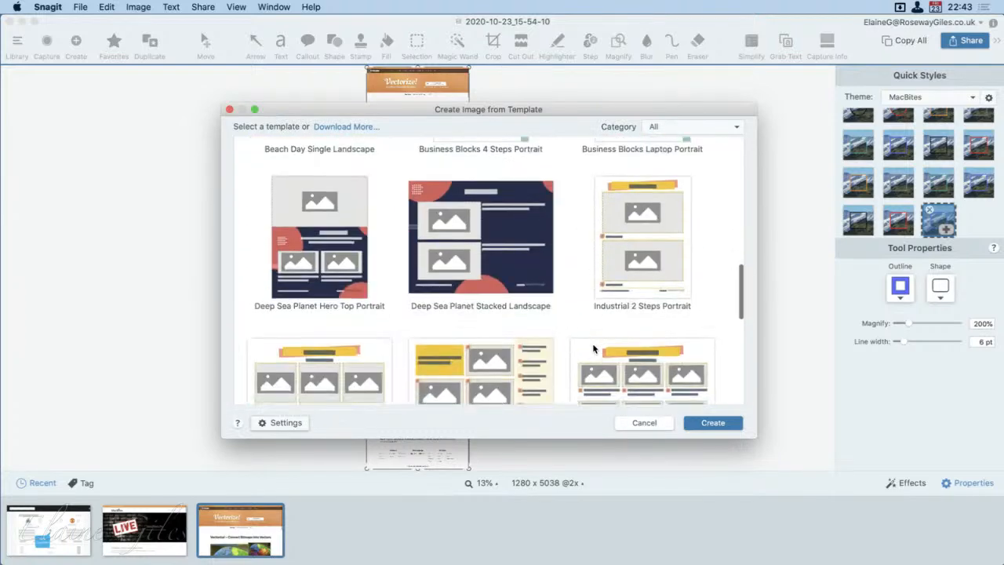
{"action": "scroll", "coordinate": [594, 349], "scroll_direction": "down", "scroll_amount": 3}
{"action": "scroll", "coordinate": [594, 350], "scroll_direction": "down", "scroll_amount": 4}
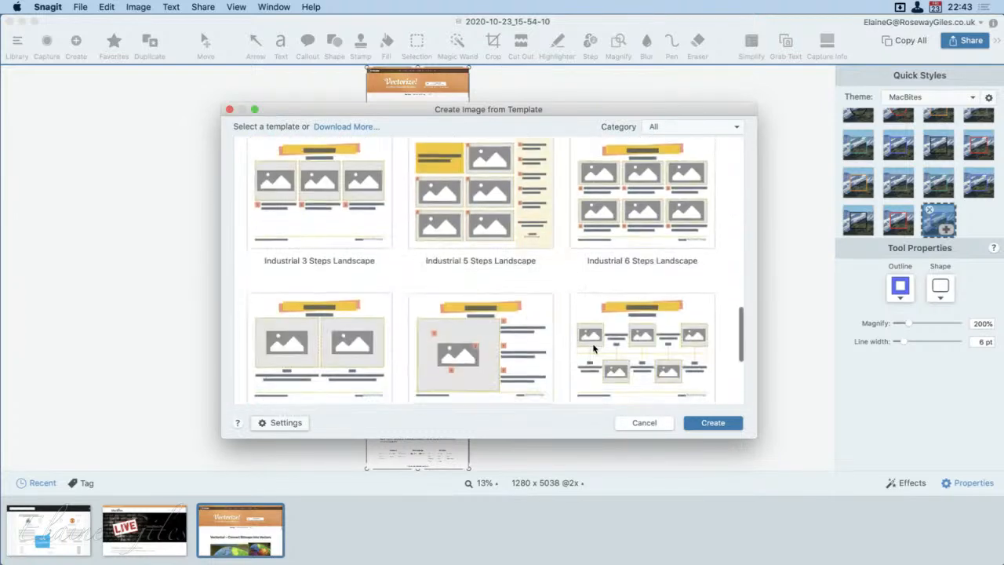
{"action": "scroll", "coordinate": [594, 350], "scroll_direction": "up", "scroll_amount": 5}
{"action": "scroll", "coordinate": [593, 350], "scroll_direction": "up", "scroll_amount": 5}
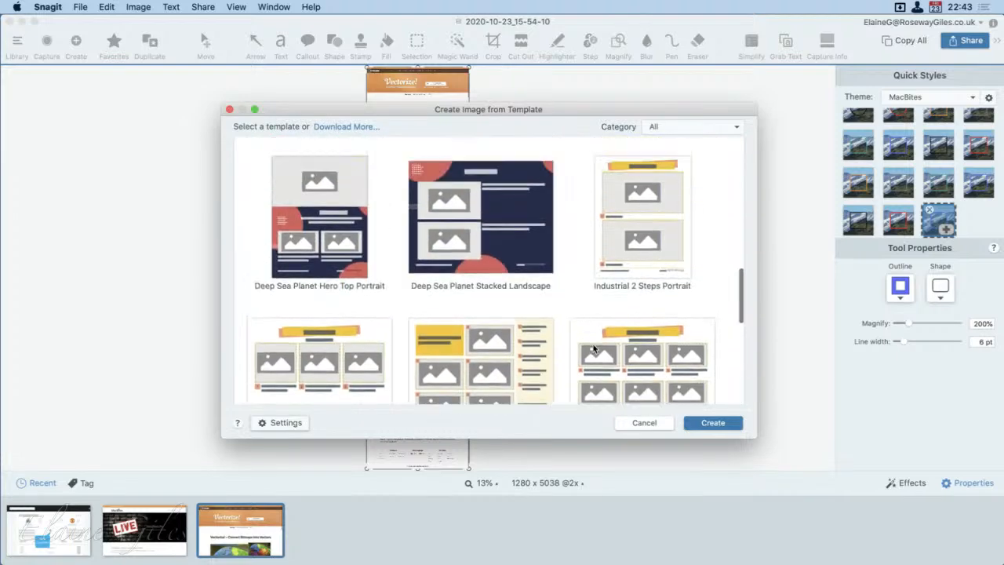
{"action": "scroll", "coordinate": [593, 351], "scroll_direction": "up", "scroll_amount": 3}
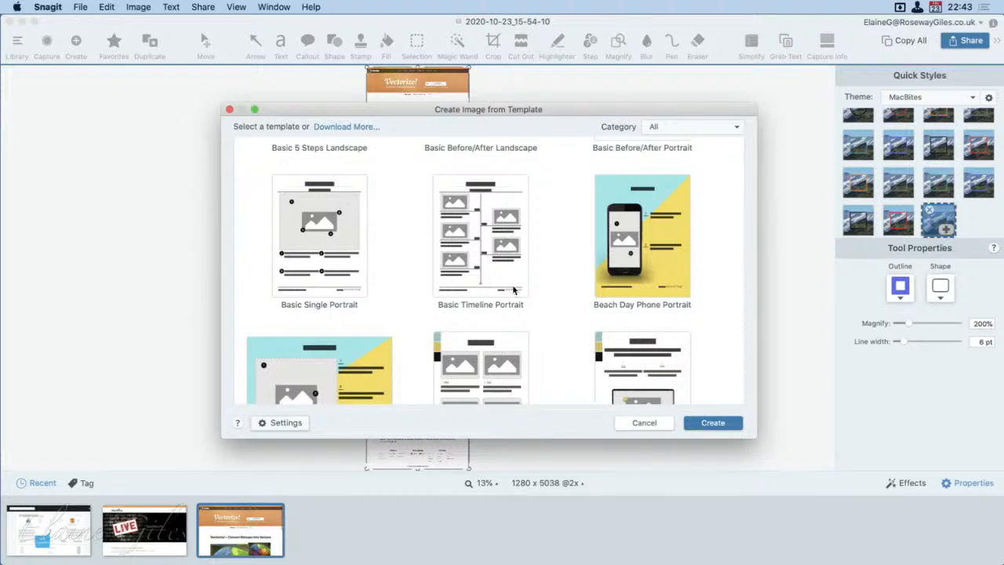
{"action": "scroll", "coordinate": [512, 289], "scroll_direction": "down", "scroll_amount": 2}
{"action": "scroll", "coordinate": [511, 290], "scroll_direction": "up", "scroll_amount": 2}
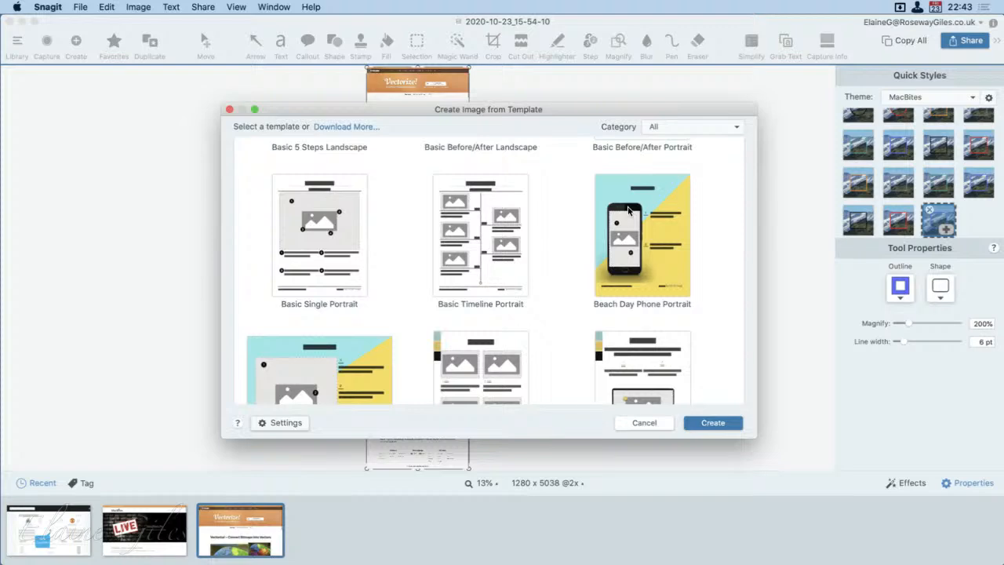
Step: Switch to Finder, minimize its window, import the phone home-screen capture IMG_9A8AD54494D9-1.jpeg into Snagit's recent captures, and return to Snagit
{"action": "key", "text": "super+Tab"}
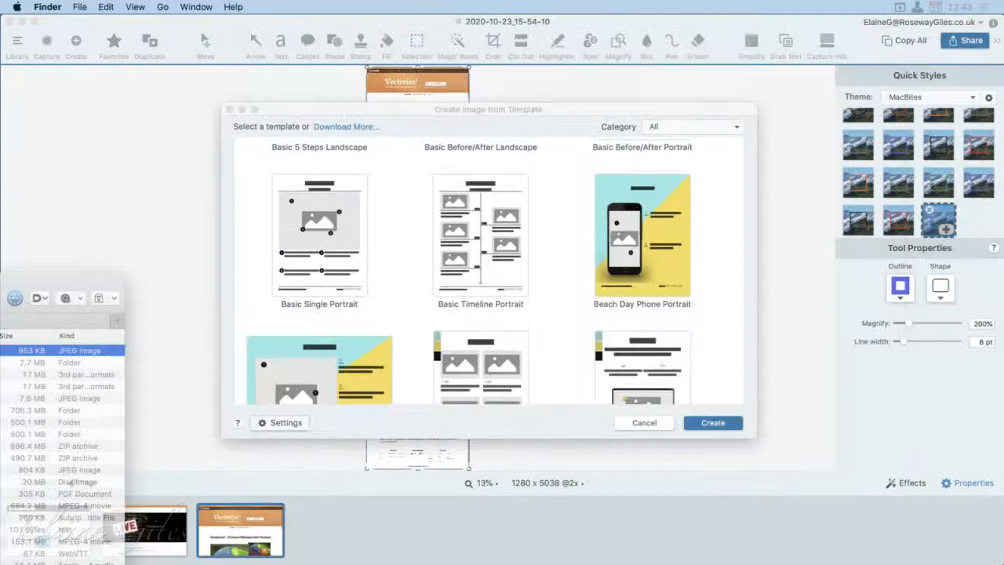
{"action": "key", "text": "super+m"}
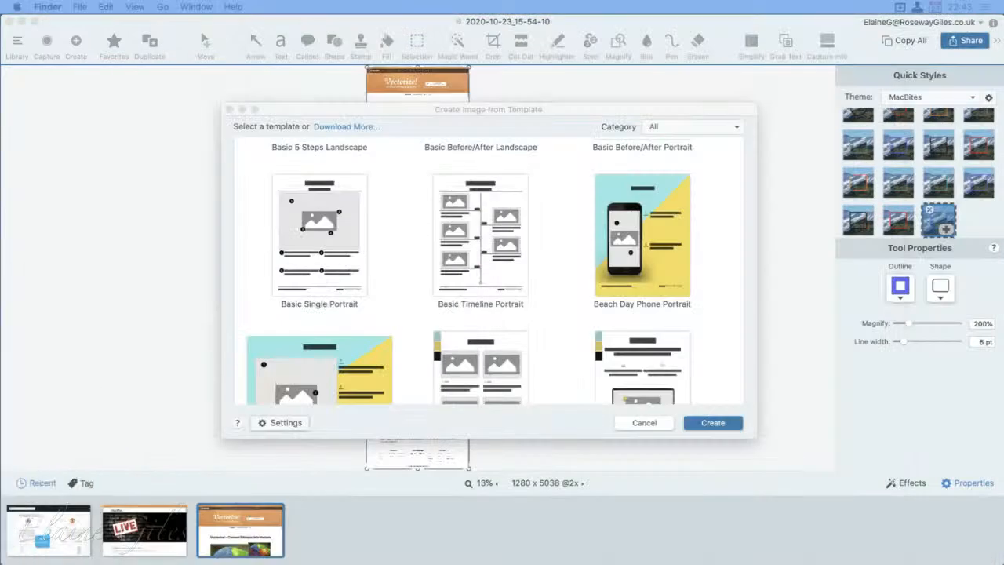
{"action": "left_click_drag", "start_coordinate": [181, 558], "coordinate": [392, 533]}
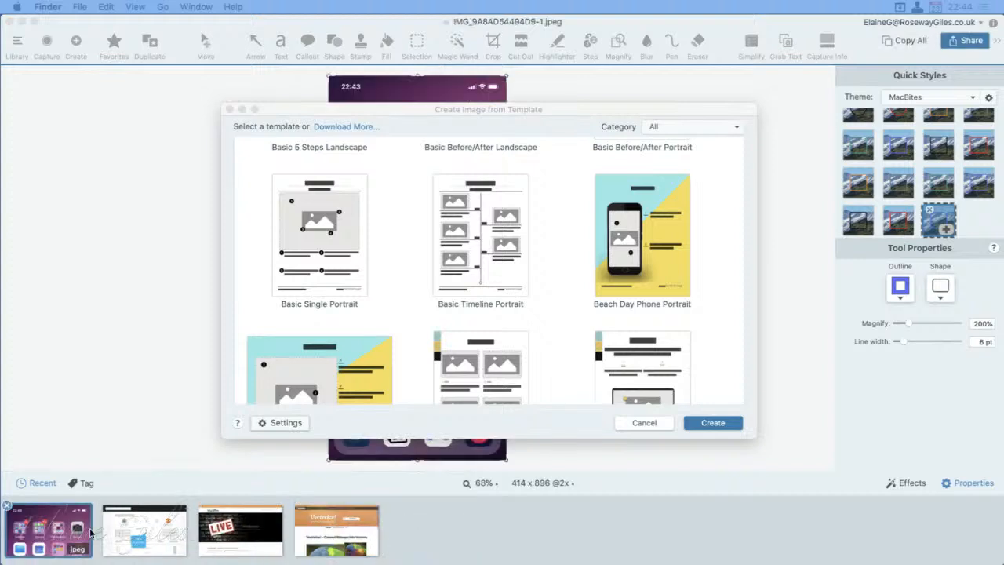
{"action": "left_click", "coordinate": [50, 531]}
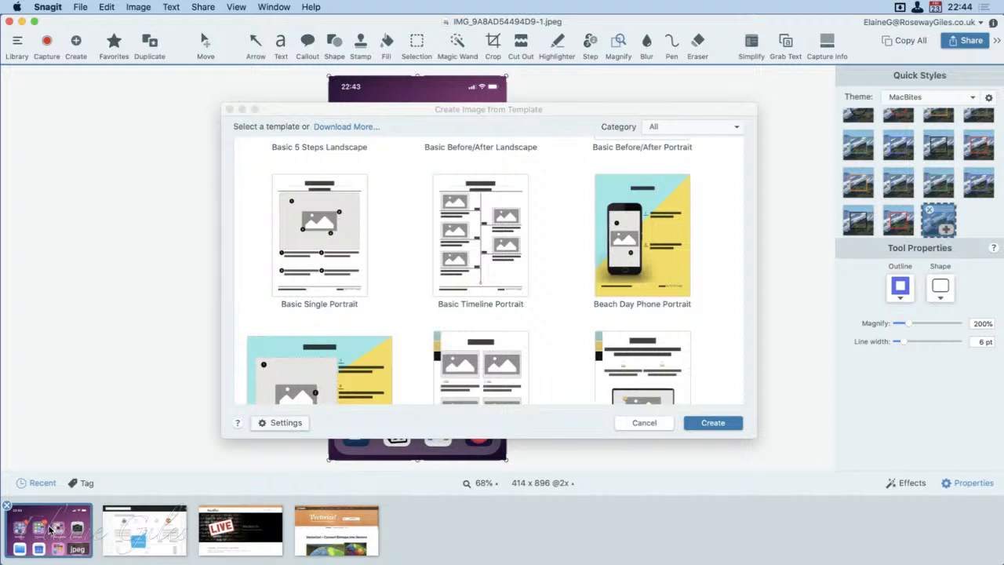
Step: Create a new image from the Beach Day Phone Portrait template
{"action": "left_click", "coordinate": [639, 247]}
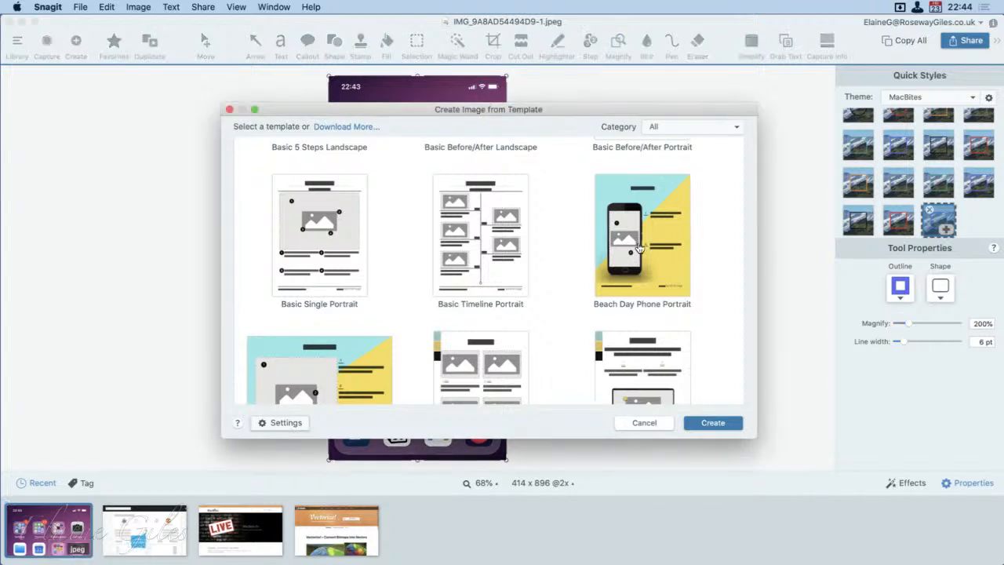
{"action": "left_click", "coordinate": [640, 248]}
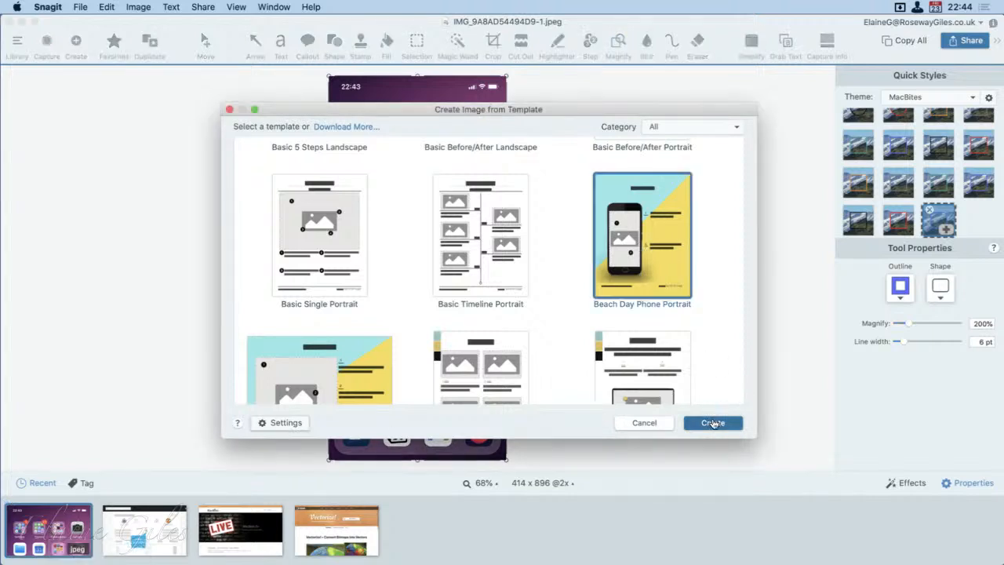
{"action": "left_click", "coordinate": [713, 422]}
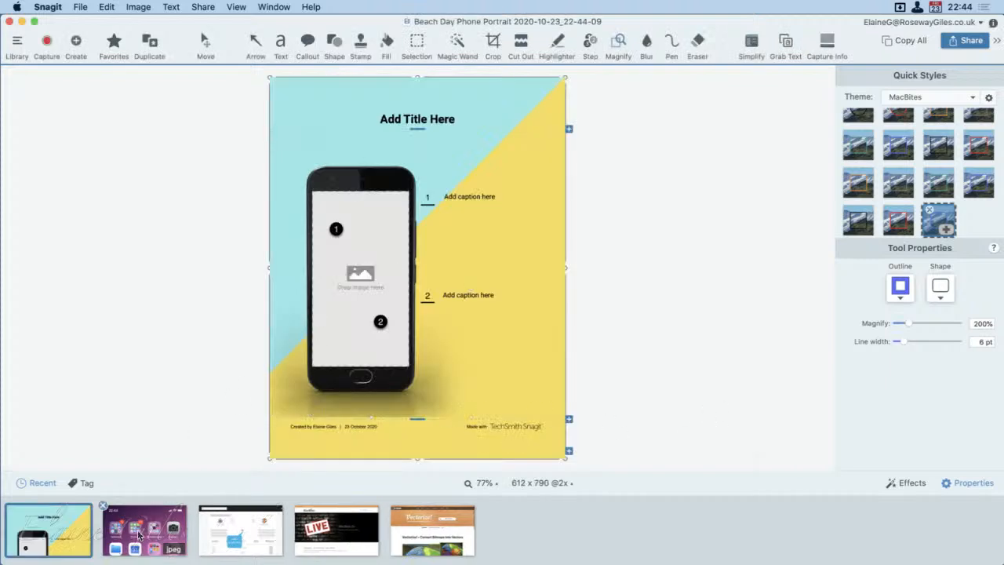
Step: Fill the phone's image placeholder with the imported home-screen capture, and select the two caption boxes beside the phone
{"action": "left_click_drag", "start_coordinate": [141, 537], "coordinate": [351, 322]}
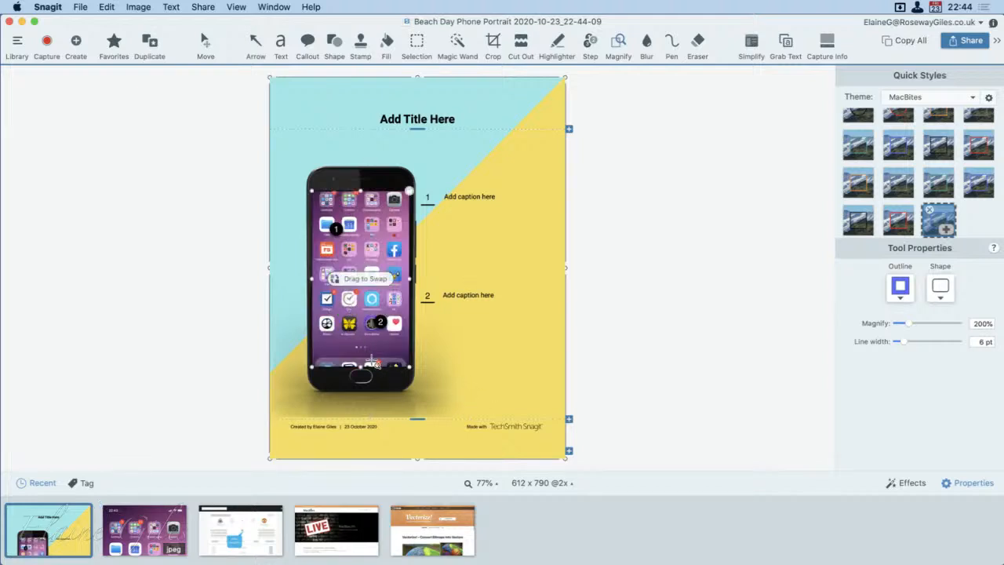
{"action": "left_click", "coordinate": [366, 349]}
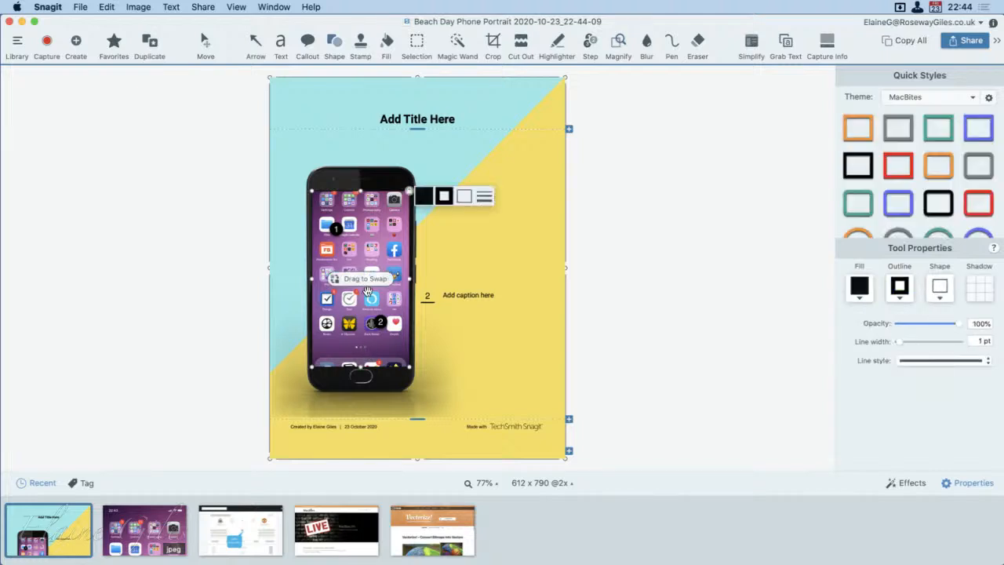
{"action": "left_click", "coordinate": [502, 371]}
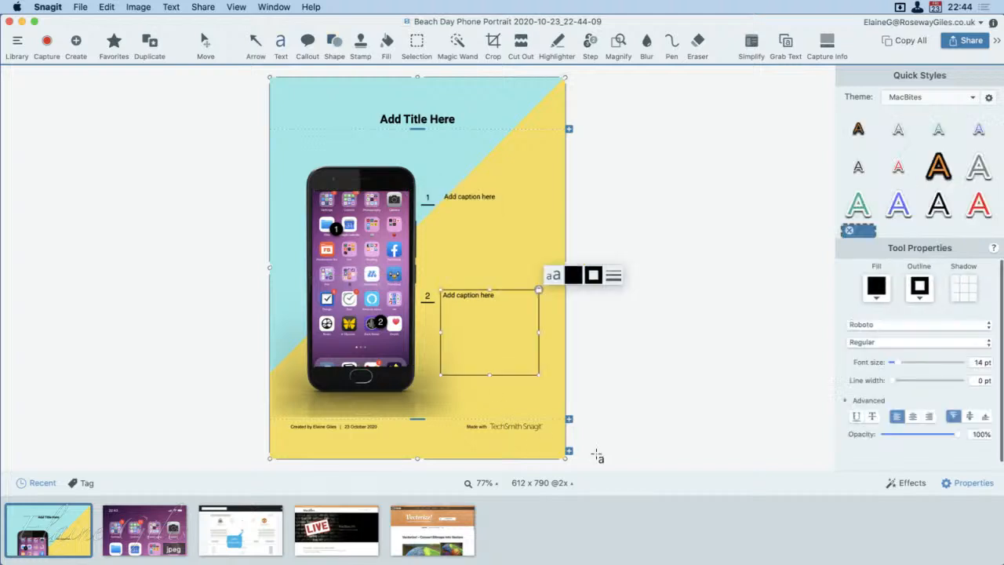
{"action": "left_click", "coordinate": [474, 201]}
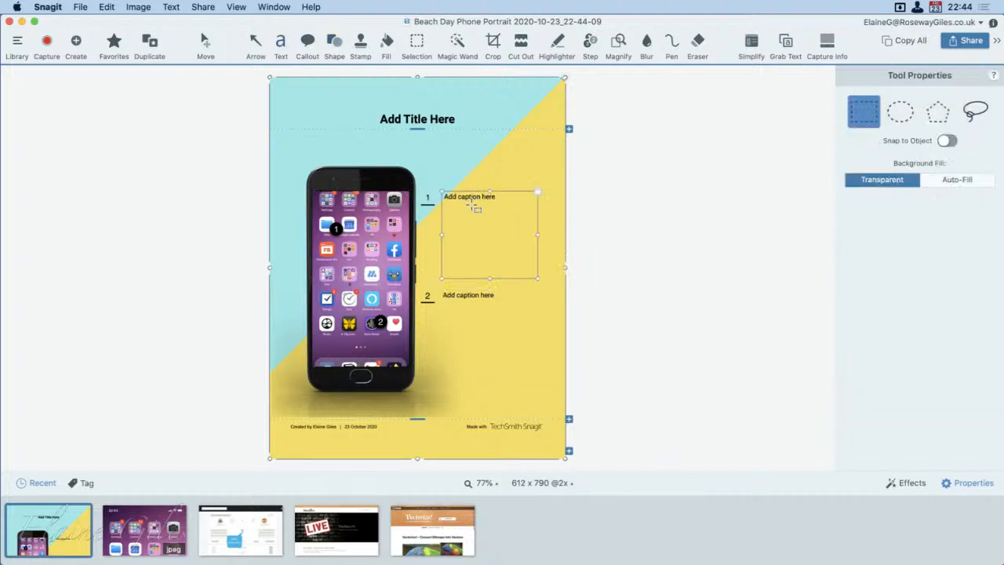
Step: Replace the template's placeholder title with "What Does Your Homescreen Look Like?"
{"action": "left_click", "coordinate": [417, 119]}
{"action": "left_click", "coordinate": [417, 119]}
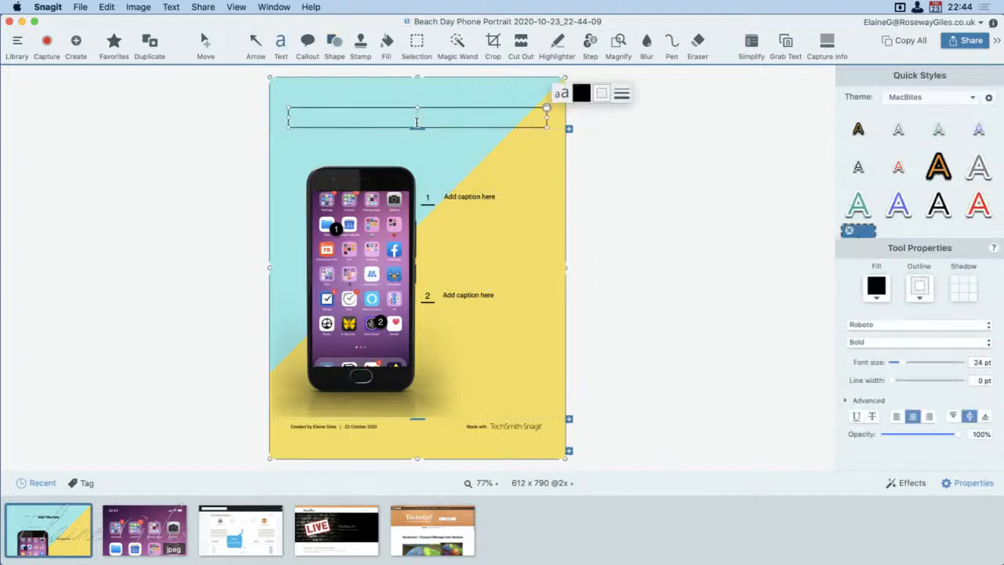
{"action": "type", "text": "What Does Yo"}
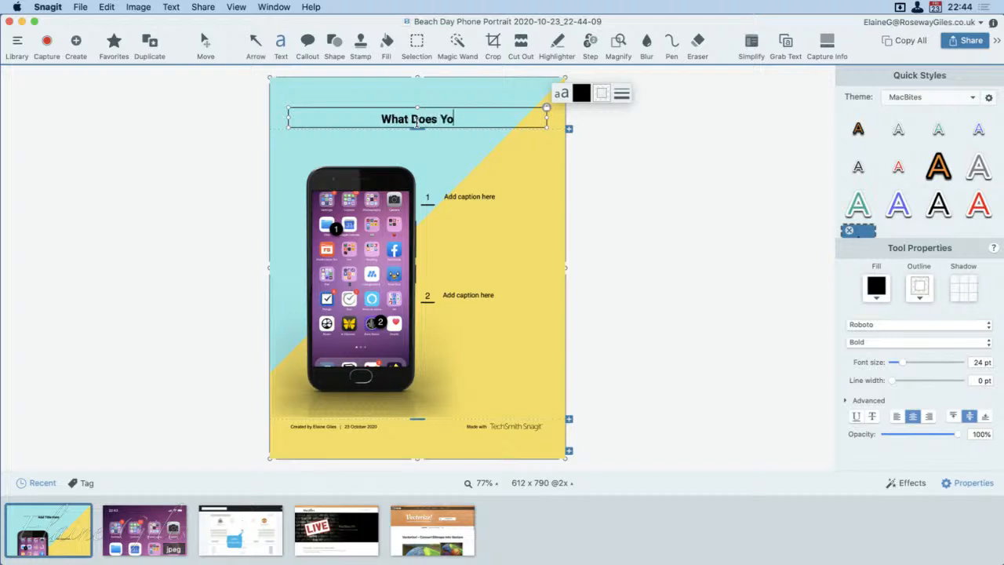
{"action": "type", "text": "ur Homesc"}
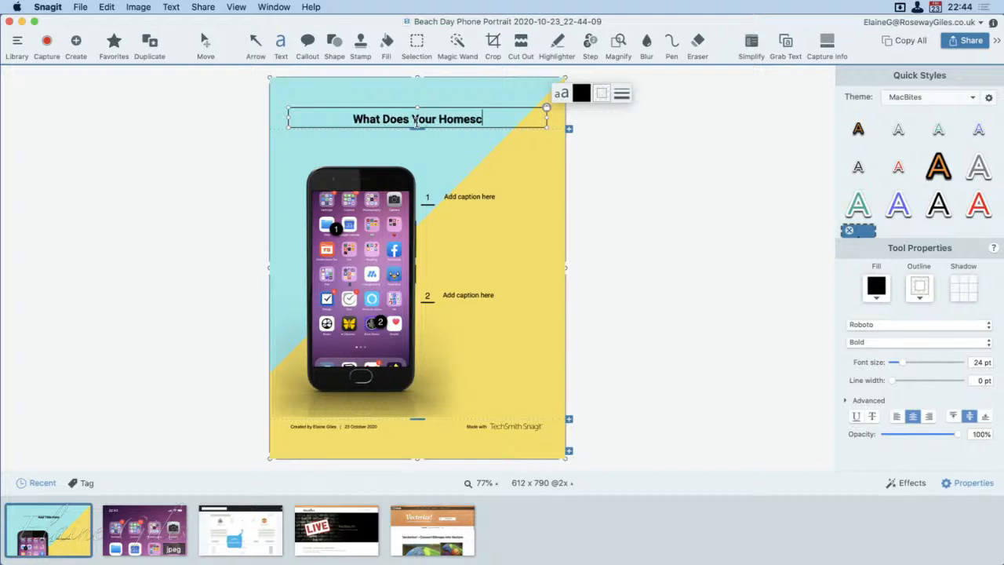
{"action": "type", "text": "reen Look"}
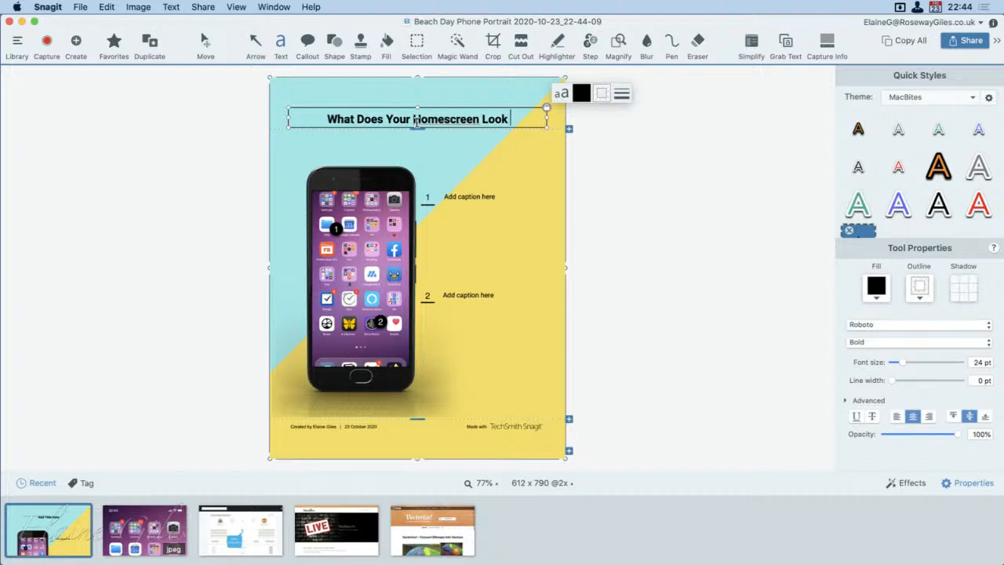
{"action": "type", "text": " Like?"}
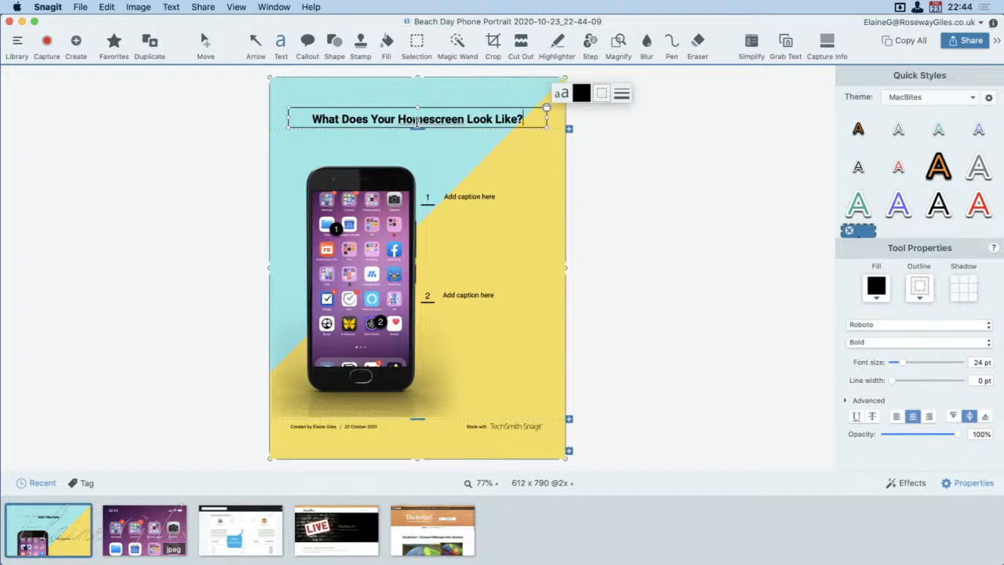
Step: Select the first caption box, followed by the second one, to show where the numbered captions go
{"action": "left_click", "coordinate": [462, 196]}
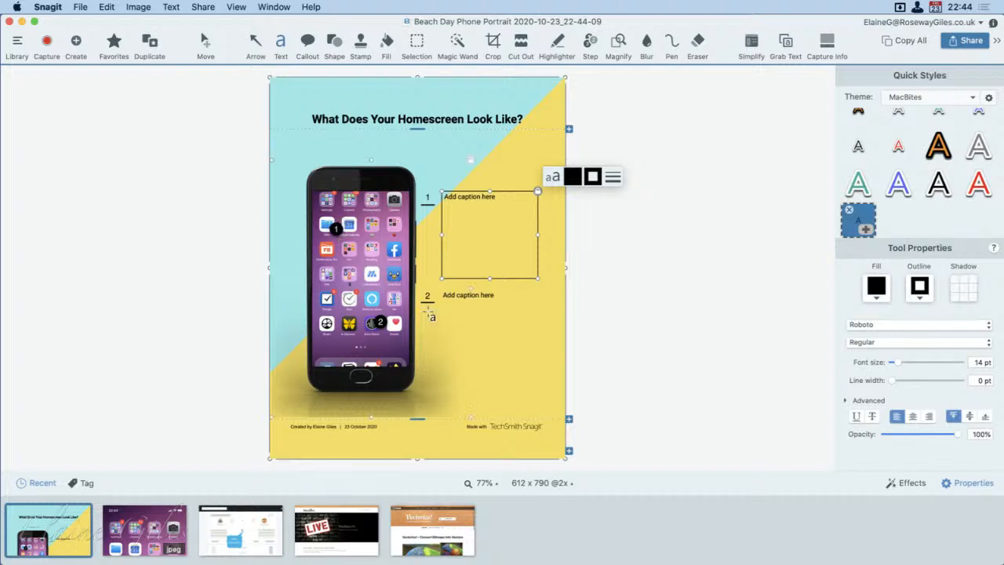
{"action": "left_click", "coordinate": [458, 333]}
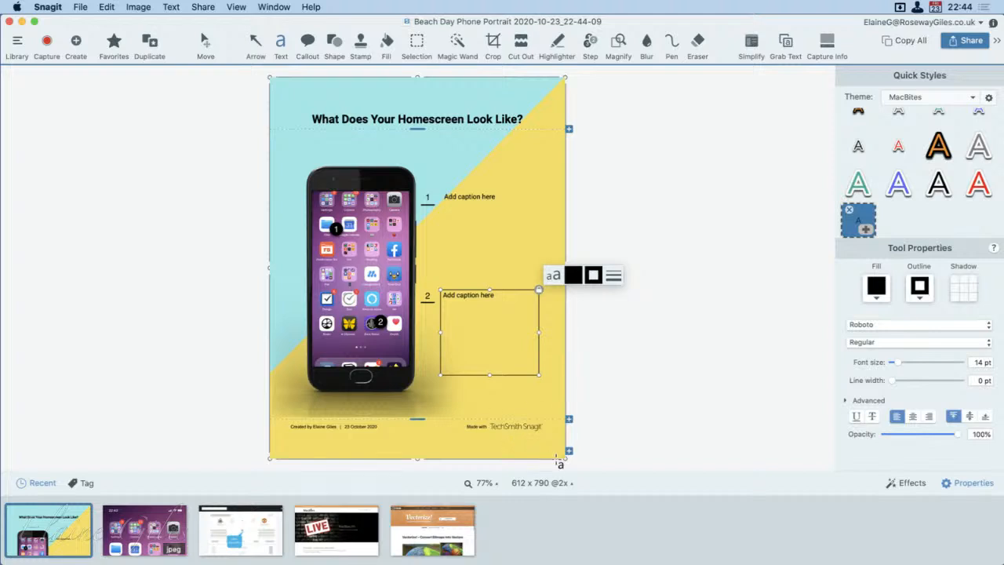
{"action": "key", "text": "s"}
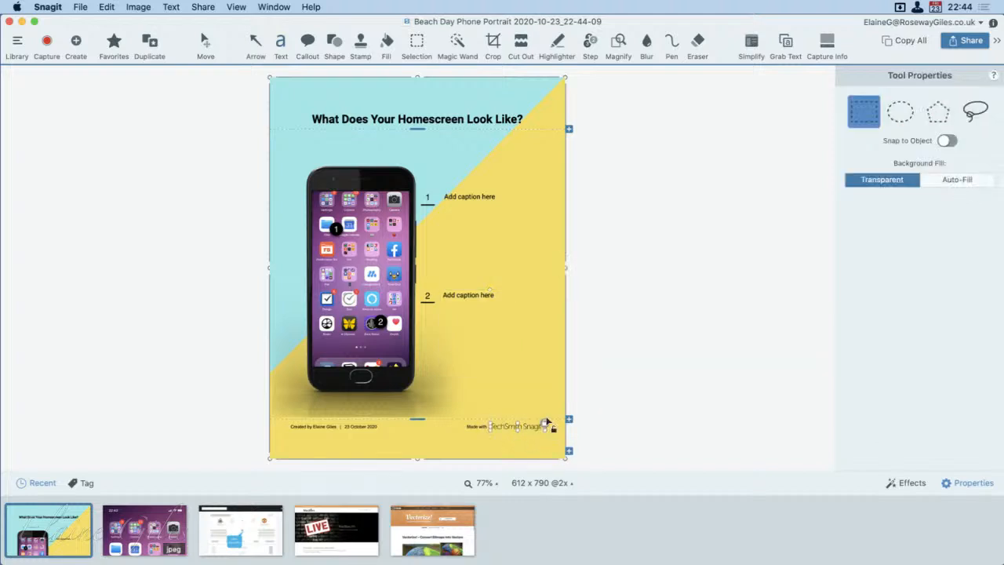
Step: Select the TechSmith Snagit logo in the template's footer and examine it up close
{"action": "left_click", "coordinate": [547, 428]}
{"action": "scroll", "coordinate": [527, 434], "scroll_direction": "up", "scroll_amount": 10}
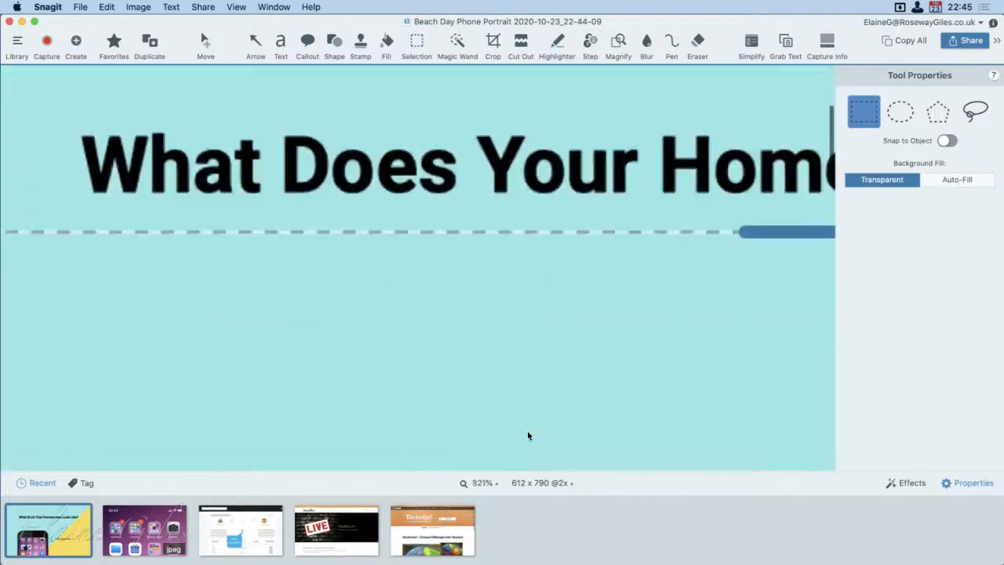
{"action": "scroll", "coordinate": [528, 435], "scroll_direction": "down", "scroll_amount": 10}
{"action": "scroll", "coordinate": [527, 436], "scroll_direction": "up", "scroll_amount": 5}
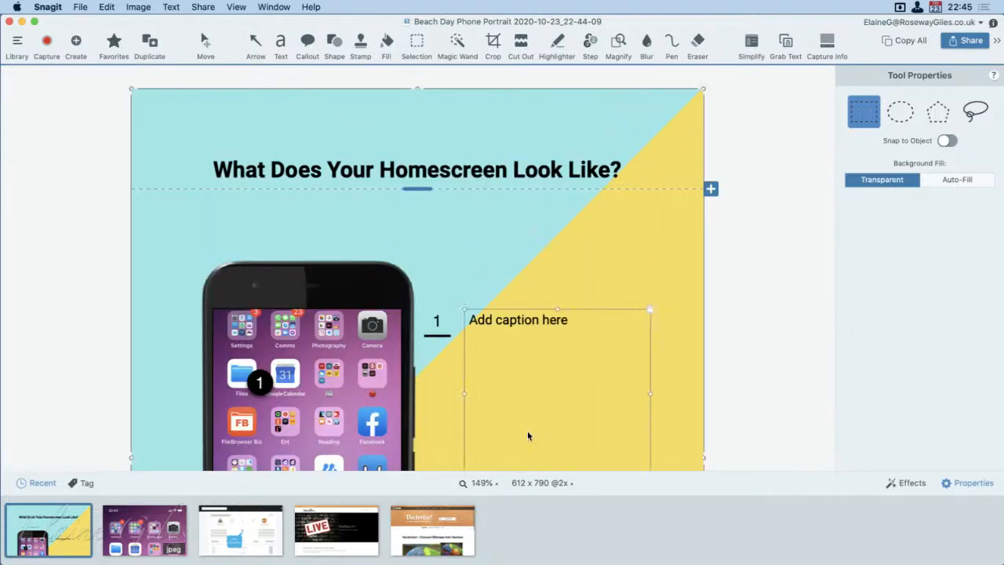
{"action": "scroll", "coordinate": [528, 436], "scroll_direction": "down", "scroll_amount": 5}
{"action": "scroll", "coordinate": [527, 436], "scroll_direction": "down", "scroll_amount": 3}
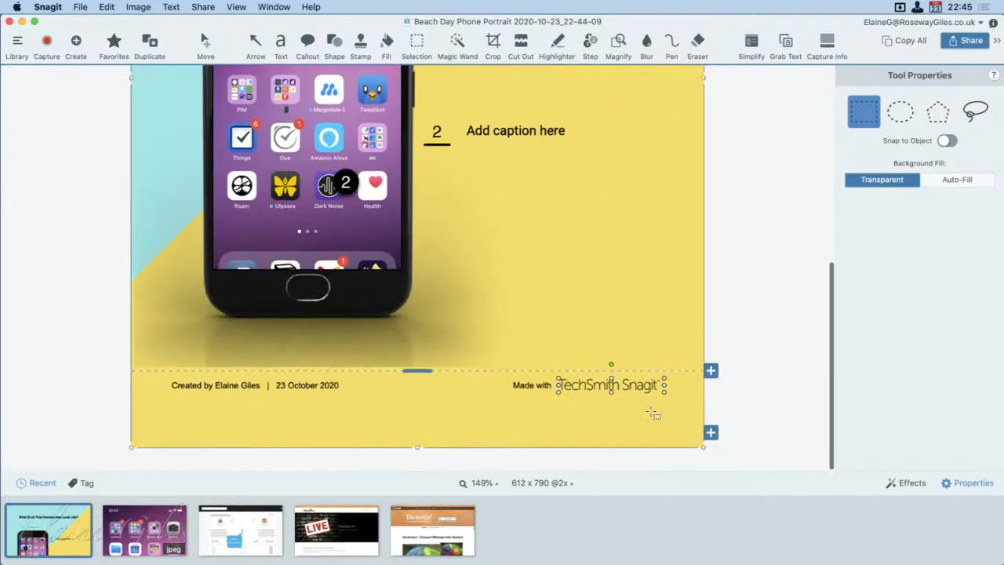
{"action": "scroll", "coordinate": [651, 411], "scroll_direction": "up", "scroll_amount": 6}
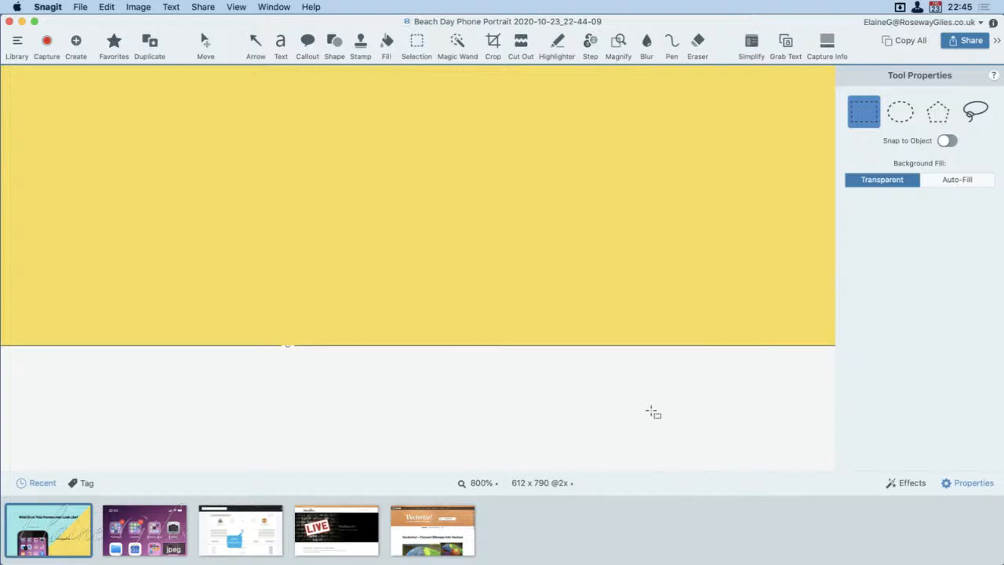
{"action": "scroll", "coordinate": [699, 264], "scroll_direction": "down", "scroll_amount": 6}
{"action": "scroll", "coordinate": [699, 265], "scroll_direction": "up", "scroll_amount": 4}
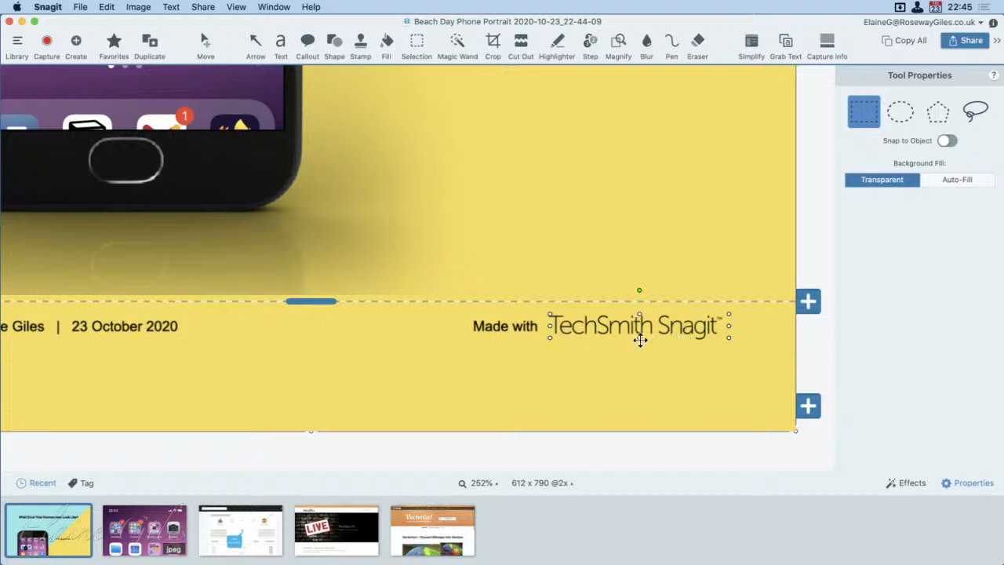
Step: Extend the footer's "Made with" text to read "Made with Clarify"
{"action": "left_click", "coordinate": [524, 327]}
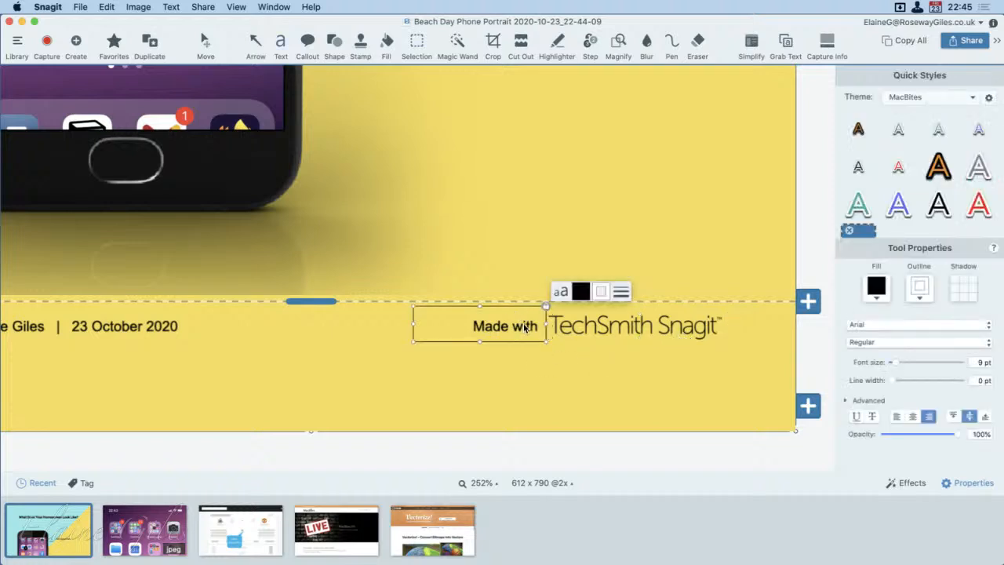
{"action": "left_click", "coordinate": [547, 316], "text": "shift"}
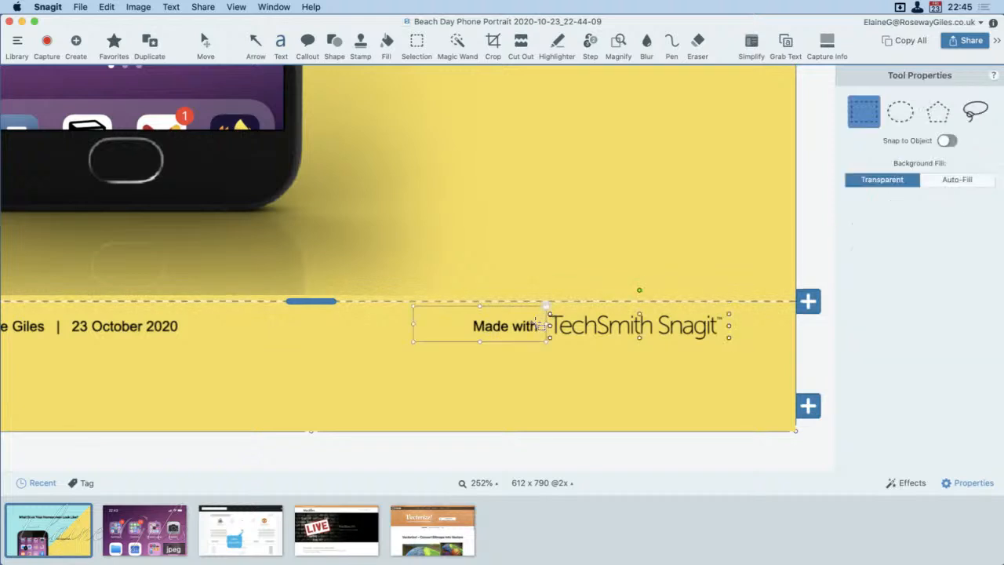
{"action": "left_click", "coordinate": [541, 325]}
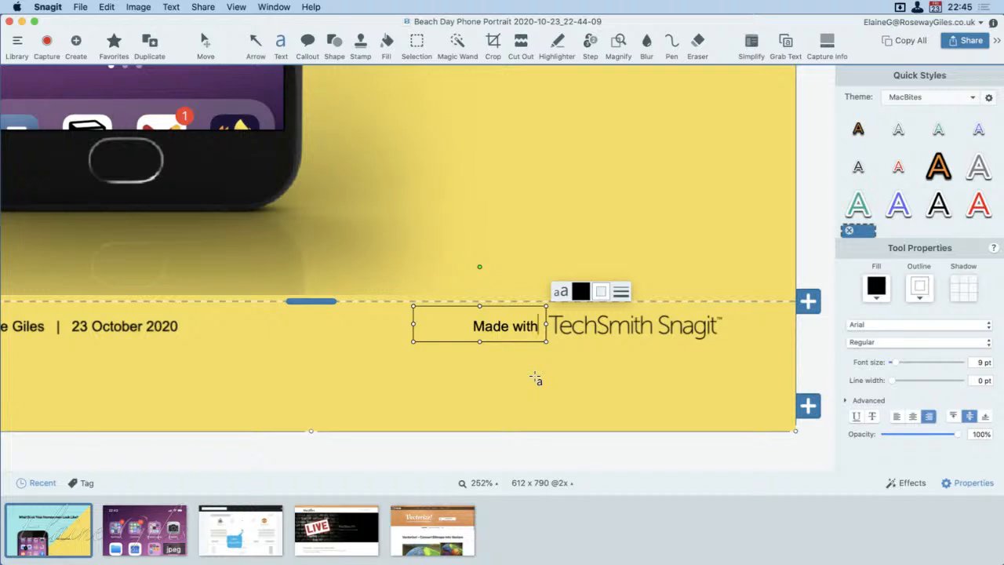
{"action": "type", "text": "Clarify"}
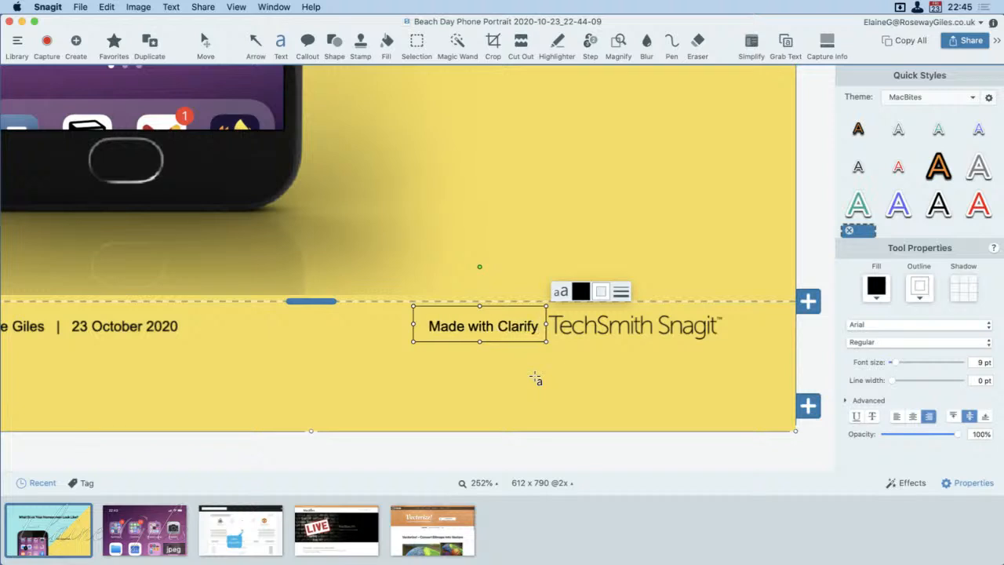
Step: Delete the TechSmith Snagit logo and the "Made with Clarify" text box from the footer
{"action": "left_click", "coordinate": [605, 333]}
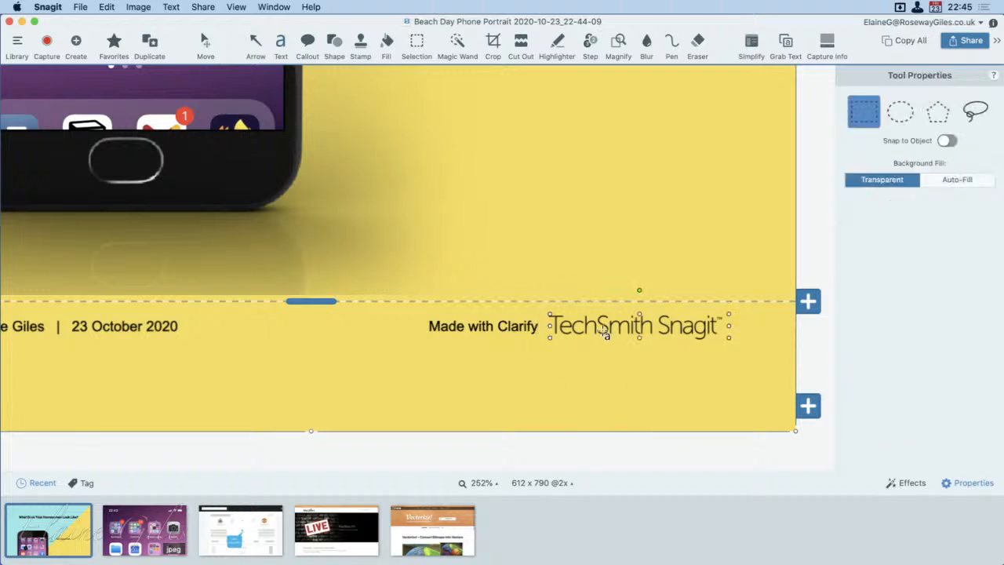
{"action": "key", "text": "Delete"}
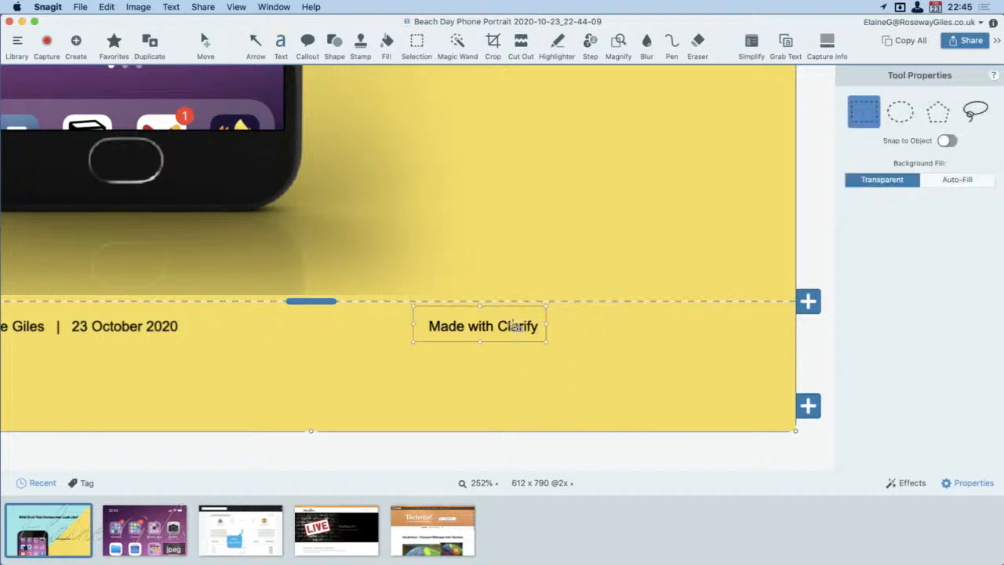
{"action": "left_click", "coordinate": [515, 329]}
{"action": "key", "text": "Delete"}
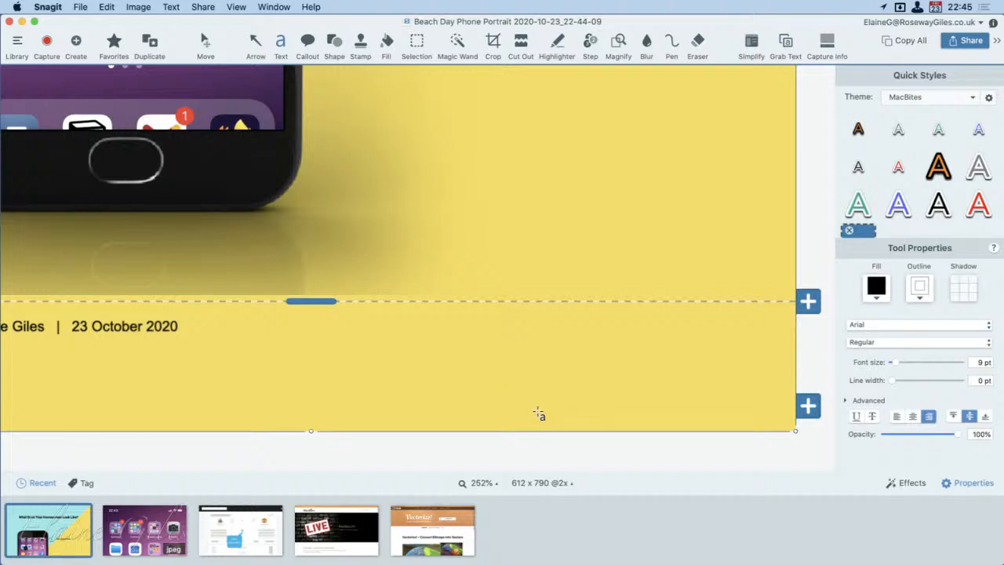
Step: Insert a second phone section with numbered captions directly above the footer
{"action": "scroll", "coordinate": [573, 423], "scroll_direction": "down", "scroll_amount": 10}
{"action": "scroll", "coordinate": [572, 423], "scroll_direction": "up", "scroll_amount": 6}
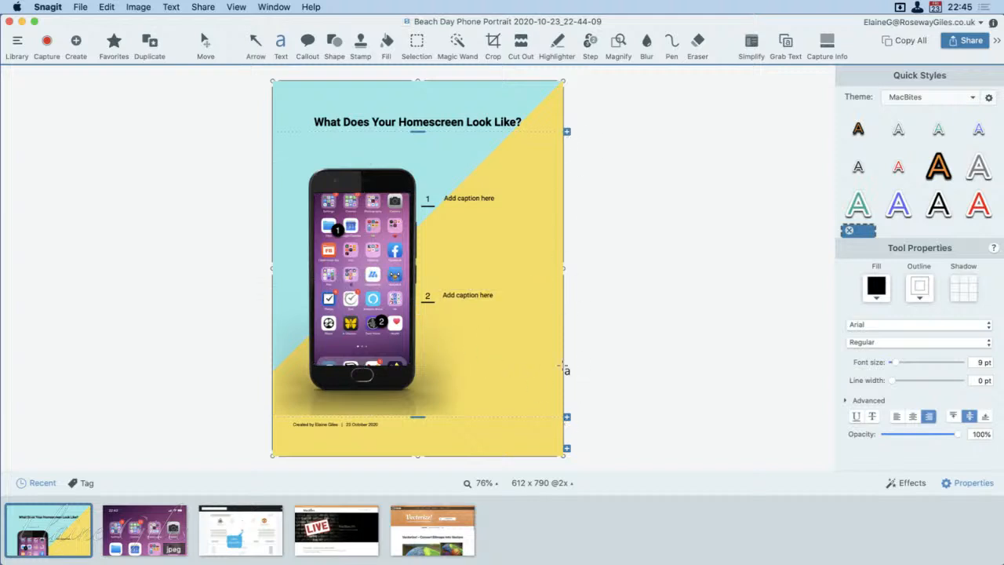
{"action": "mouse_move", "coordinate": [569, 419]}
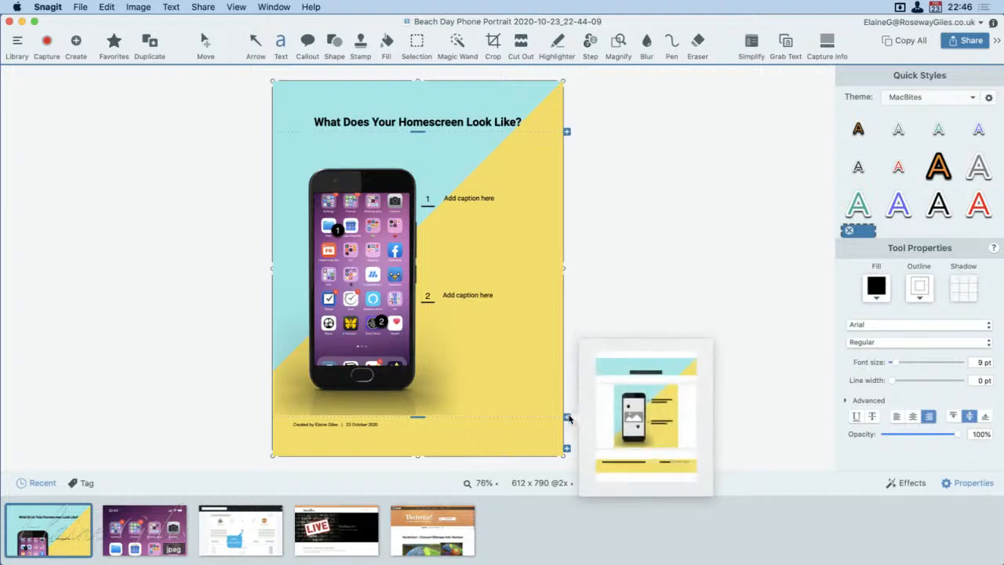
{"action": "left_click", "coordinate": [657, 422]}
{"action": "scroll", "coordinate": [542, 381], "scroll_direction": "up", "scroll_amount": 3}
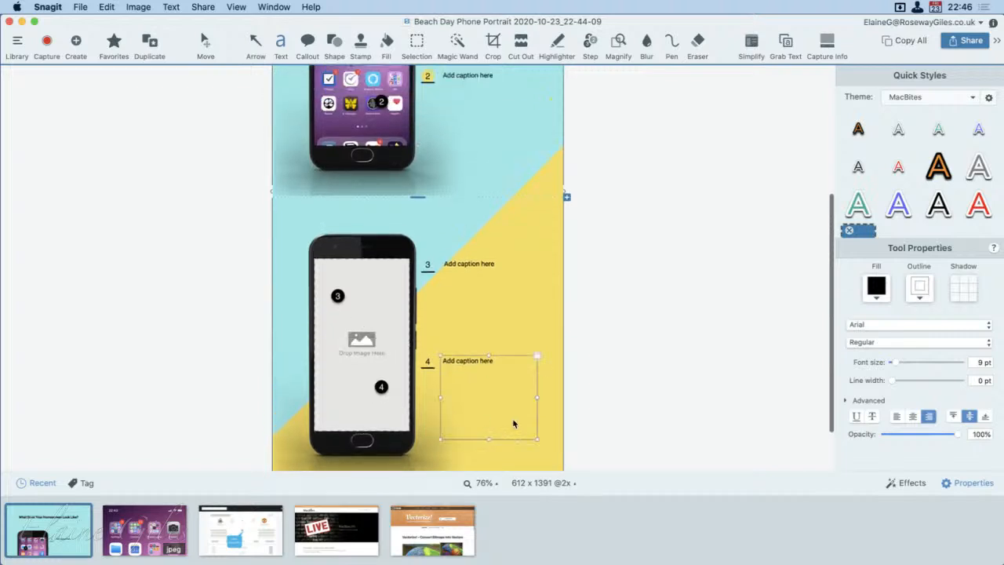
Step: Add a third phone-and-captions section above the footer and review the extended image
{"action": "scroll", "coordinate": [528, 408], "scroll_direction": "down", "scroll_amount": 3}
{"action": "left_click", "coordinate": [566, 435]}
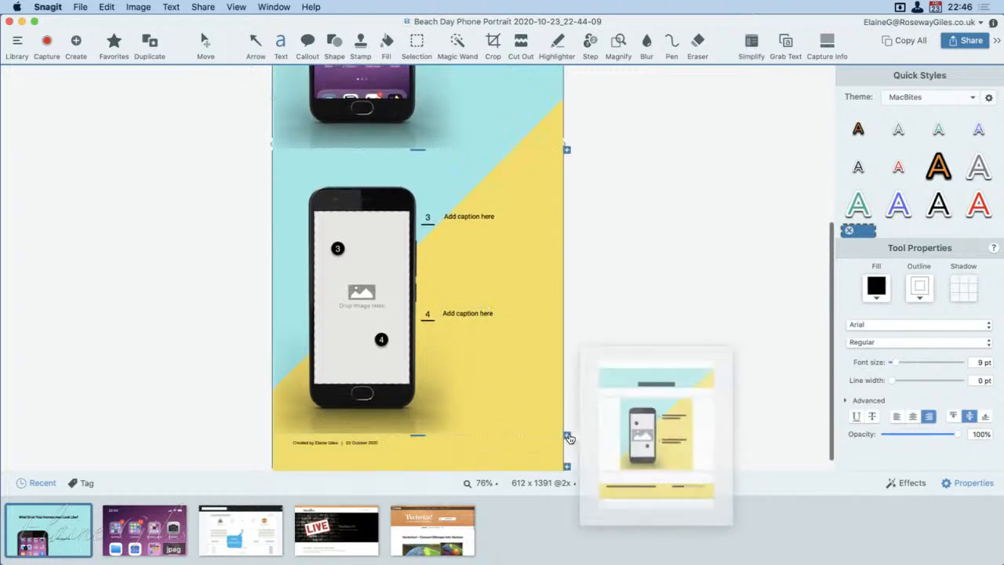
{"action": "left_click", "coordinate": [463, 368]}
{"action": "scroll", "coordinate": [463, 368], "scroll_direction": "down", "scroll_amount": 1}
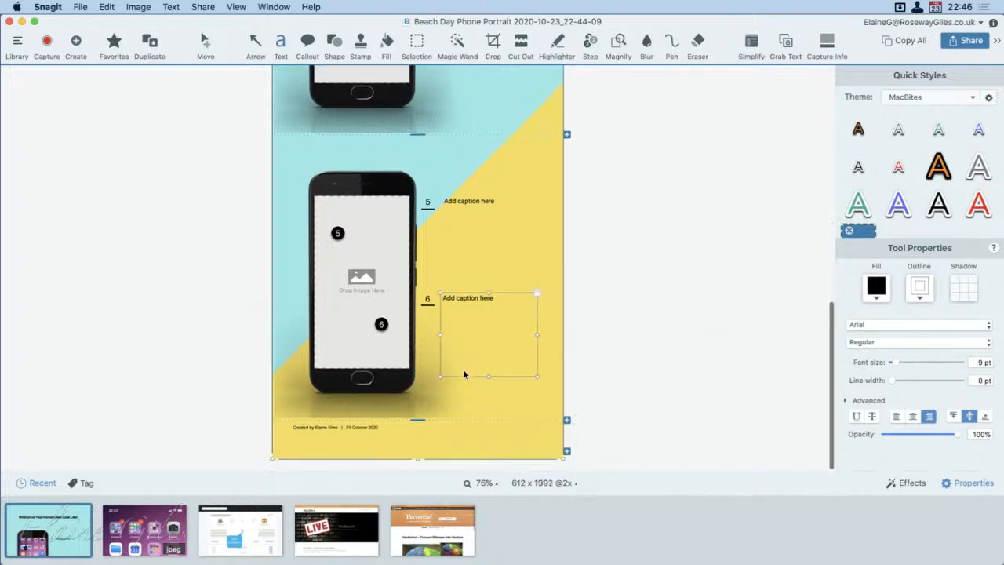
{"action": "scroll", "coordinate": [463, 370], "scroll_direction": "up", "scroll_amount": 6}
{"action": "scroll", "coordinate": [464, 374], "scroll_direction": "up", "scroll_amount": 10}
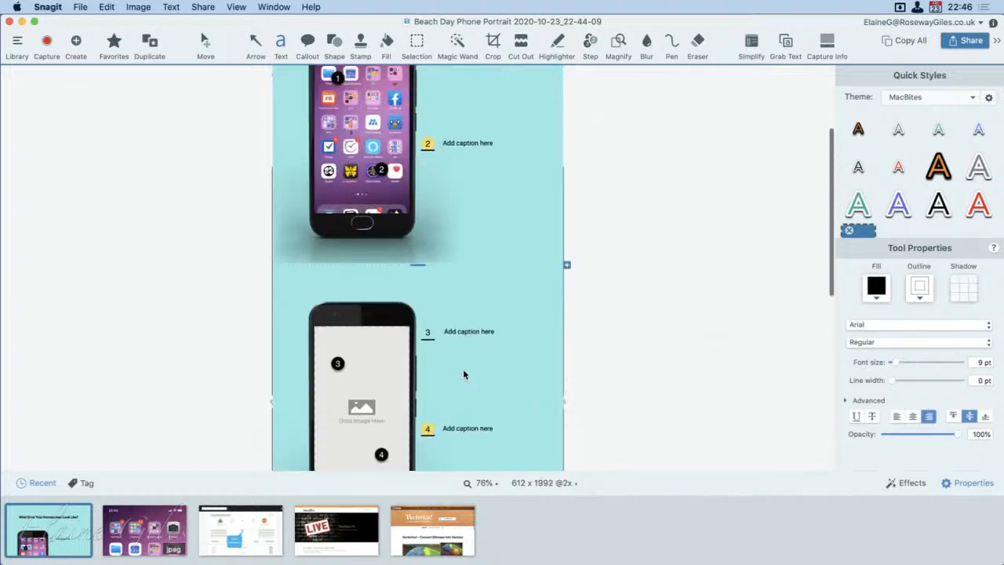
{"action": "scroll", "coordinate": [494, 396], "scroll_direction": "down", "scroll_amount": 8}
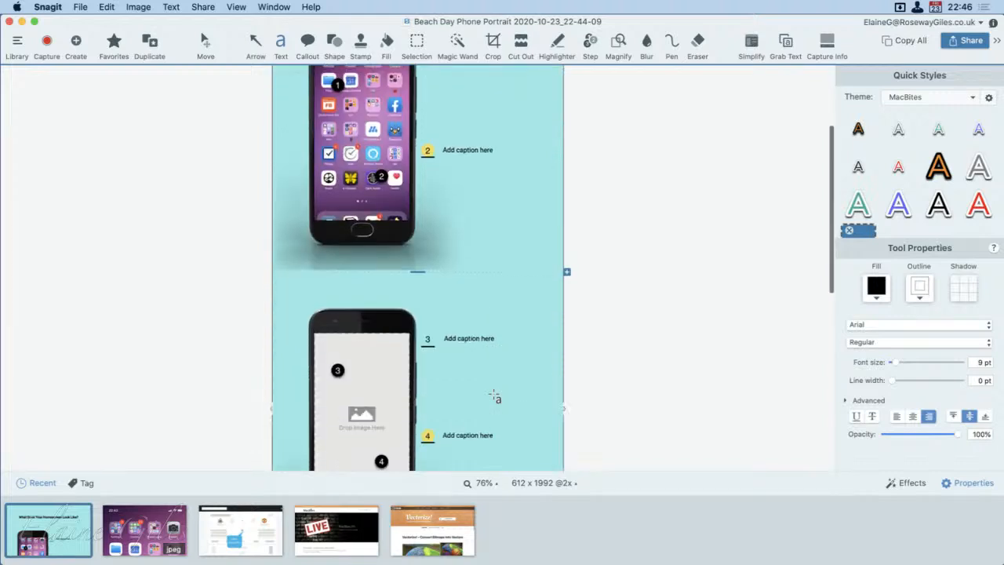
{"action": "scroll", "coordinate": [494, 396], "scroll_direction": "down", "scroll_amount": 5}
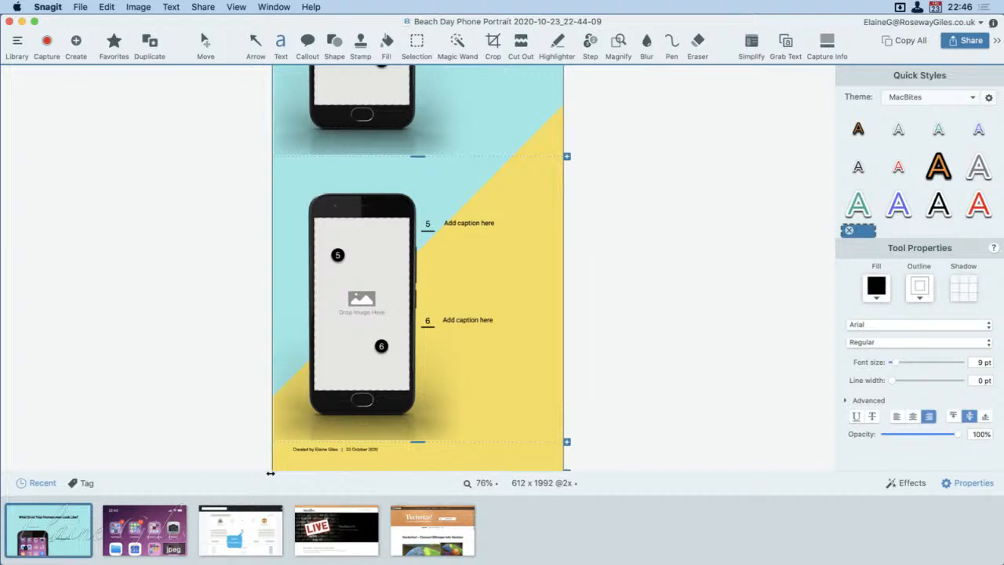
Step: Examine the whole list of image templates without creating an image, and return to the phone image's middle section
{"action": "left_click", "coordinate": [80, 7]}
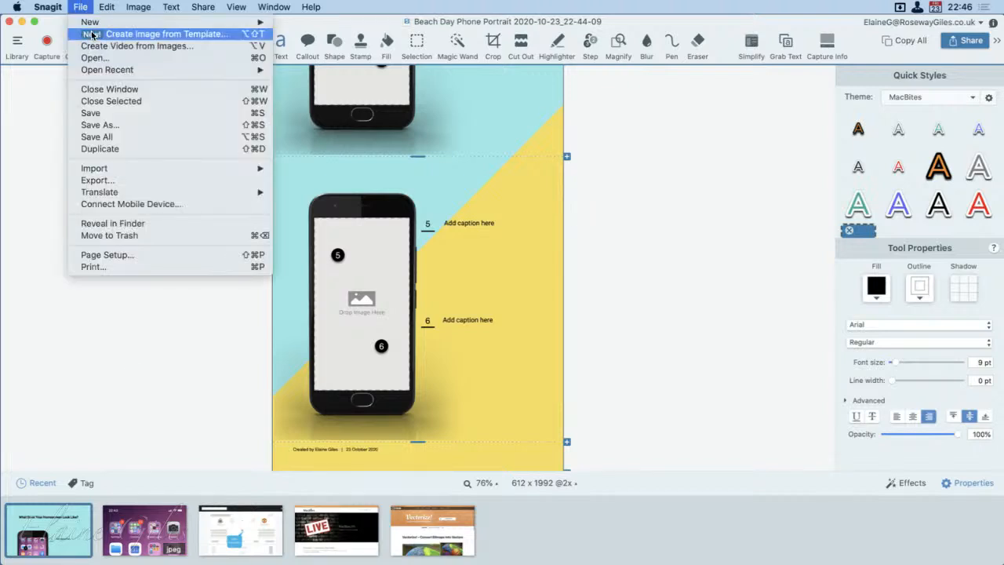
{"action": "left_click", "coordinate": [90, 34]}
{"action": "scroll", "coordinate": [418, 314], "scroll_direction": "down", "scroll_amount": 10}
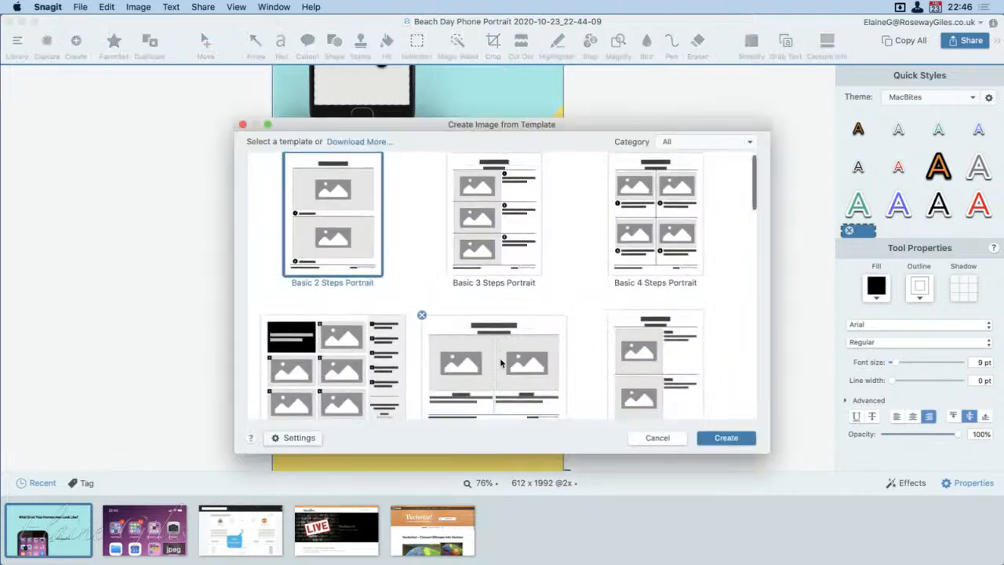
{"action": "scroll", "coordinate": [500, 362], "scroll_direction": "down", "scroll_amount": 5}
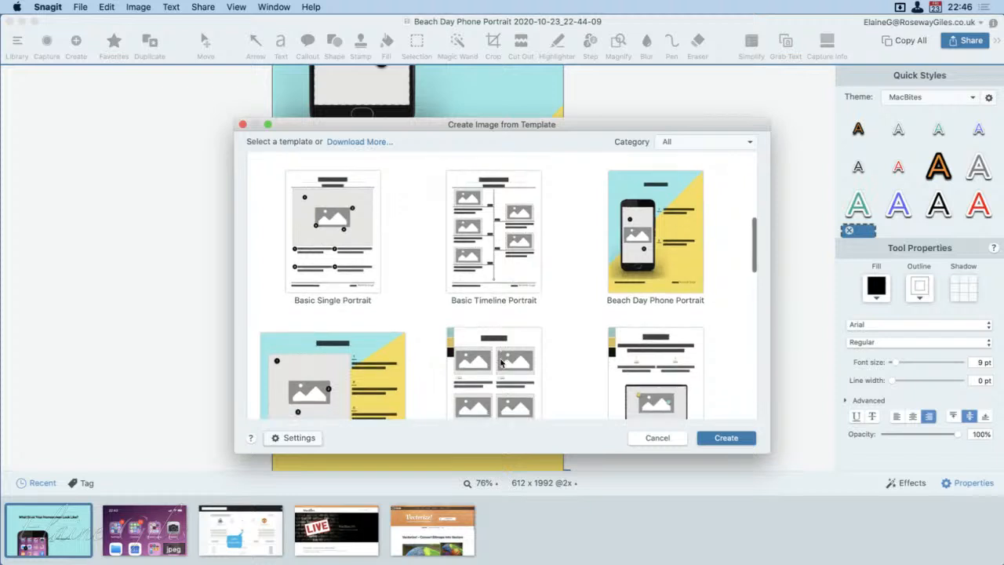
{"action": "scroll", "coordinate": [500, 362], "scroll_direction": "down", "scroll_amount": 8}
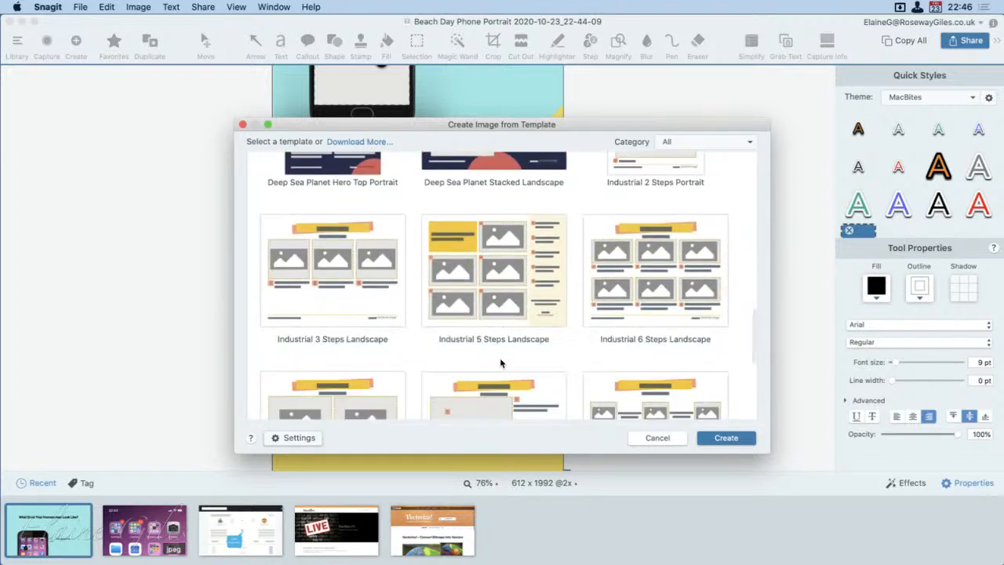
{"action": "scroll", "coordinate": [500, 357], "scroll_direction": "down", "scroll_amount": 3}
{"action": "scroll", "coordinate": [500, 362], "scroll_direction": "down", "scroll_amount": 5}
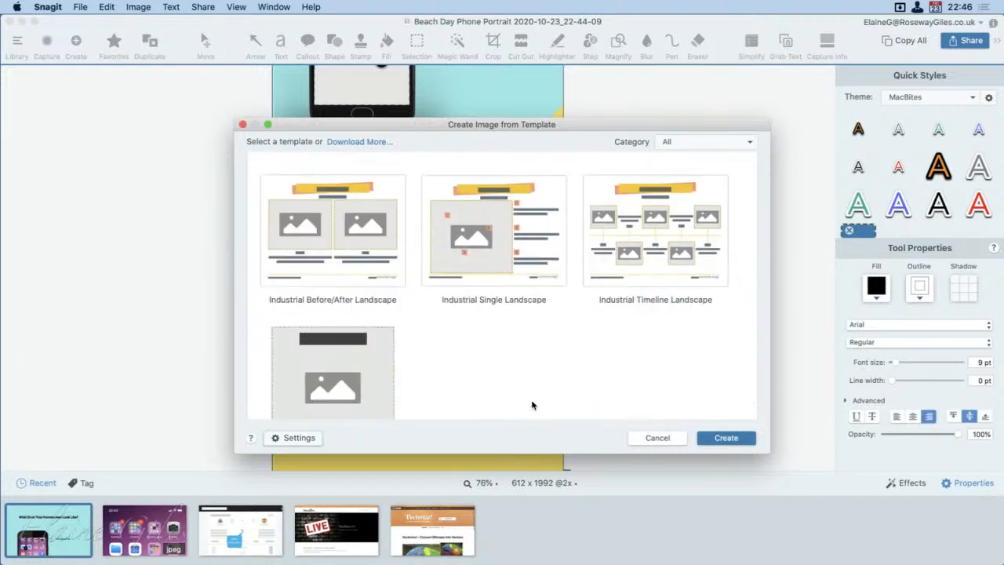
{"action": "left_click", "coordinate": [642, 435]}
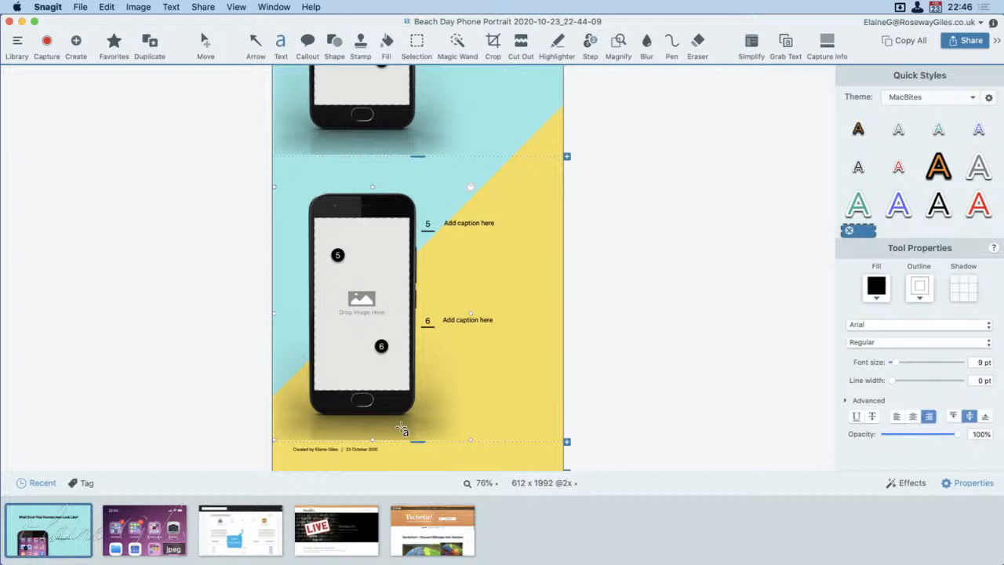
{"action": "scroll", "coordinate": [586, 438], "scroll_direction": "up", "scroll_amount": 4}
{"action": "scroll", "coordinate": [586, 438], "scroll_direction": "up", "scroll_amount": 8}
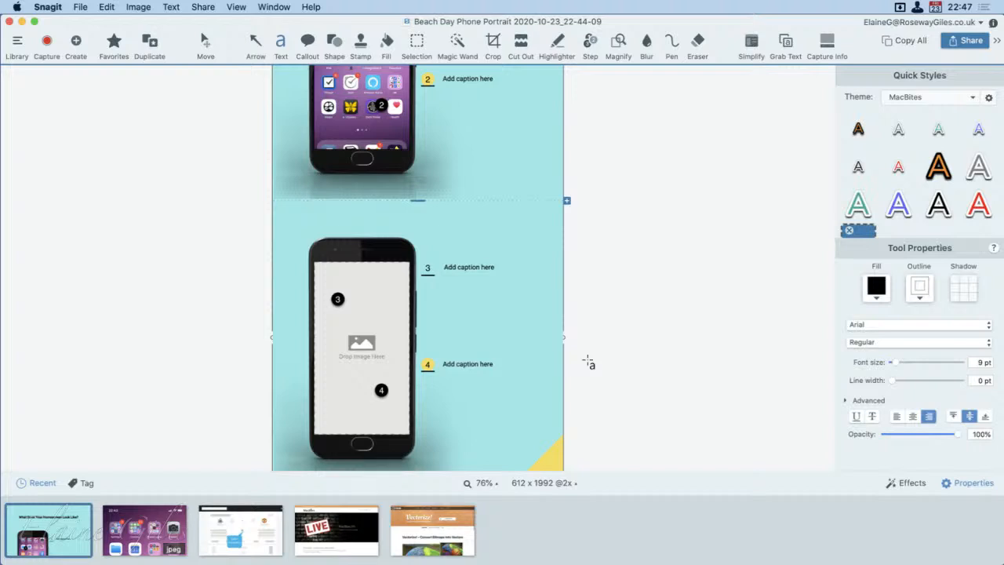
Step: Go through the image templates again and select Basic Single Portrait for a new image
{"action": "left_click", "coordinate": [83, 7]}
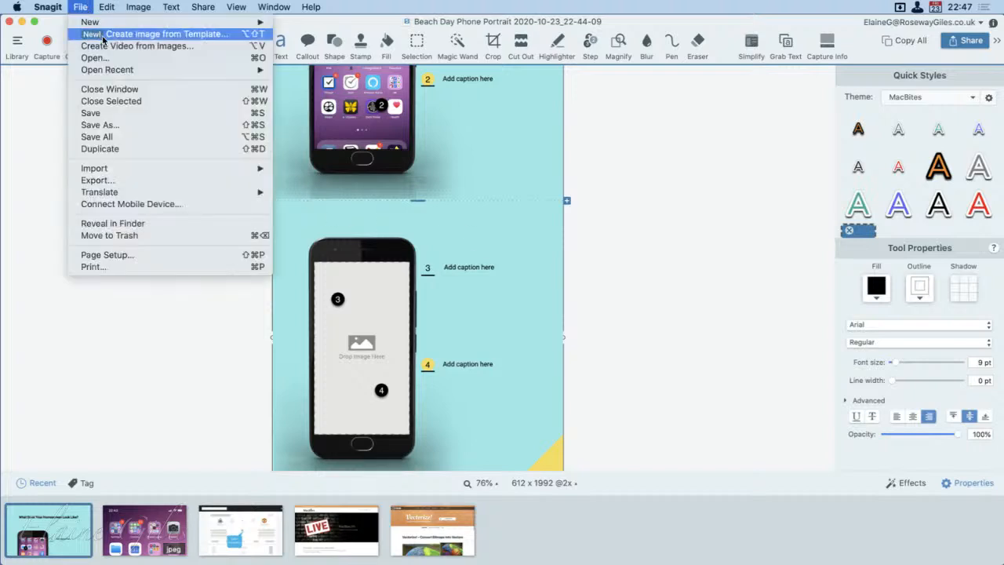
{"action": "left_click", "coordinate": [105, 35]}
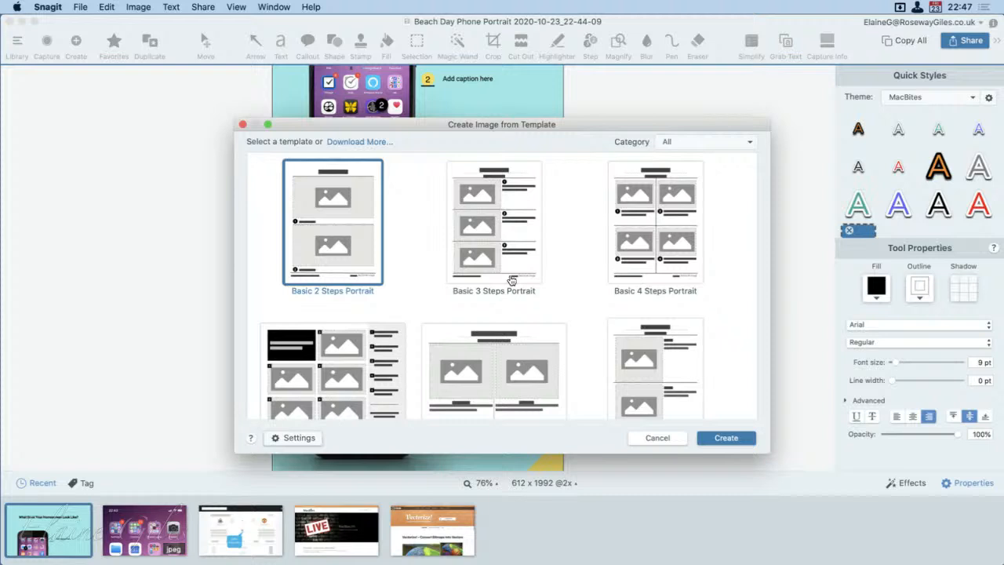
{"action": "scroll", "coordinate": [511, 280], "scroll_direction": "down", "scroll_amount": 5}
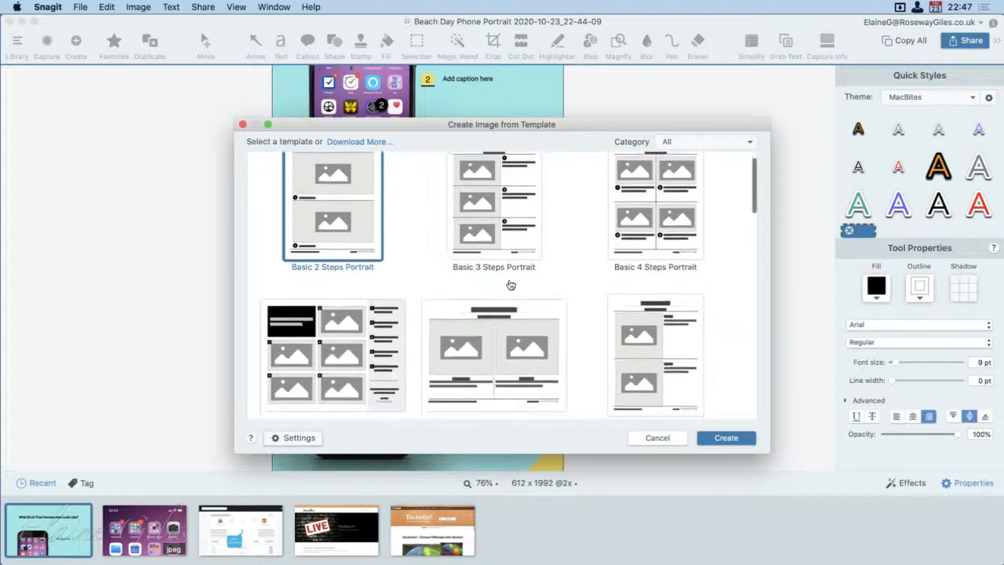
{"action": "scroll", "coordinate": [509, 281], "scroll_direction": "down", "scroll_amount": 3}
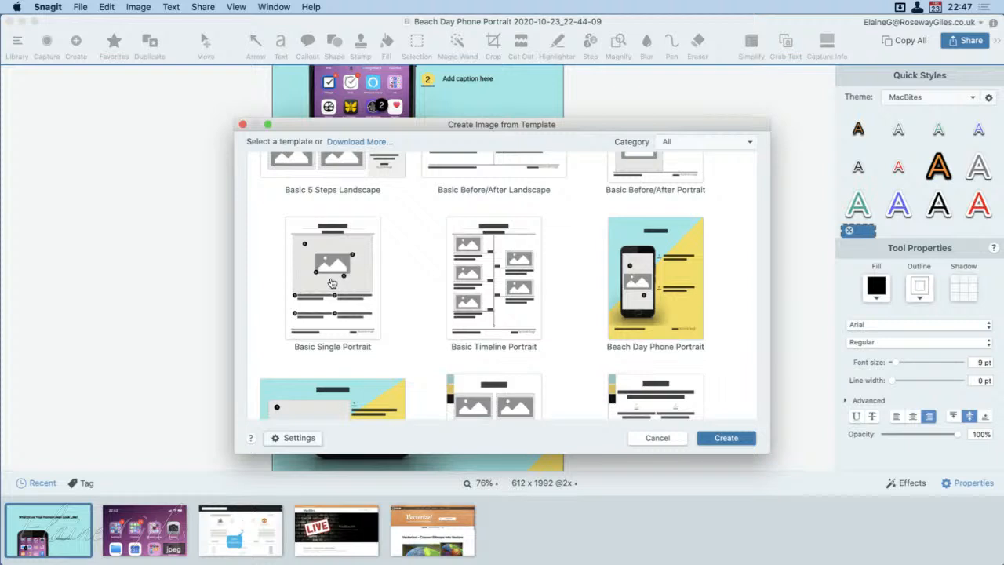
{"action": "scroll", "coordinate": [333, 283], "scroll_direction": "down", "scroll_amount": 5}
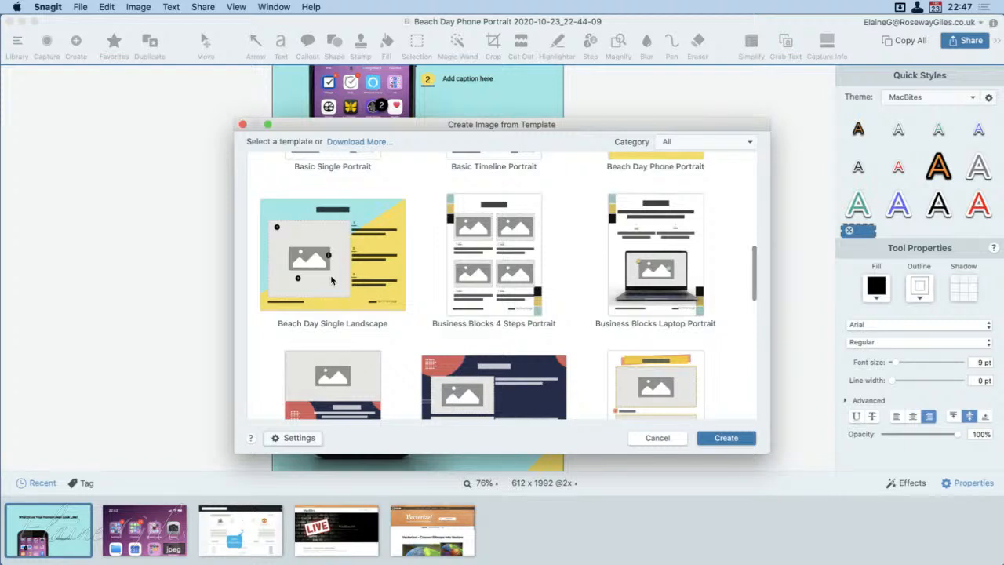
{"action": "scroll", "coordinate": [332, 283], "scroll_direction": "down", "scroll_amount": 3}
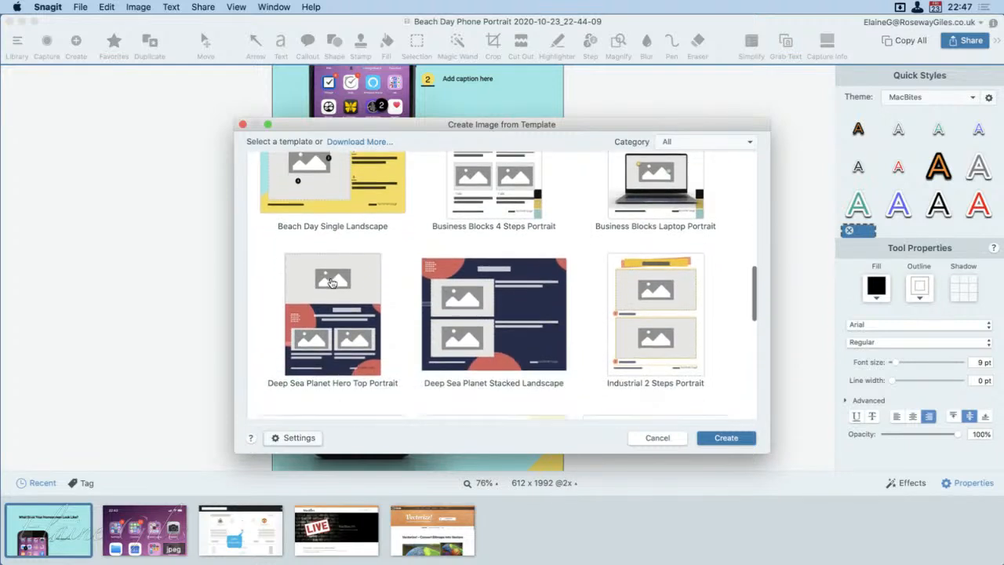
{"action": "scroll", "coordinate": [333, 283], "scroll_direction": "up", "scroll_amount": 3}
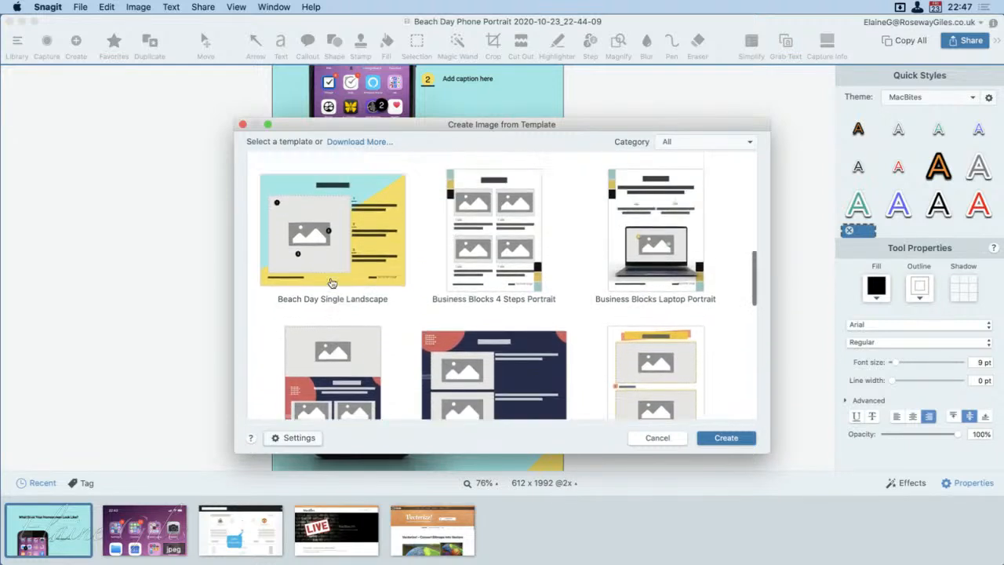
{"action": "scroll", "coordinate": [333, 283], "scroll_direction": "up", "scroll_amount": 8}
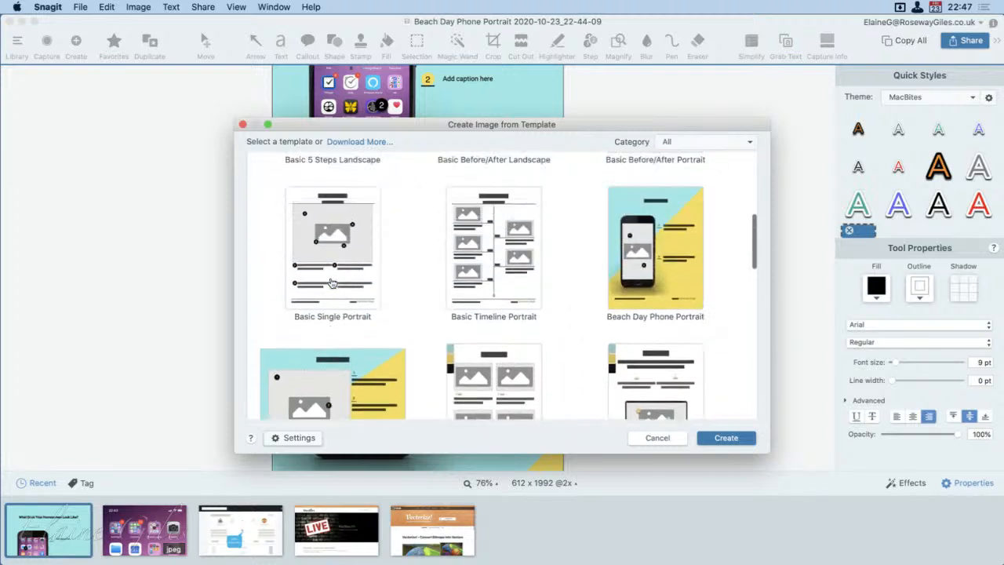
{"action": "scroll", "coordinate": [353, 358], "scroll_direction": "down", "scroll_amount": 3}
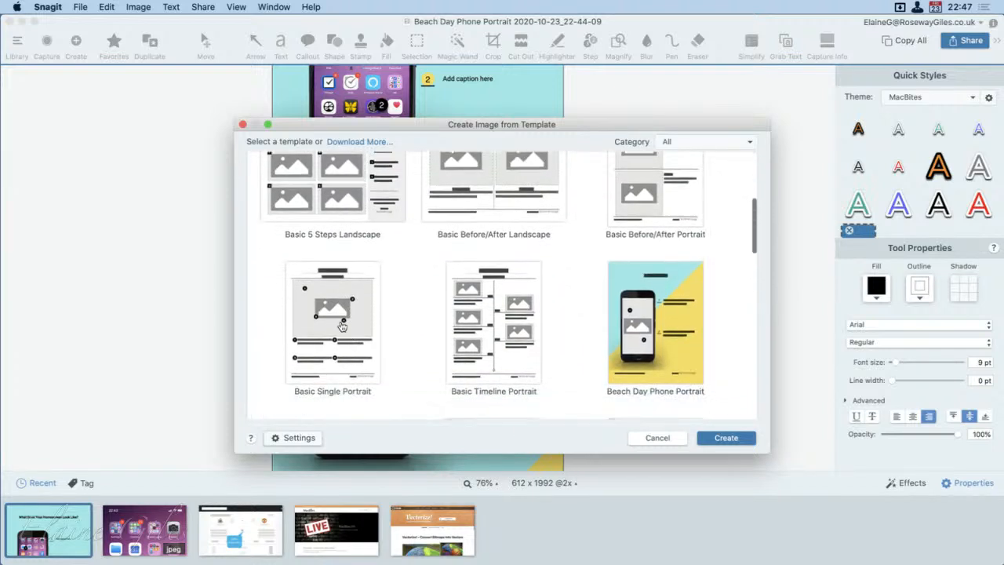
{"action": "left_click", "coordinate": [340, 318]}
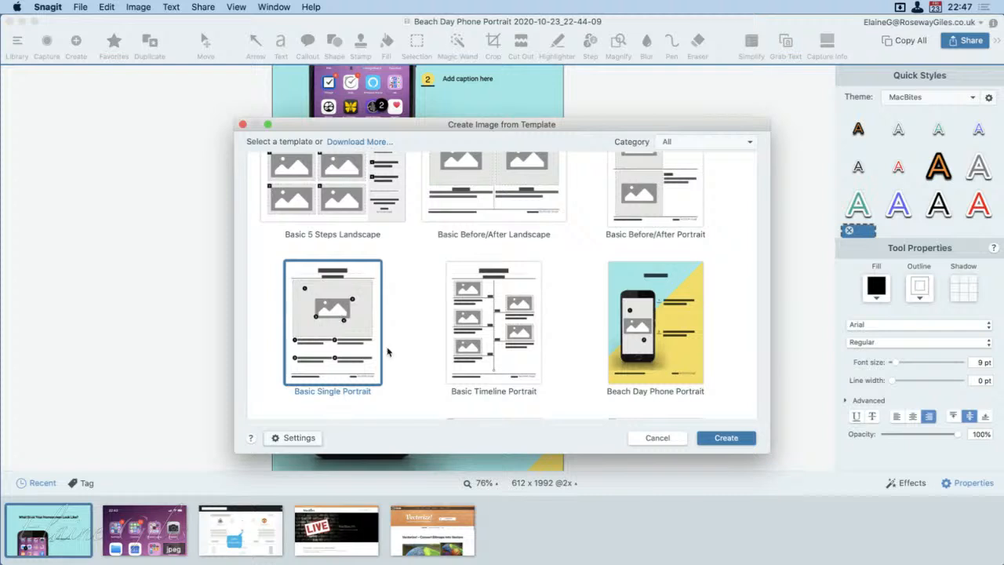
Step: Check the template's Created by settings without changing them, and create the image from Basic Single Portrait
{"action": "left_click", "coordinate": [298, 438]}
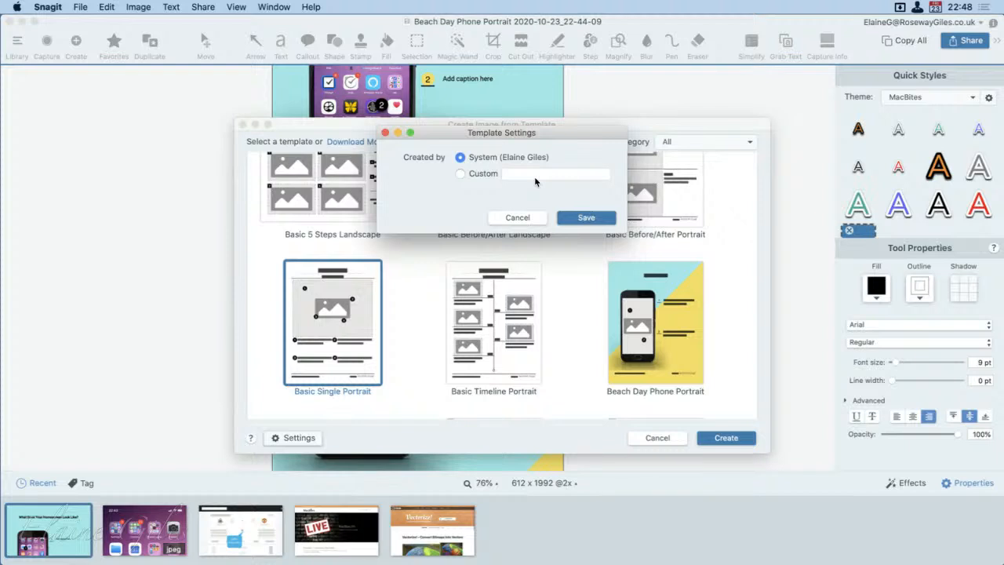
{"action": "left_click", "coordinate": [514, 218]}
{"action": "left_click", "coordinate": [730, 437]}
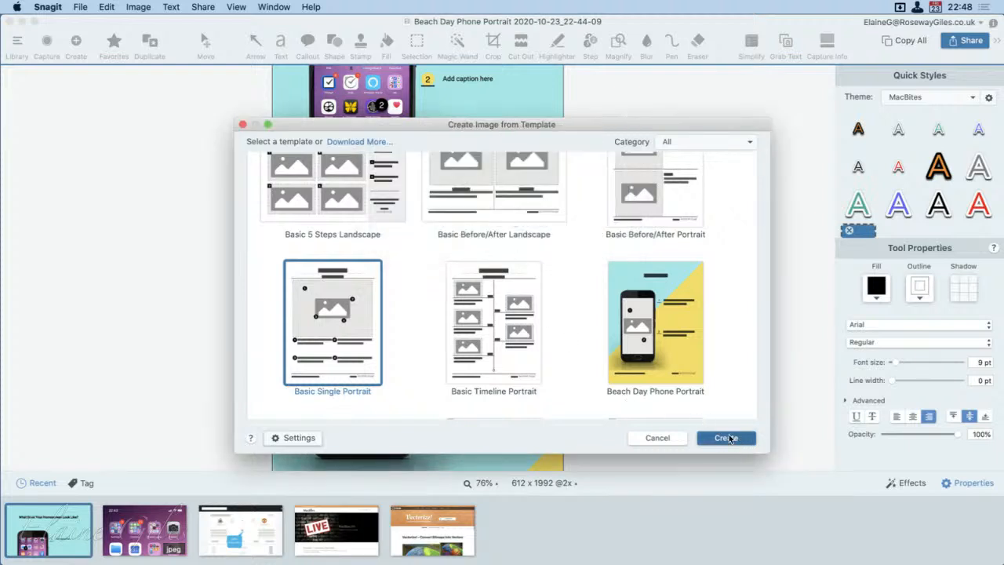
Step: Delete the TechSmith Snagit logo and the "Made with" text from the footer
{"action": "left_click", "coordinate": [506, 437]}
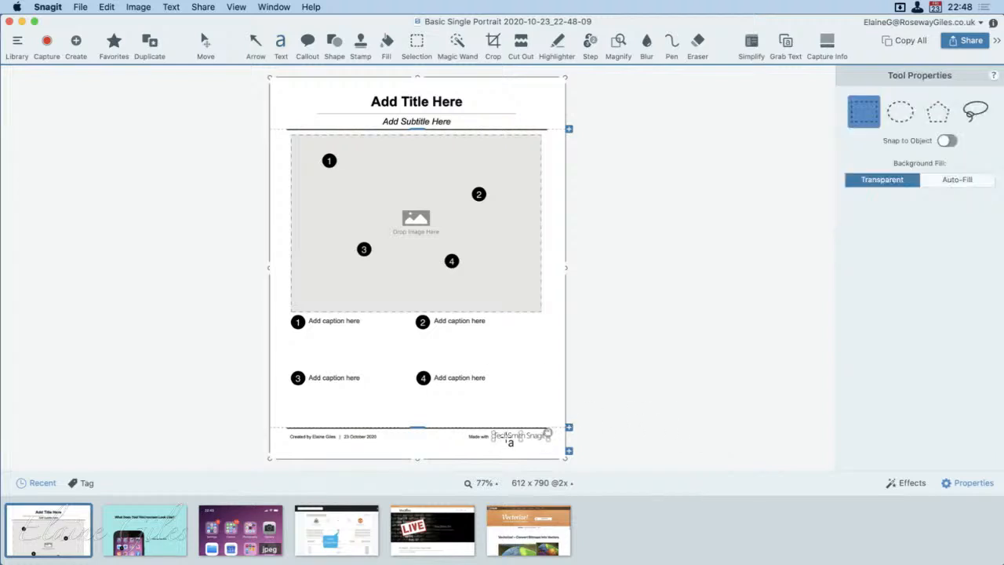
{"action": "key", "text": "Delete"}
{"action": "left_click", "coordinate": [478, 437]}
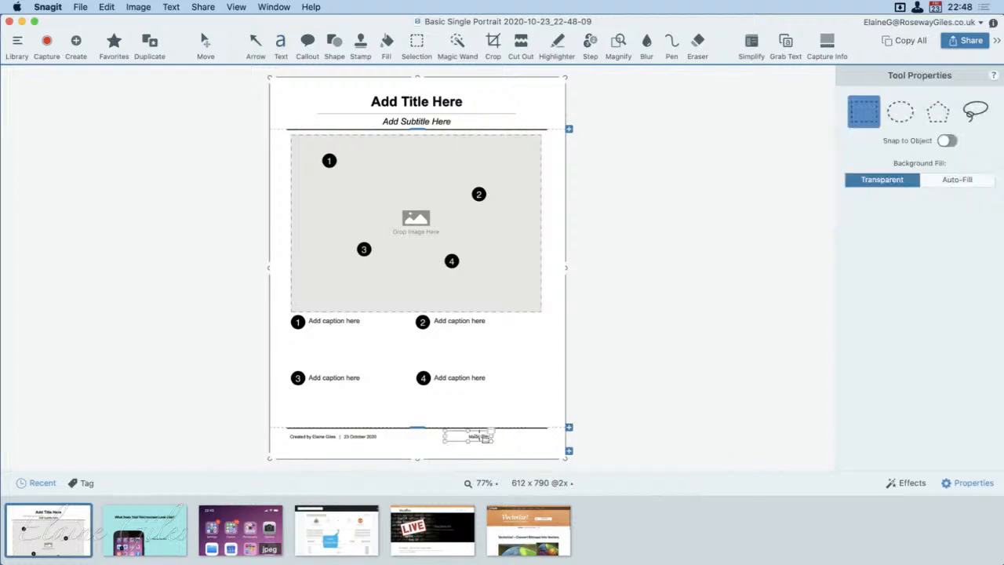
{"action": "key", "text": "Delete"}
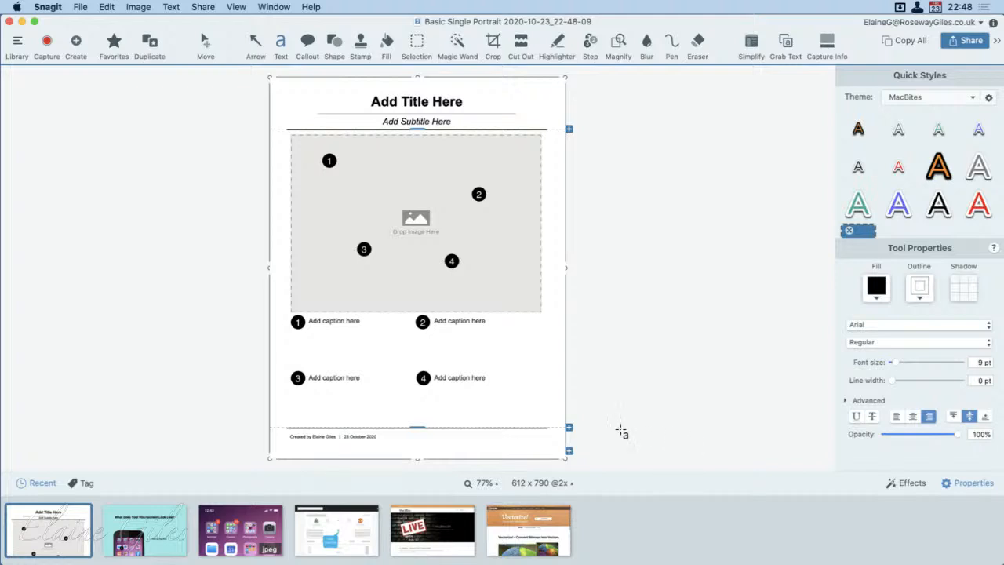
Step: Fill the first section's image placeholder with the simplified football capture containing the "Hello Good Win" callout
{"action": "left_click", "coordinate": [468, 397]}
{"action": "left_click", "coordinate": [426, 146]}
{"action": "left_click", "coordinate": [357, 537]}
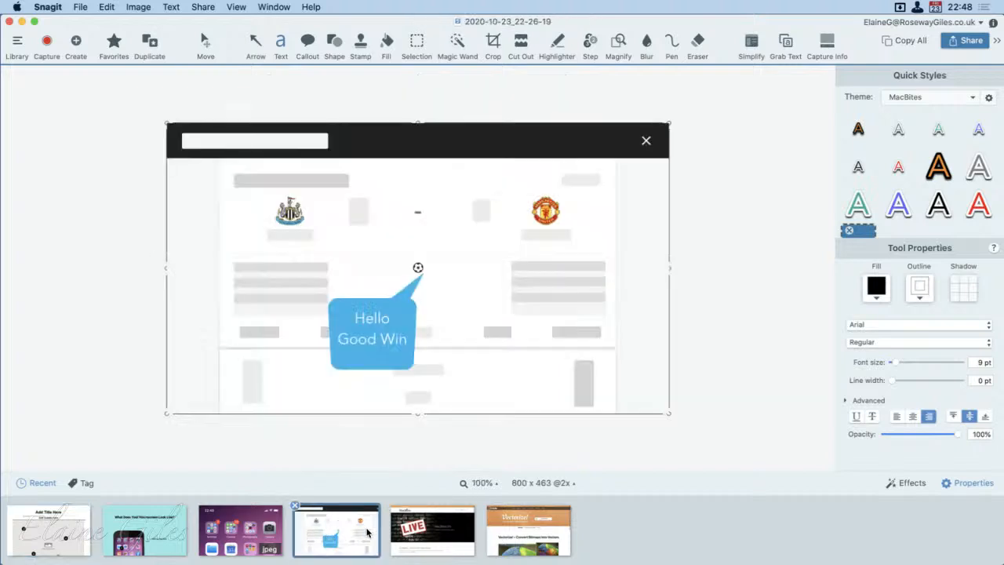
{"action": "left_click", "coordinate": [59, 530]}
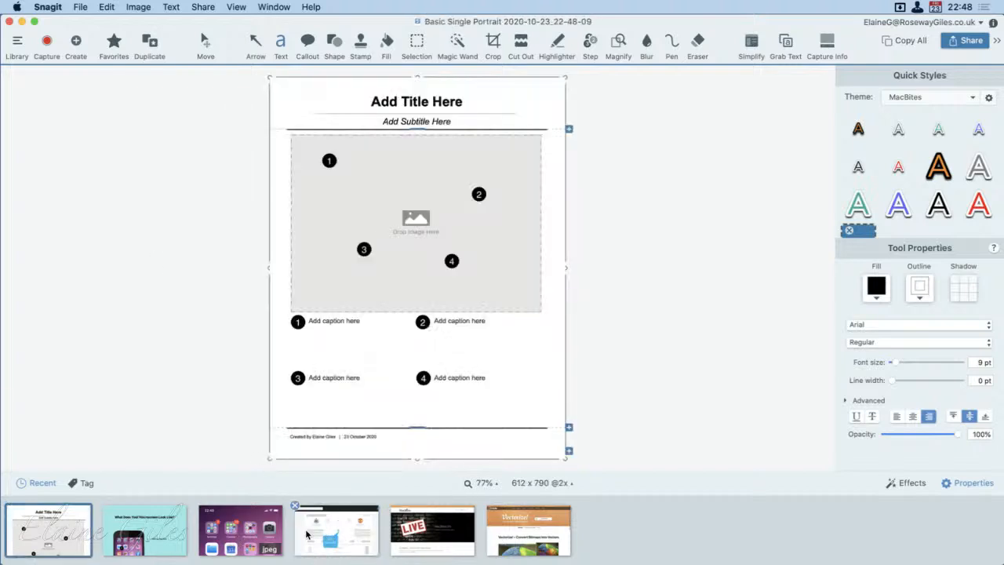
{"action": "left_click_drag", "start_coordinate": [338, 529], "coordinate": [453, 210]}
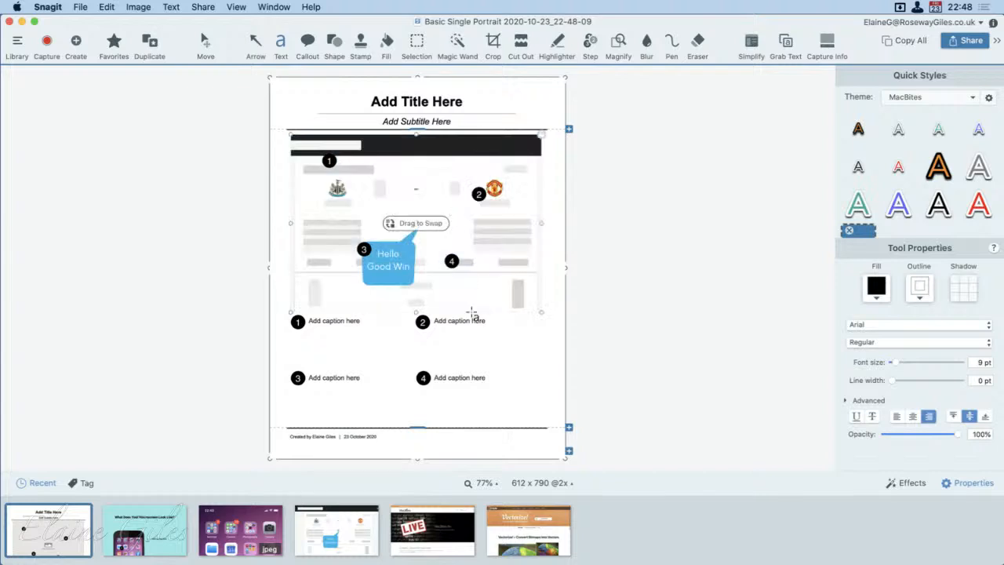
Step: Review the editable text by selecting the caption boxes, the title and the subtitle in turn
{"action": "left_click", "coordinate": [426, 219]}
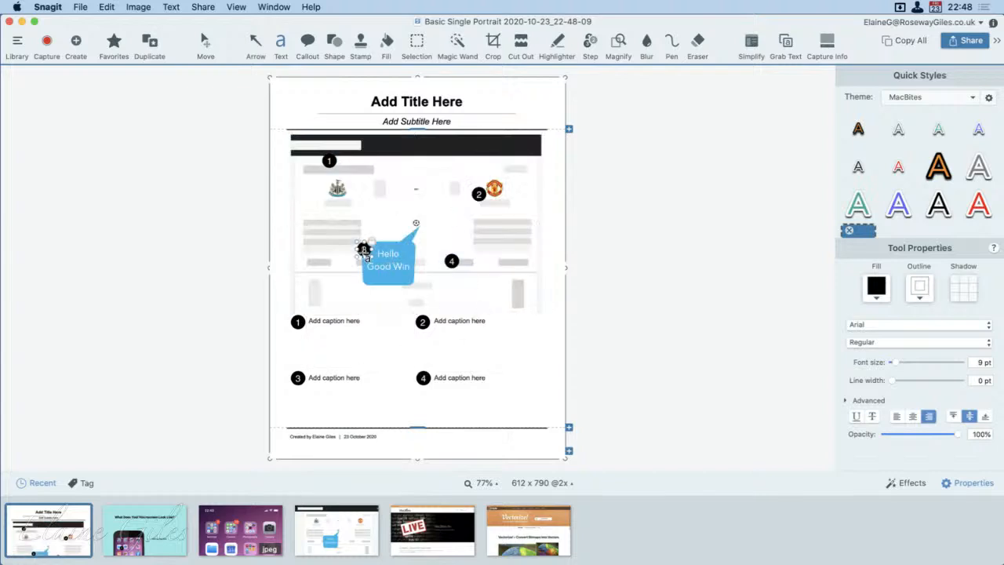
{"action": "left_click", "coordinate": [320, 350]}
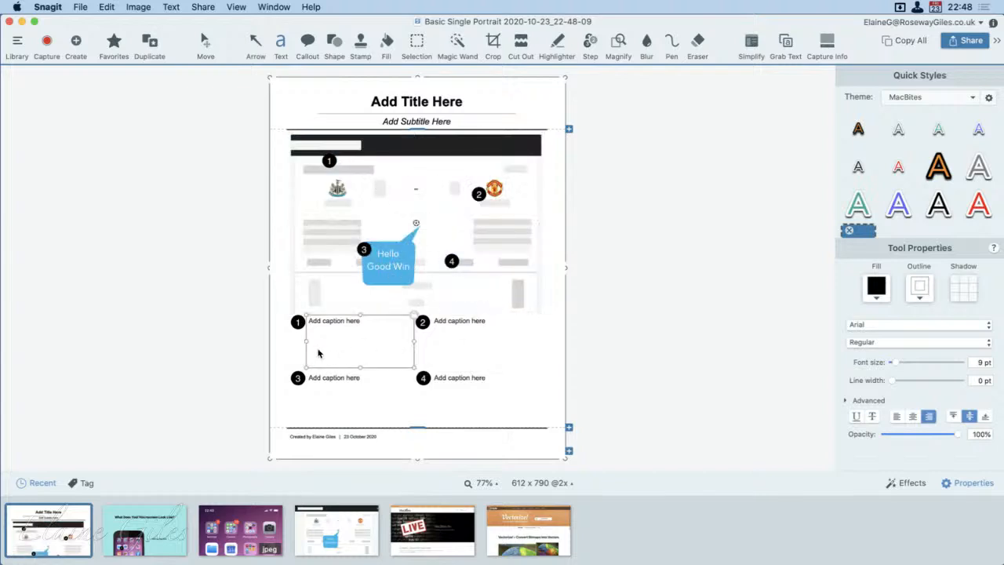
{"action": "left_click", "coordinate": [460, 348]}
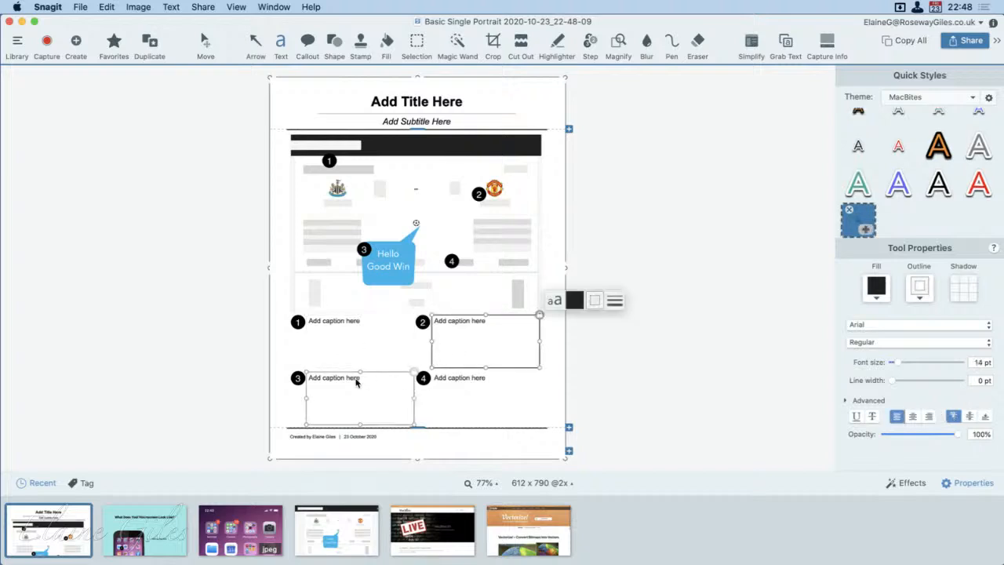
{"action": "left_click", "coordinate": [326, 400]}
{"action": "left_click", "coordinate": [463, 397]}
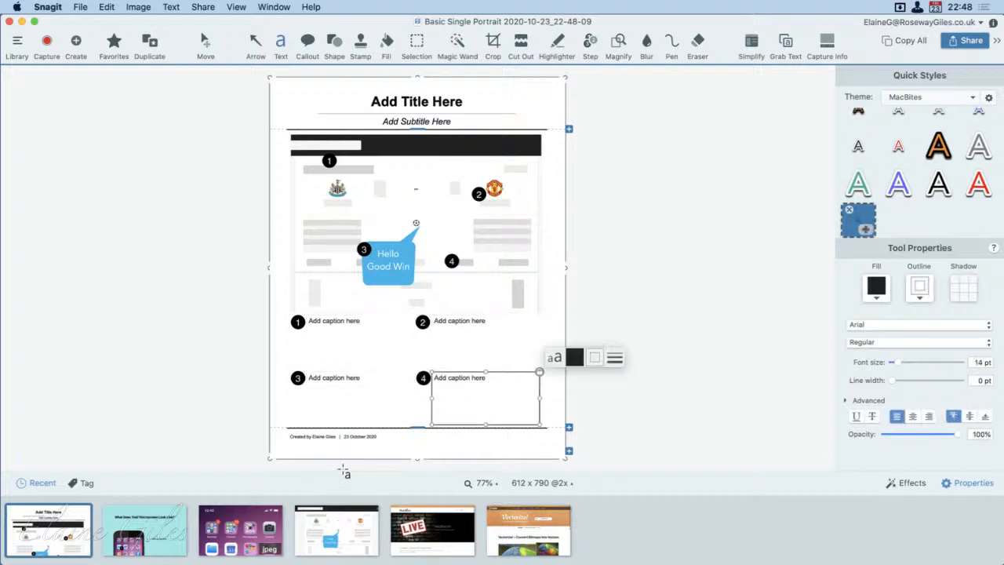
{"action": "left_click", "coordinate": [424, 104]}
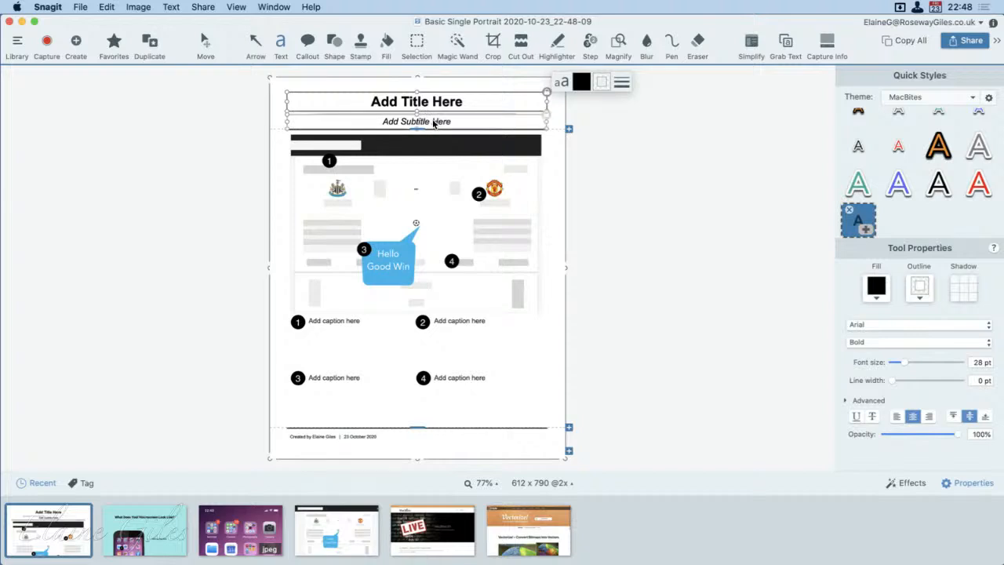
{"action": "left_click", "coordinate": [433, 123]}
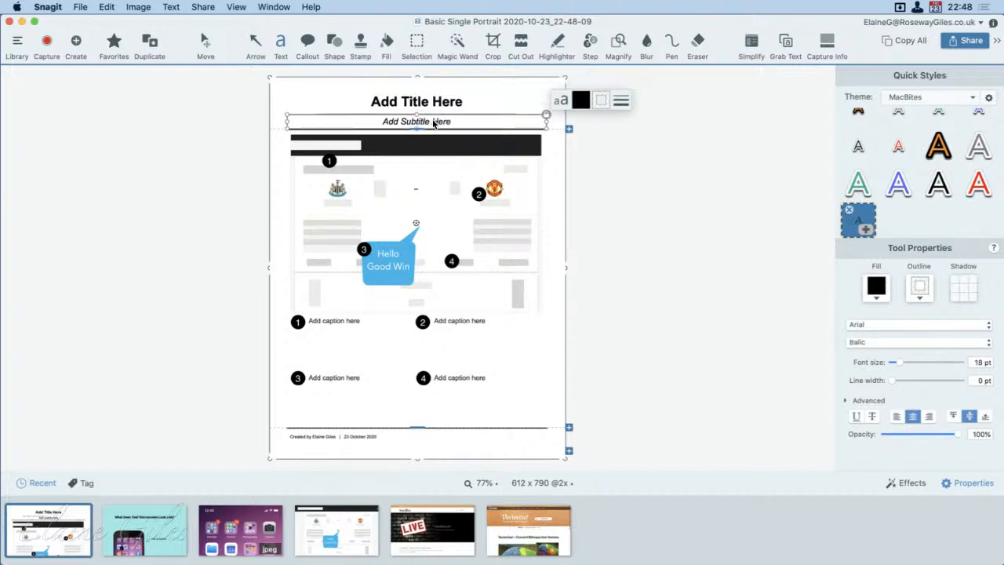
Step: Add two more image-and-captions sections above the footer
{"action": "left_click", "coordinate": [569, 428]}
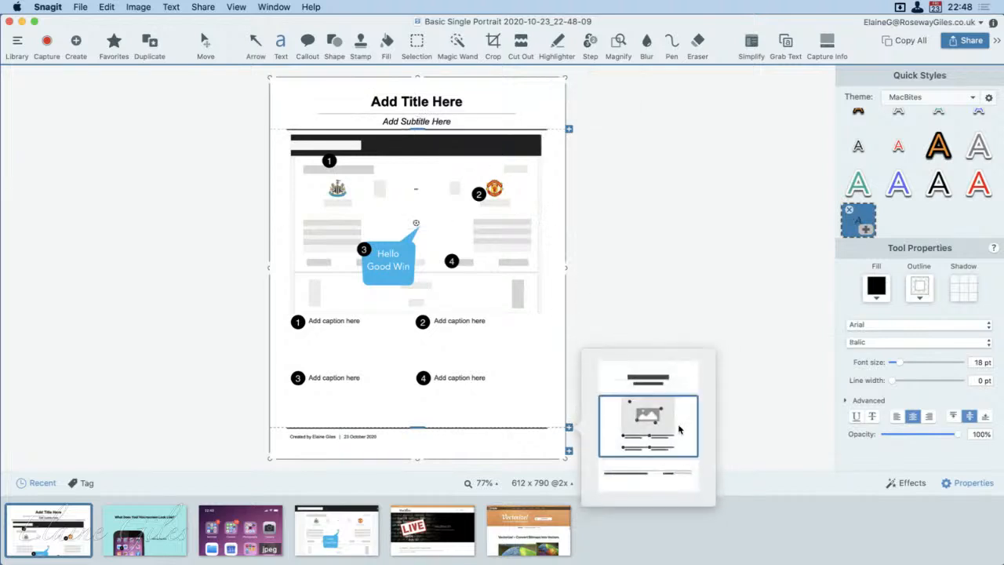
{"action": "left_click", "coordinate": [679, 429]}
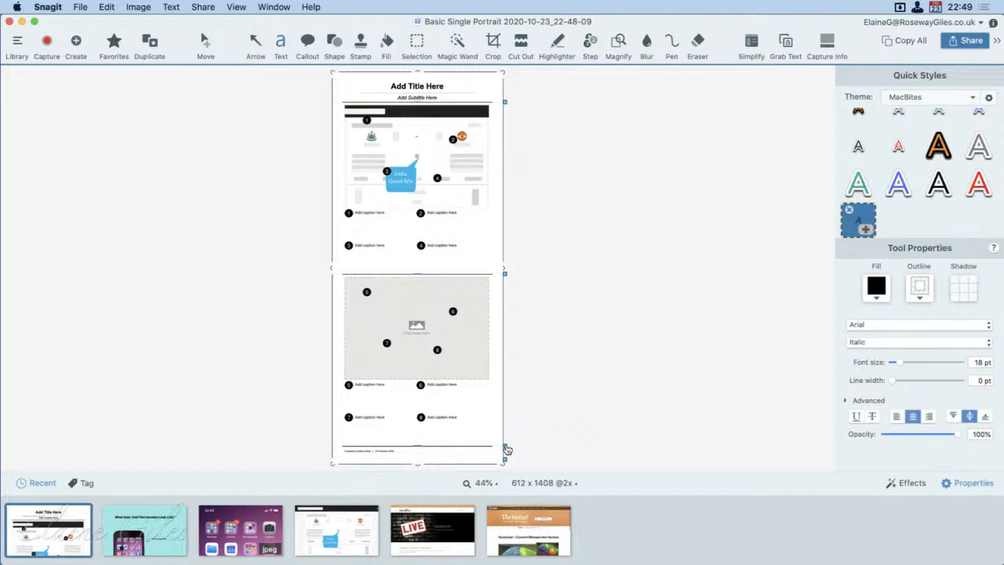
{"action": "left_click", "coordinate": [504, 446]}
{"action": "left_click", "coordinate": [603, 443]}
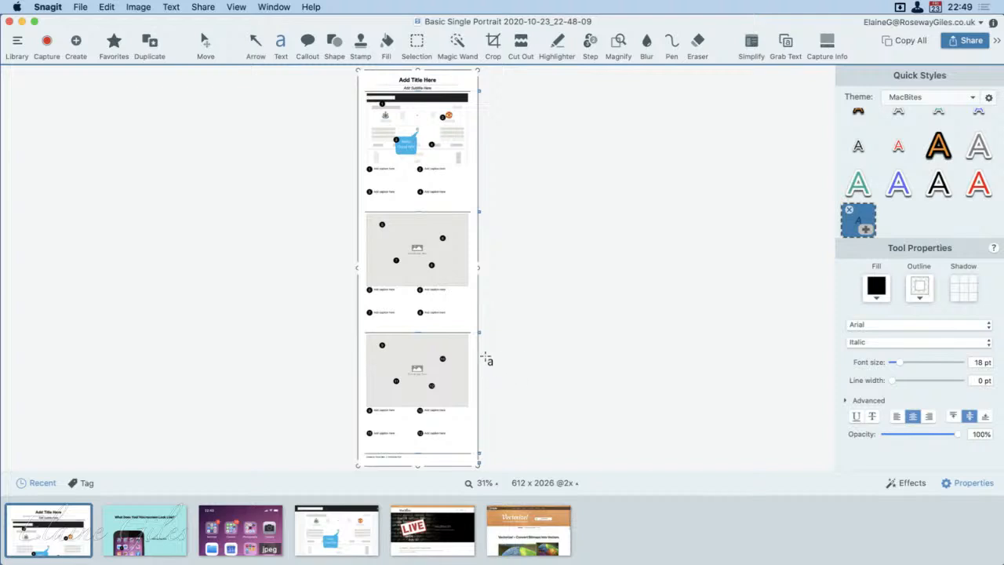
Step: Remove step 7 from the second section, deleting its marker on the image, its caption number and its caption text
{"action": "left_click", "coordinate": [459, 302]}
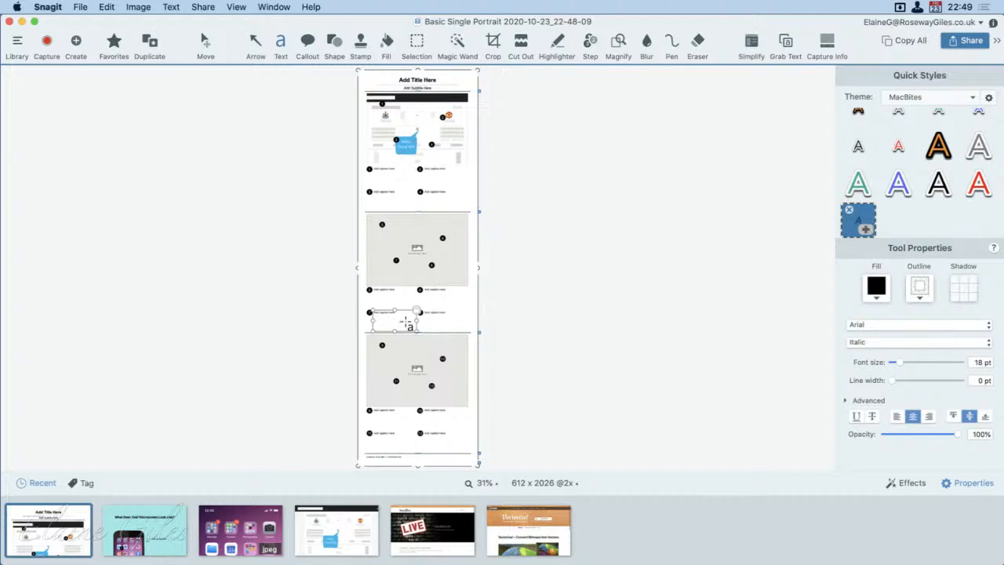
{"action": "scroll", "coordinate": [405, 321], "scroll_direction": "up", "scroll_amount": 5}
{"action": "scroll", "coordinate": [405, 321], "scroll_direction": "up", "scroll_amount": 2}
{"action": "scroll", "coordinate": [406, 321], "scroll_direction": "down", "scroll_amount": 8}
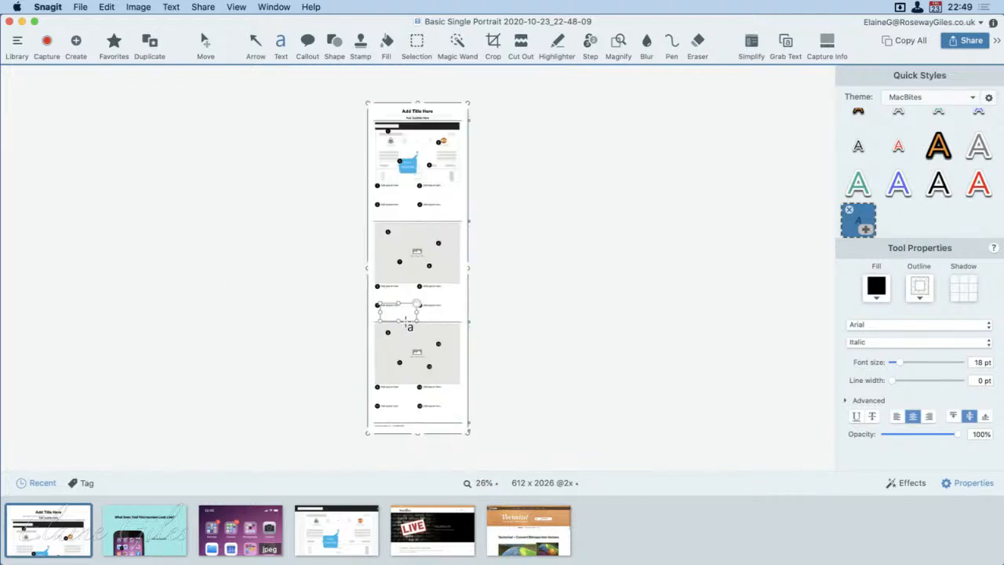
{"action": "scroll", "coordinate": [405, 321], "scroll_direction": "up", "scroll_amount": 1}
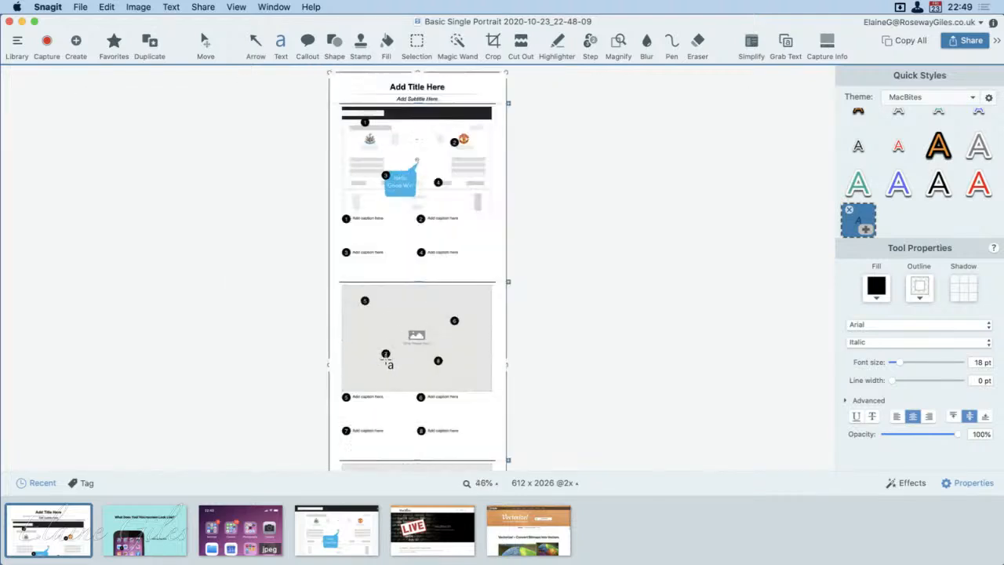
{"action": "left_click", "coordinate": [385, 353]}
{"action": "key", "text": "BackSpace"}
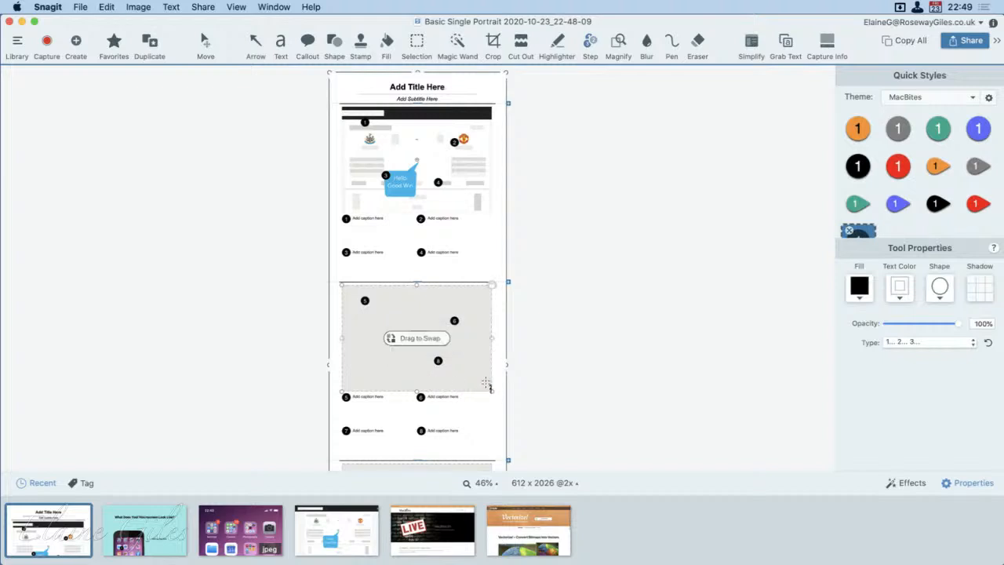
{"action": "left_click", "coordinate": [345, 431]}
{"action": "key", "text": "BackSpace"}
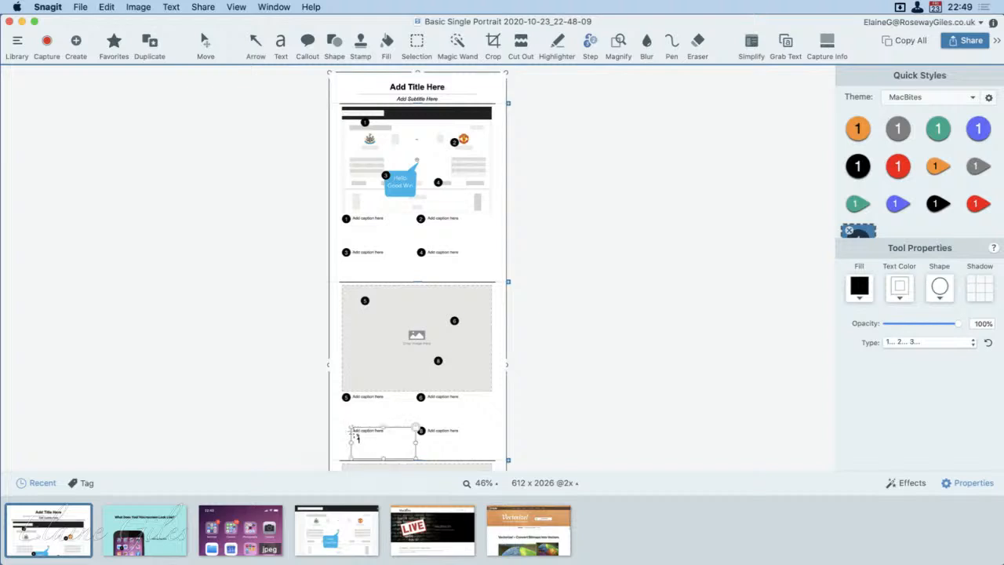
{"action": "left_click", "coordinate": [362, 433]}
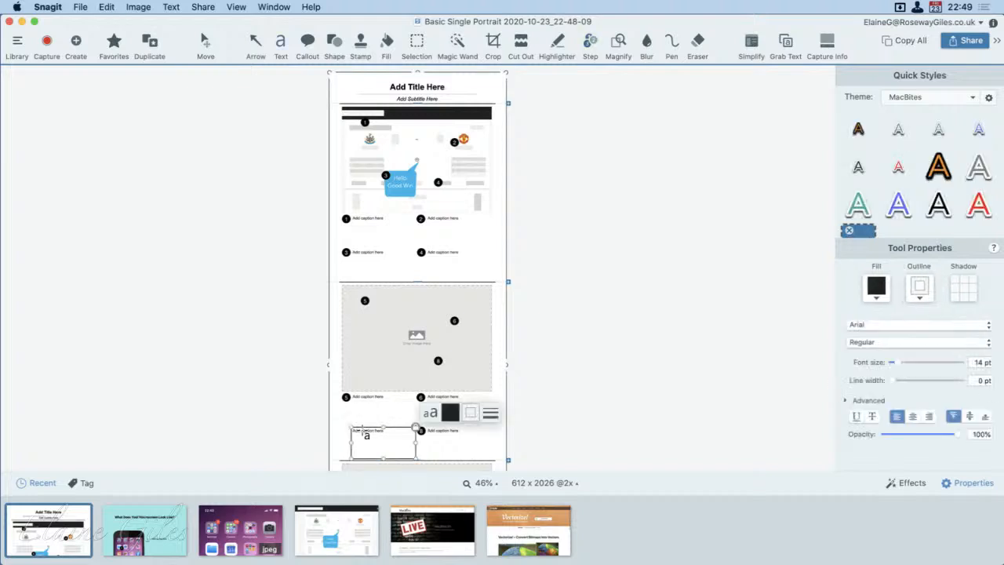
{"action": "left_click", "coordinate": [363, 433]}
{"action": "key", "text": "BackSpace"}
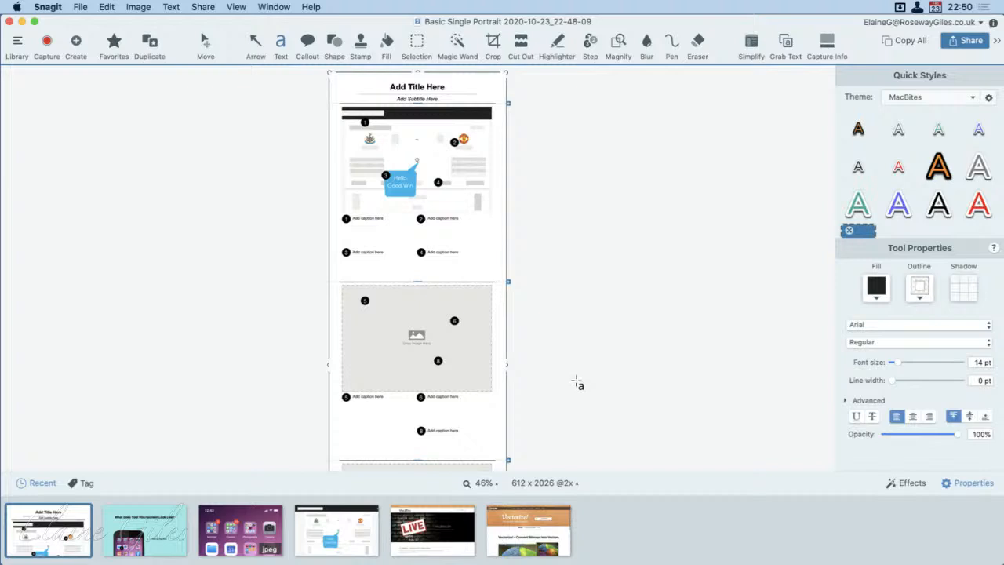
Step: Fill the second section's image placeholder with the same simplified football capture
{"action": "left_click_drag", "start_coordinate": [425, 249], "coordinate": [489, 279]}
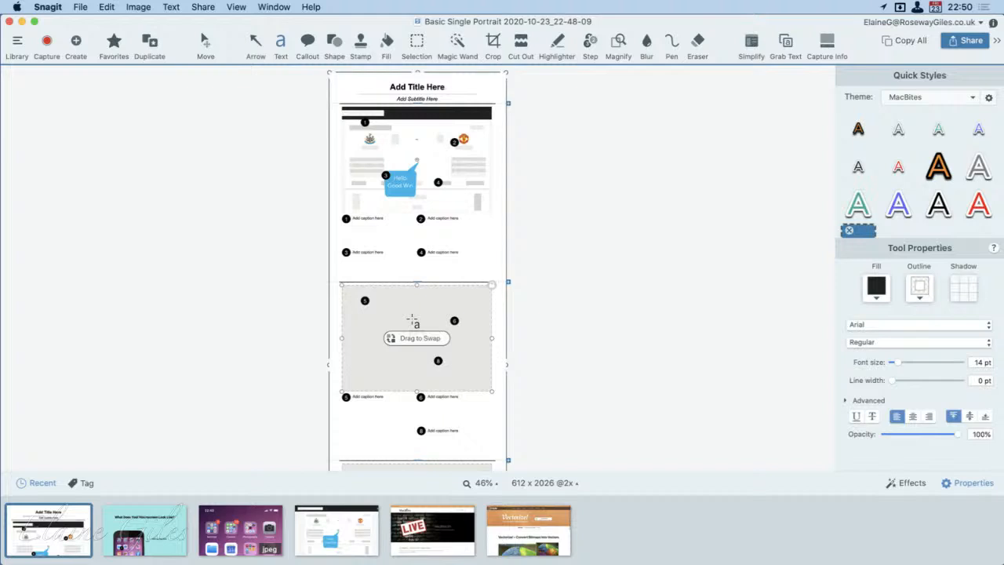
{"action": "left_click_drag", "start_coordinate": [328, 539], "coordinate": [409, 337]}
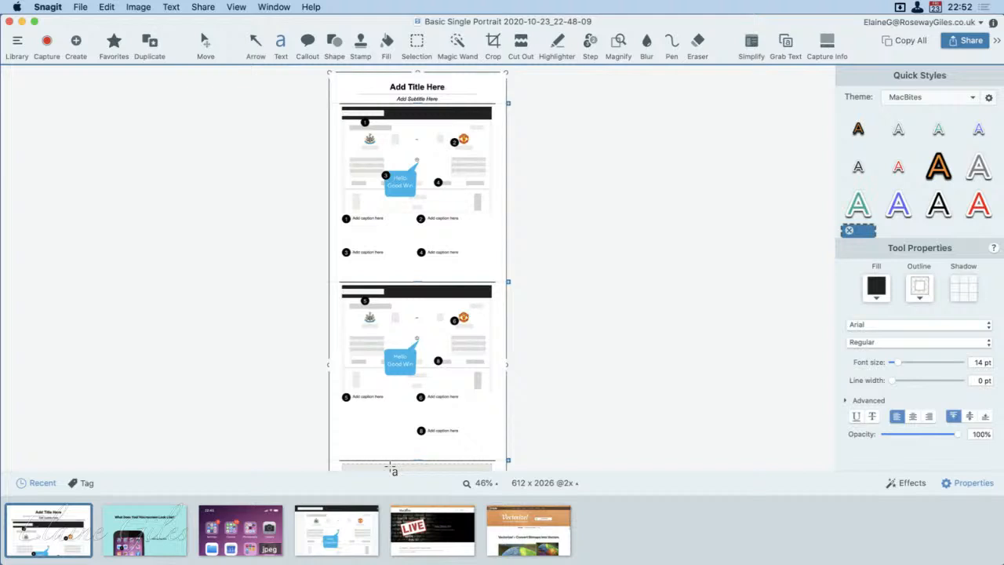
{"action": "left_click", "coordinate": [165, 439]}
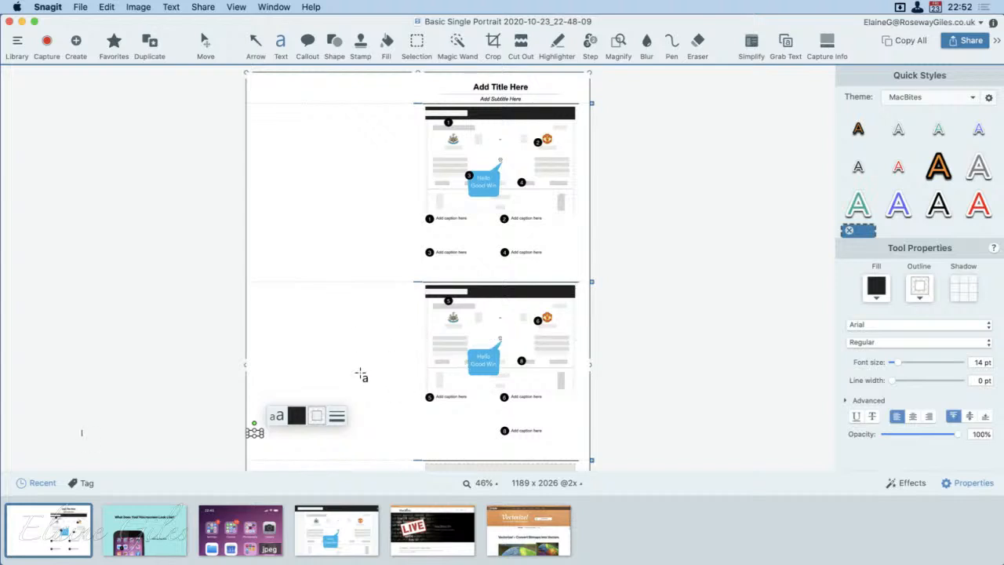
{"action": "left_click", "coordinate": [650, 319]}
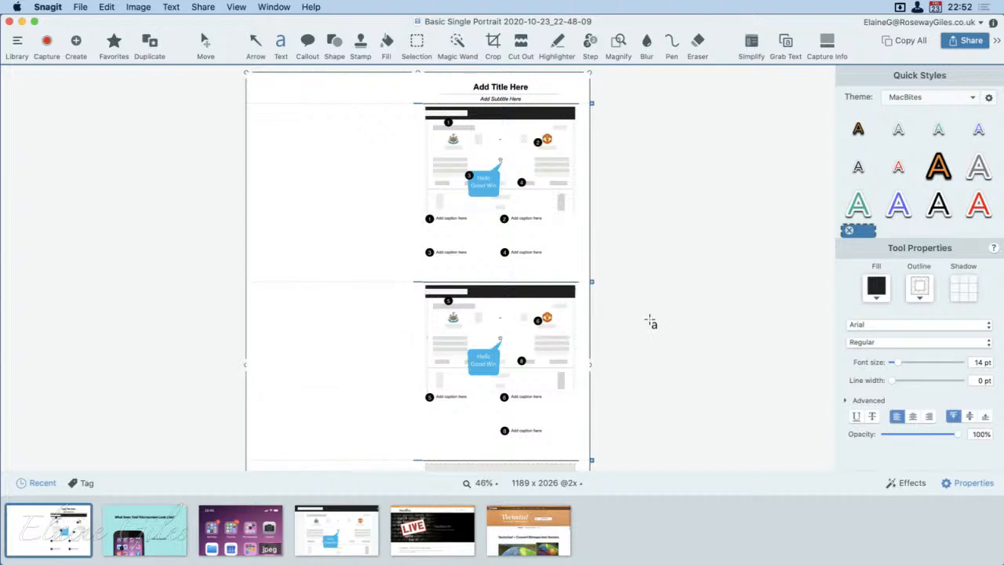
{"action": "key", "text": "super+z"}
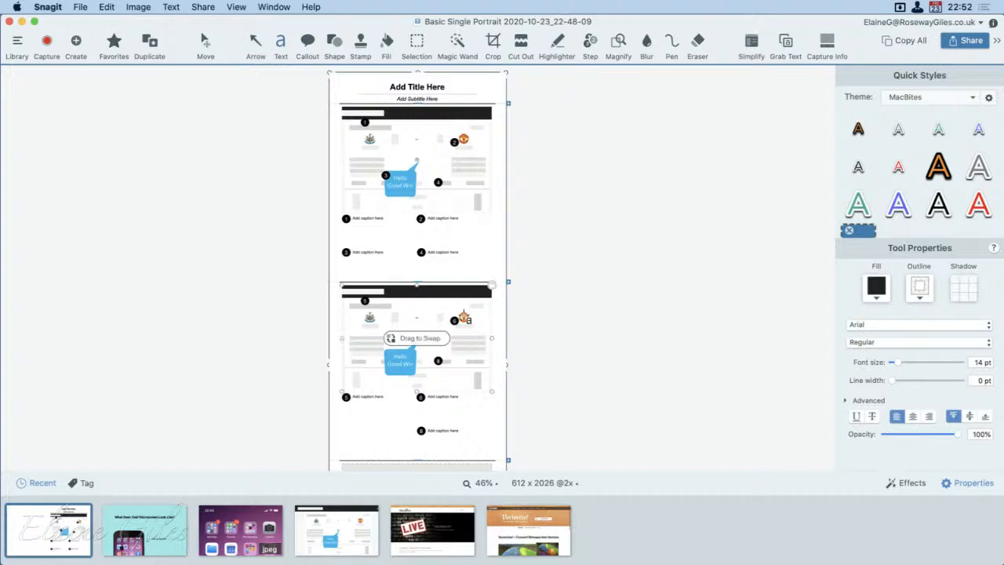
Step: Examine the first two sections with their numbered markers and captions up close
{"action": "left_click", "coordinate": [433, 228]}
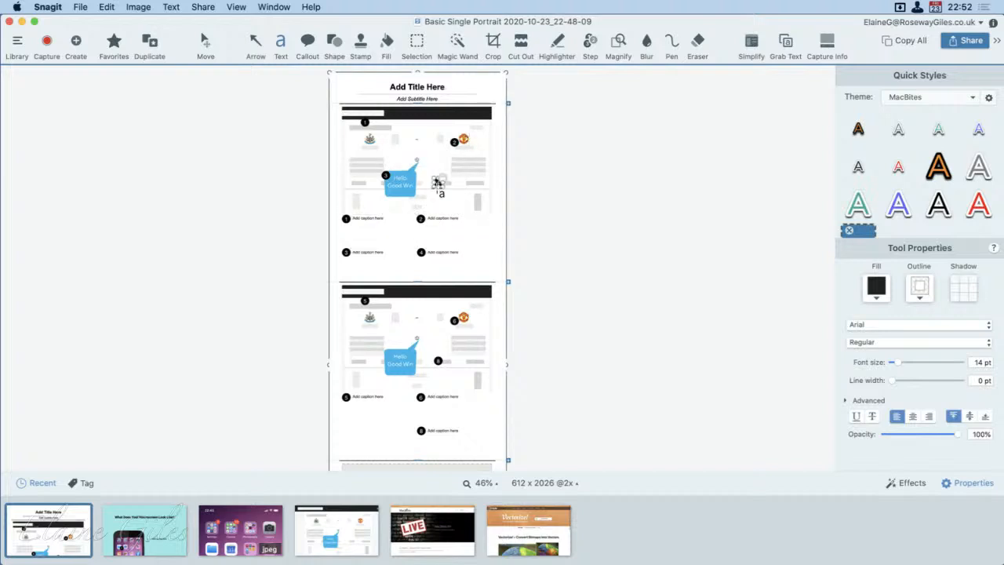
{"action": "scroll", "coordinate": [437, 187], "scroll_direction": "down", "scroll_amount": 1}
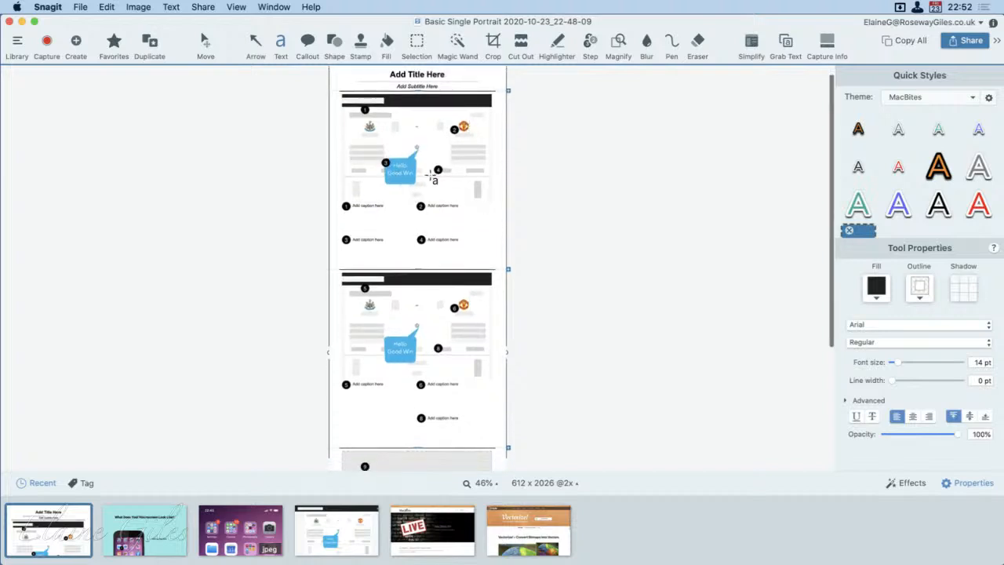
{"action": "scroll", "coordinate": [414, 146], "scroll_direction": "up", "scroll_amount": 10}
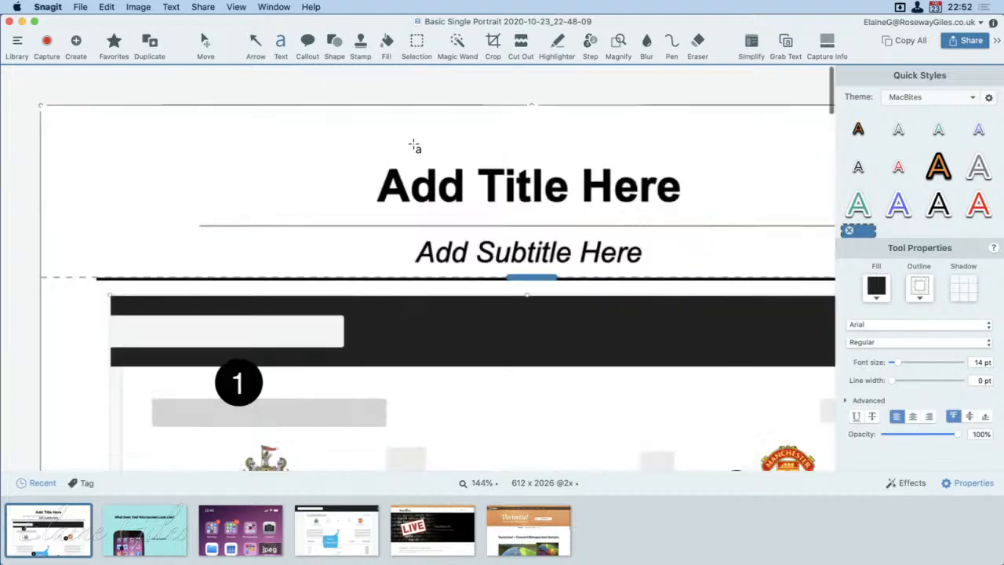
{"action": "scroll", "coordinate": [414, 146], "scroll_direction": "down", "scroll_amount": 8}
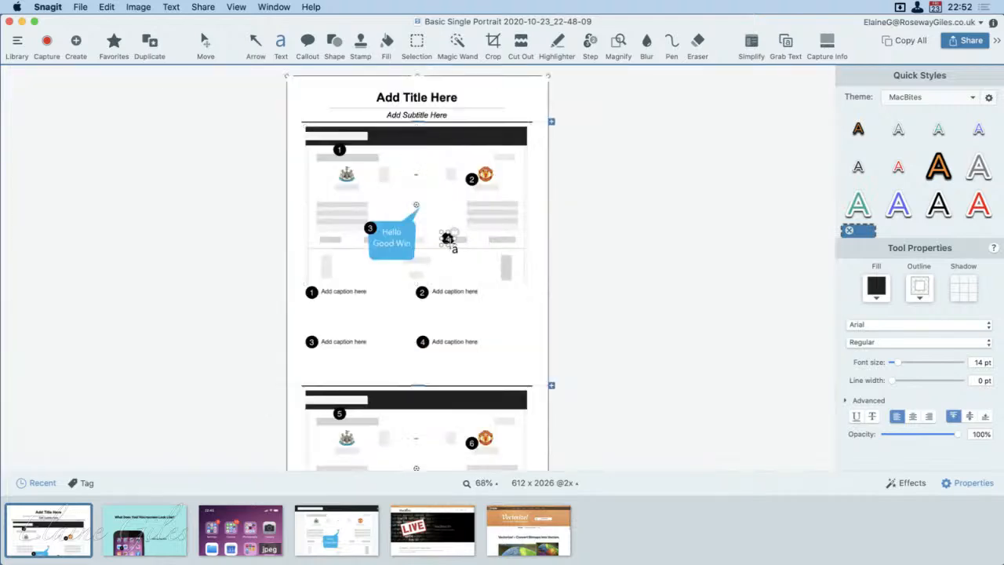
{"action": "left_click", "coordinate": [448, 239]}
{"action": "scroll", "coordinate": [405, 203], "scroll_direction": "down", "scroll_amount": 2}
{"action": "scroll", "coordinate": [405, 203], "scroll_direction": "down", "scroll_amount": 1}
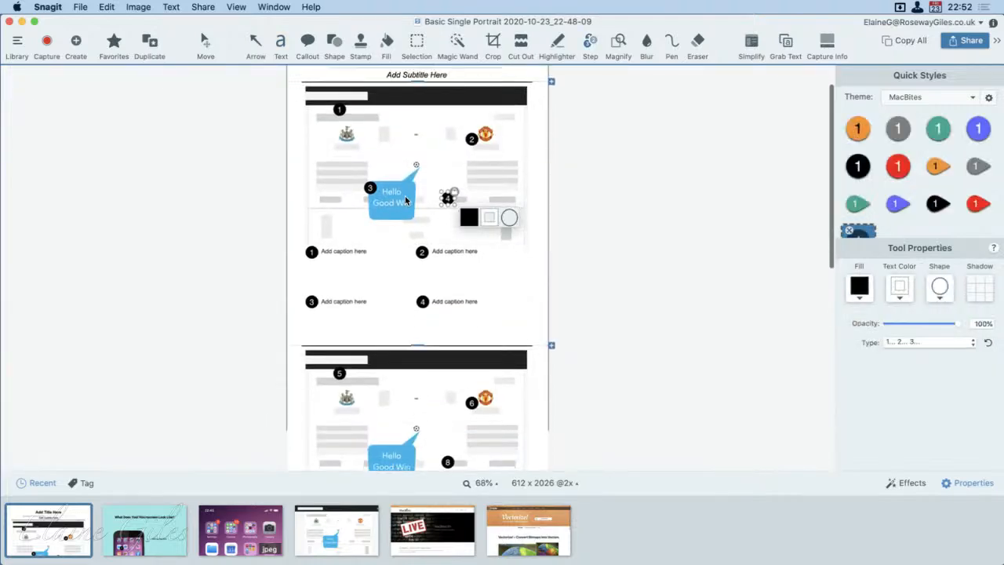
{"action": "scroll", "coordinate": [423, 212], "scroll_direction": "up", "scroll_amount": 2}
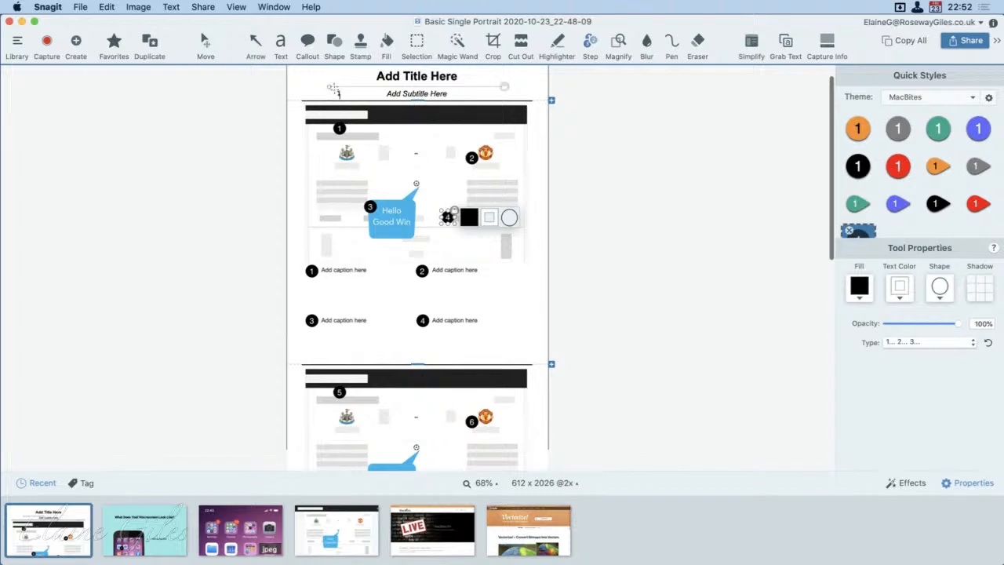
Step: Select the step 4 marker on the first section's image and slightly reduce its height
{"action": "left_click", "coordinate": [206, 43]}
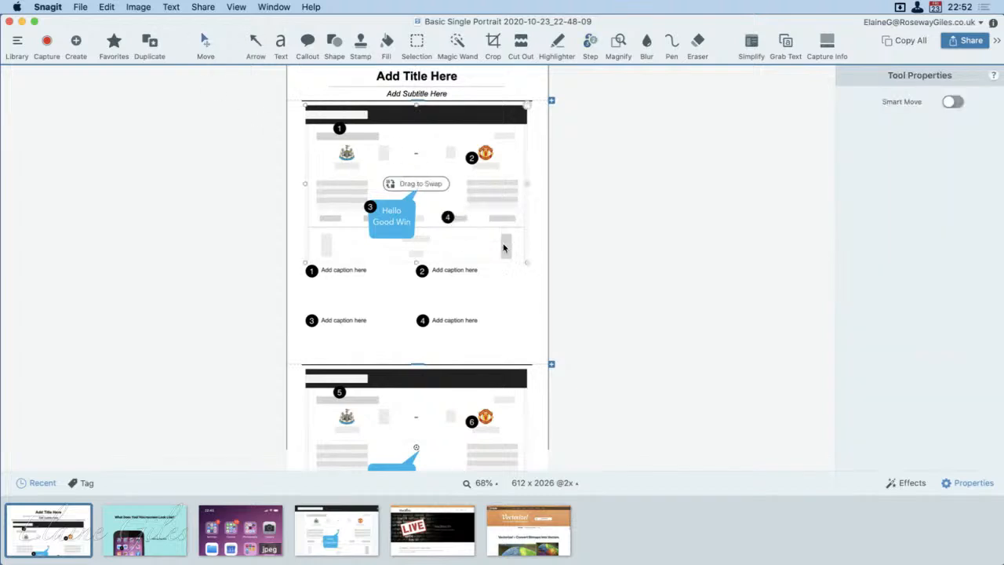
{"action": "left_click", "coordinate": [447, 217]}
{"action": "scroll", "coordinate": [447, 217], "scroll_direction": "down", "scroll_amount": 1}
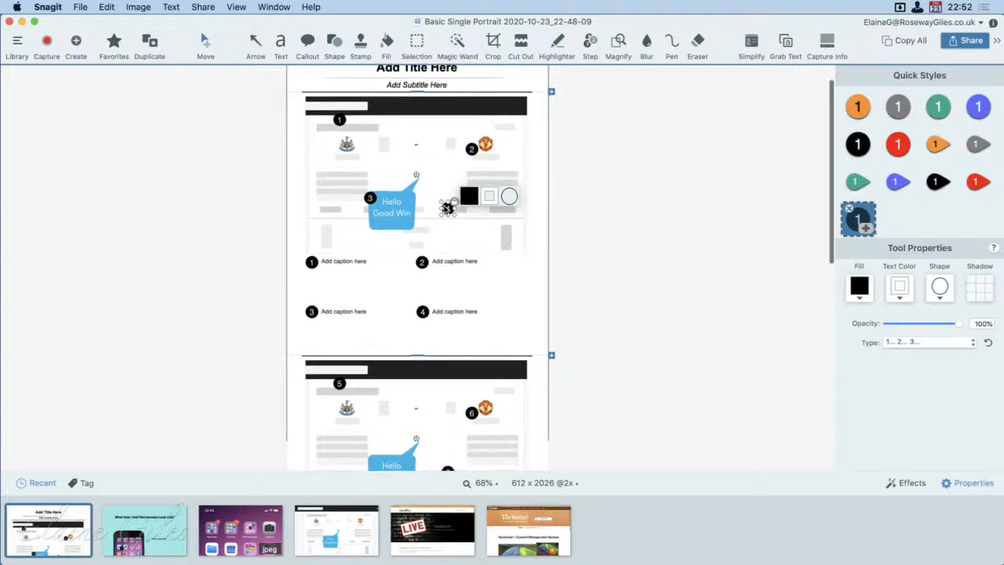
{"action": "mouse_move", "coordinate": [447, 210]}
{"action": "left_mouse_down"}
{"action": "mouse_move", "coordinate": [455, 214]}
{"action": "mouse_move", "coordinate": [447, 211]}
{"action": "left_mouse_up"}
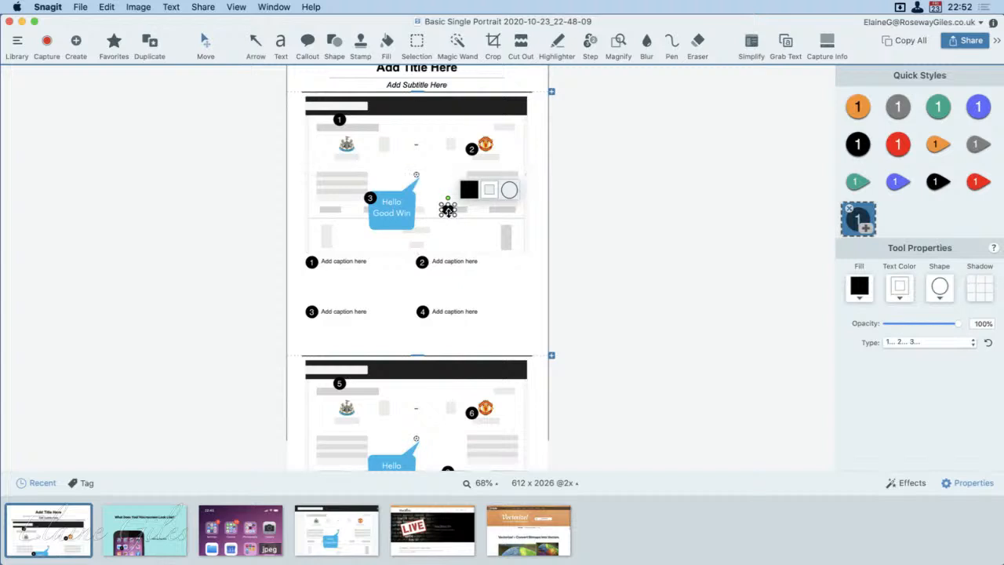
Step: Examine the step markers on the first section's image up close, return to the overall template layout and clear the image selection
{"action": "scroll", "coordinate": [448, 212], "scroll_direction": "up", "scroll_amount": 10}
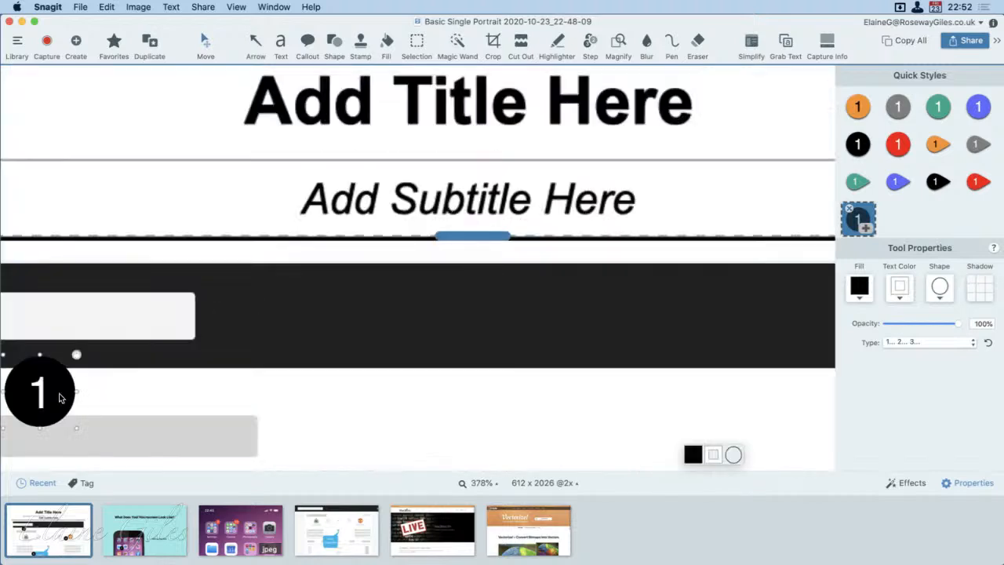
{"action": "left_click", "coordinate": [60, 396]}
{"action": "scroll", "coordinate": [218, 400], "scroll_direction": "down", "scroll_amount": 2}
{"action": "scroll", "coordinate": [218, 400], "scroll_direction": "down", "scroll_amount": 10}
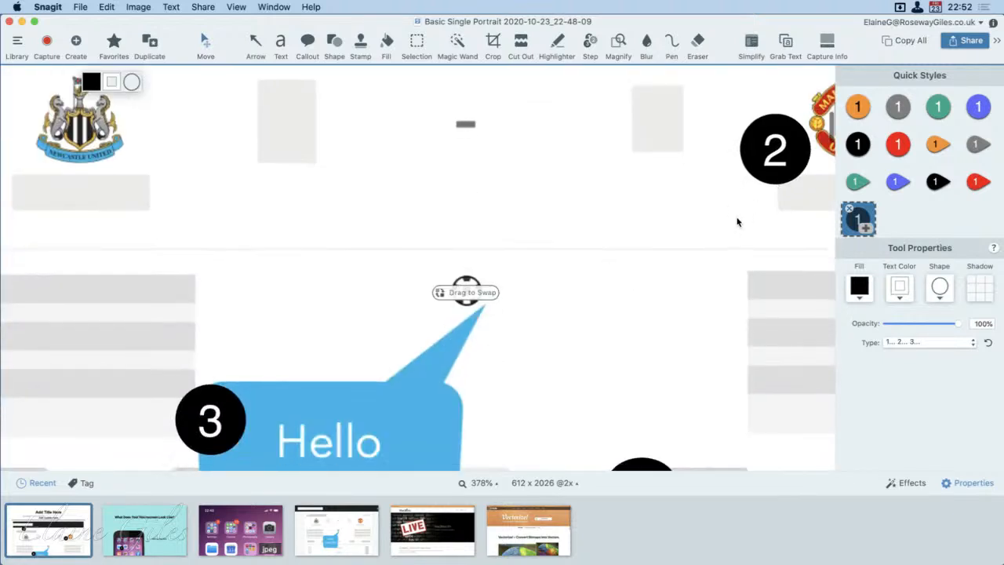
{"action": "left_click", "coordinate": [766, 157]}
{"action": "scroll", "coordinate": [759, 171], "scroll_direction": "down", "scroll_amount": 1}
{"action": "scroll", "coordinate": [759, 171], "scroll_direction": "down", "scroll_amount": 1}
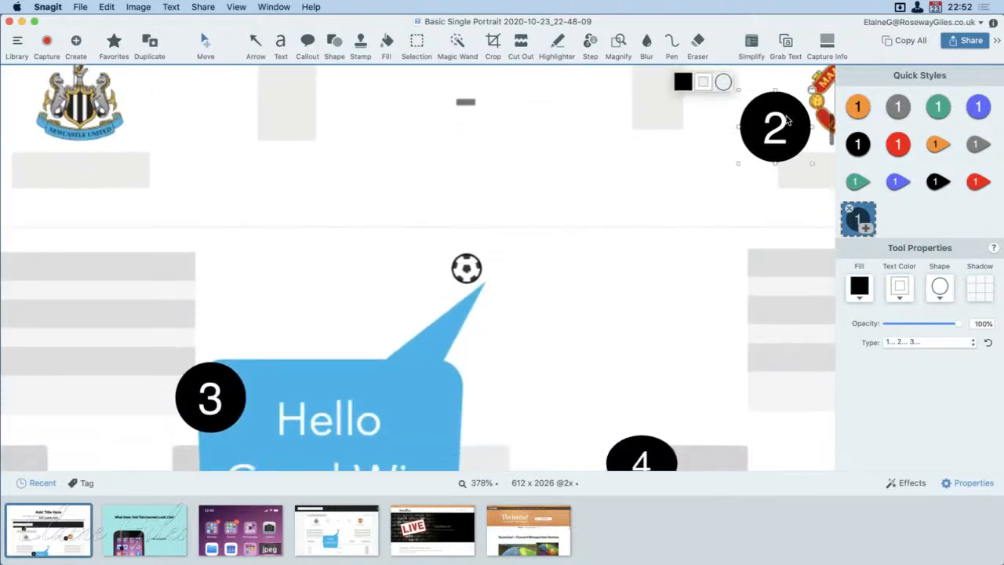
{"action": "scroll", "coordinate": [787, 119], "scroll_direction": "right", "scroll_amount": 1}
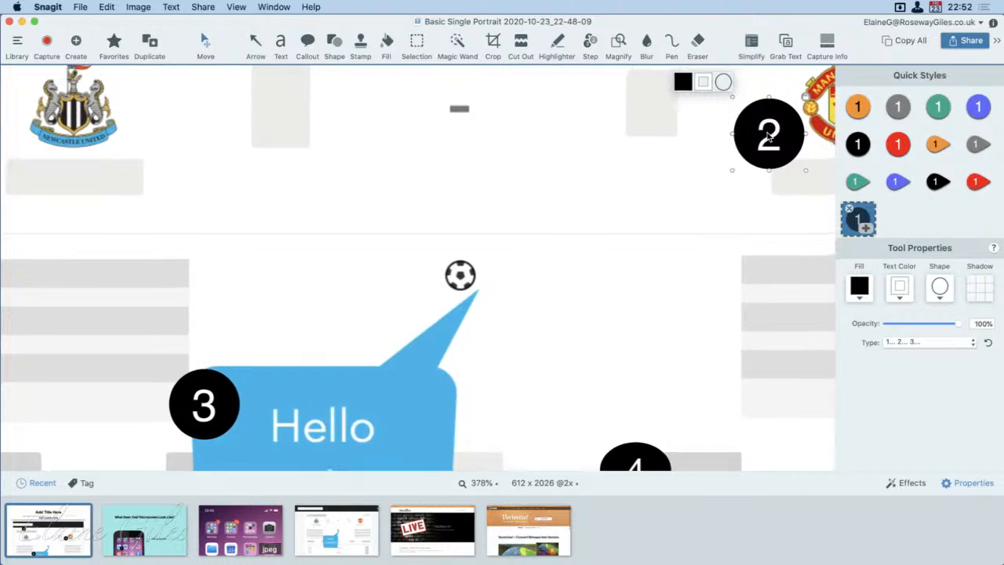
{"action": "key", "text": "Escape"}
{"action": "scroll", "coordinate": [765, 139], "scroll_direction": "right", "scroll_amount": 1}
{"action": "scroll", "coordinate": [763, 149], "scroll_direction": "right", "scroll_amount": 1}
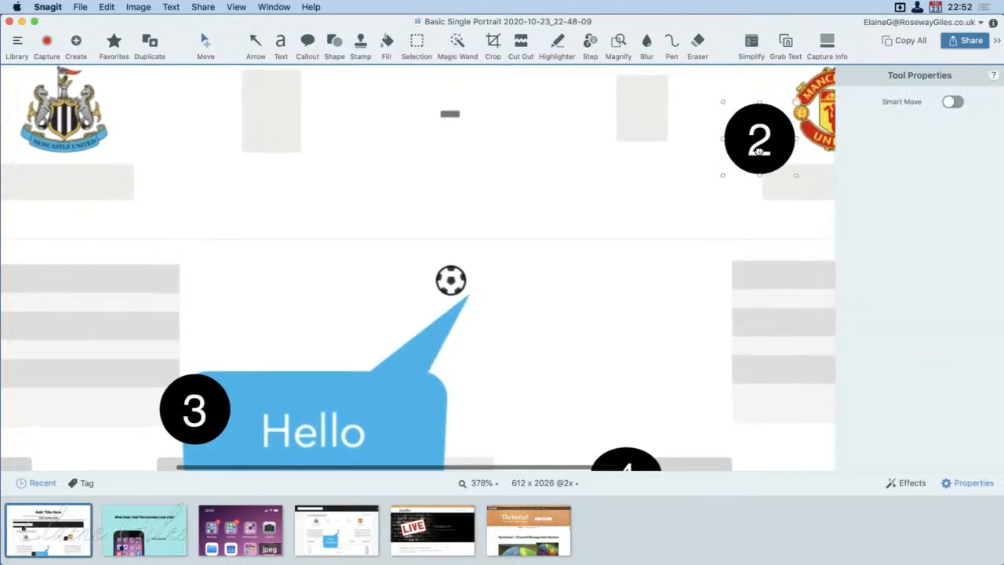
{"action": "scroll", "coordinate": [590, 247], "scroll_direction": "down", "scroll_amount": 10}
{"action": "scroll", "coordinate": [590, 247], "scroll_direction": "down", "scroll_amount": 3}
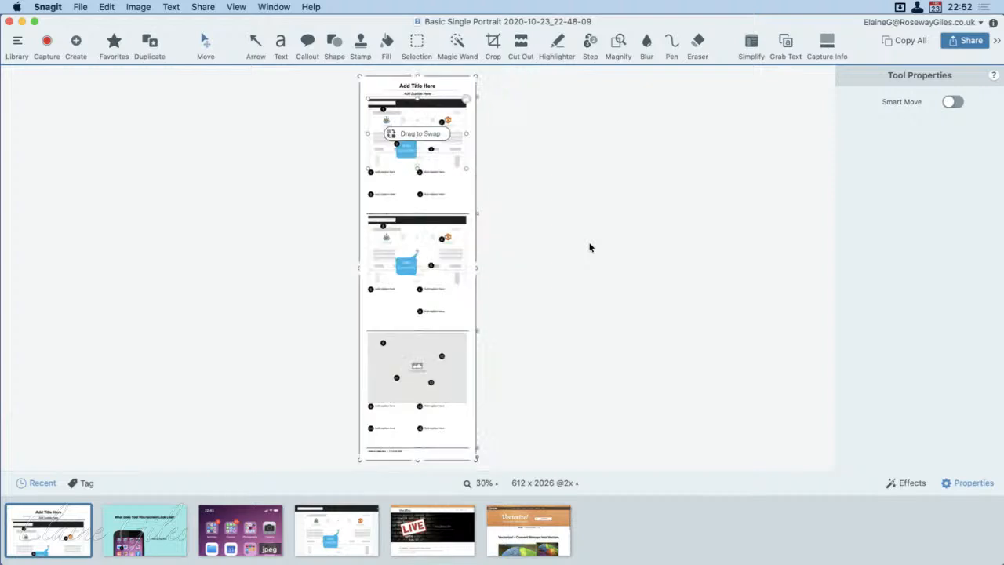
{"action": "scroll", "coordinate": [590, 247], "scroll_direction": "up", "scroll_amount": 3}
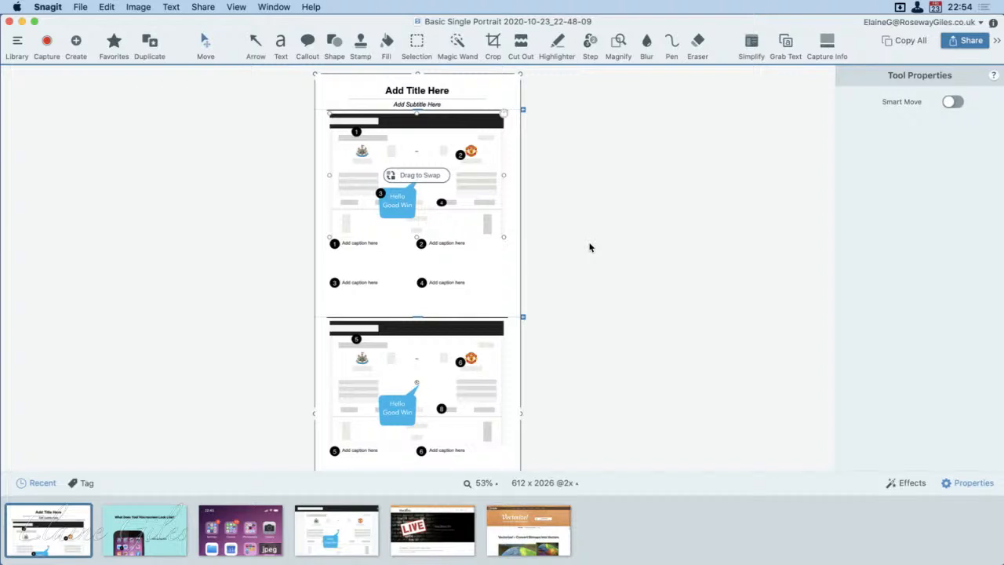
{"action": "left_click", "coordinate": [589, 248]}
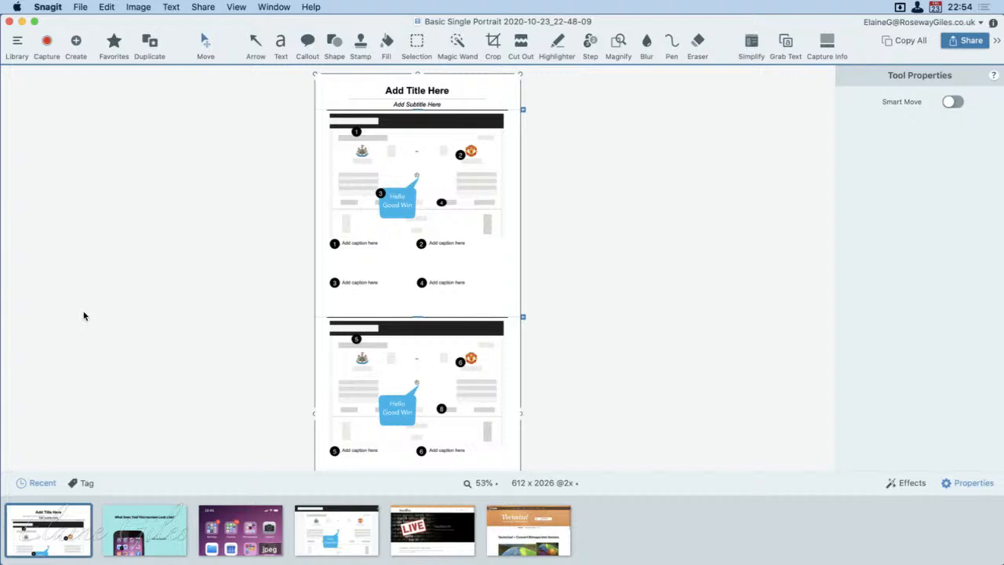
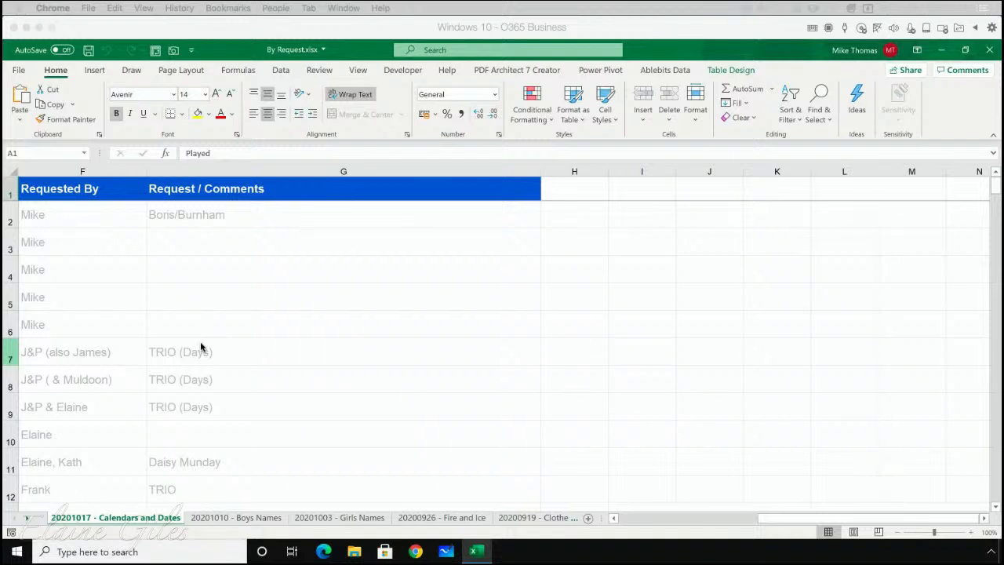
Step: Browse the sheet tabs of By Request.xlsx through to the oldest sheet, 20200404, and return to the first ones
{"action": "left_click", "coordinate": [26, 518]}
{"action": "left_click", "coordinate": [26, 518]}
{"action": "left_click", "coordinate": [26, 518]}
{"action": "left_click", "coordinate": [26, 519]}
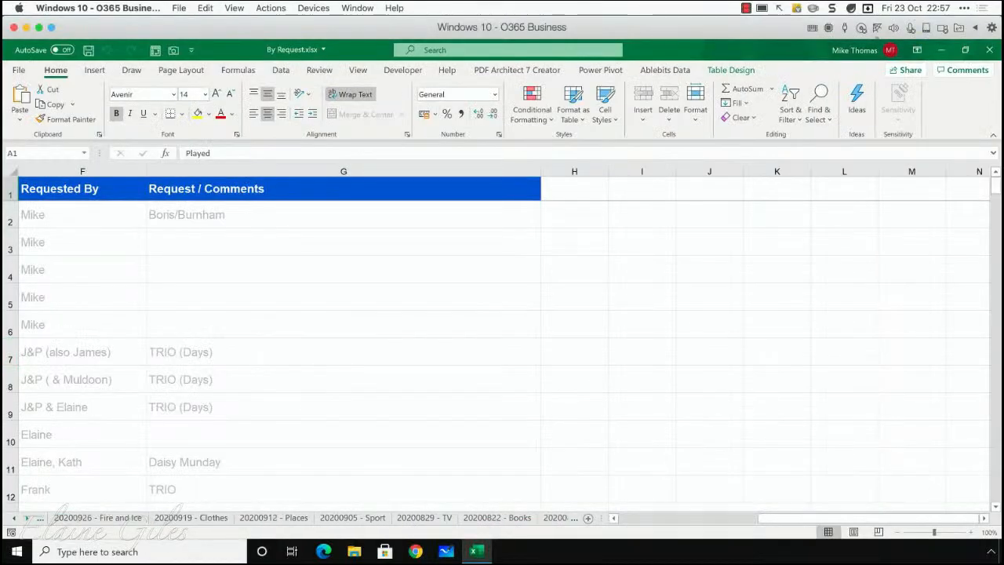
{"action": "left_click", "coordinate": [26, 518]}
{"action": "left_click", "coordinate": [26, 519]}
{"action": "left_click", "coordinate": [26, 519]}
{"action": "left_click", "coordinate": [26, 518]}
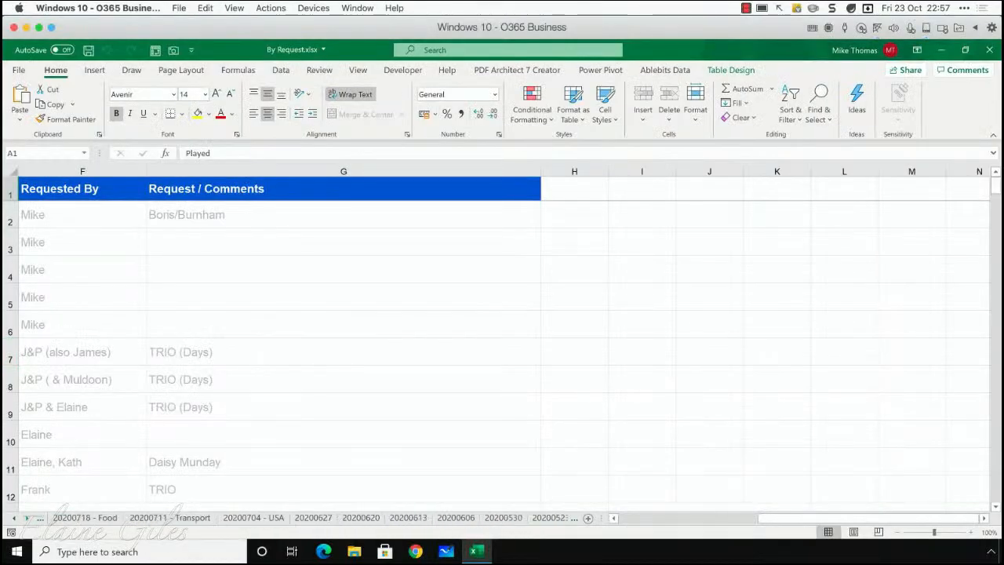
{"action": "left_click", "coordinate": [26, 518]}
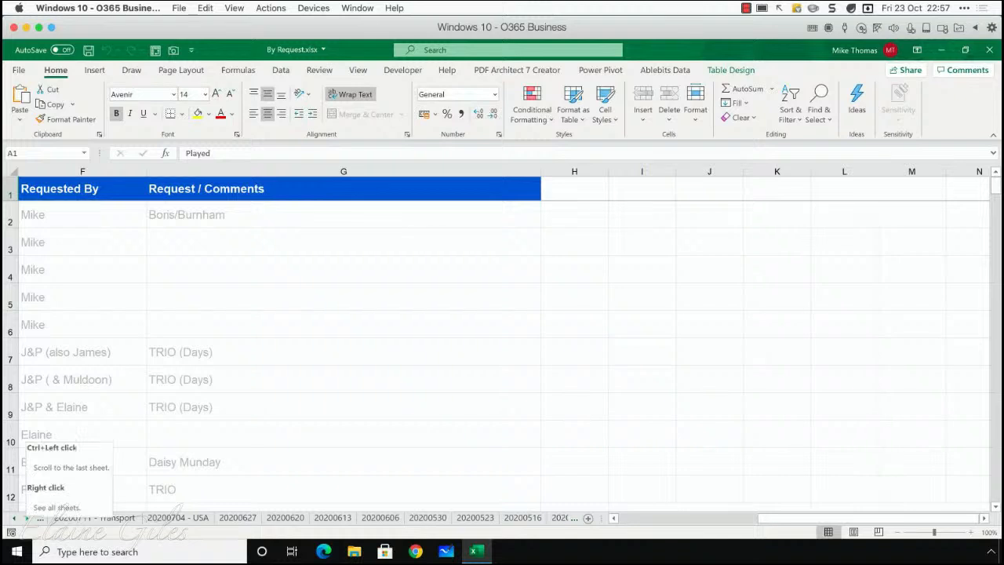
{"action": "left_click", "coordinate": [27, 517]}
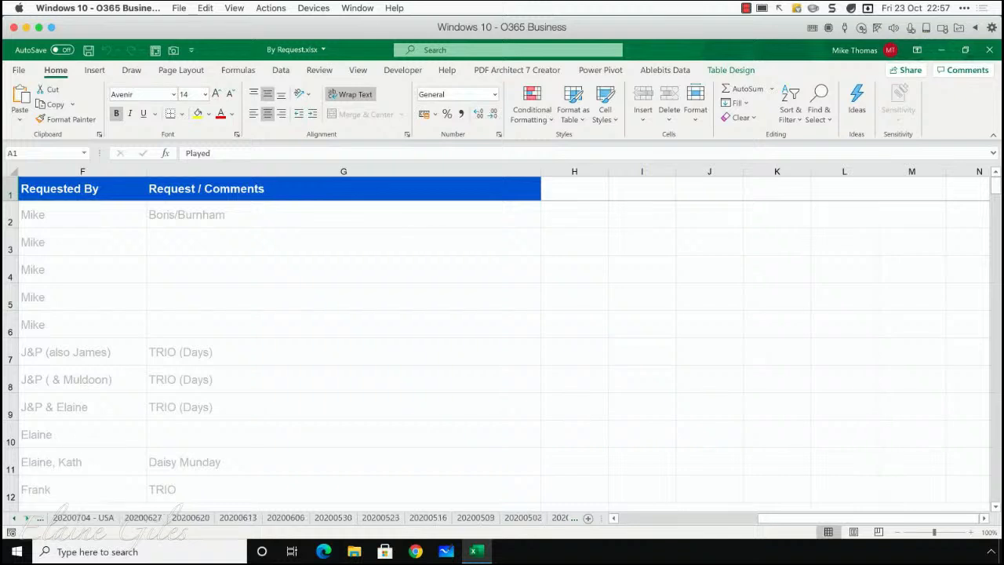
{"action": "left_click", "coordinate": [27, 517]}
{"action": "left_click", "coordinate": [27, 517]}
{"action": "left_click", "coordinate": [26, 518]}
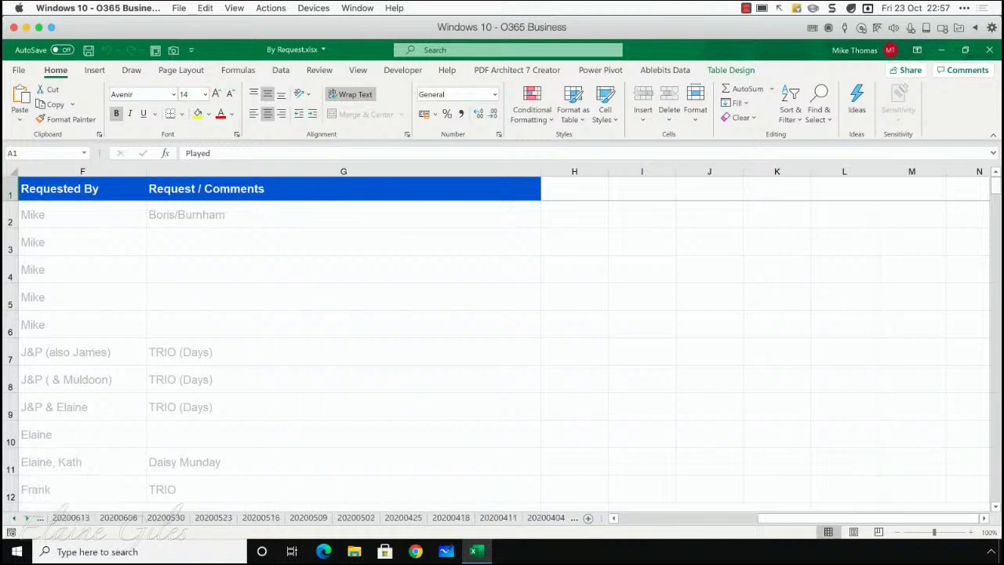
{"action": "left_click", "coordinate": [27, 517]}
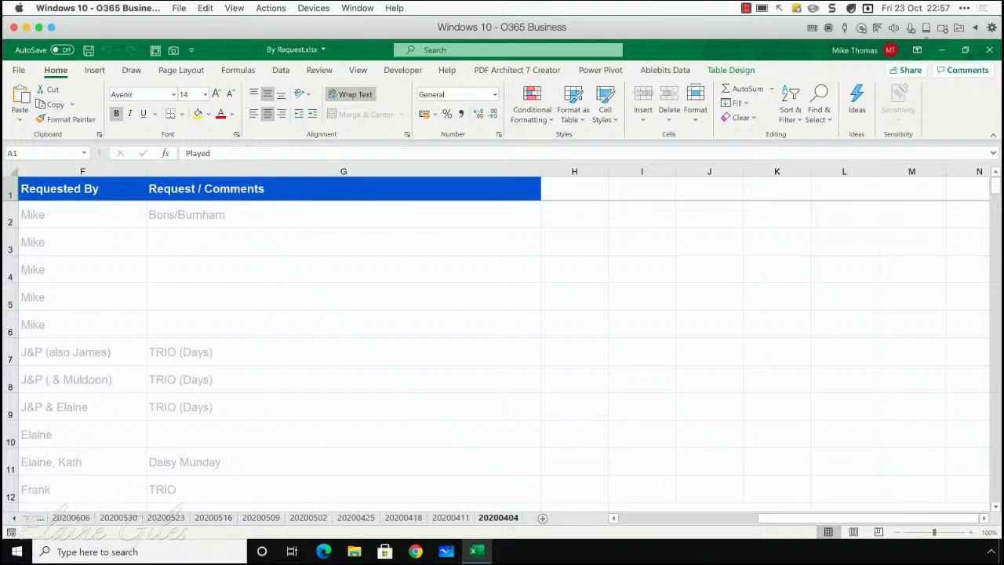
{"action": "left_click", "coordinate": [14, 518]}
{"action": "left_click", "coordinate": [14, 517]}
{"action": "left_click", "coordinate": [14, 517]}
{"action": "left_click", "coordinate": [14, 517]}
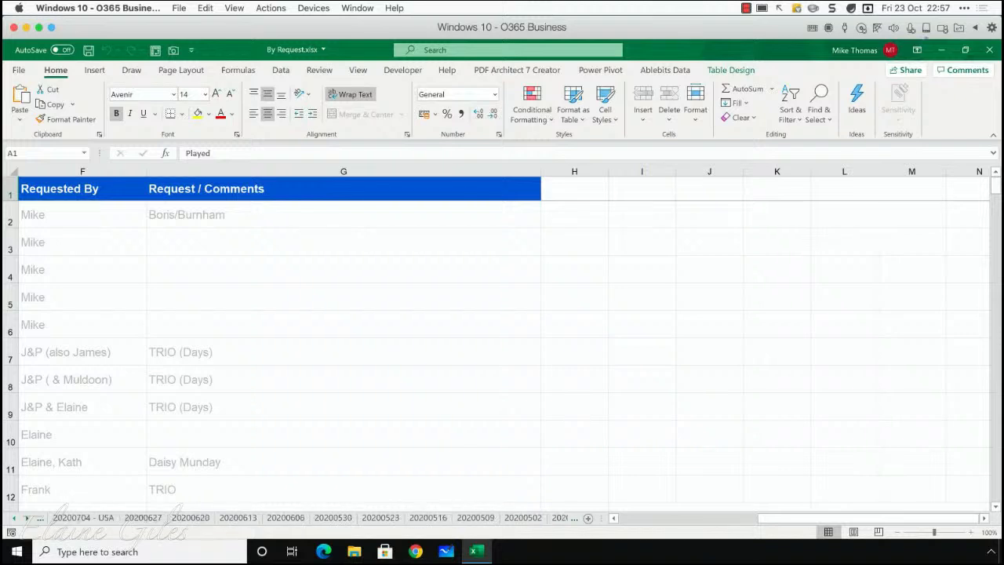
{"action": "left_click", "coordinate": [14, 517]}
{"action": "left_click", "coordinate": [14, 518]}
{"action": "left_click", "coordinate": [14, 518]}
{"action": "left_click", "coordinate": [14, 517]}
{"action": "left_click", "coordinate": [15, 517]}
{"action": "left_click", "coordinate": [14, 517]}
{"action": "left_click", "coordinate": [14, 517]}
{"action": "left_click", "coordinate": [15, 518]}
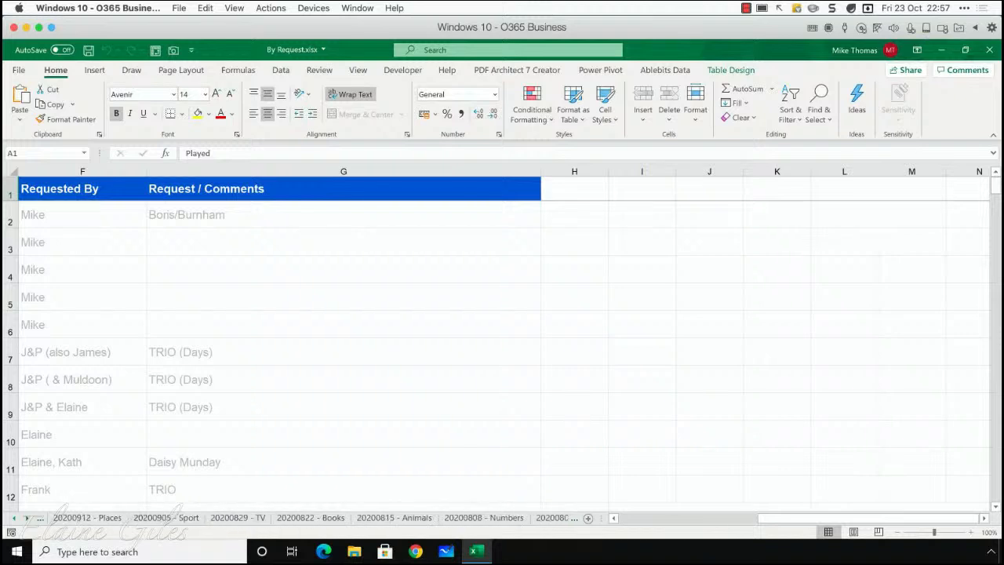
{"action": "left_click", "coordinate": [14, 518]}
{"action": "left_click", "coordinate": [15, 518]}
{"action": "left_click", "coordinate": [14, 517]}
{"action": "left_click", "coordinate": [14, 518]}
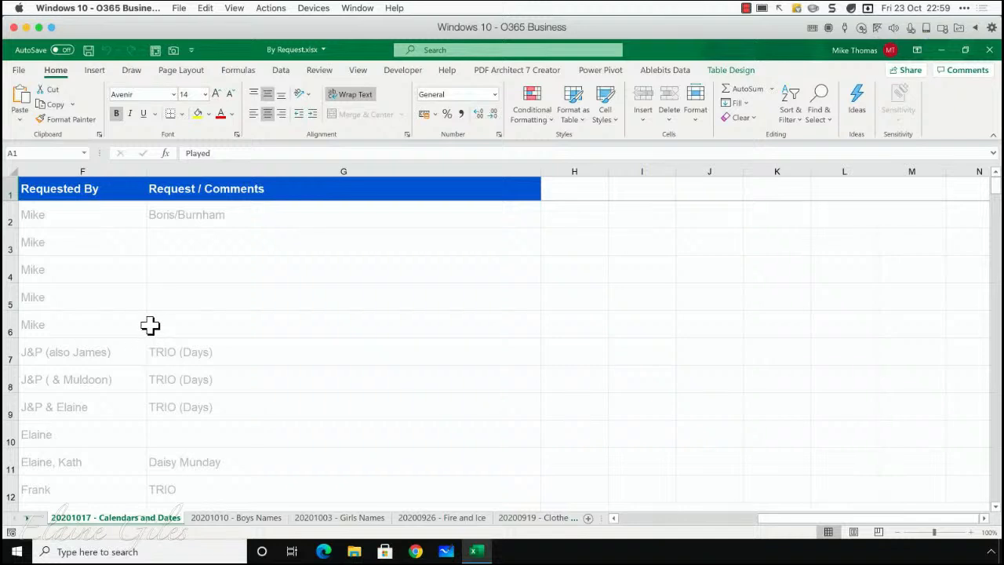
Step: Check the table names and columns on the Calendars and Dates, Boys Names, Girls Names, Fire and Ice, and Clothes sheets
{"action": "left_click", "coordinate": [150, 325]}
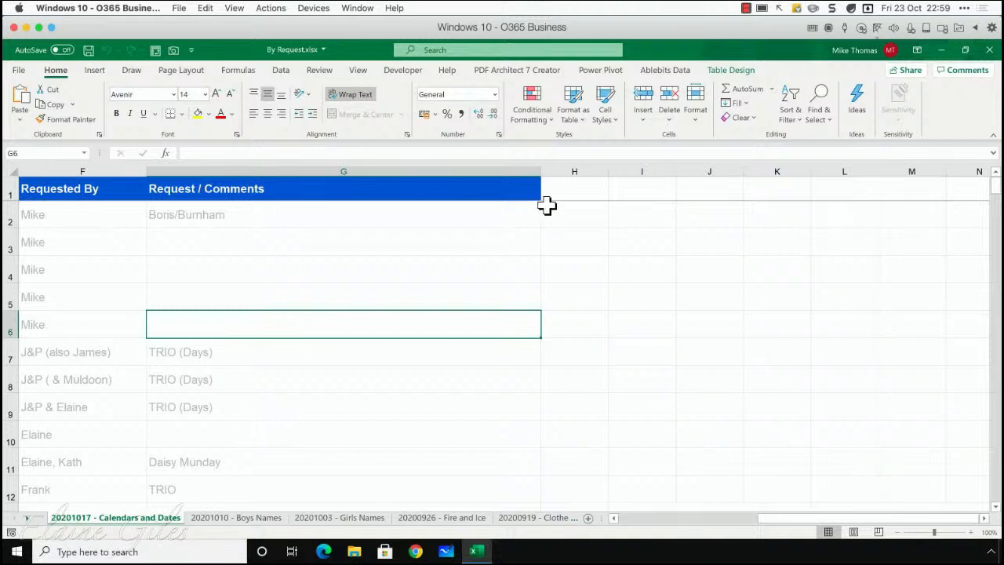
{"action": "left_click", "coordinate": [724, 75]}
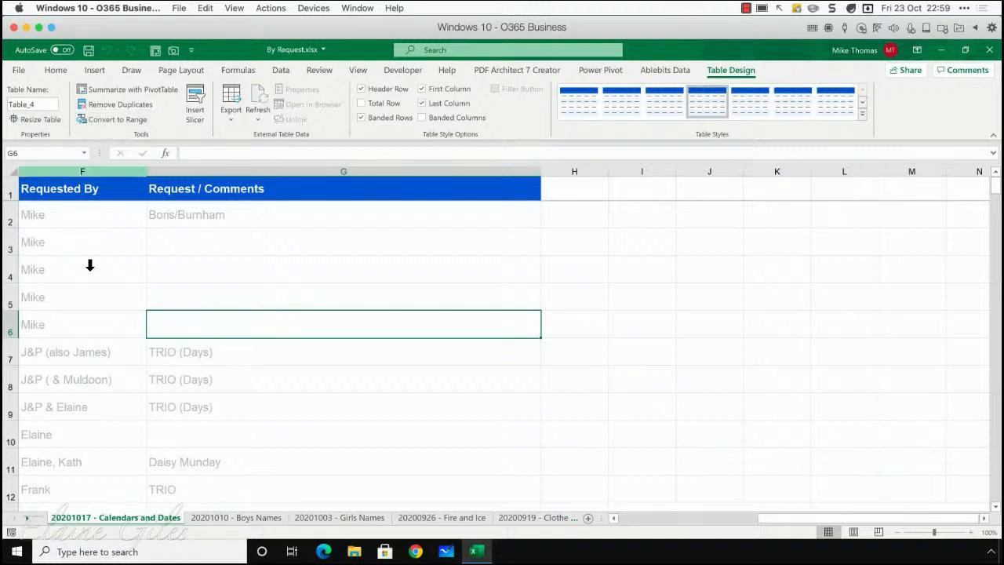
{"action": "left_click_drag", "start_coordinate": [70, 162], "coordinate": [643, 168]}
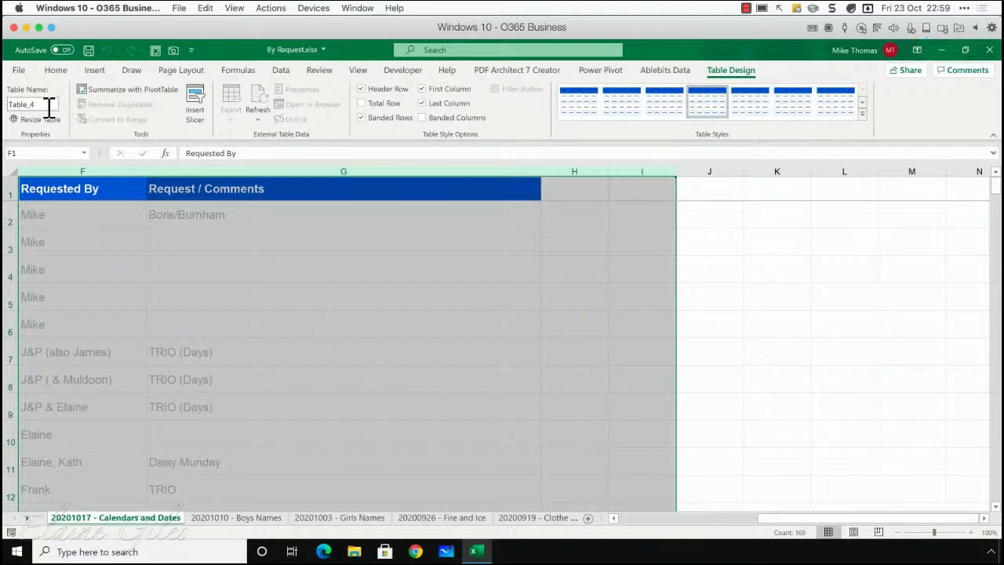
{"action": "left_click", "coordinate": [235, 517]}
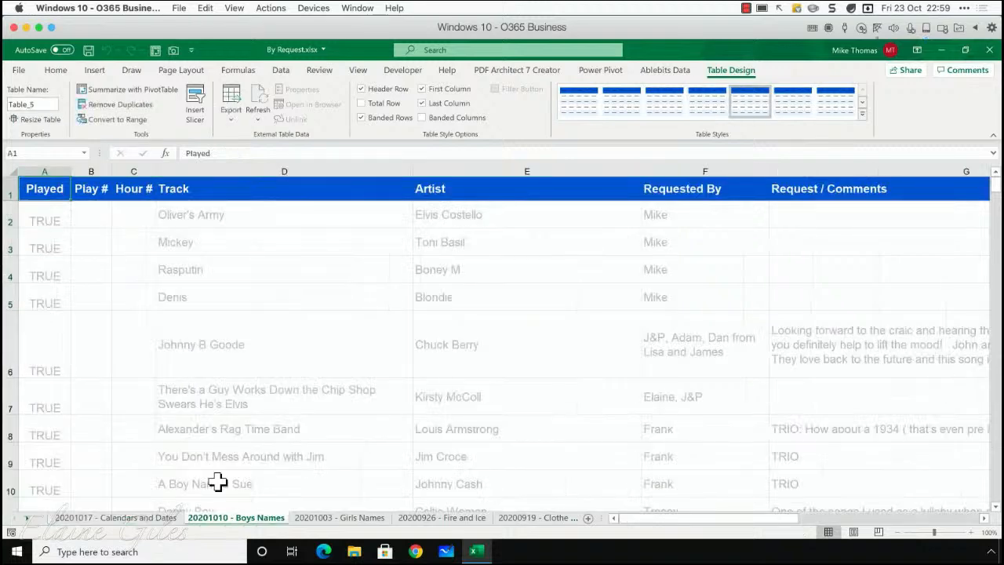
{"action": "left_click", "coordinate": [338, 517]}
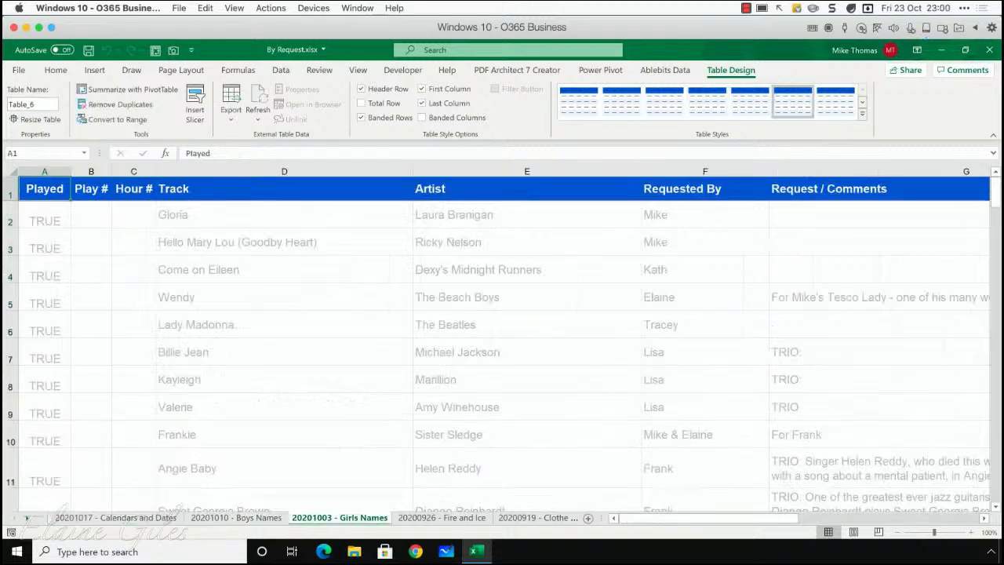
{"action": "left_click", "coordinate": [442, 518]}
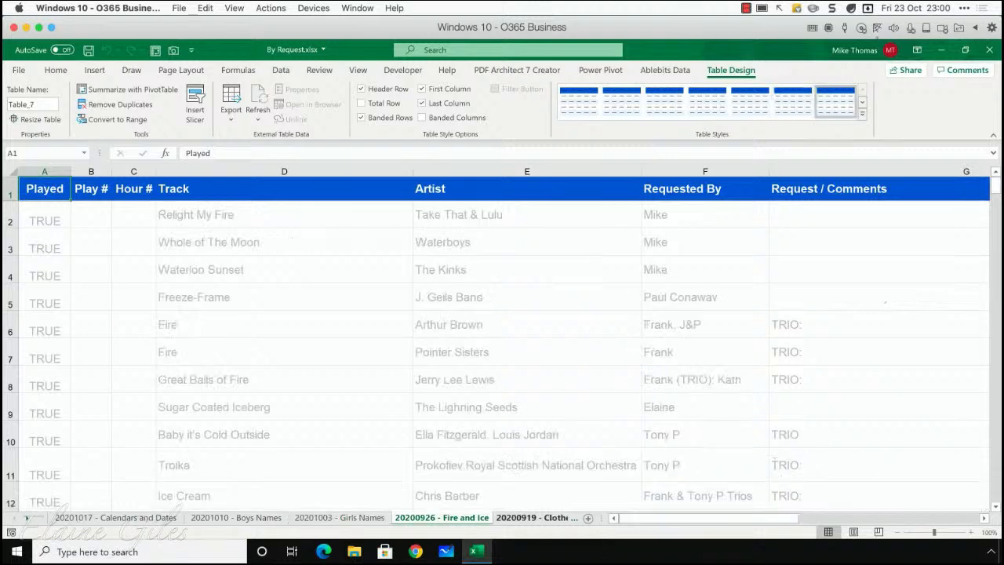
{"action": "left_click", "coordinate": [538, 518]}
{"action": "left_click", "coordinate": [385, 351]}
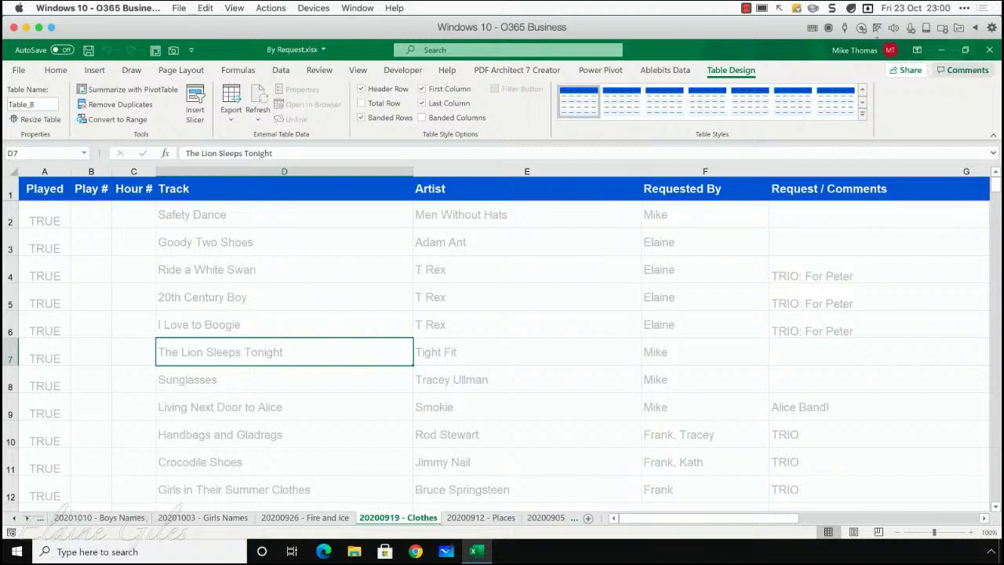
Step: Close By Request.xlsx, reopen it from the desktop for a brief check and close it again
{"action": "left_click", "coordinate": [988, 49]}
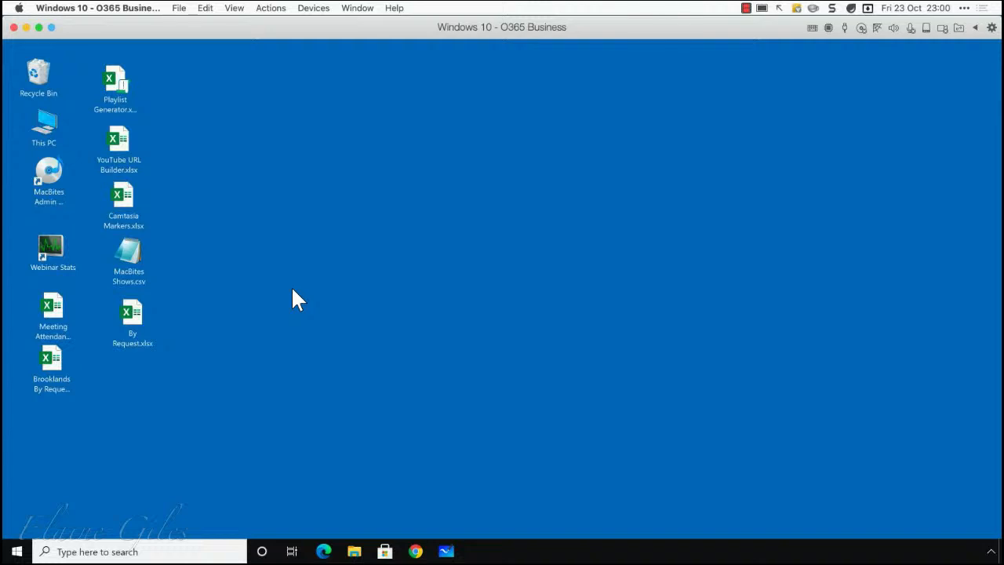
{"action": "double_click", "coordinate": [140, 314]}
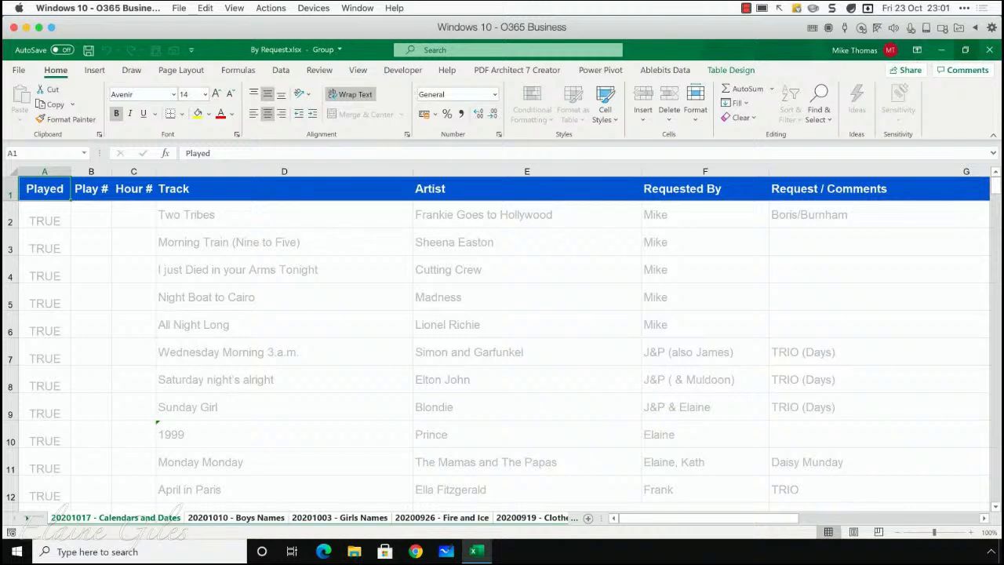
{"action": "left_click", "coordinate": [989, 49]}
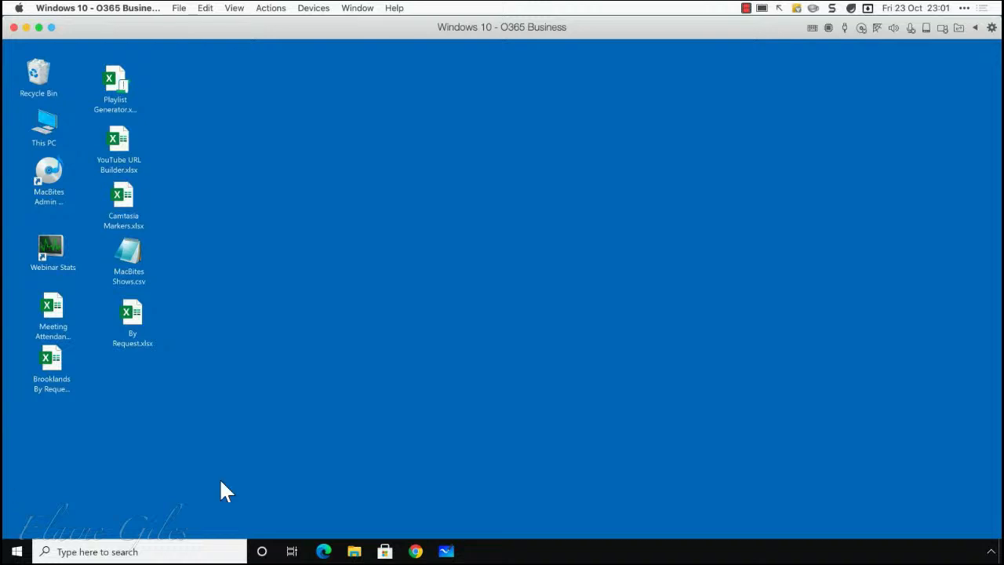
Step: Start Excel and create a new blank workbook
{"action": "left_click", "coordinate": [17, 551]}
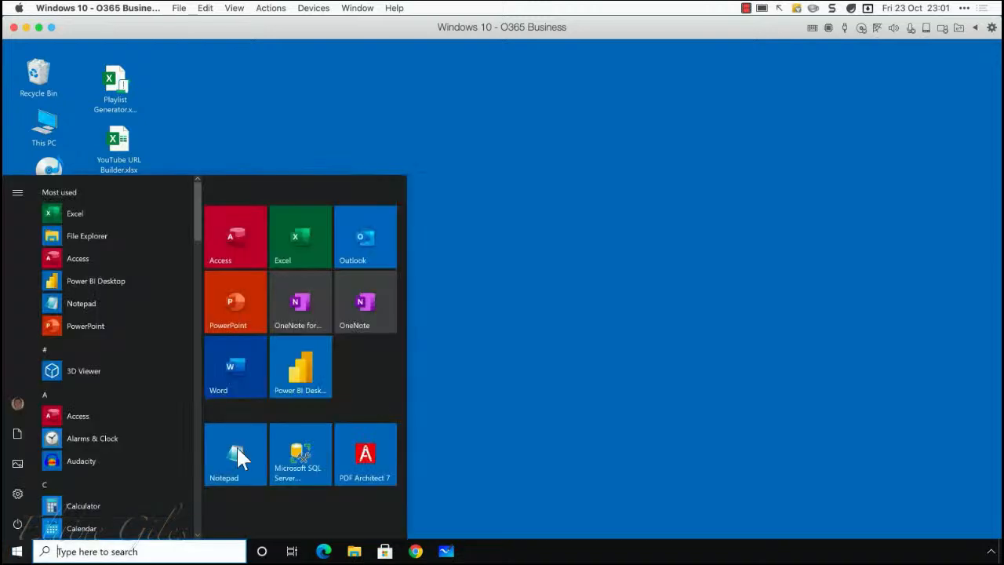
{"action": "left_click", "coordinate": [290, 263]}
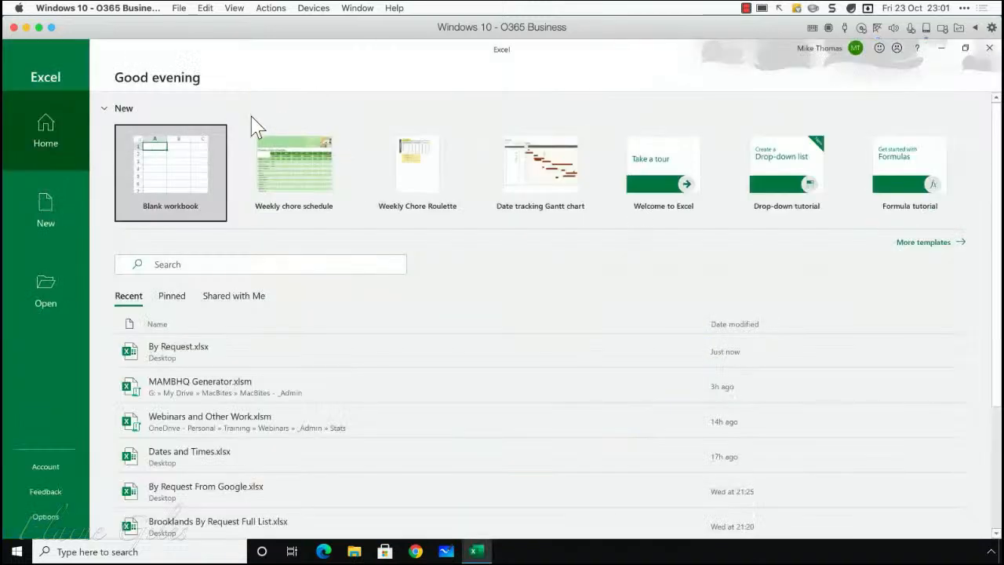
{"action": "left_click", "coordinate": [185, 170]}
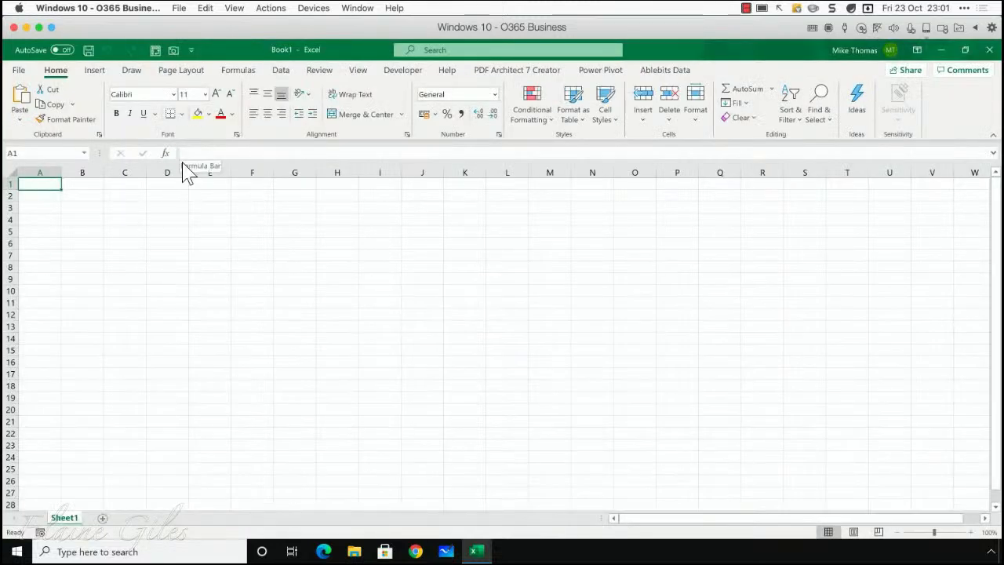
Step: Import By Request.xlsx from the Desktop folder as a workbook data source for a new query
{"action": "left_click", "coordinate": [283, 70]}
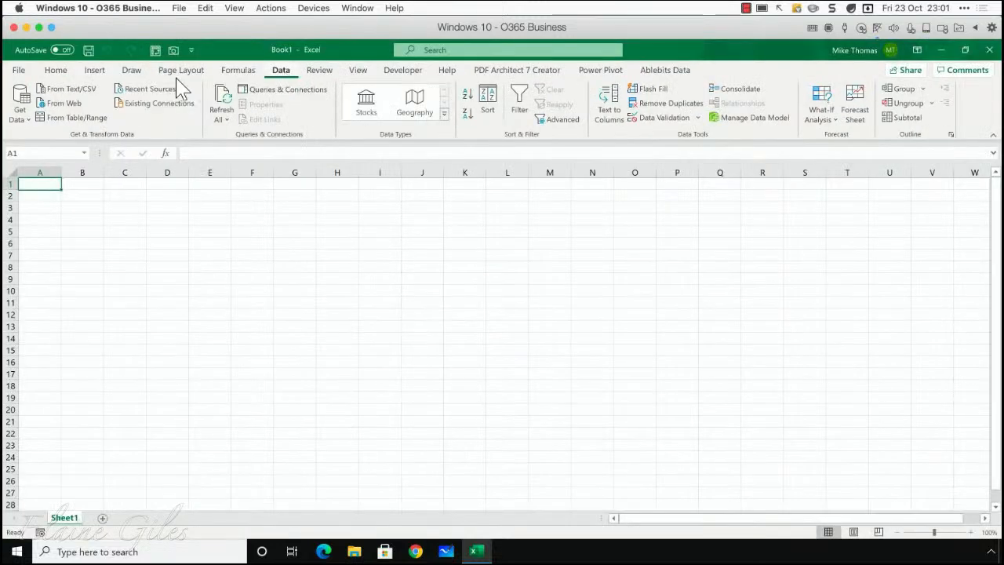
{"action": "left_click", "coordinate": [21, 116]}
{"action": "mouse_move", "coordinate": [61, 149]}
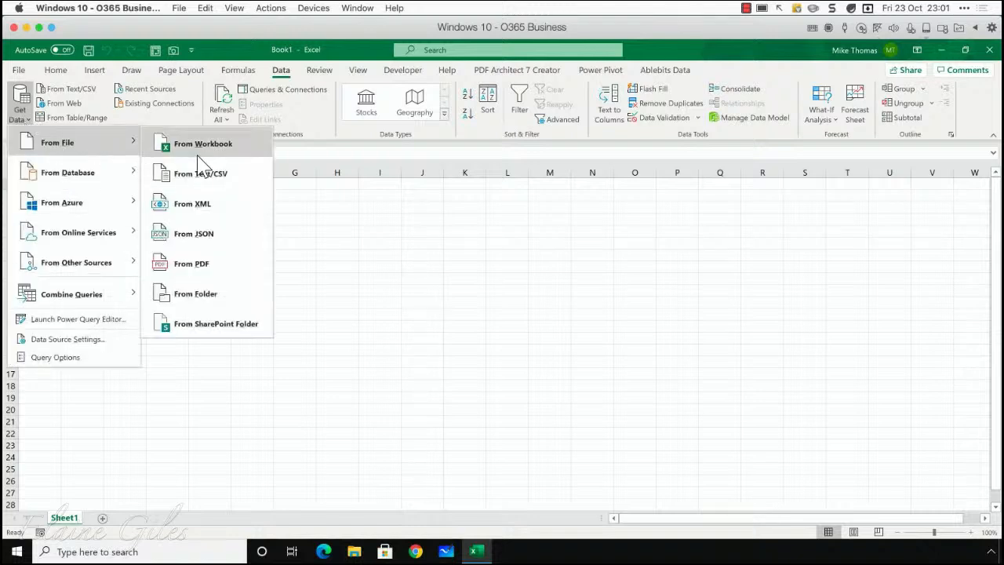
{"action": "left_click", "coordinate": [200, 149]}
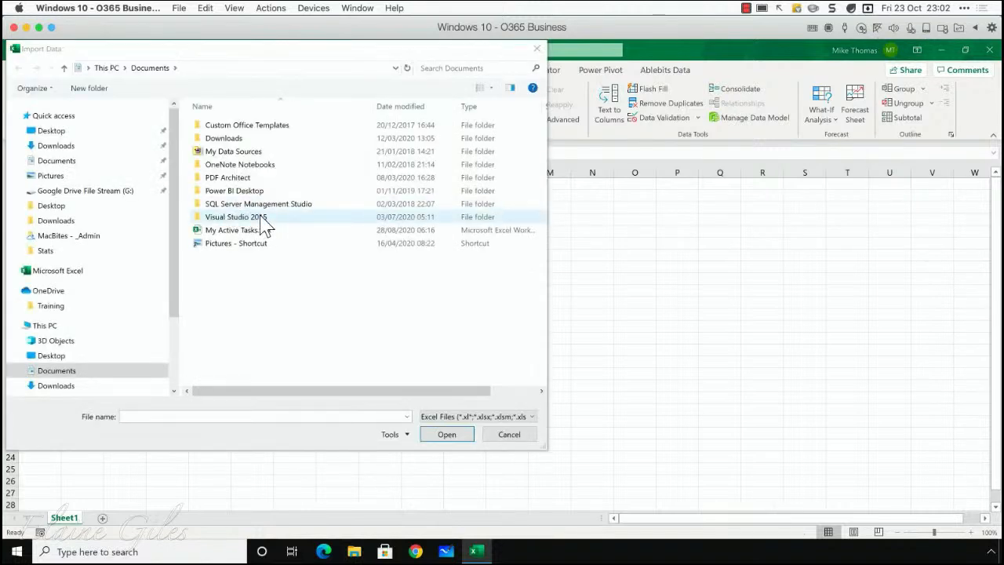
{"action": "left_click", "coordinate": [56, 132]}
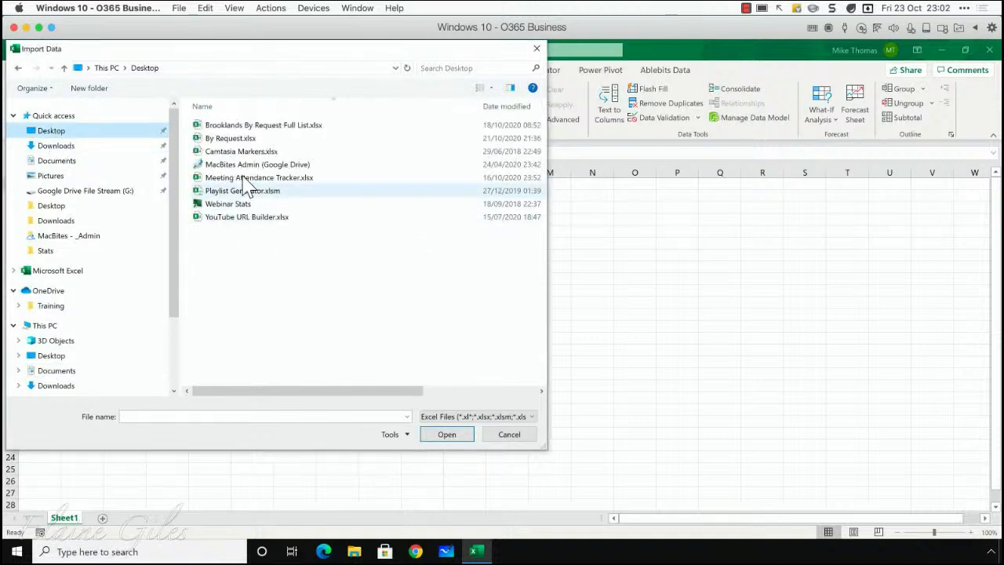
{"action": "left_click", "coordinate": [255, 139]}
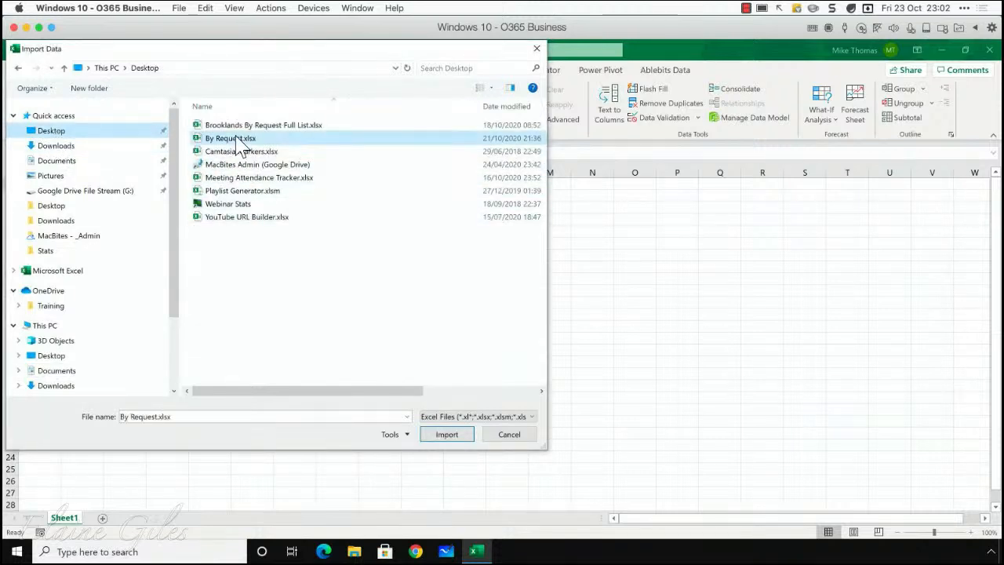
{"action": "left_click", "coordinate": [463, 437]}
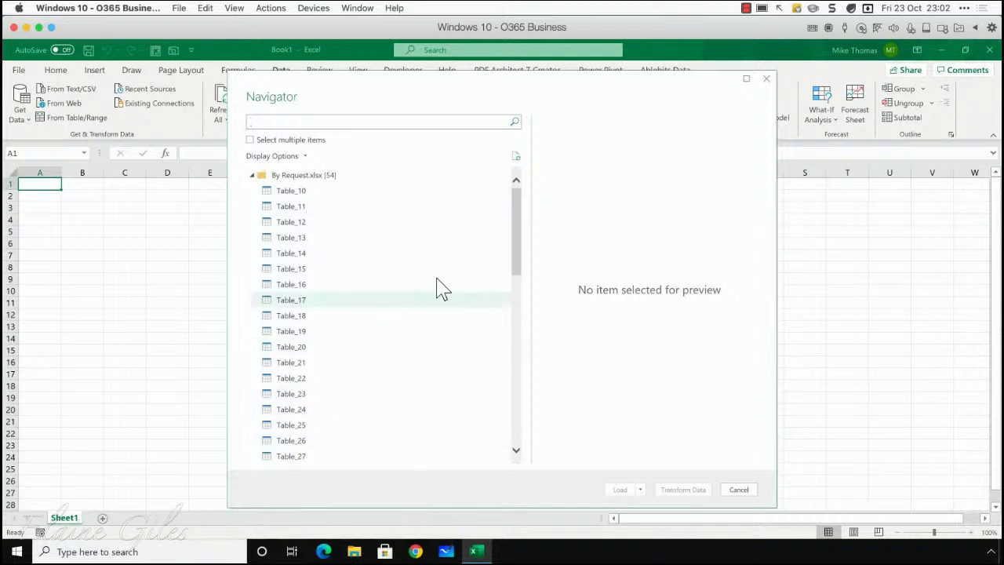
Step: Choose Table_10 from the workbook's list of items and open it for transformation in the Power Query Editor
{"action": "left_click_drag", "start_coordinate": [518, 232], "coordinate": [517, 153]}
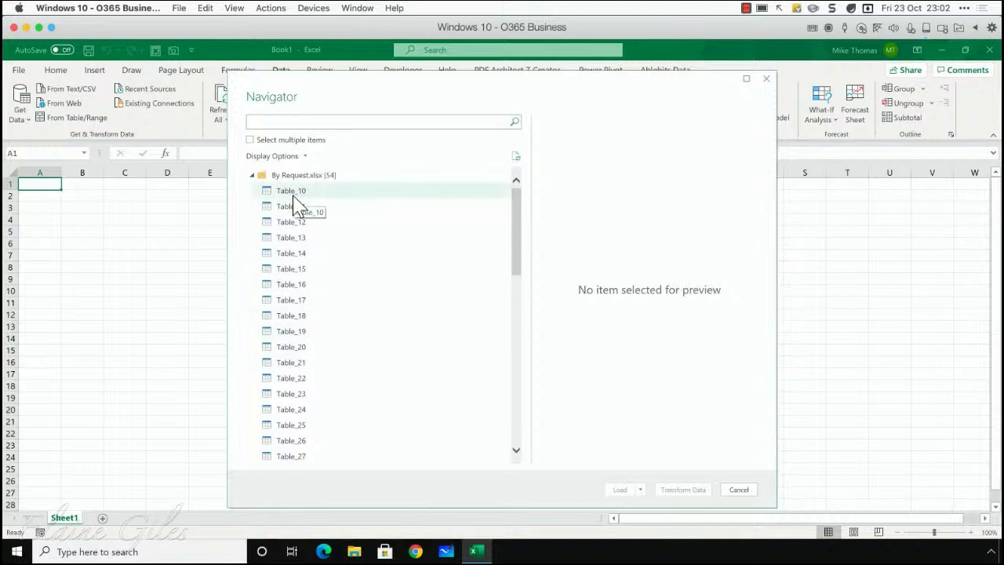
{"action": "left_click", "coordinate": [304, 195]}
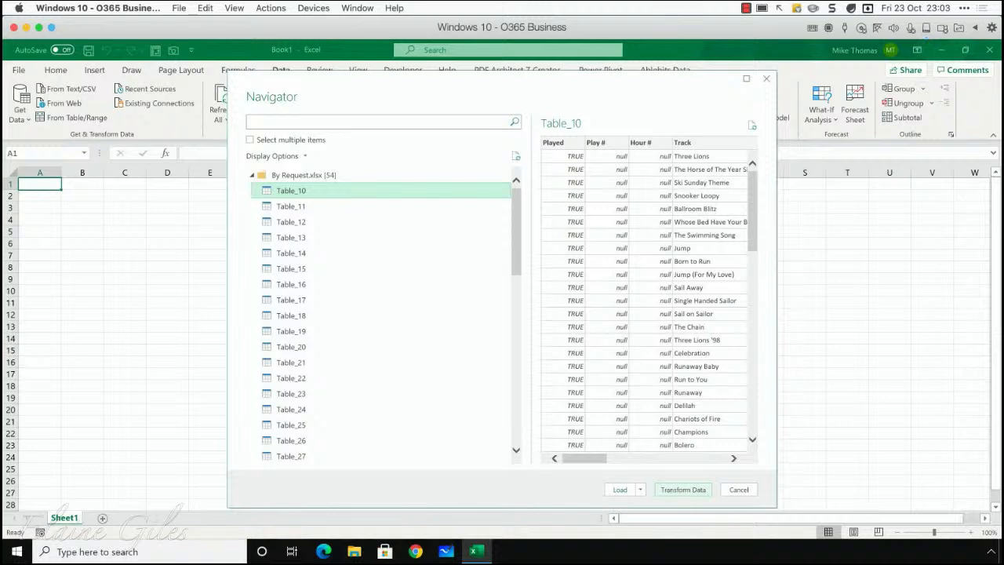
{"action": "left_click", "coordinate": [682, 489]}
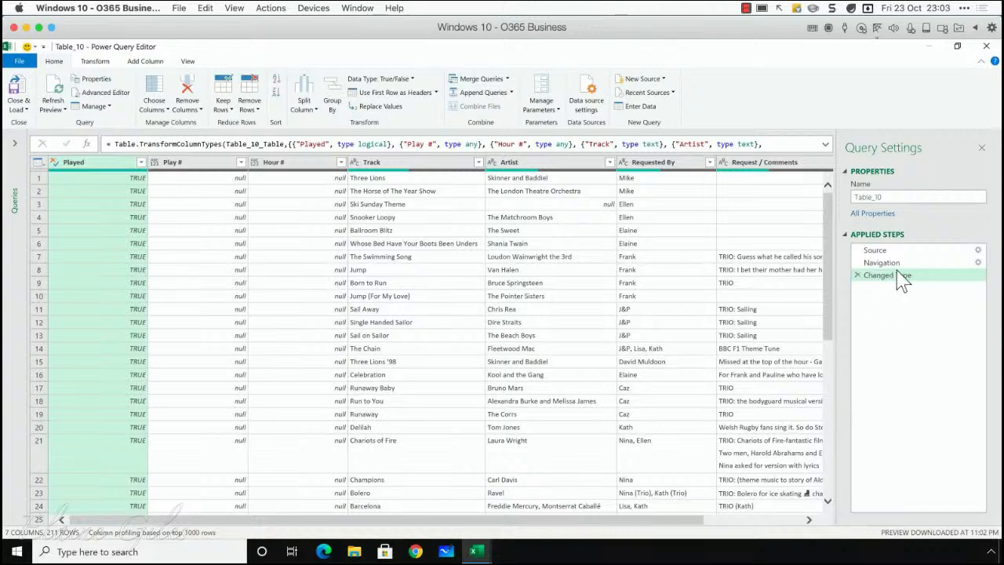
Step: Examine the query's Source, Navigation and Changed Type steps, finishing with Navigation selected
{"action": "left_click", "coordinate": [892, 251]}
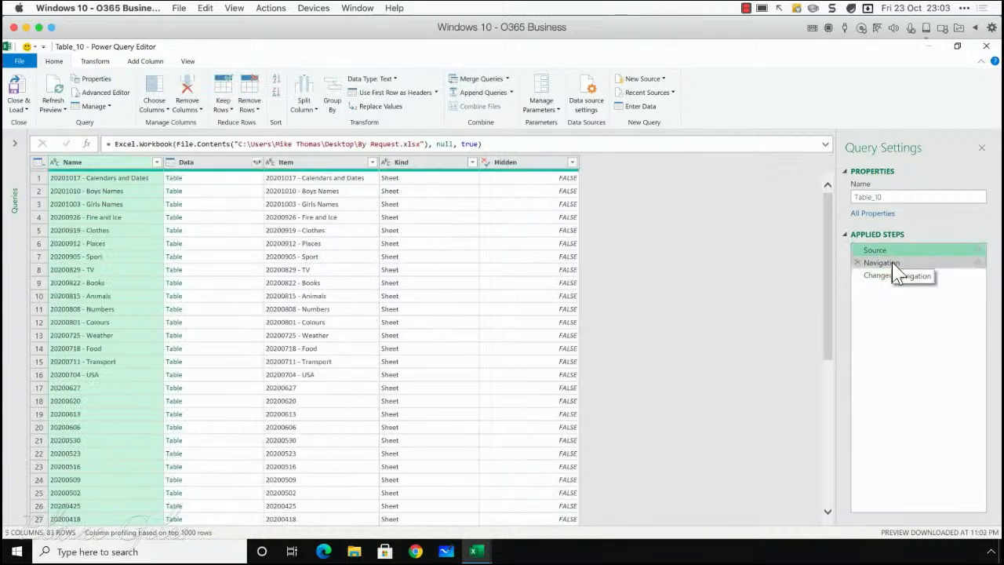
{"action": "left_click", "coordinate": [892, 263]}
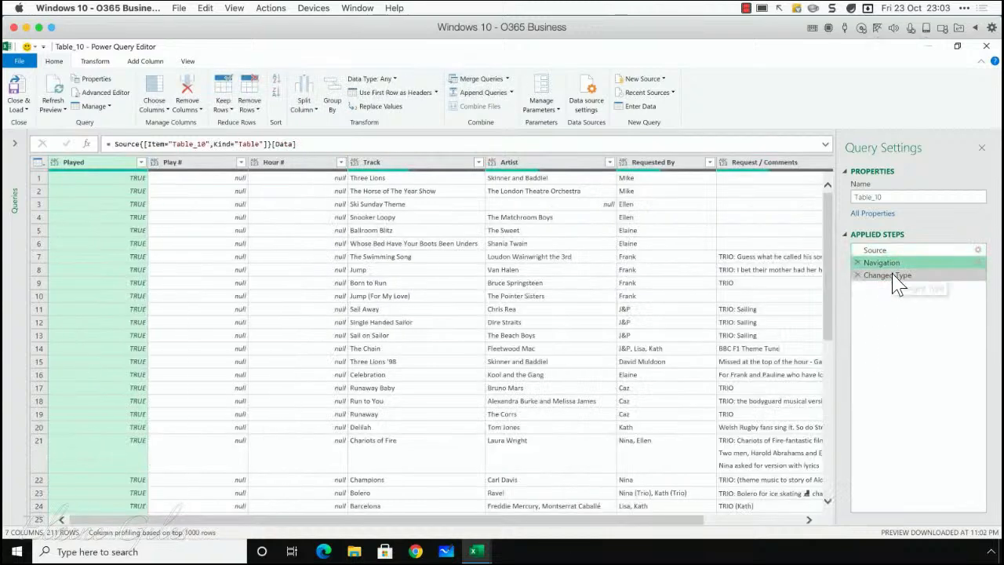
{"action": "left_click", "coordinate": [894, 279]}
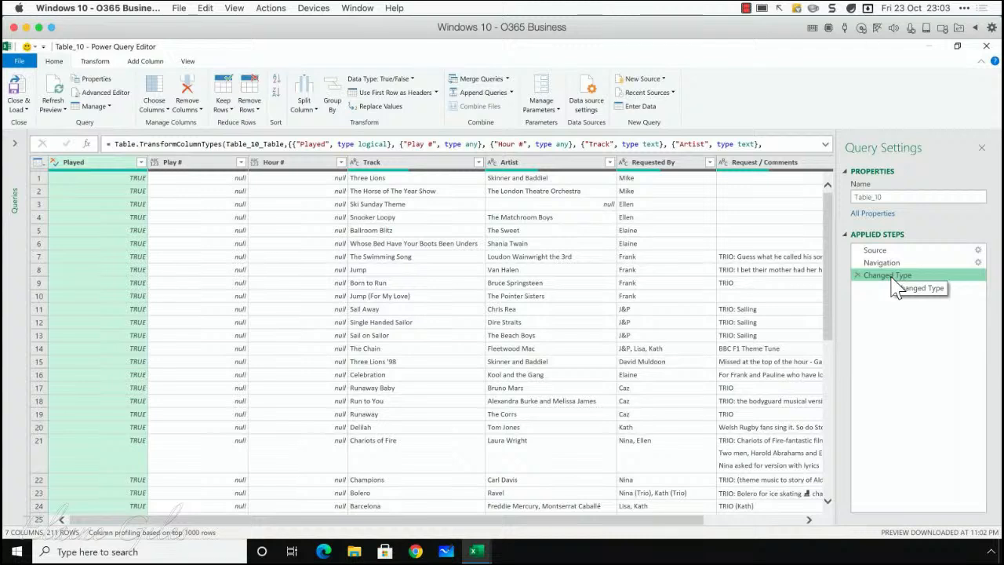
{"action": "left_click", "coordinate": [864, 266]}
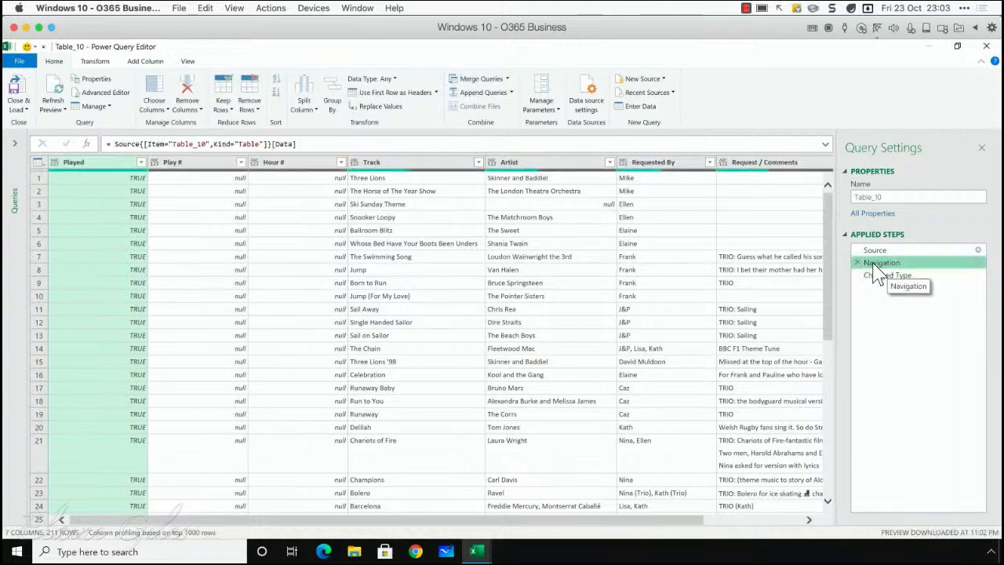
Step: Delete the Navigation and Changed Type steps from the query, leaving only the Source step
{"action": "left_click", "coordinate": [858, 263]}
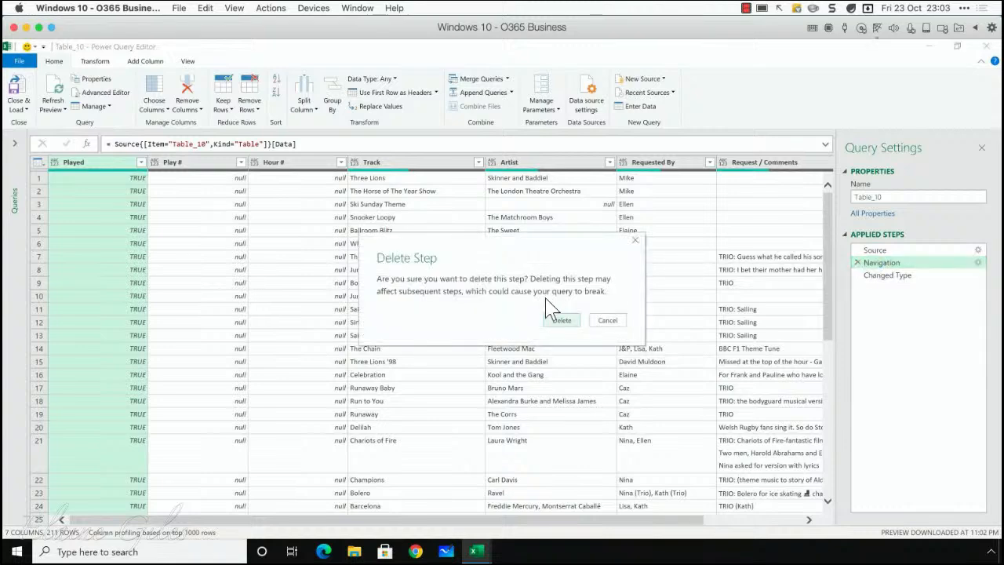
{"action": "left_click", "coordinate": [562, 320]}
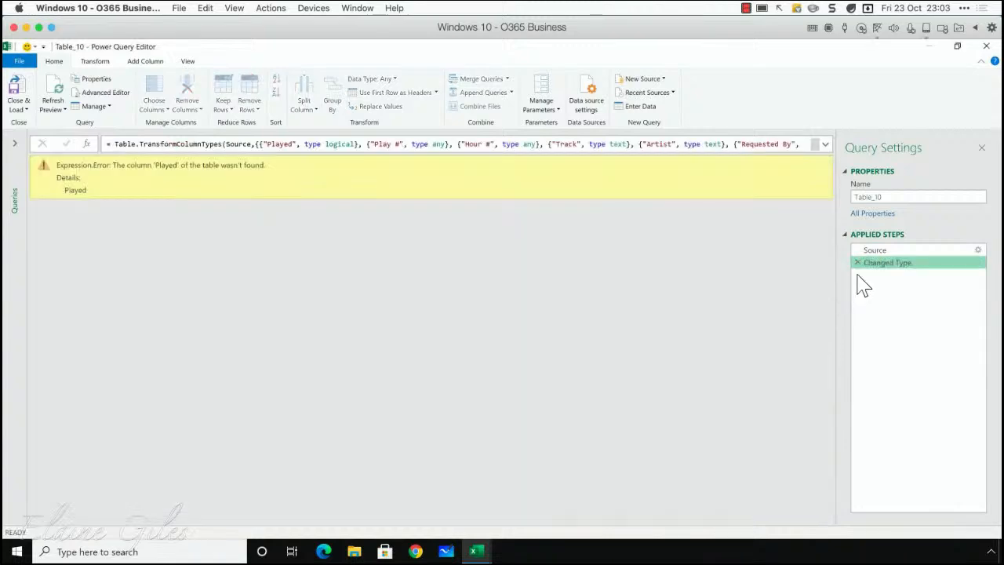
{"action": "left_click", "coordinate": [857, 263]}
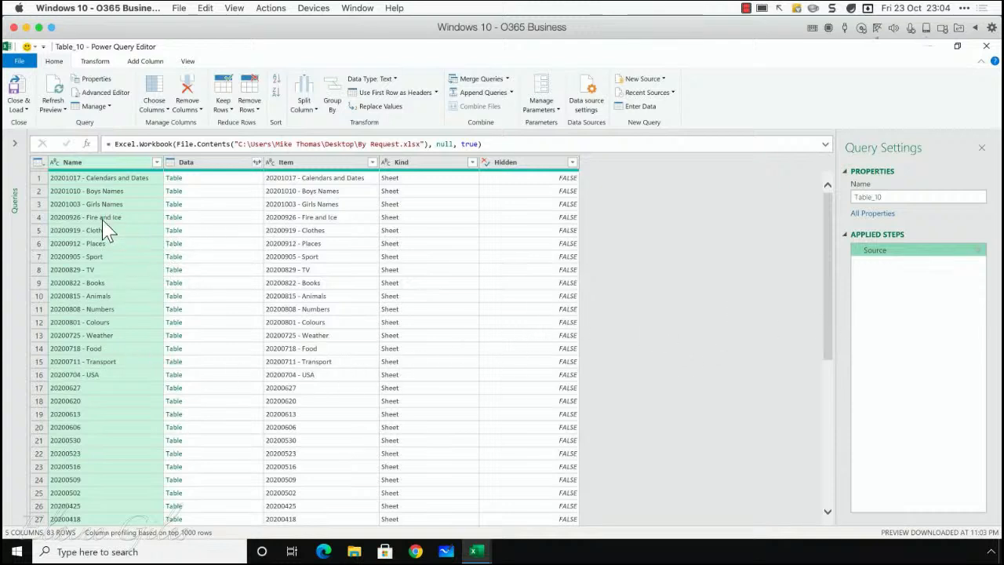
Step: Examine the full list of workbook items in the Source step, comparing the entries in the Name and Kind columns
{"action": "scroll", "coordinate": [102, 219], "scroll_direction": "down", "scroll_amount": 3}
{"action": "scroll", "coordinate": [103, 220], "scroll_direction": "up", "scroll_amount": 3}
{"action": "scroll", "coordinate": [109, 381], "scroll_direction": "down", "scroll_amount": 7}
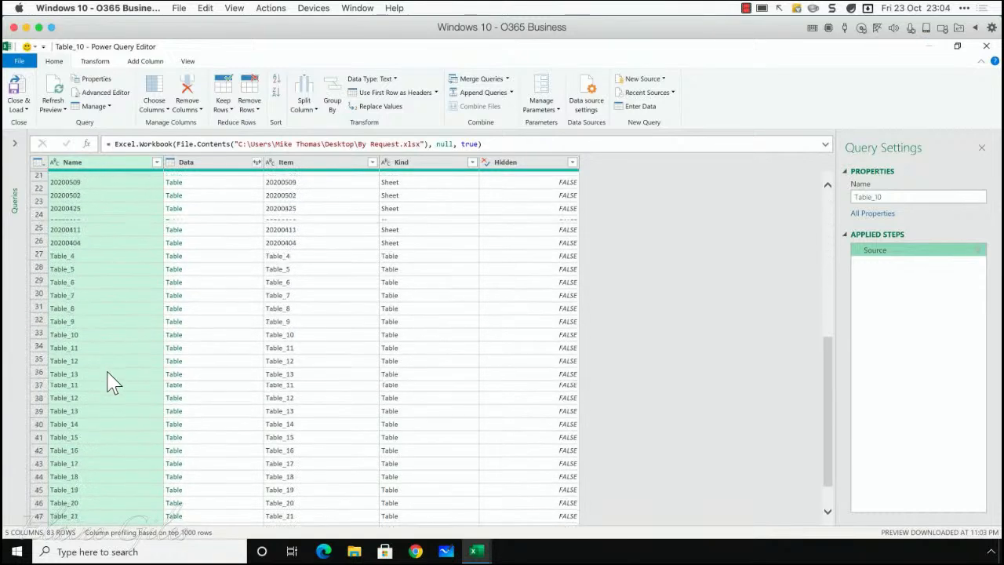
{"action": "scroll", "coordinate": [110, 382], "scroll_direction": "down", "scroll_amount": 8}
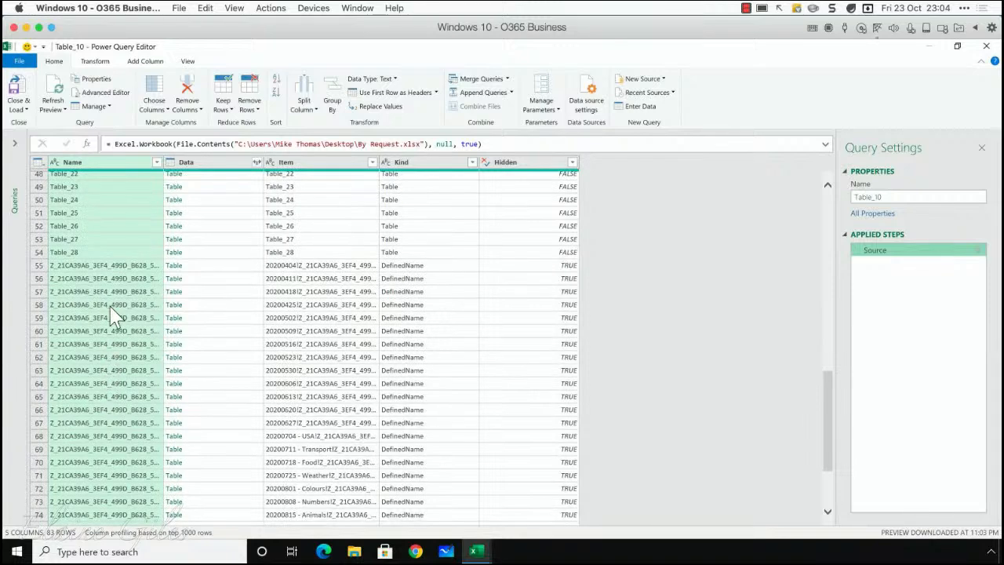
{"action": "scroll", "coordinate": [113, 275], "scroll_direction": "down", "scroll_amount": 2}
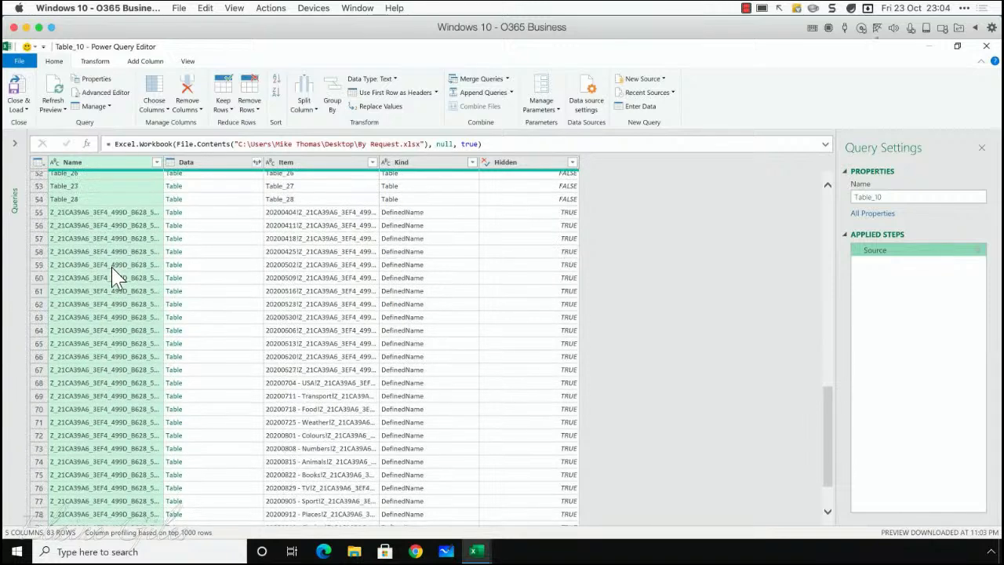
{"action": "scroll", "coordinate": [114, 274], "scroll_direction": "down", "scroll_amount": 2}
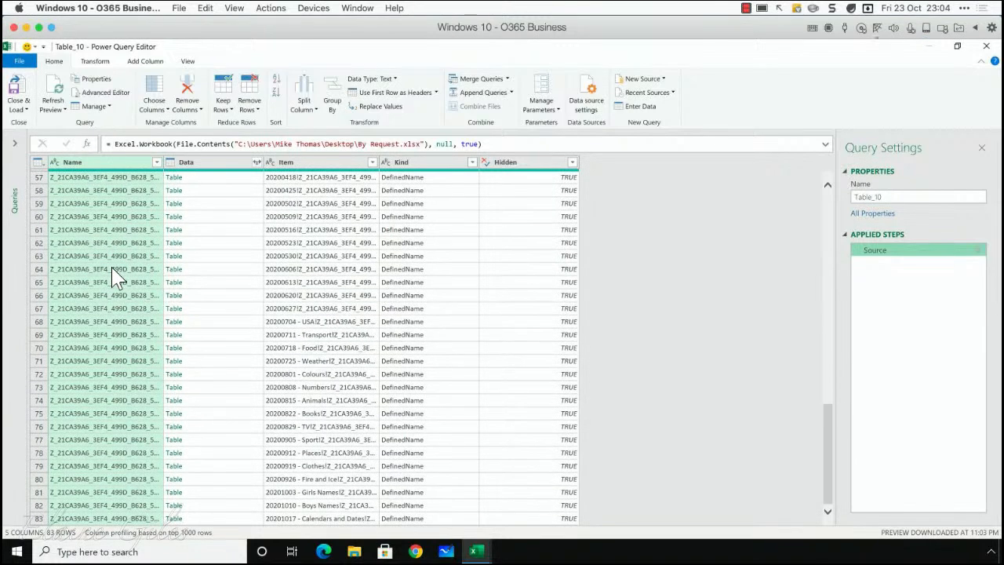
{"action": "scroll", "coordinate": [114, 274], "scroll_direction": "up", "scroll_amount": 7}
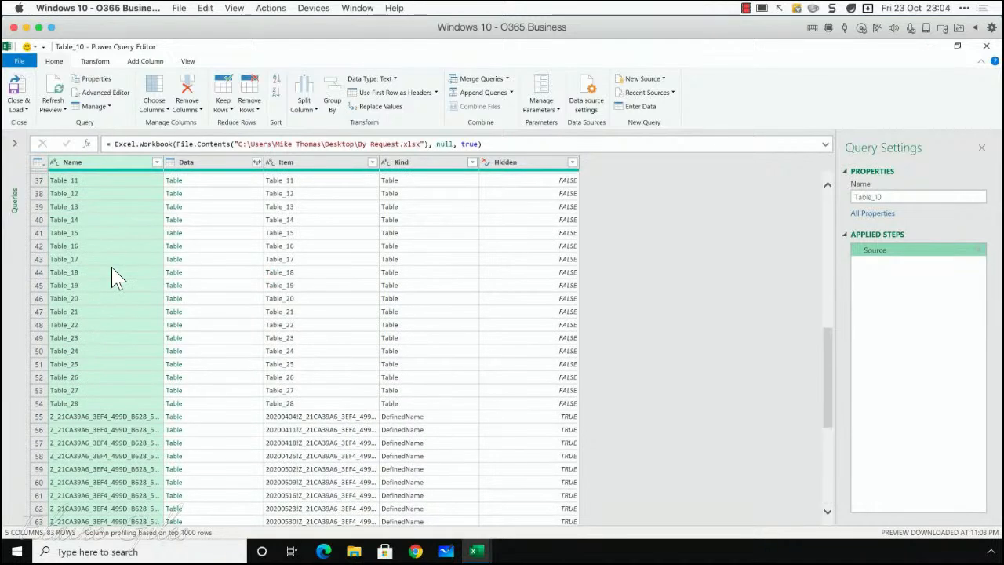
{"action": "scroll", "coordinate": [116, 277], "scroll_direction": "up", "scroll_amount": 2}
{"action": "scroll", "coordinate": [116, 277], "scroll_direction": "up", "scroll_amount": 3}
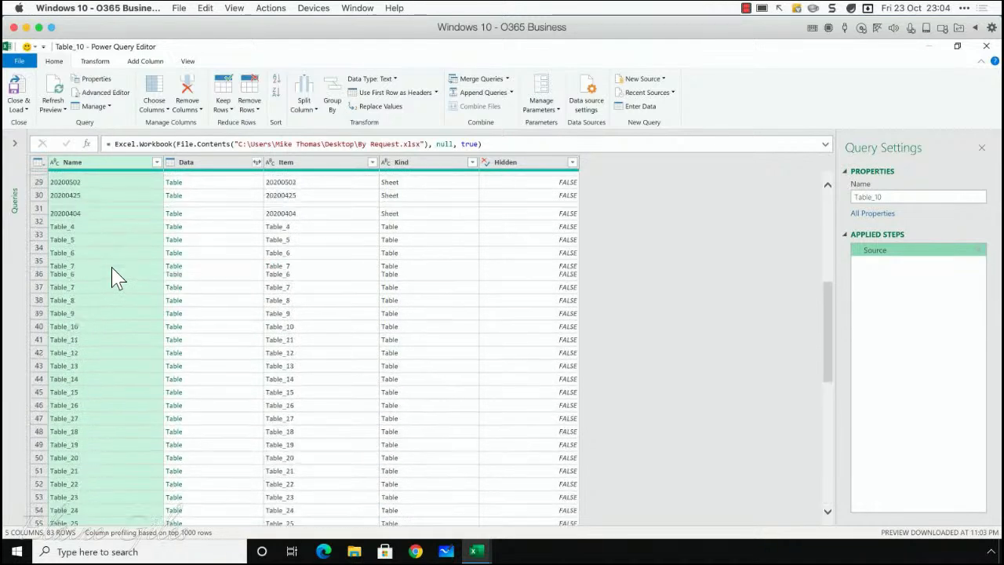
{"action": "scroll", "coordinate": [116, 278], "scroll_direction": "up", "scroll_amount": 9}
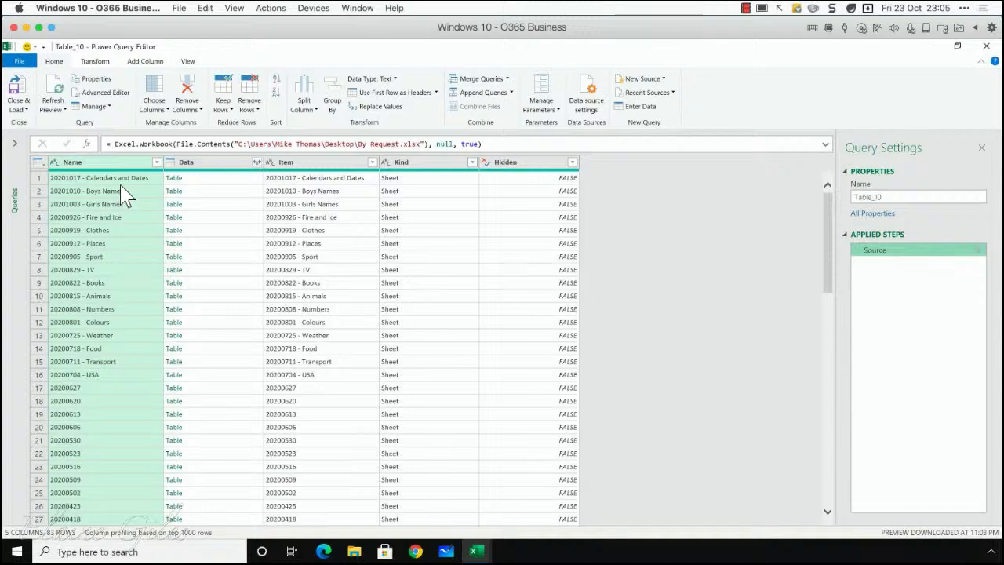
Step: Filter the Name column to keep only the rows whose name begins with 20
{"action": "left_click", "coordinate": [157, 163]}
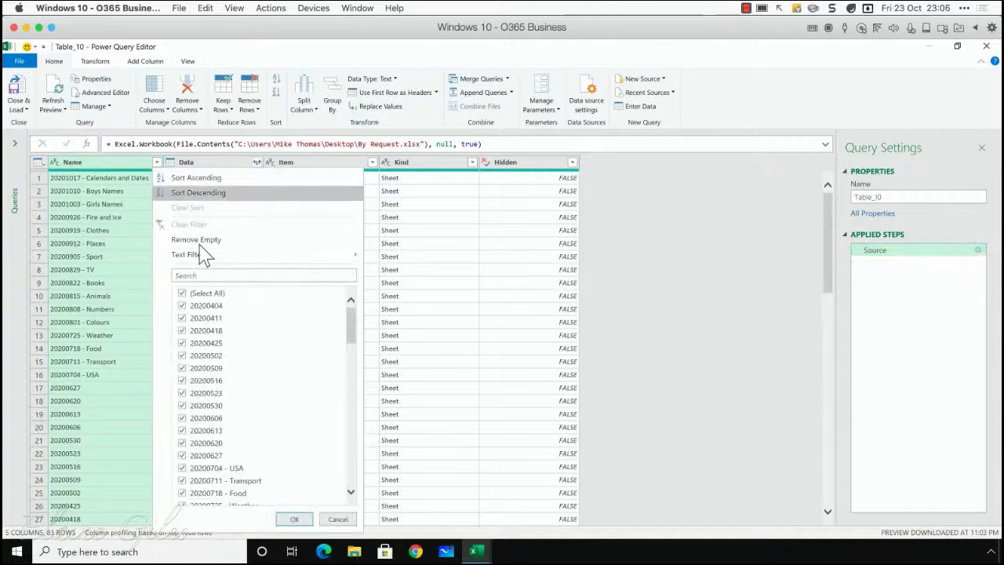
{"action": "mouse_move", "coordinate": [202, 261]}
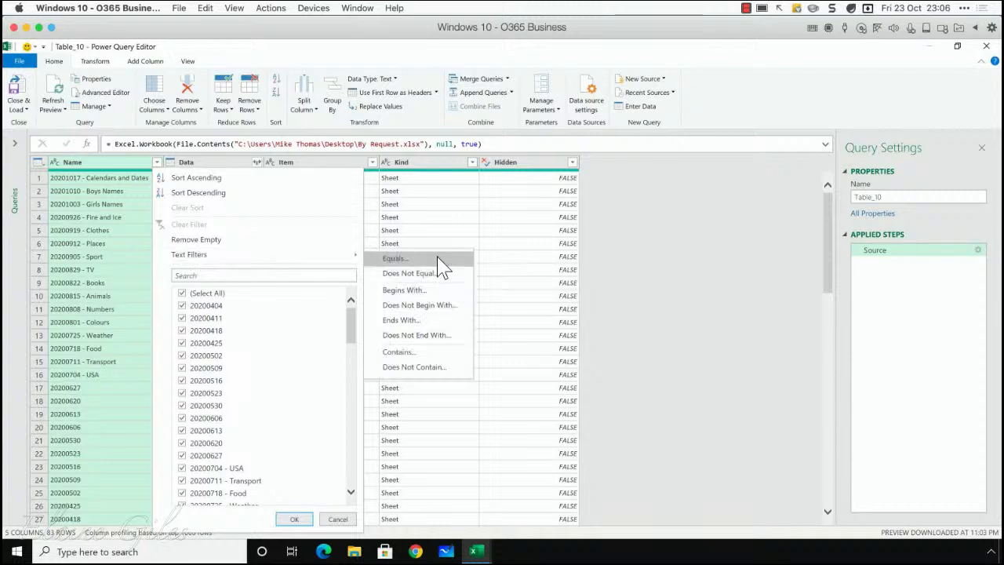
{"action": "left_click", "coordinate": [430, 291]}
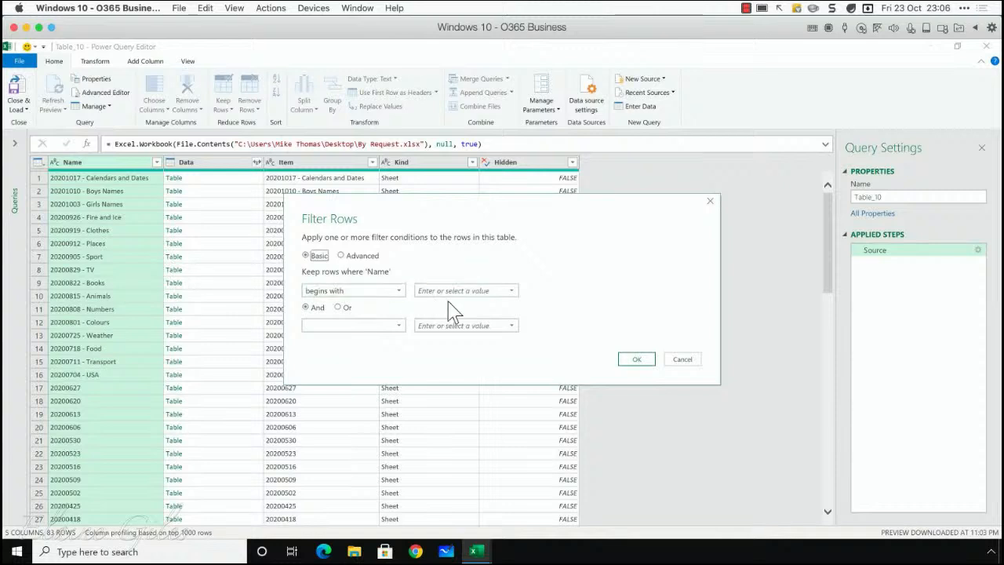
{"action": "left_click", "coordinate": [447, 294]}
{"action": "type", "text": "20"}
{"action": "left_click", "coordinate": [636, 365]}
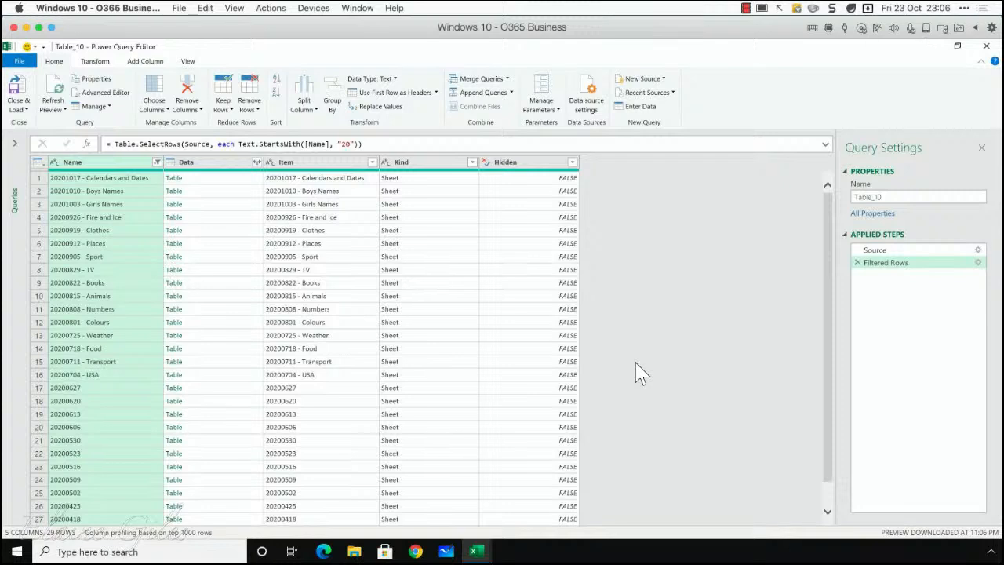
Step: Remove the Item, Kind and Hidden columns from the query
{"action": "left_click", "coordinate": [318, 165]}
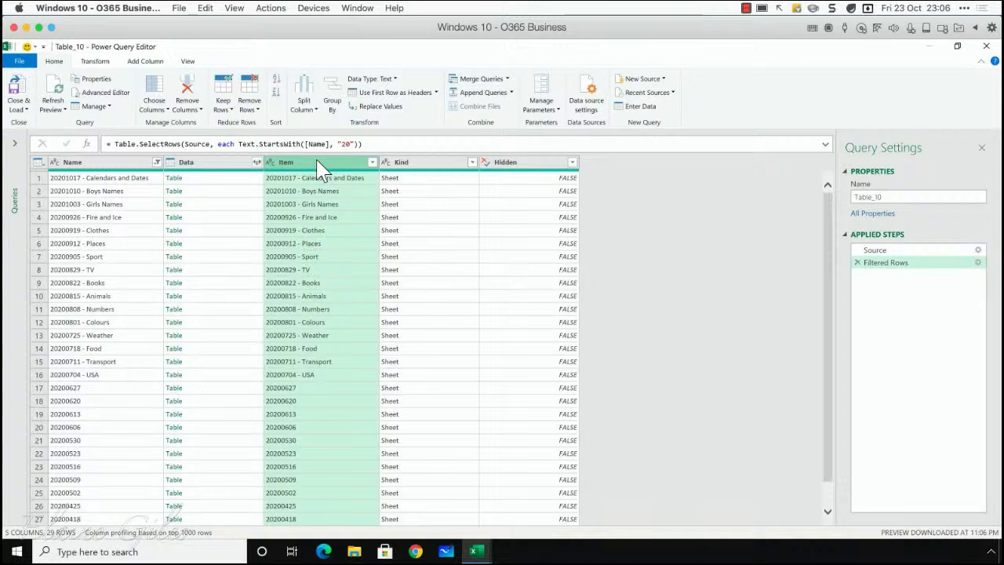
{"action": "left_click", "coordinate": [404, 165]}
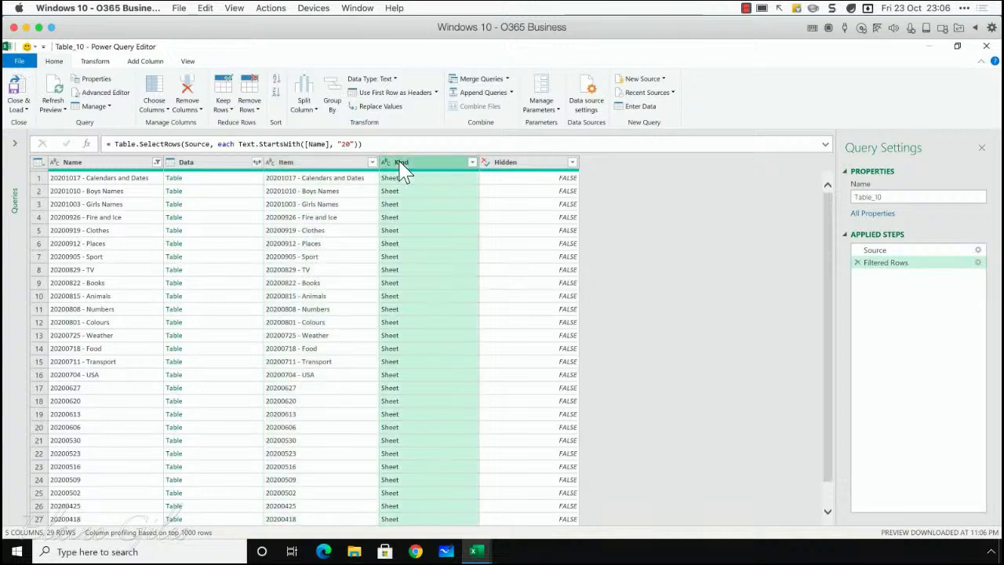
{"action": "left_click", "coordinate": [518, 167]}
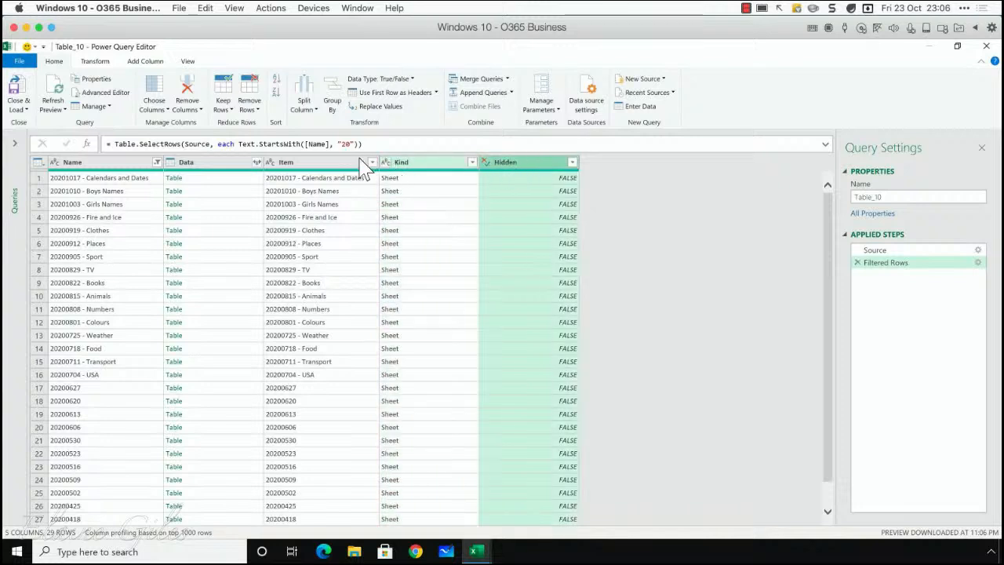
{"action": "left_click", "coordinate": [343, 167]}
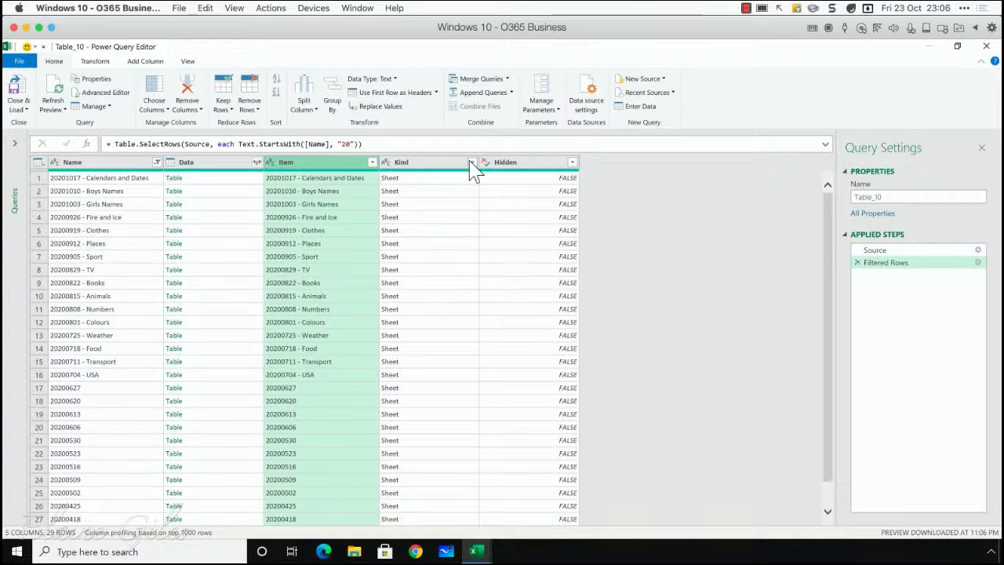
{"action": "left_click", "coordinate": [521, 167], "text": "shift"}
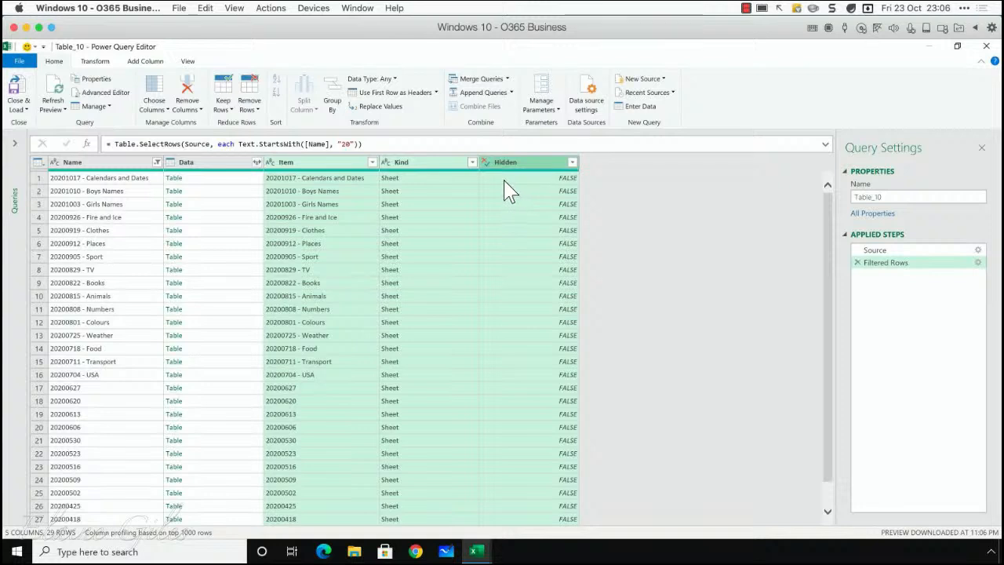
{"action": "mouse_move", "coordinate": [437, 182]}
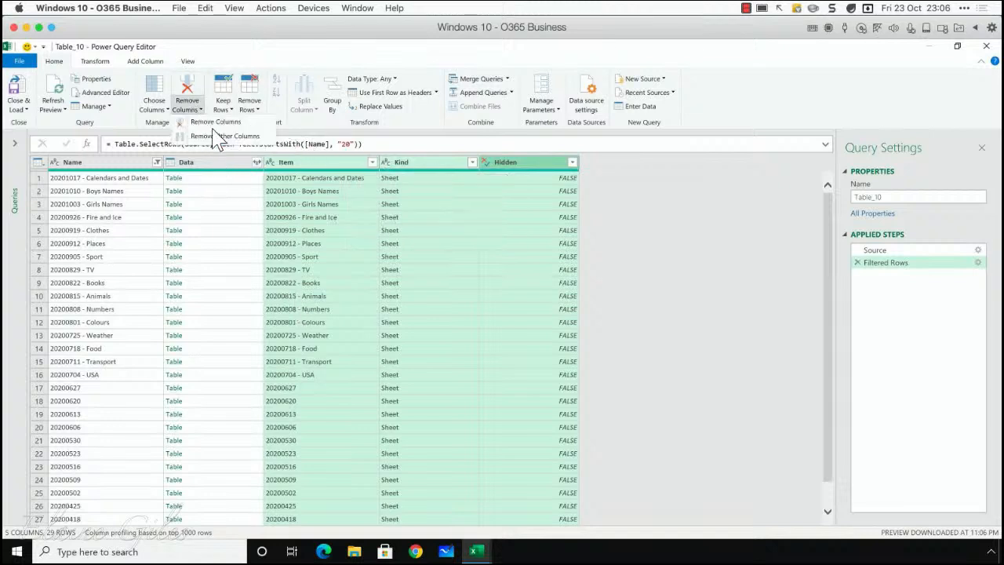
{"action": "key", "text": "Delete"}
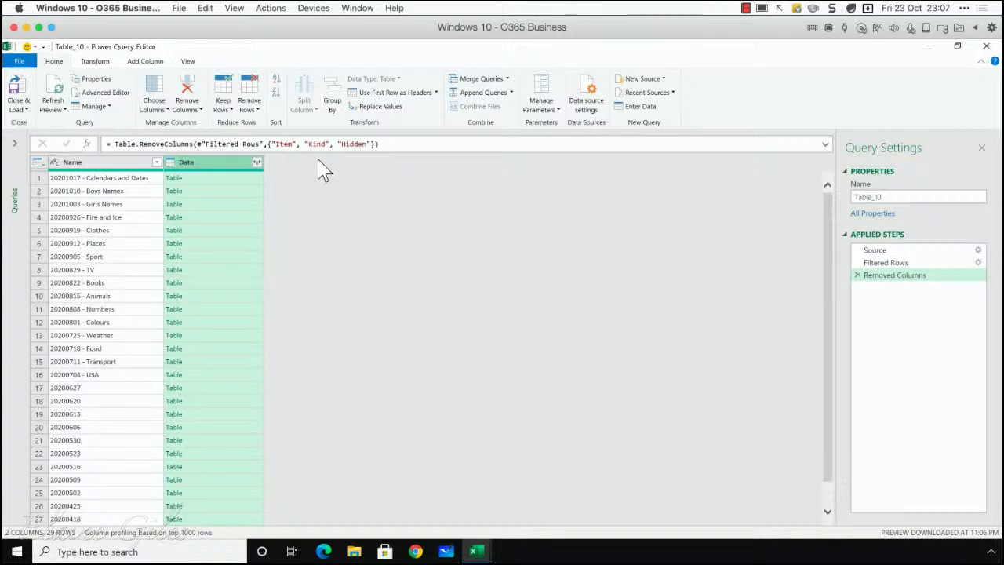
Step: Expand the Data column into Column1 to Column9 without using the original column name as prefix
{"action": "left_click", "coordinate": [256, 163]}
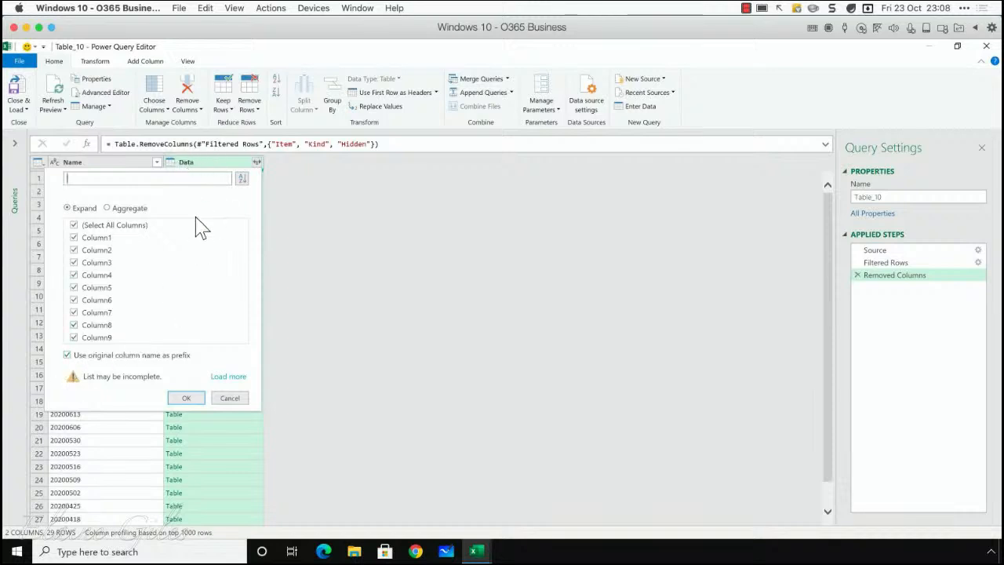
{"action": "left_click", "coordinate": [68, 356]}
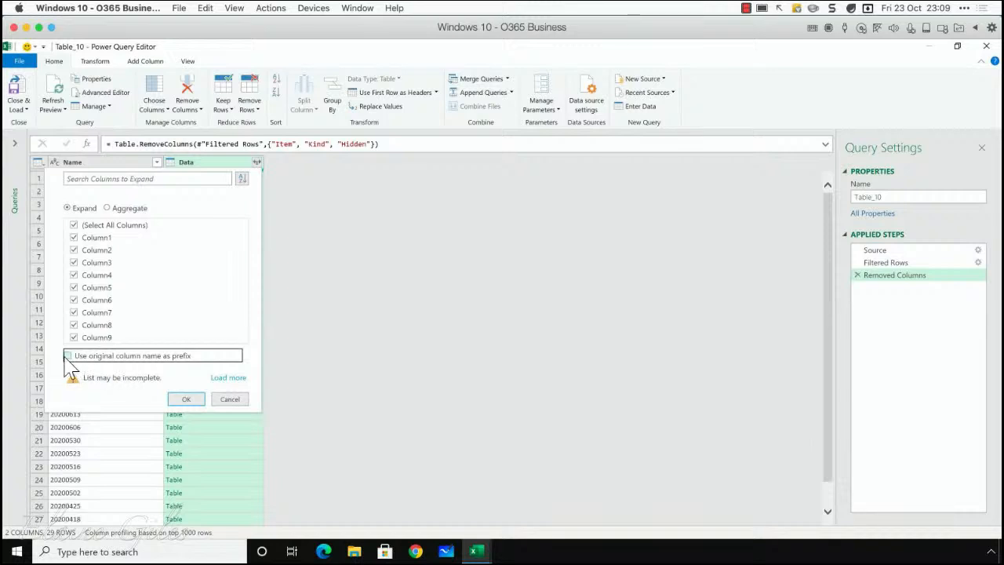
{"action": "left_click", "coordinate": [186, 400]}
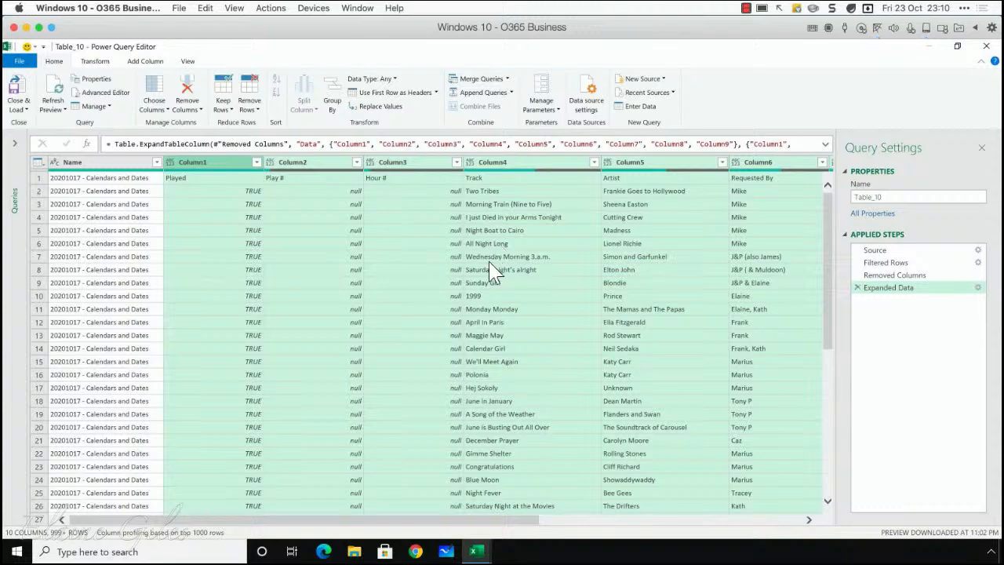
Step: Examine the combined rows from the Calendars and Dates sheet down into Boys Names, including empty rows and repeated headers
{"action": "scroll", "coordinate": [496, 259], "scroll_direction": "down", "scroll_amount": 9}
{"action": "scroll", "coordinate": [491, 265], "scroll_direction": "down", "scroll_amount": 20}
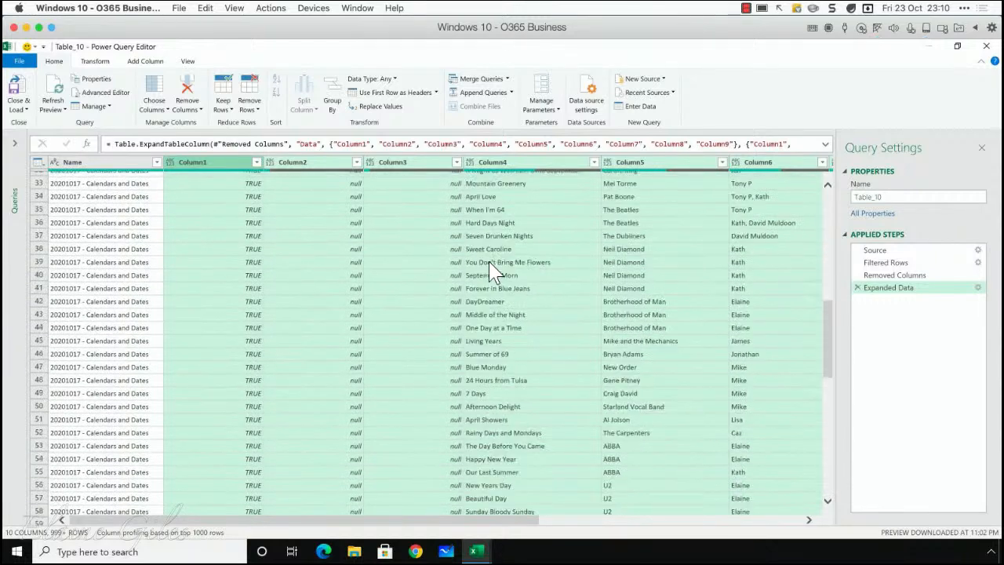
{"action": "scroll", "coordinate": [494, 271], "scroll_direction": "down", "scroll_amount": 14}
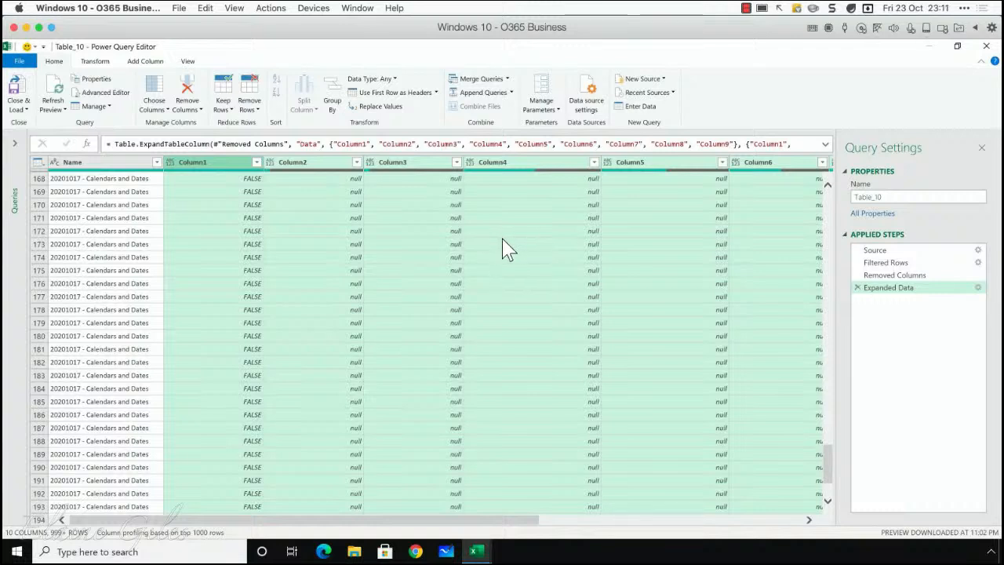
{"action": "scroll", "coordinate": [506, 249], "scroll_direction": "down", "scroll_amount": 10}
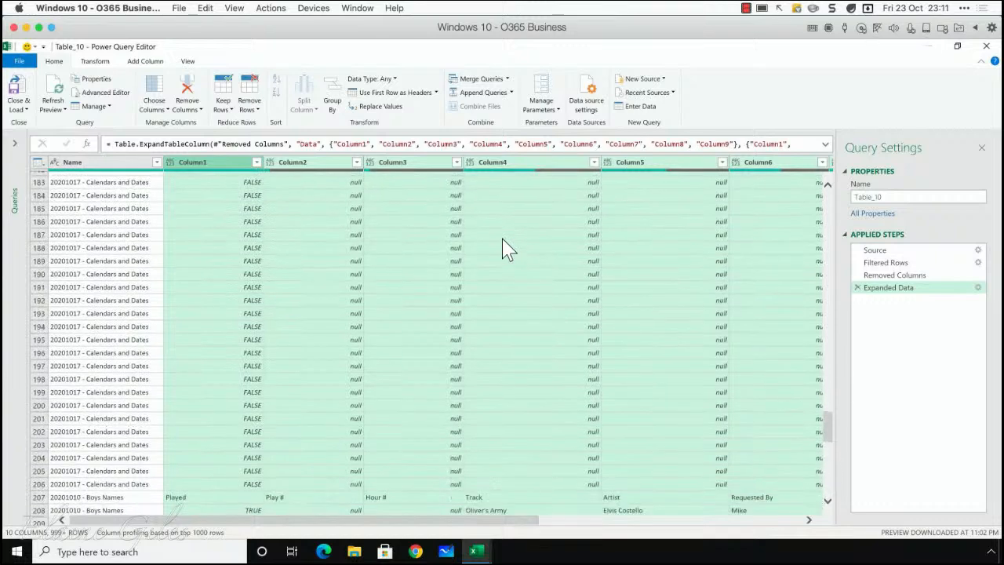
{"action": "scroll", "coordinate": [506, 250], "scroll_direction": "down", "scroll_amount": 18}
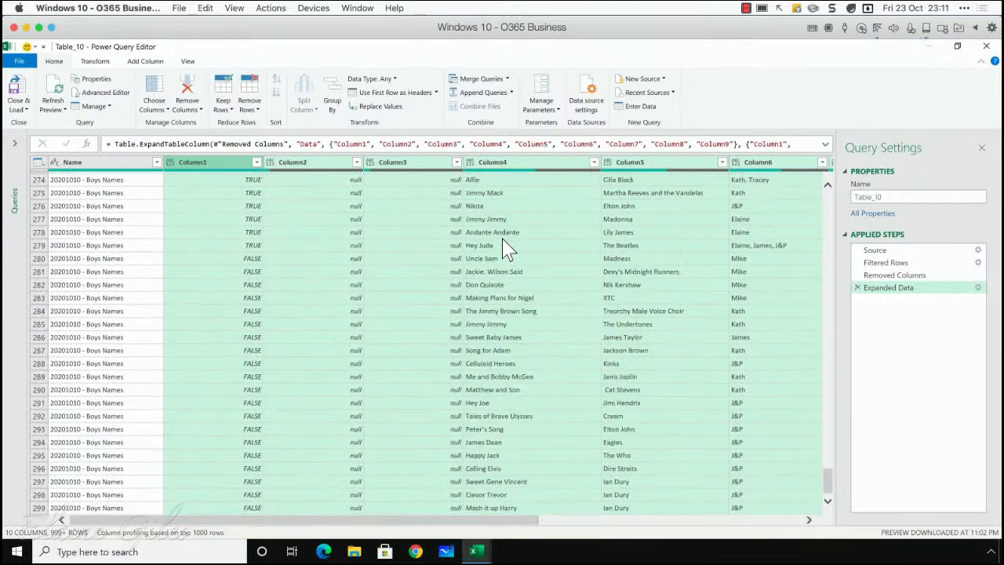
{"action": "scroll", "coordinate": [506, 250], "scroll_direction": "up", "scroll_amount": 20}
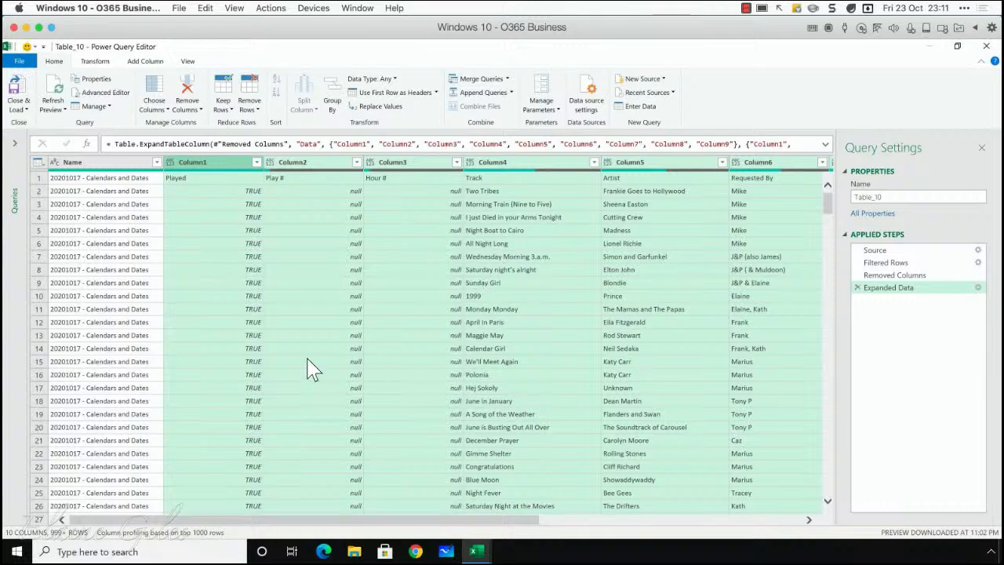
{"action": "scroll", "coordinate": [188, 337], "scroll_direction": "down", "scroll_amount": 5}
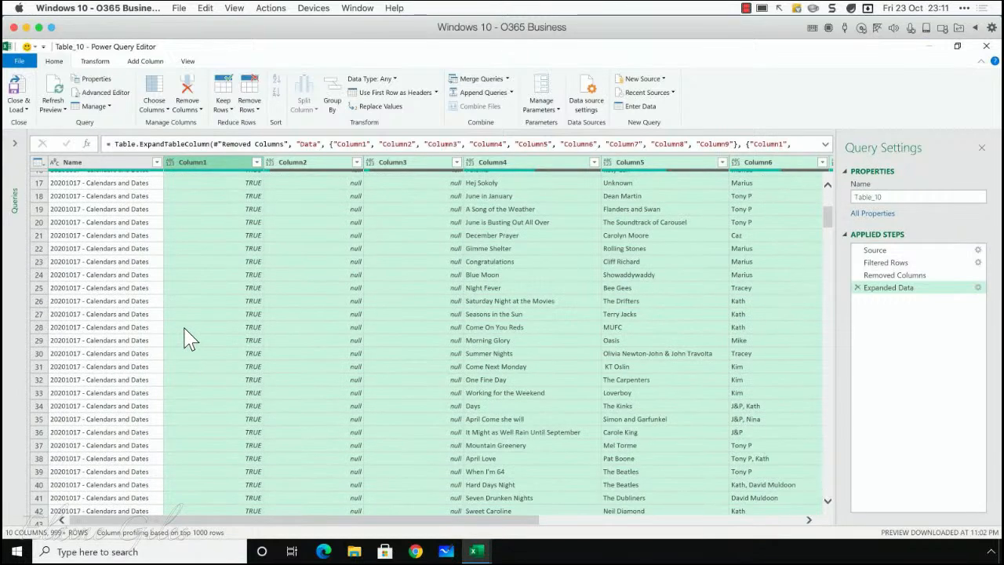
{"action": "scroll", "coordinate": [188, 339], "scroll_direction": "down", "scroll_amount": 12}
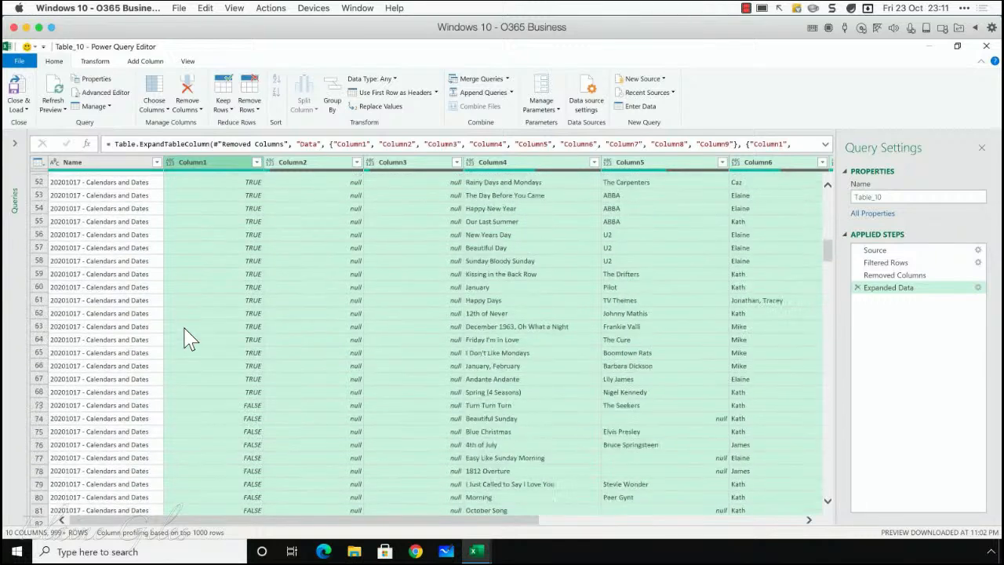
{"action": "scroll", "coordinate": [188, 339], "scroll_direction": "down", "scroll_amount": 10}
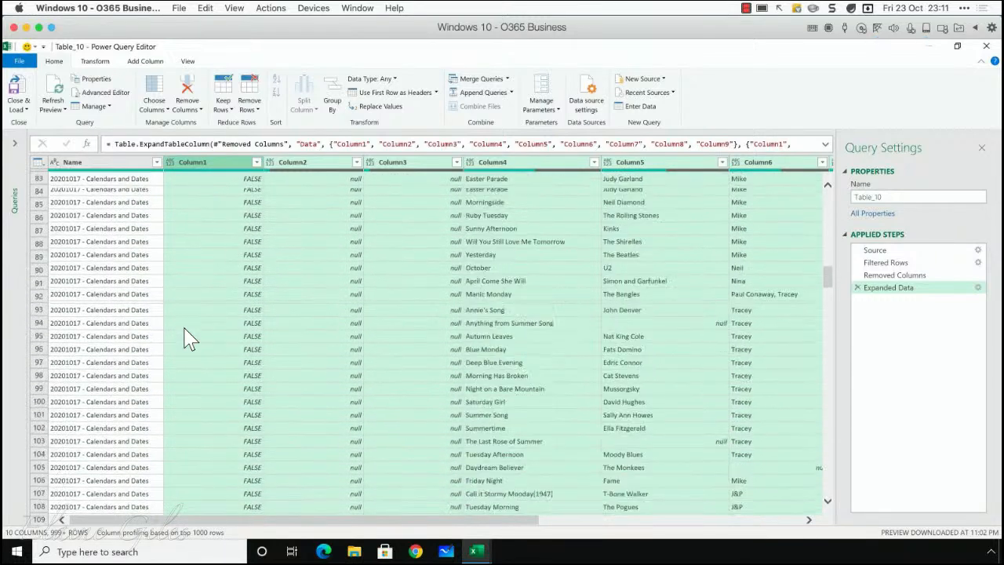
{"action": "scroll", "coordinate": [189, 339], "scroll_direction": "down", "scroll_amount": 15}
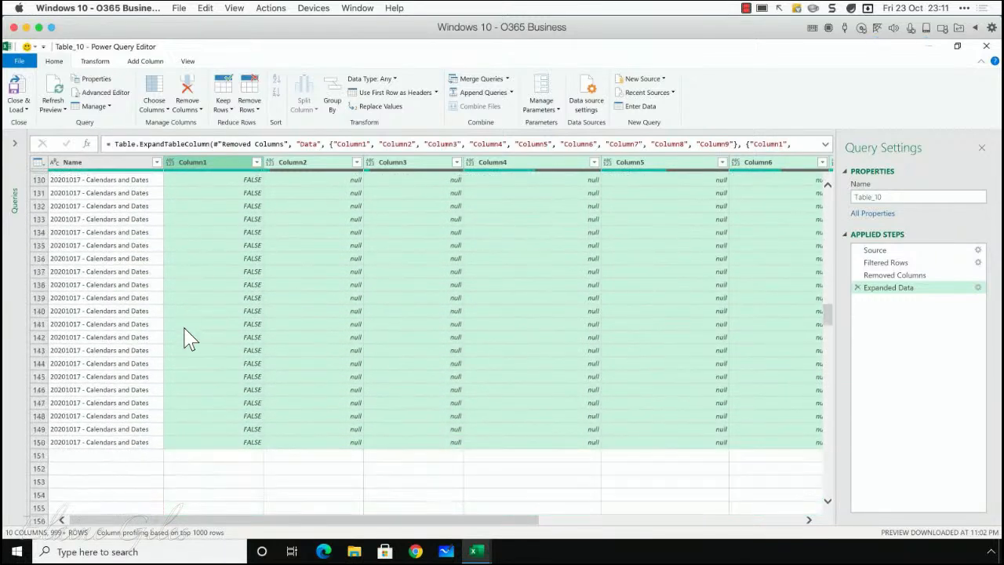
{"action": "scroll", "coordinate": [188, 339], "scroll_direction": "down", "scroll_amount": 12}
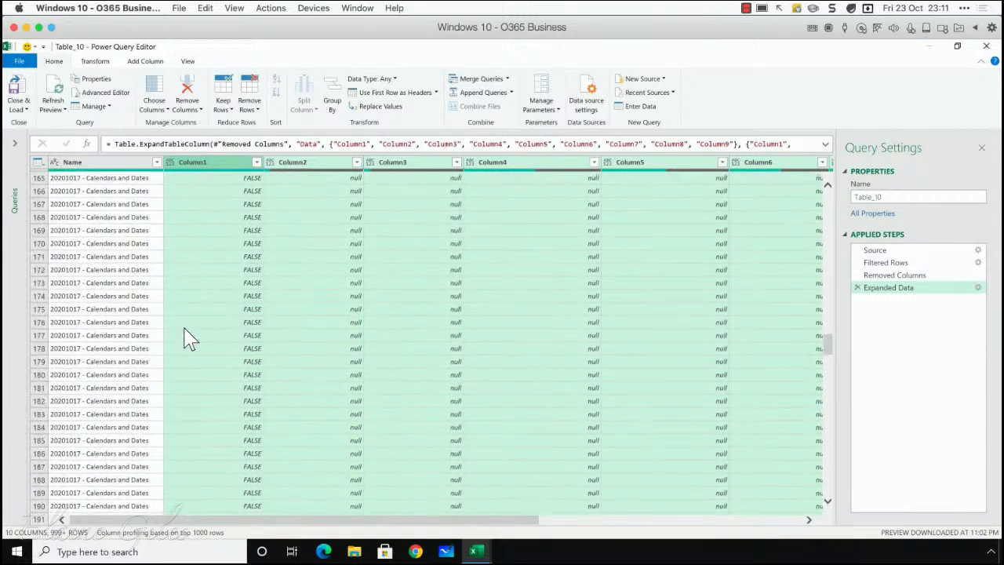
{"action": "scroll", "coordinate": [188, 339], "scroll_direction": "down", "scroll_amount": 7}
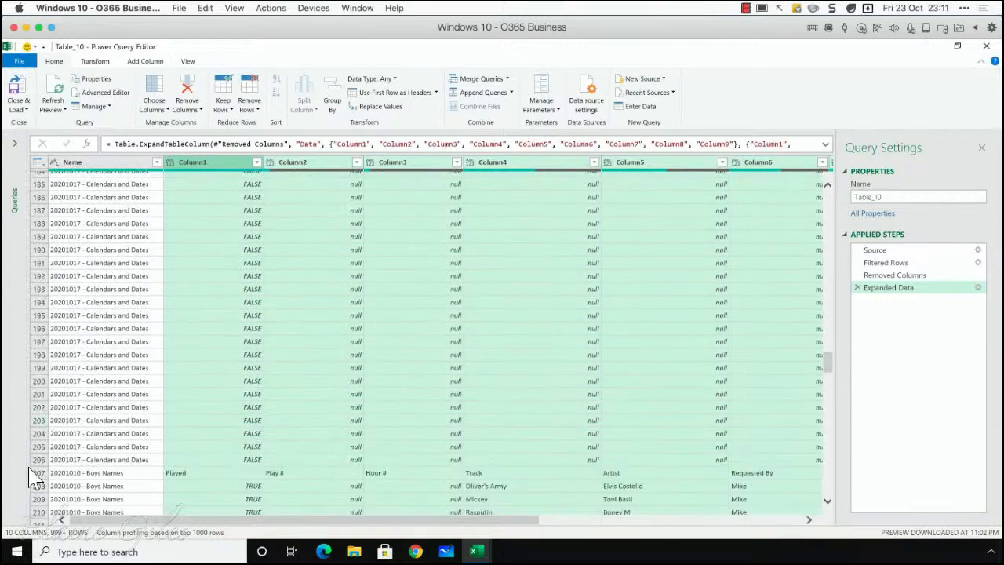
Step: Examine the rows from the repeated Boys Names header through its empty rows down to the start of the Girls Names sheet
{"action": "left_click", "coordinate": [36, 473]}
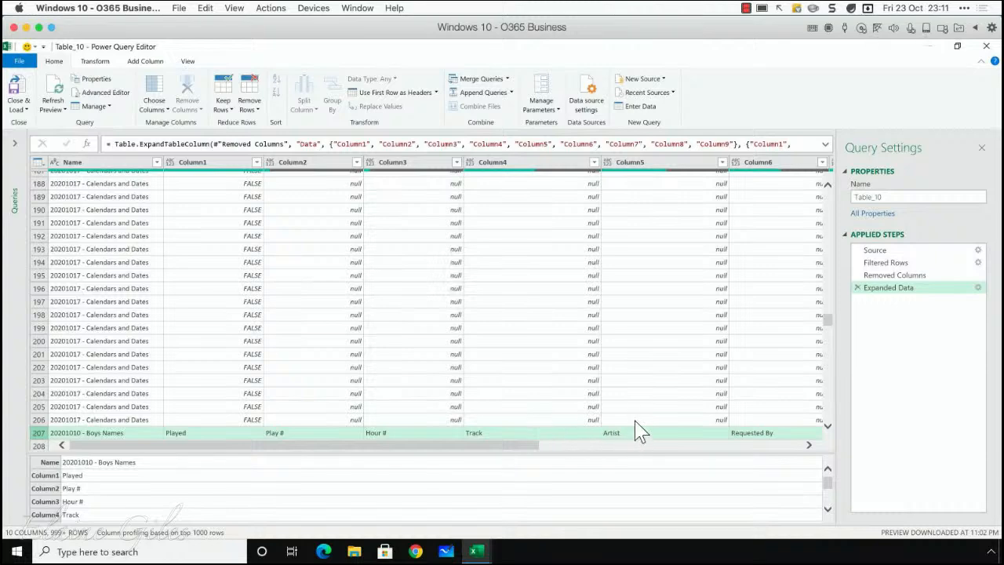
{"action": "scroll", "coordinate": [618, 414], "scroll_direction": "down", "scroll_amount": 2}
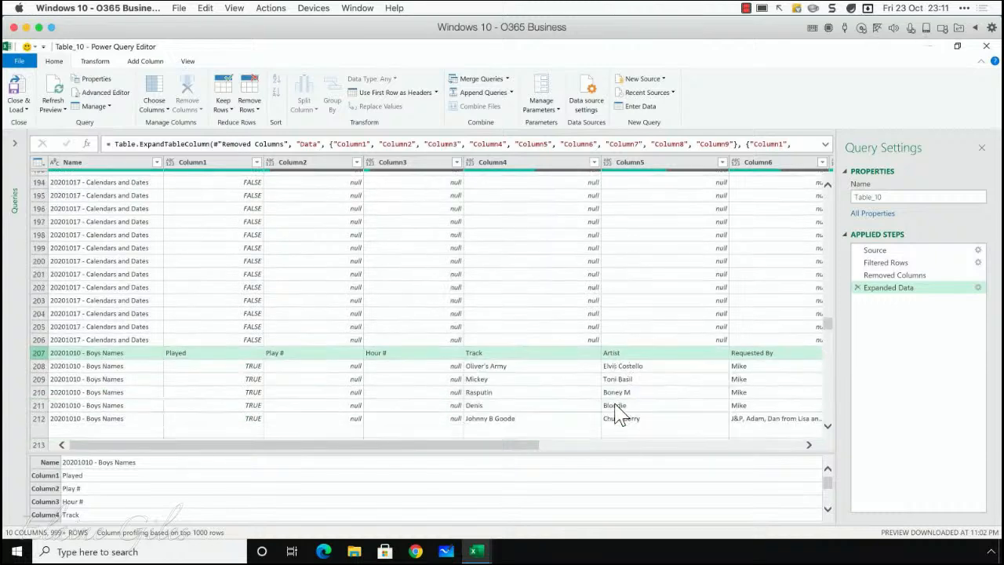
{"action": "scroll", "coordinate": [598, 405], "scroll_direction": "down", "scroll_amount": 2}
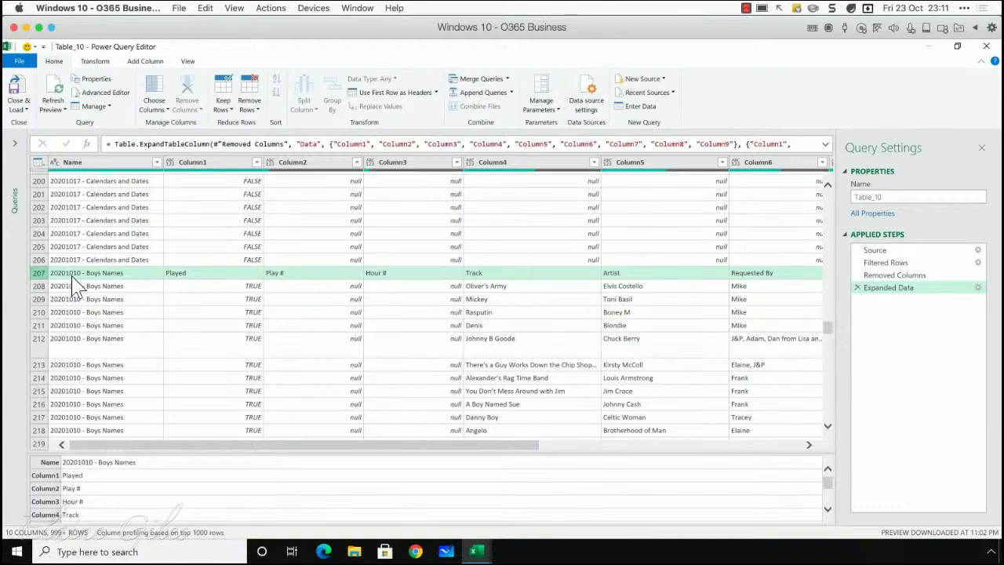
{"action": "scroll", "coordinate": [168, 302], "scroll_direction": "down", "scroll_amount": 1}
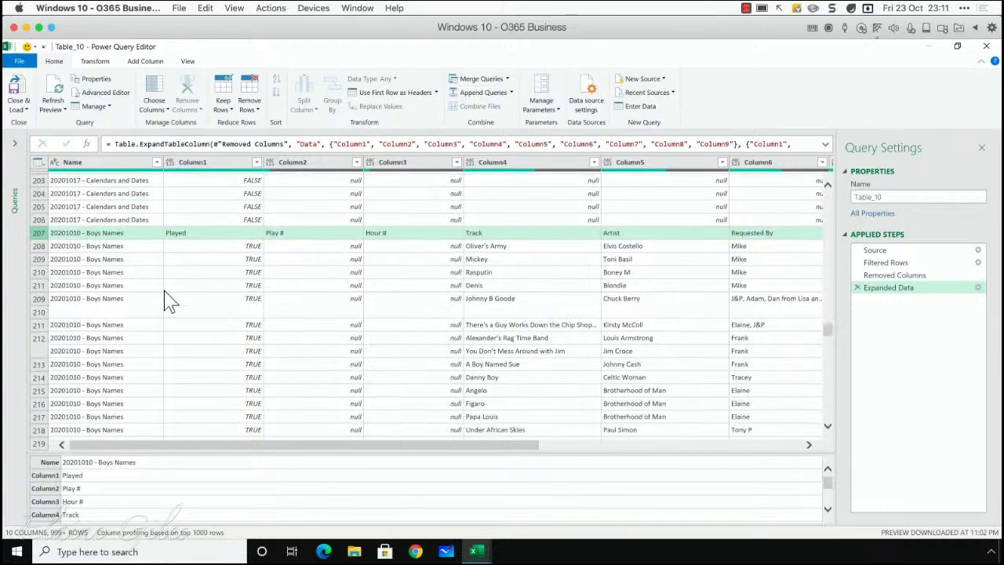
{"action": "scroll", "coordinate": [169, 301], "scroll_direction": "down", "scroll_amount": 20}
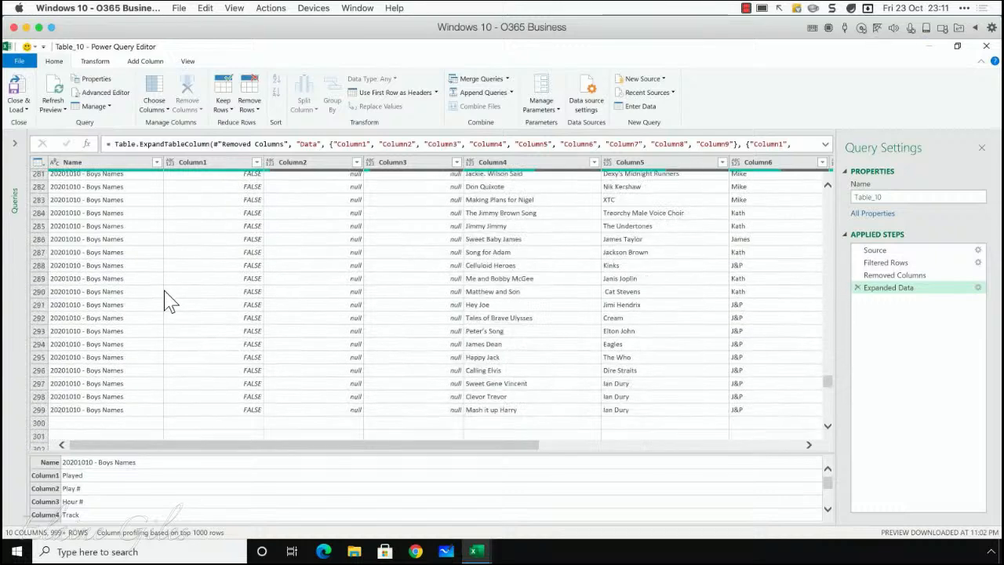
{"action": "scroll", "coordinate": [168, 301], "scroll_direction": "down", "scroll_amount": 13}
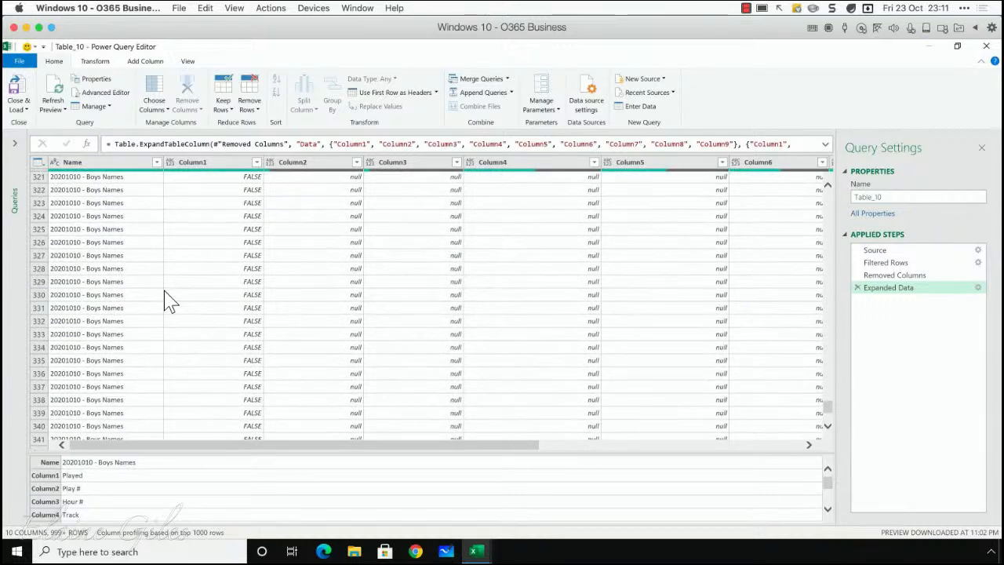
{"action": "scroll", "coordinate": [168, 302], "scroll_direction": "down", "scroll_amount": 10}
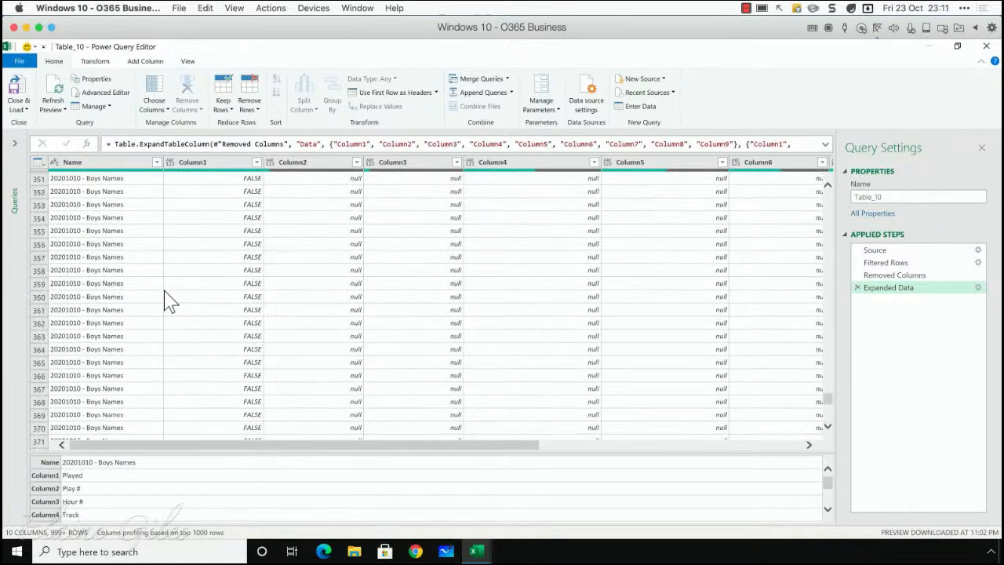
{"action": "scroll", "coordinate": [169, 302], "scroll_direction": "down", "scroll_amount": 14}
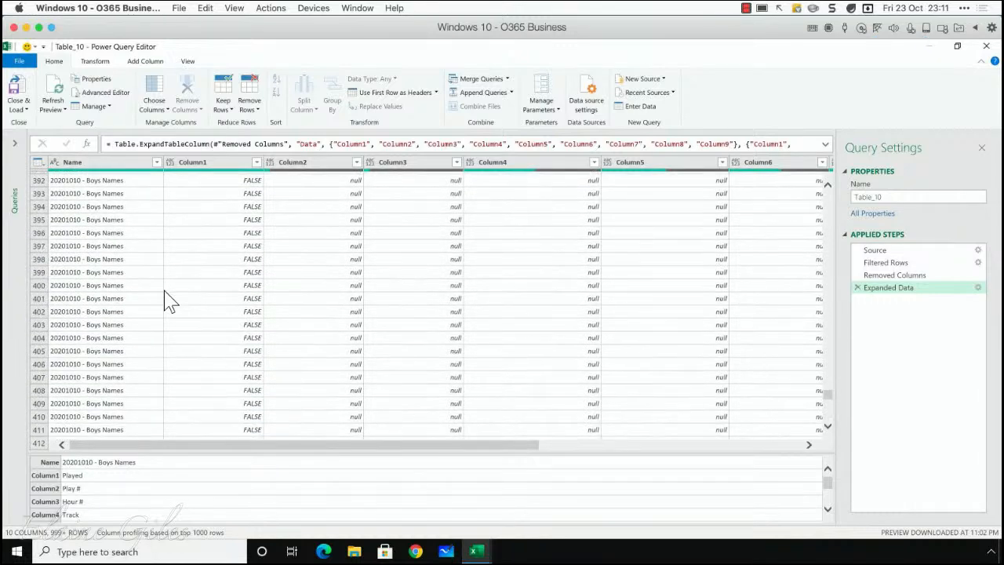
{"action": "scroll", "coordinate": [169, 302], "scroll_direction": "down", "scroll_amount": 12}
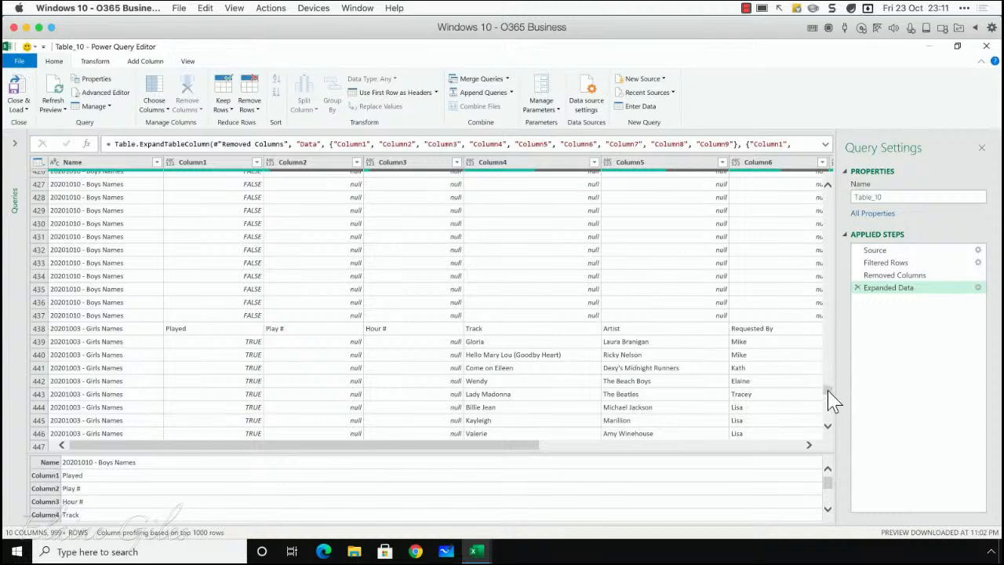
{"action": "left_click_drag", "start_coordinate": [830, 396], "coordinate": [828, 196]}
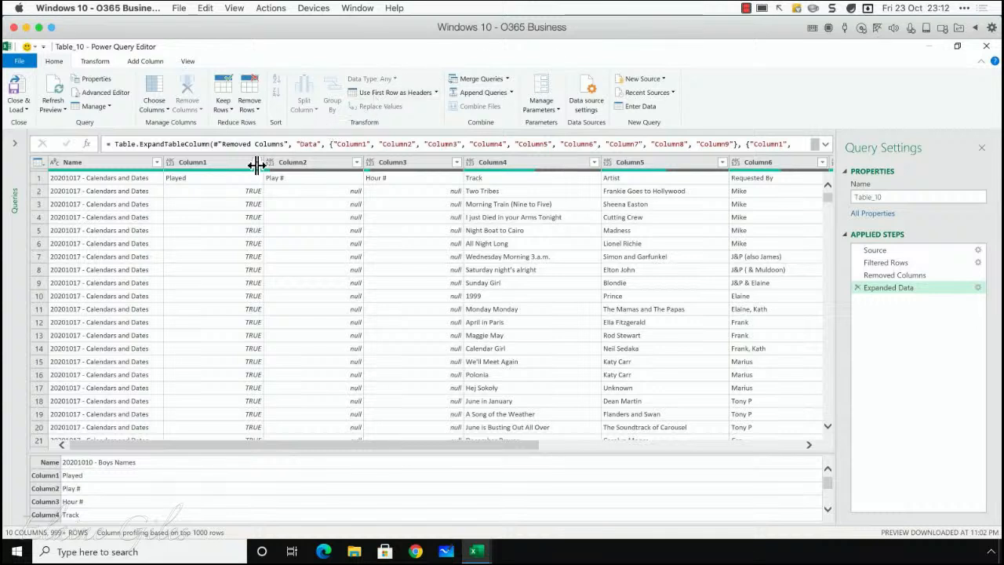
Step: Filter Column1 to keep only rows that do not equal Played, and check the remaining rows
{"action": "mouse_move", "coordinate": [242, 174]}
{"action": "left_click", "coordinate": [257, 162]}
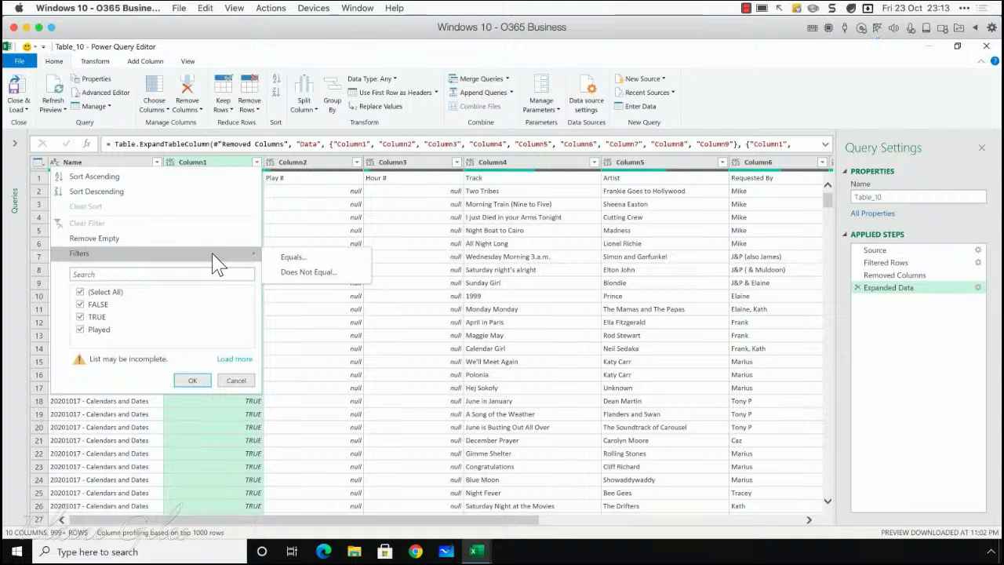
{"action": "left_click", "coordinate": [334, 275]}
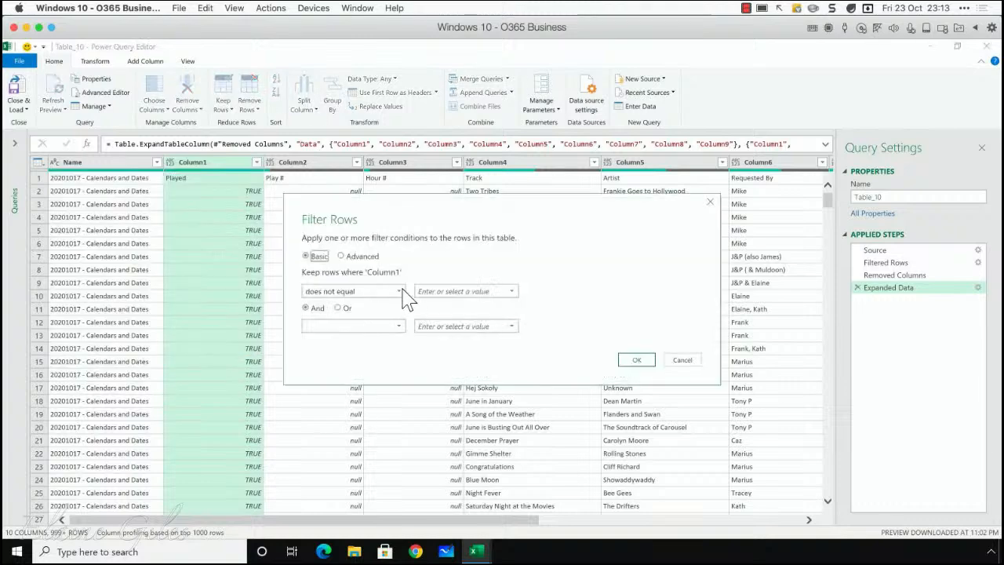
{"action": "left_click", "coordinate": [431, 290]}
{"action": "left_click", "coordinate": [644, 366]}
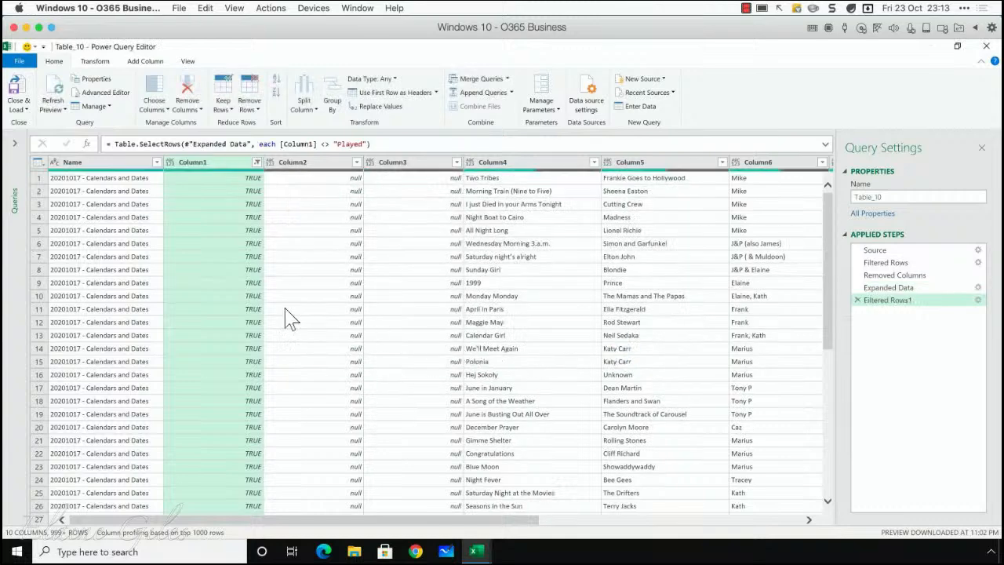
{"action": "scroll", "coordinate": [214, 271], "scroll_direction": "down", "scroll_amount": 8}
{"action": "scroll", "coordinate": [213, 271], "scroll_direction": "down", "scroll_amount": 20}
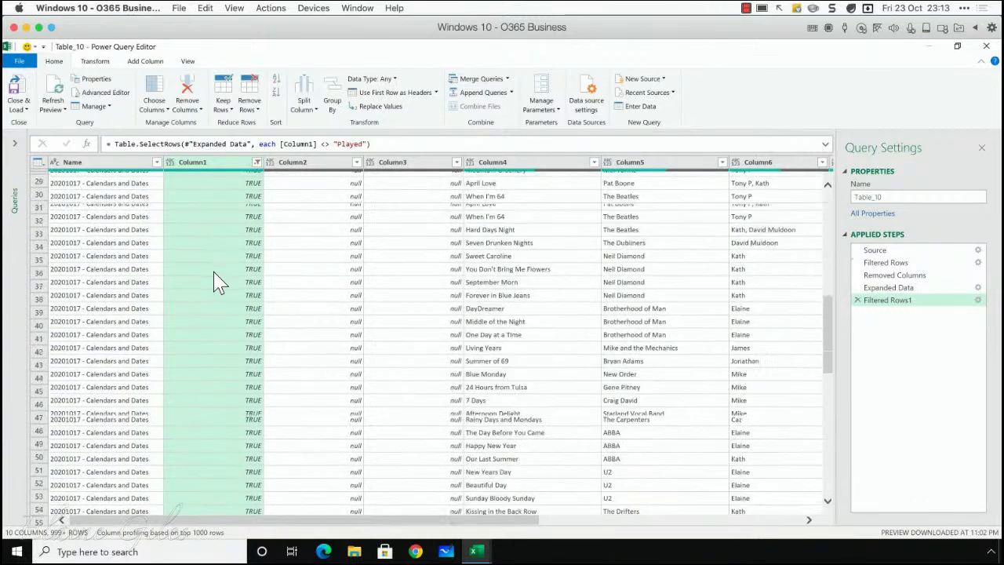
{"action": "scroll", "coordinate": [213, 271], "scroll_direction": "down", "scroll_amount": 12}
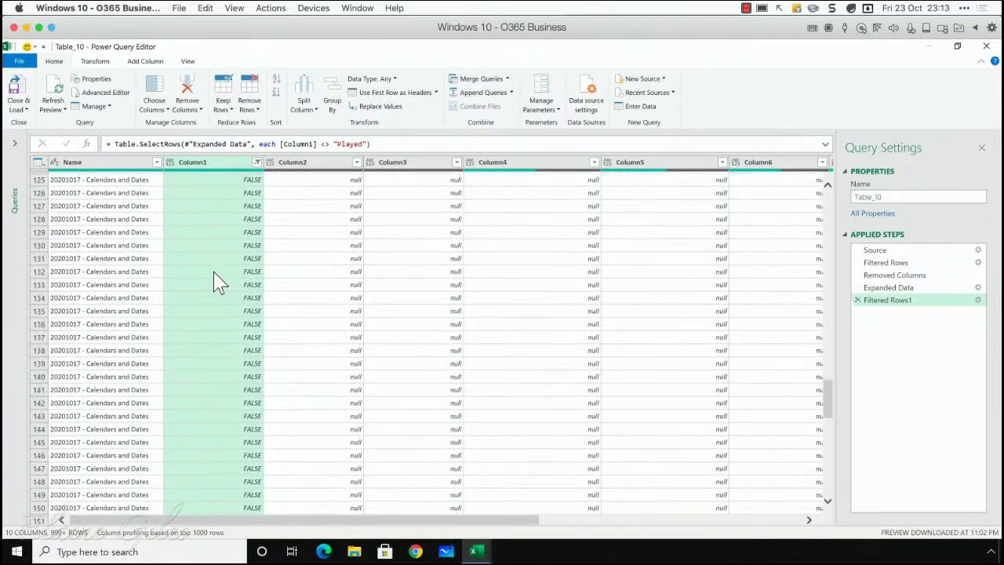
{"action": "scroll", "coordinate": [213, 271], "scroll_direction": "up", "scroll_amount": 20}
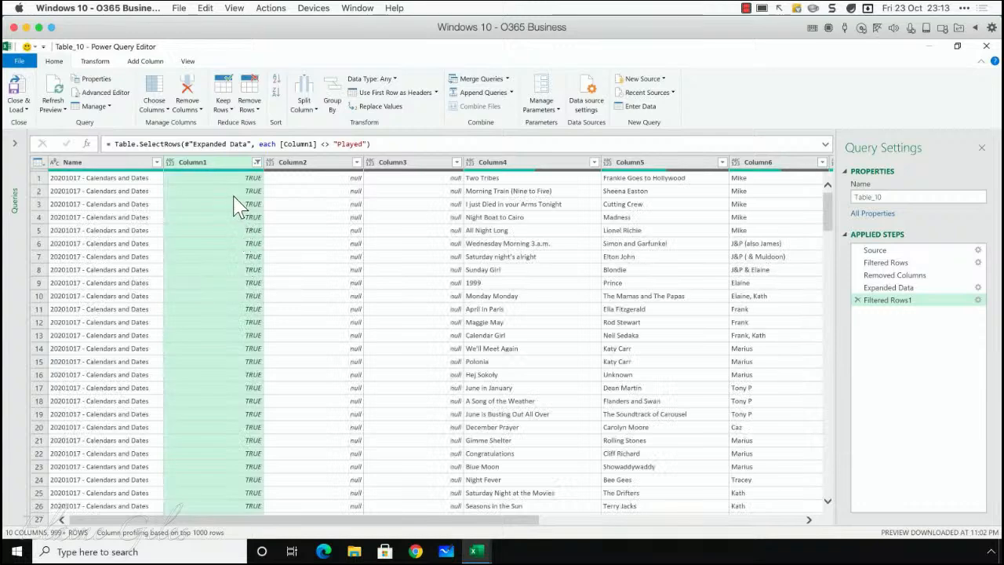
Step: Rename the Name column as Date and Column1 as Played
{"action": "double_click", "coordinate": [79, 165]}
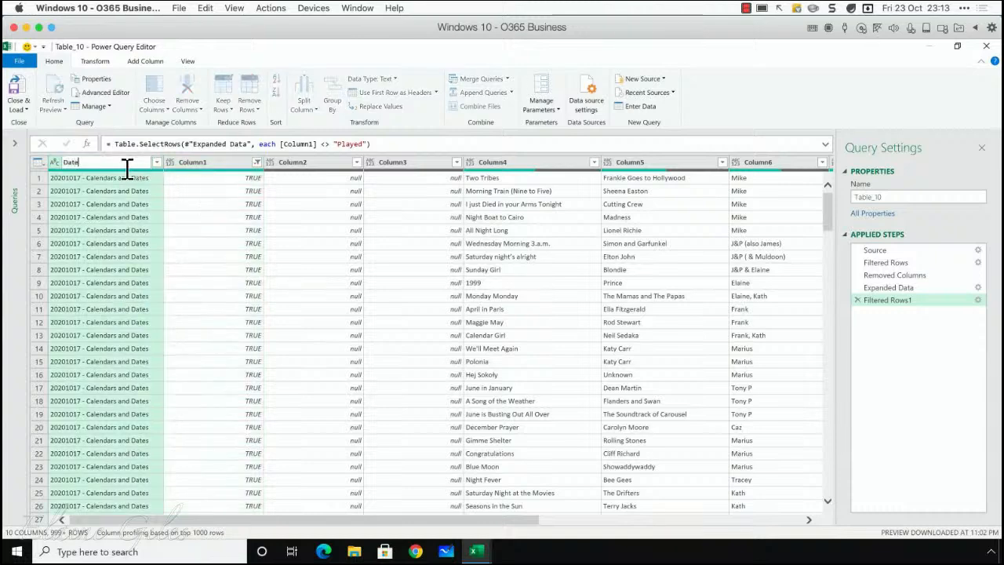
{"action": "key", "text": "Return"}
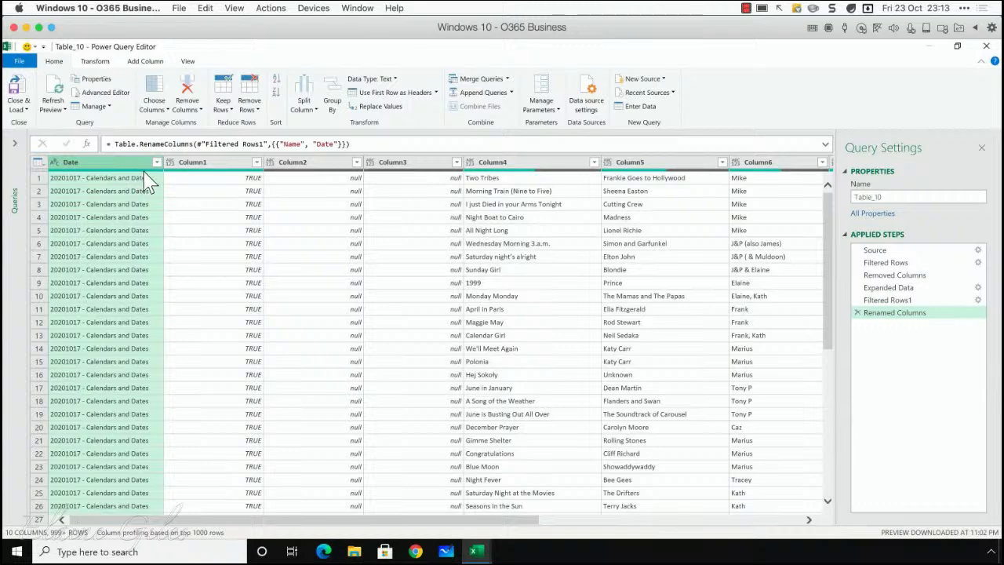
{"action": "left_click", "coordinate": [229, 163]}
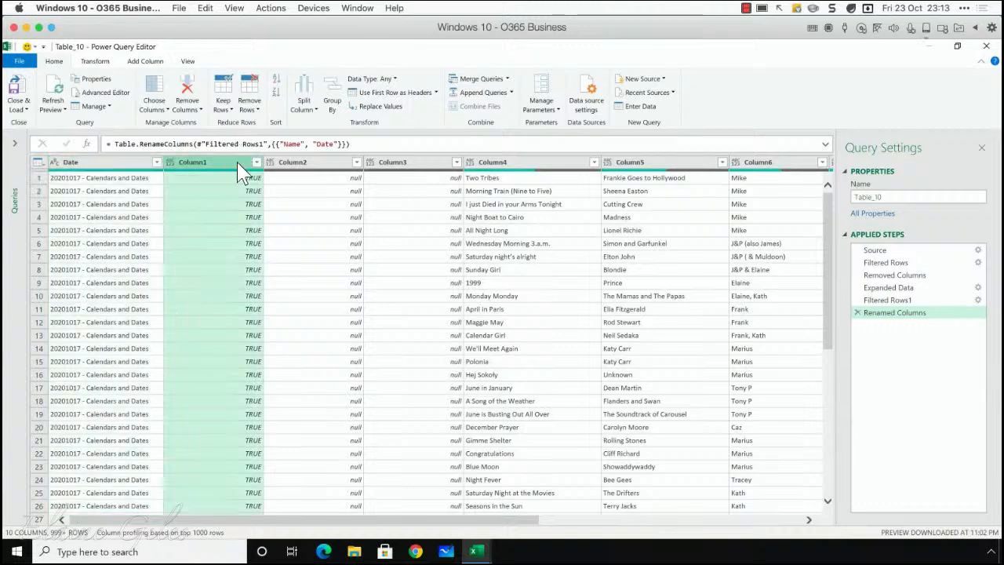
{"action": "left_click", "coordinate": [316, 165]}
{"action": "left_click", "coordinate": [298, 217]}
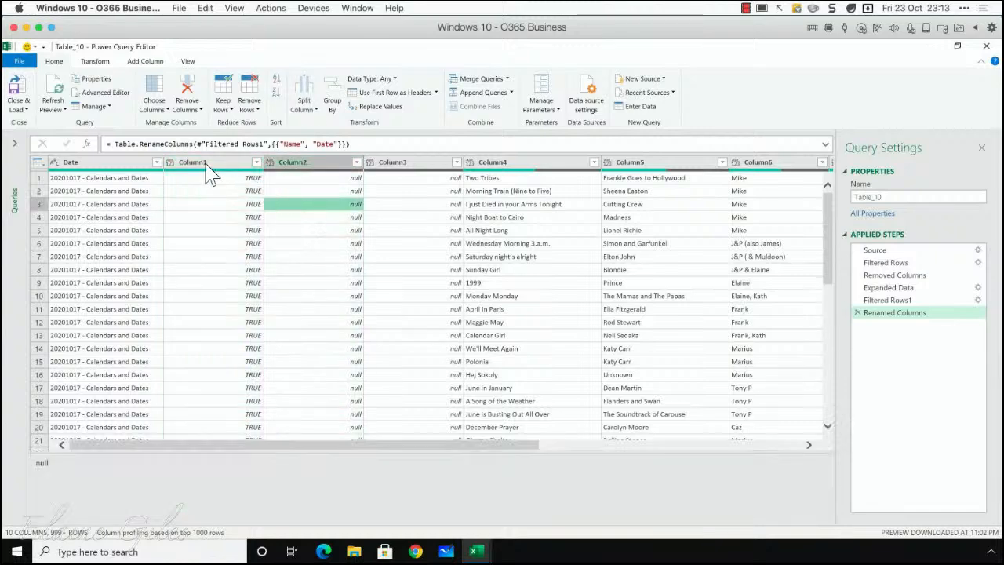
{"action": "left_click", "coordinate": [207, 166]}
{"action": "double_click", "coordinate": [202, 165]}
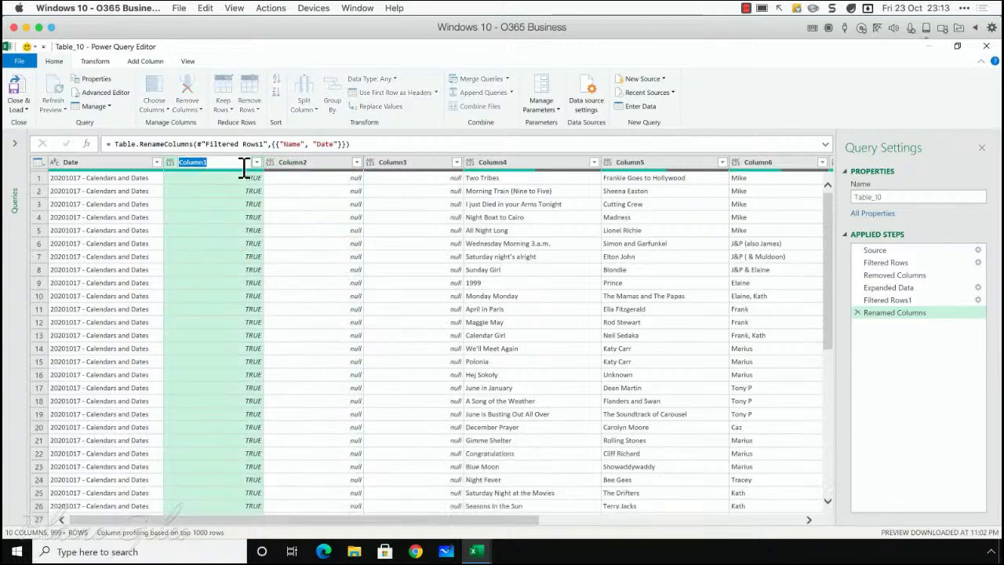
{"action": "type", "text": "Played"}
{"action": "key", "text": "Return"}
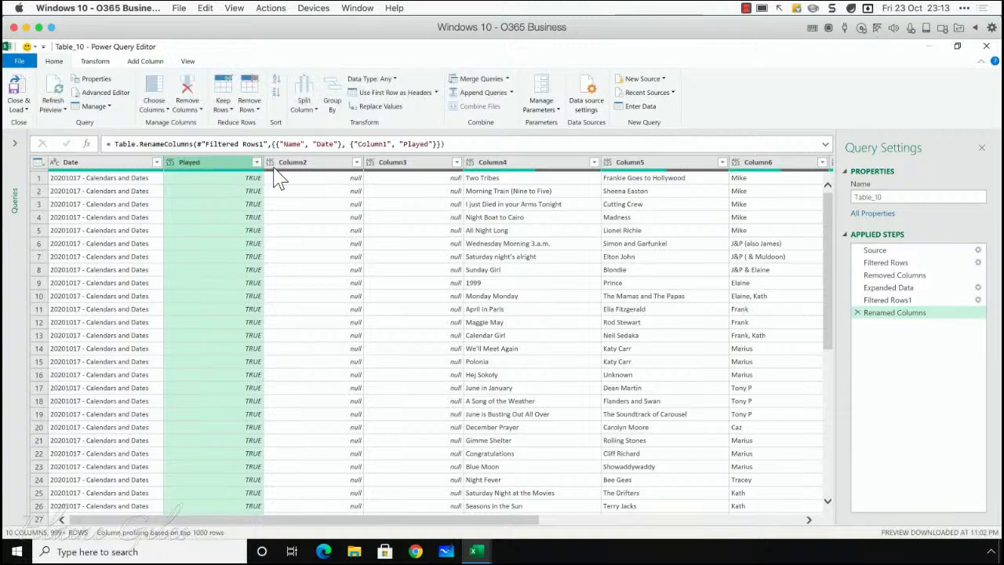
Step: Remove Column2 and Column3 from the query
{"action": "left_click", "coordinate": [291, 170]}
{"action": "left_click", "coordinate": [426, 171], "text": "shift"}
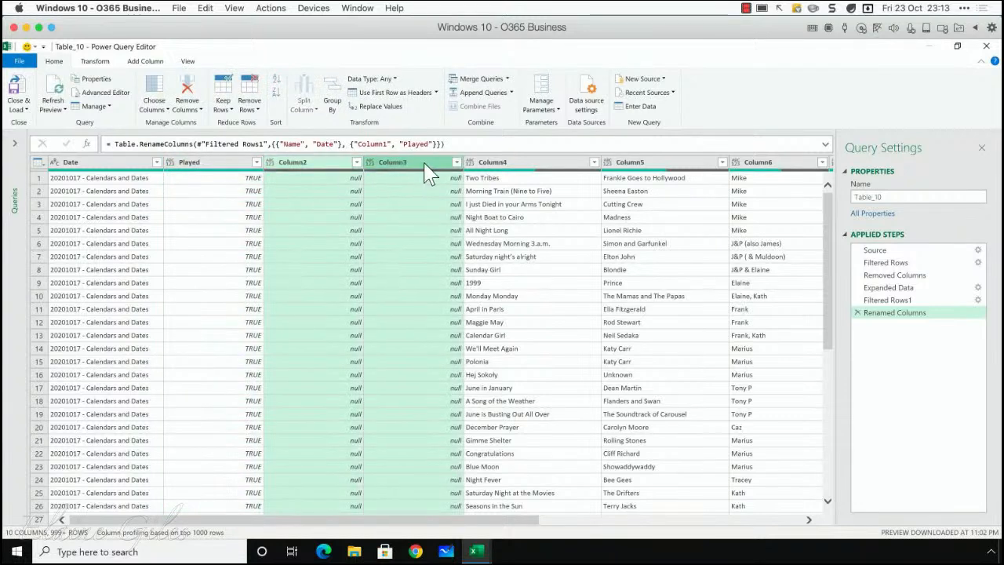
{"action": "right_click", "coordinate": [426, 172]}
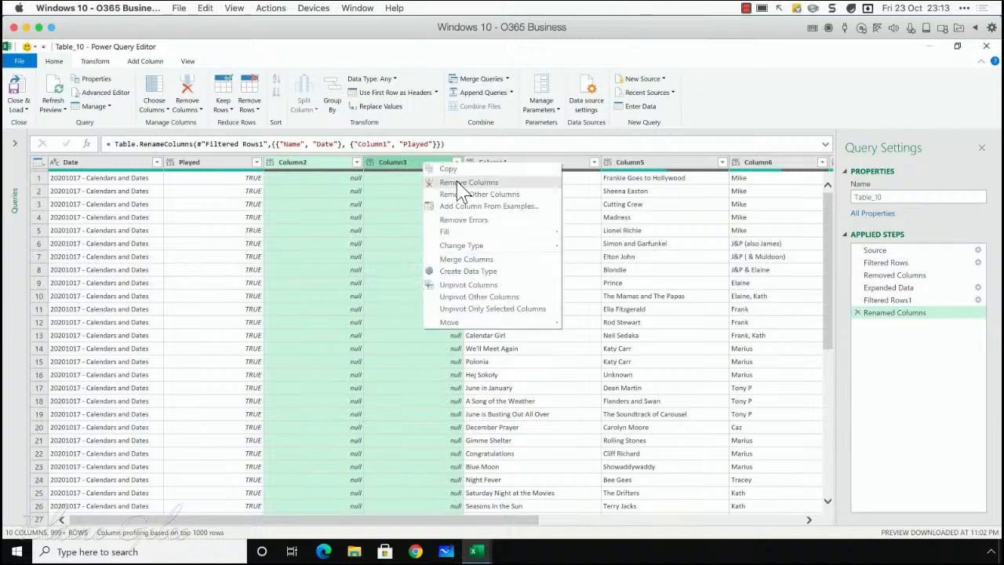
{"action": "left_click", "coordinate": [461, 175]}
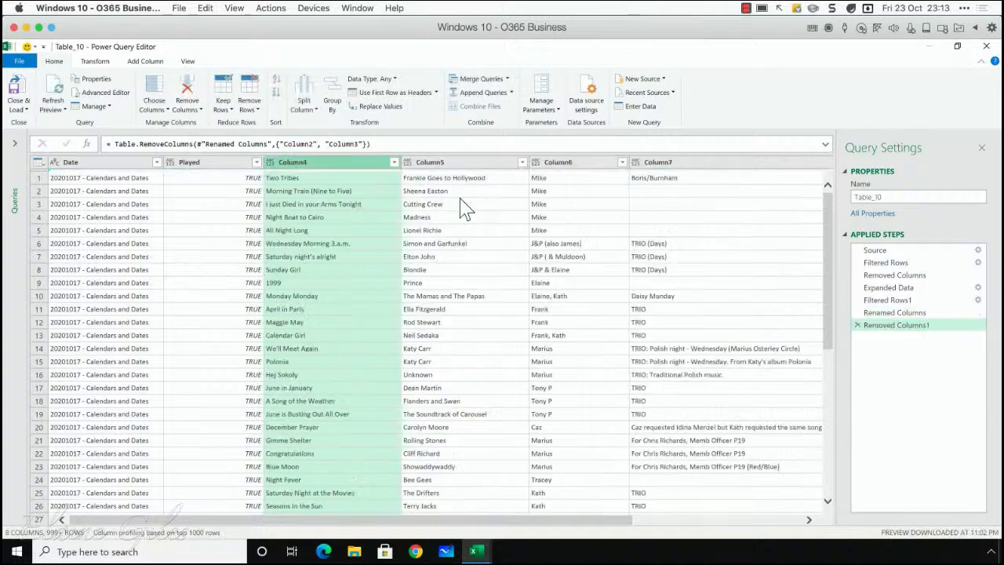
Step: Rename Column4 as Title and Column5 as Track
{"action": "double_click", "coordinate": [304, 165]}
{"action": "type", "text": "R"}
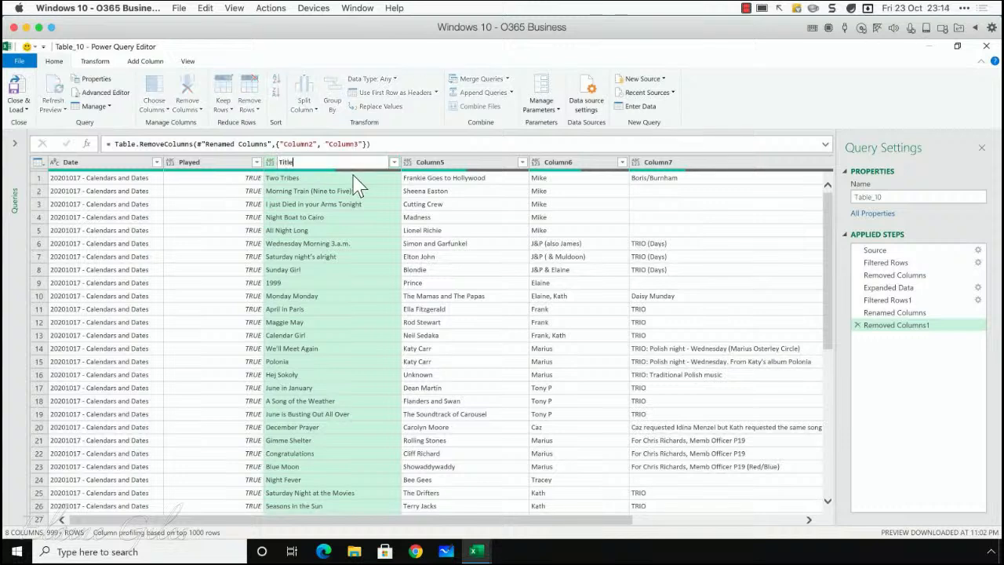
{"action": "type", "text": "itle"}
{"action": "key", "text": "Return"}
{"action": "double_click", "coordinate": [443, 163]}
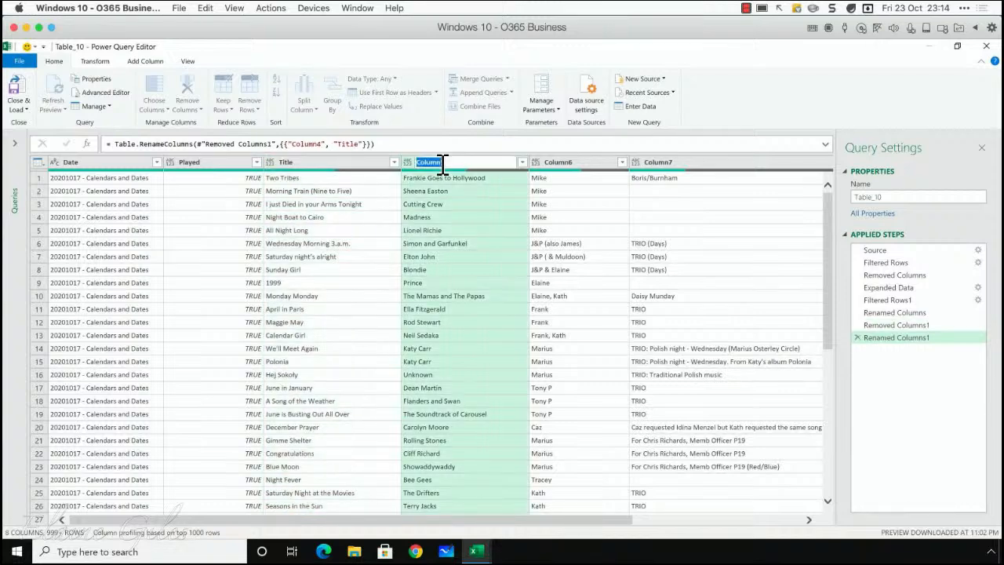
{"action": "type", "text": "Track"}
Step: Rename Column6 as Requested By and Column7 as Commments
{"action": "double_click", "coordinate": [566, 162]}
{"action": "type", "text": "Requested By"}
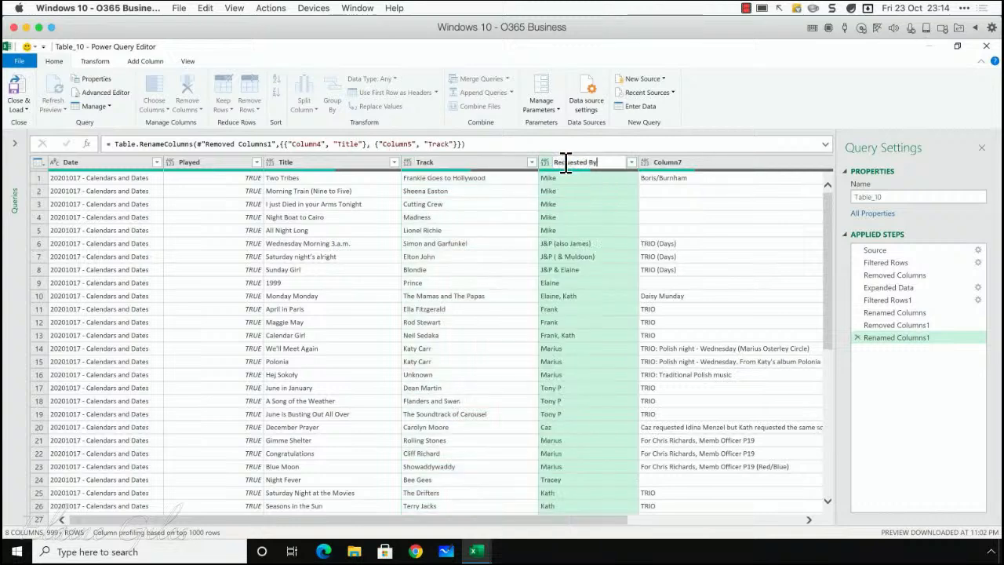
{"action": "key", "text": "Return"}
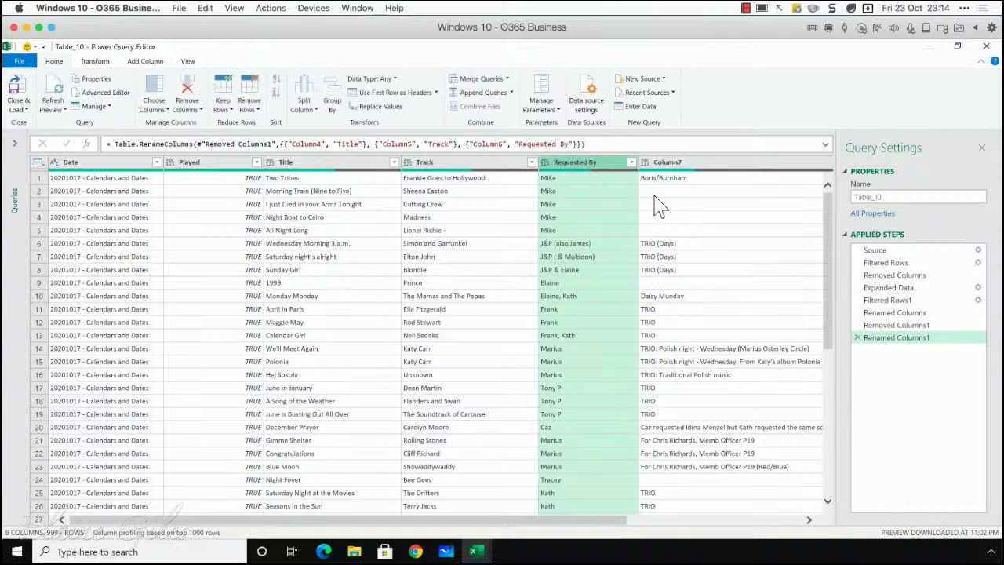
{"action": "double_click", "coordinate": [666, 162]}
{"action": "type", "text": "Co"}
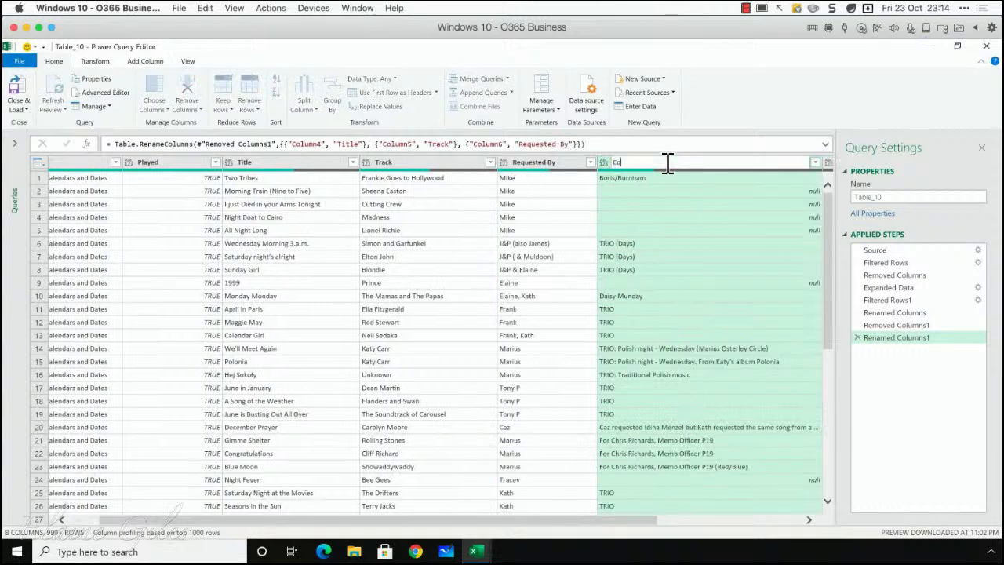
{"action": "key", "text": "Return"}
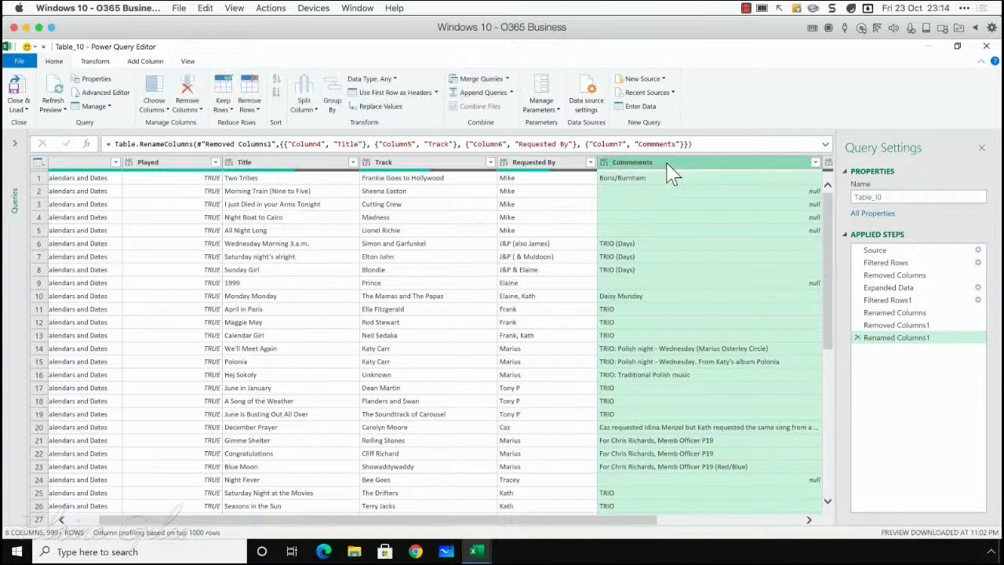
Step: Remove Column8 and Column9 from the query and widen the Query Settings pane
{"action": "left_click_drag", "start_coordinate": [471, 519], "coordinate": [615, 519]}
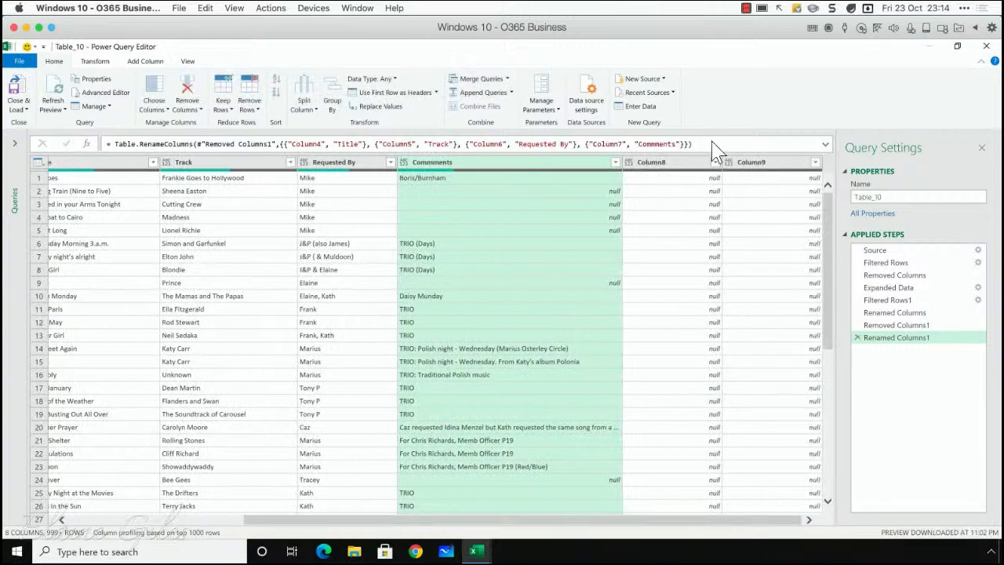
{"action": "left_click", "coordinate": [695, 161]}
{"action": "left_click", "coordinate": [749, 165], "text": "shift"}
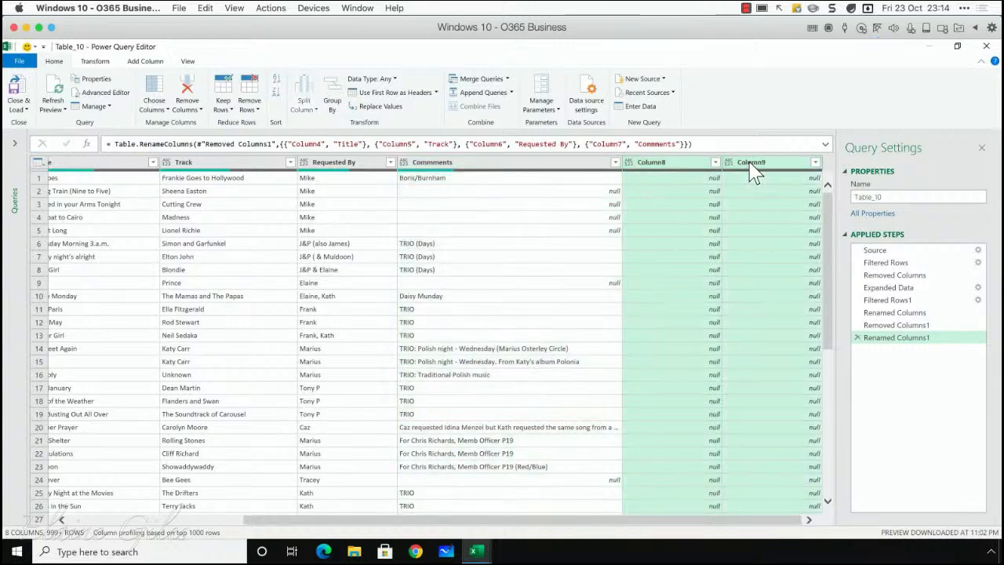
{"action": "right_click", "coordinate": [750, 164]}
{"action": "left_click", "coordinate": [793, 182]}
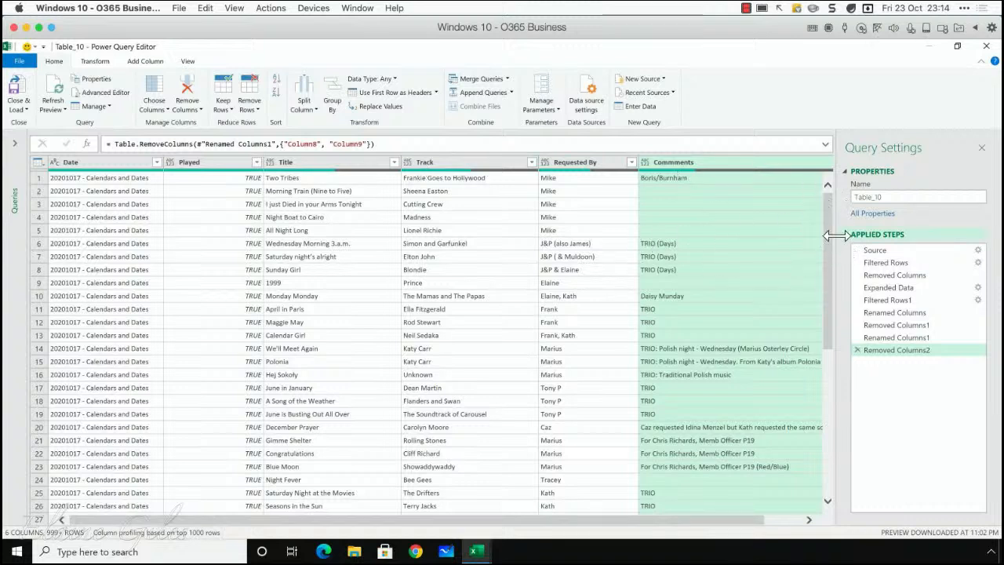
{"action": "left_click_drag", "start_coordinate": [836, 235], "coordinate": [625, 262]}
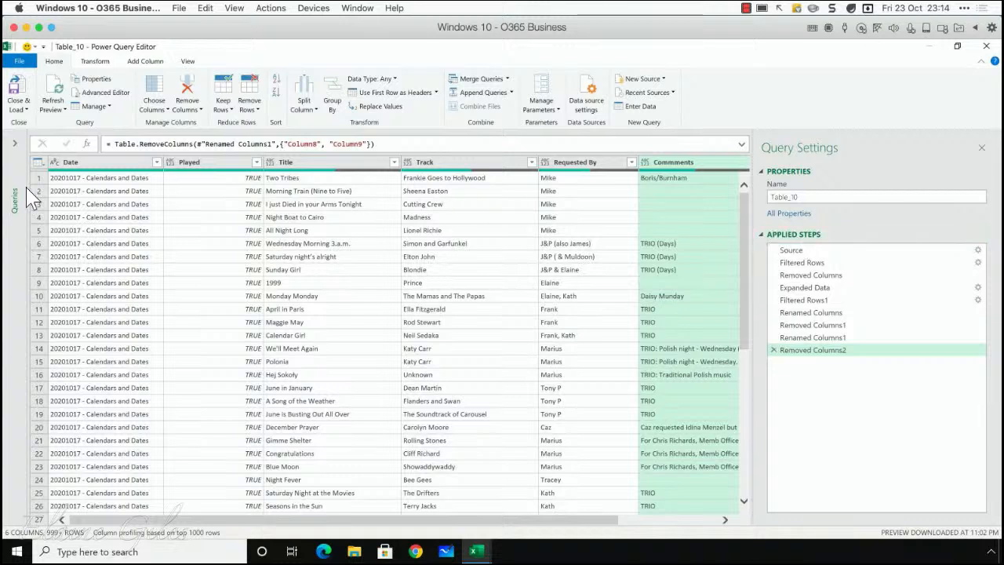
Step: Reduce the Date column's text to its first 8 characters with Extract First Characters
{"action": "left_click", "coordinate": [92, 163]}
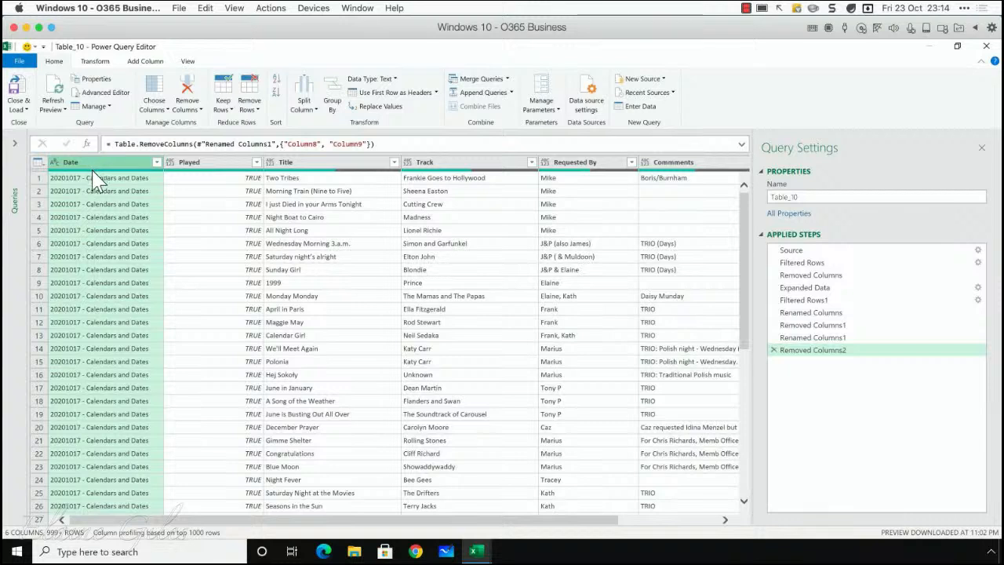
{"action": "mouse_move", "coordinate": [96, 179]}
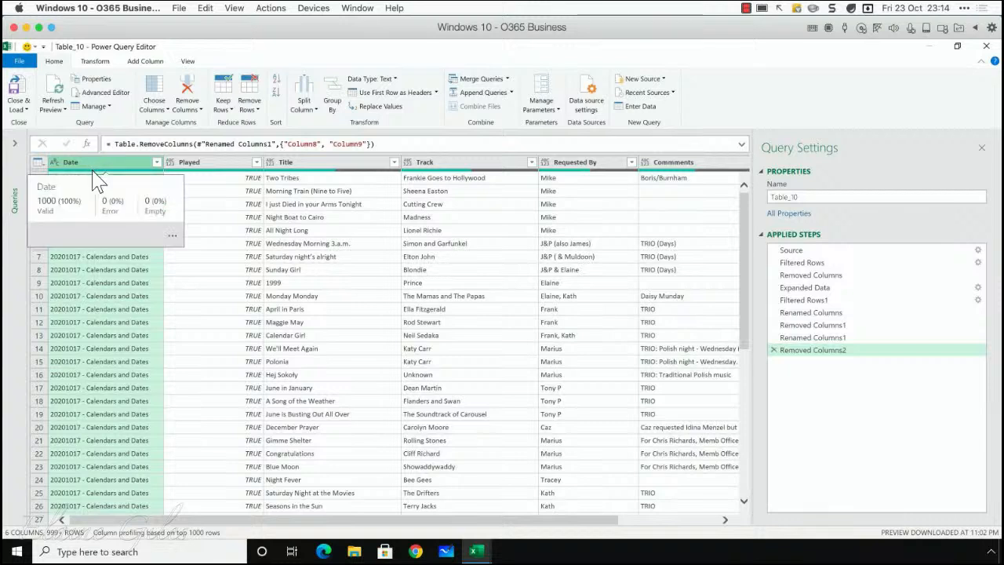
{"action": "scroll", "coordinate": [110, 323], "scroll_direction": "down", "scroll_amount": 7}
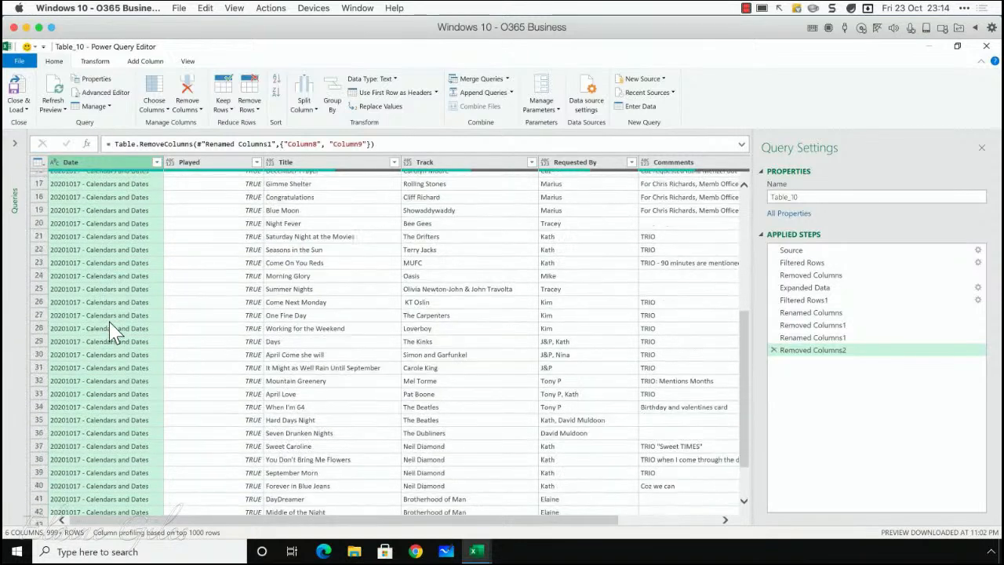
{"action": "scroll", "coordinate": [110, 329], "scroll_direction": "up", "scroll_amount": 5}
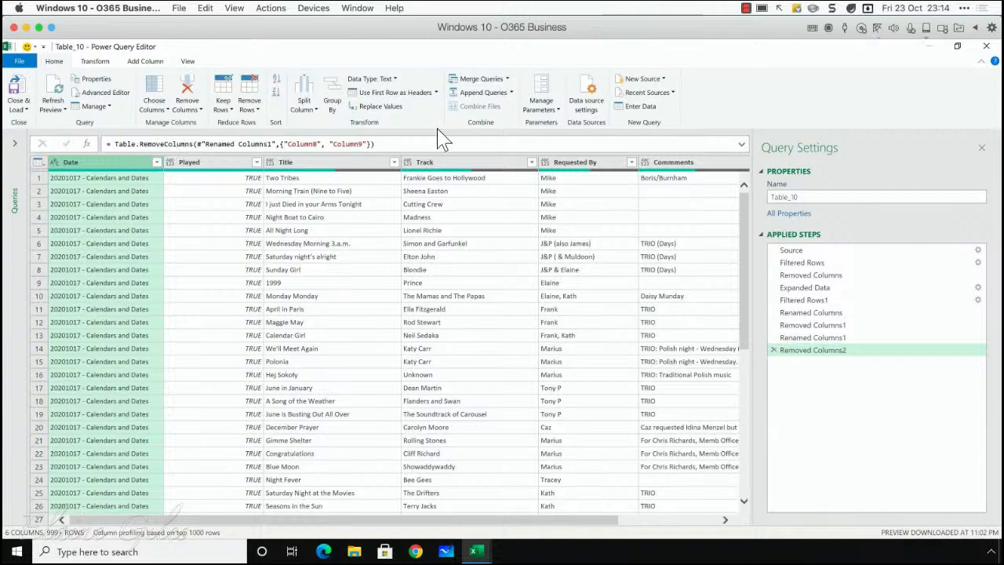
{"action": "left_click", "coordinate": [96, 62]}
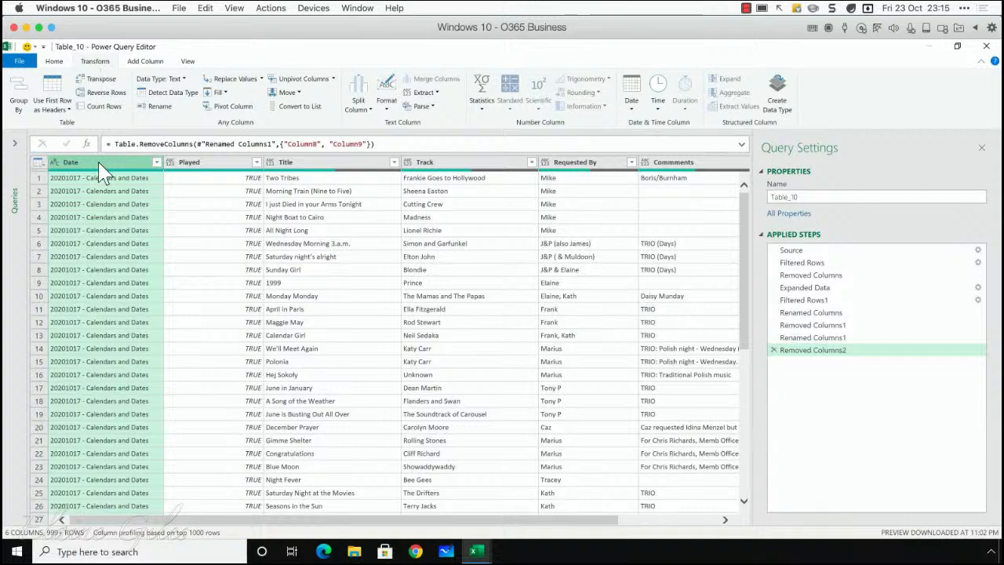
{"action": "left_click", "coordinate": [435, 93]}
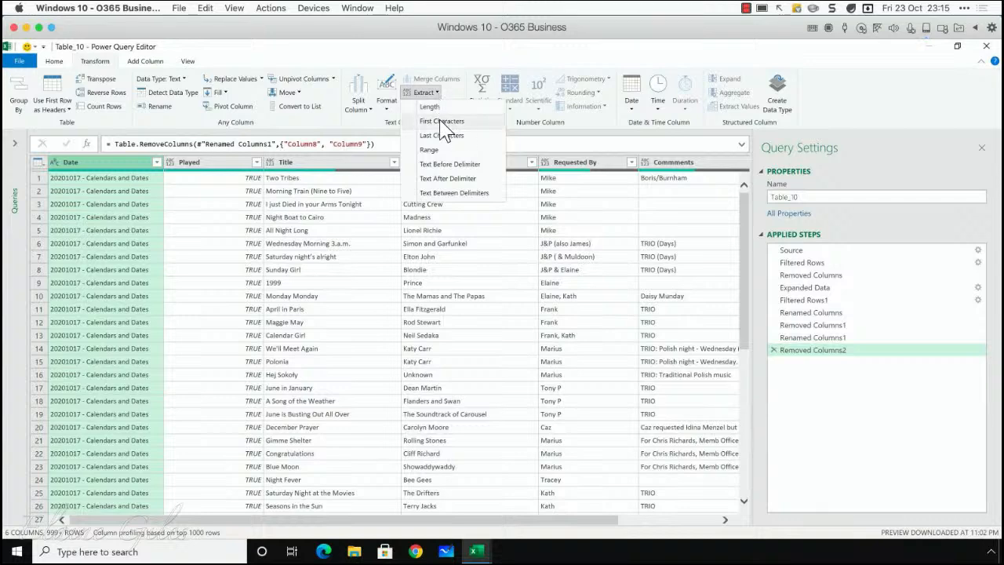
{"action": "left_click", "coordinate": [444, 122]}
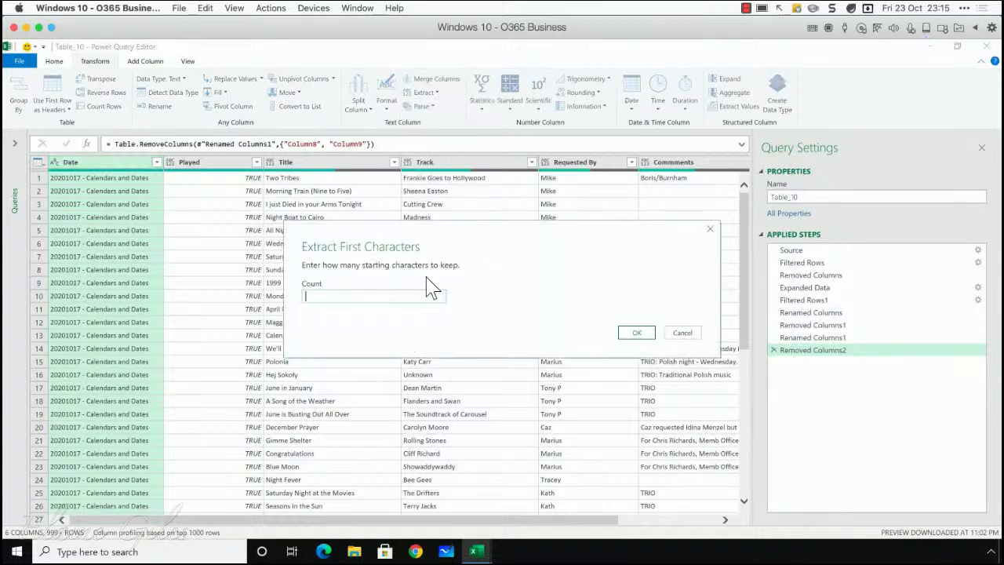
{"action": "type", "text": "8"}
{"action": "left_click", "coordinate": [637, 335]}
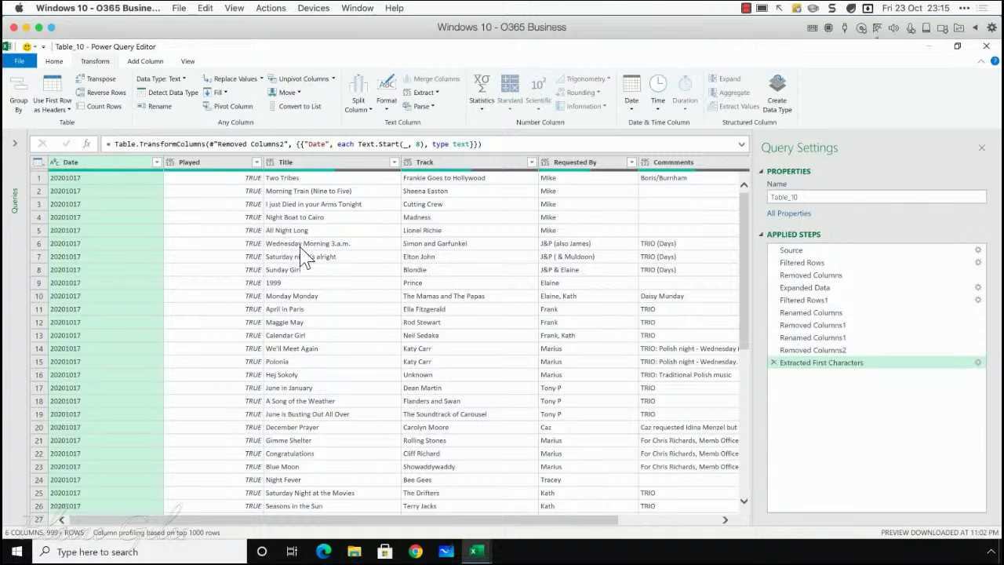
Step: Check the query rows for blank entries and filter the null values out of the Title column
{"action": "scroll", "coordinate": [307, 257], "scroll_direction": "down", "scroll_amount": 12}
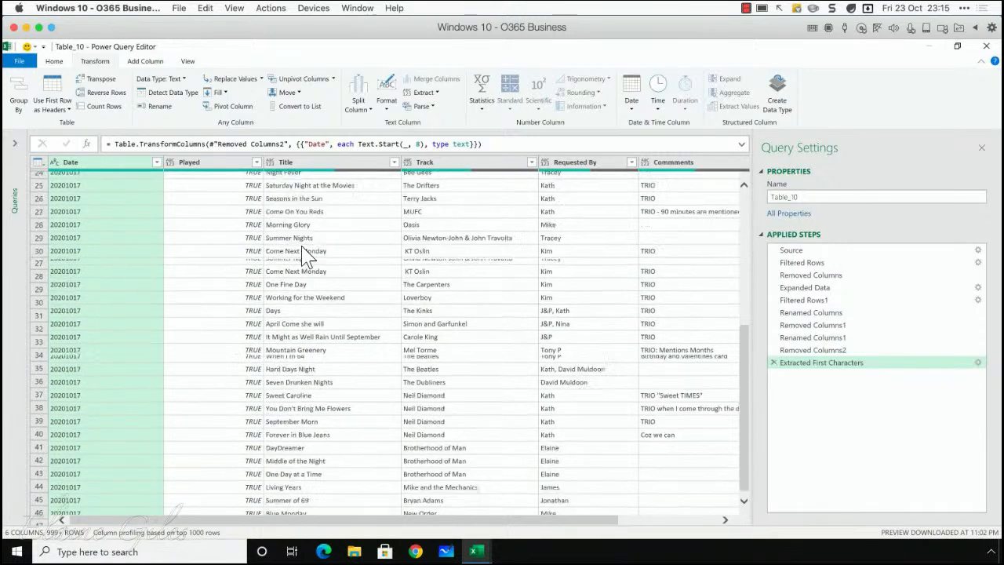
{"action": "scroll", "coordinate": [307, 256], "scroll_direction": "down", "scroll_amount": 15}
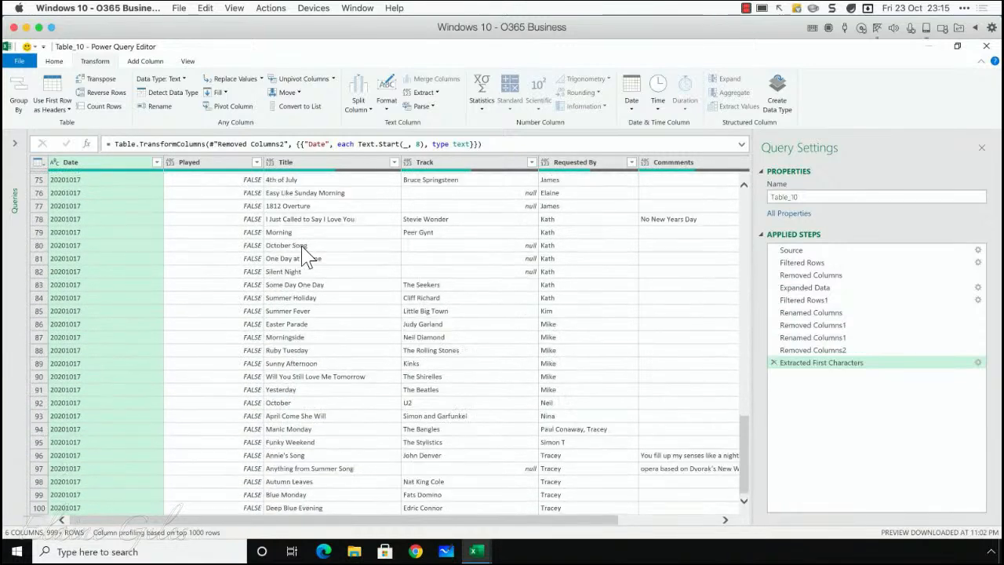
{"action": "scroll", "coordinate": [307, 256], "scroll_direction": "down", "scroll_amount": 10}
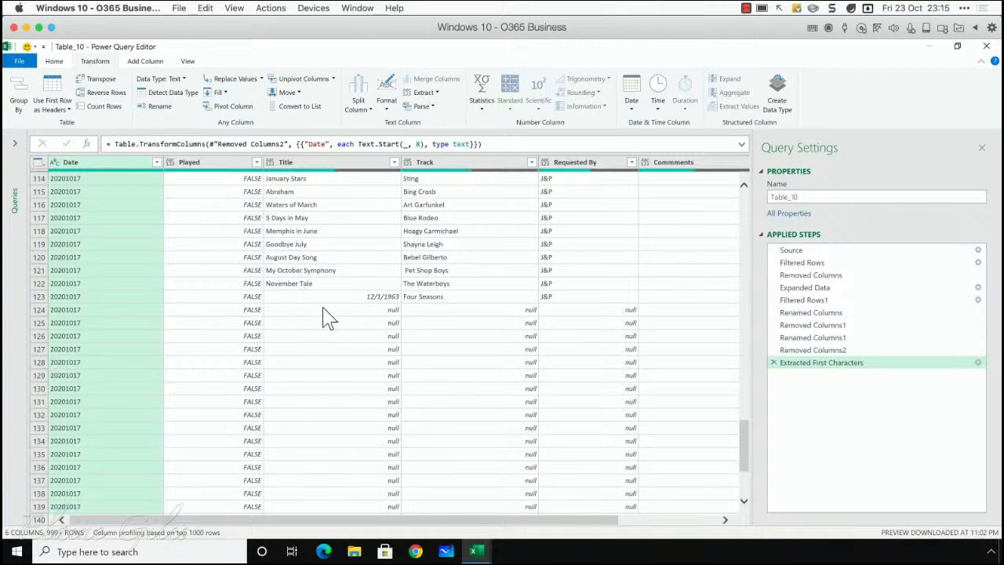
{"action": "scroll", "coordinate": [328, 317], "scroll_direction": "down", "scroll_amount": 1}
{"action": "scroll", "coordinate": [328, 318], "scroll_direction": "up", "scroll_amount": 4}
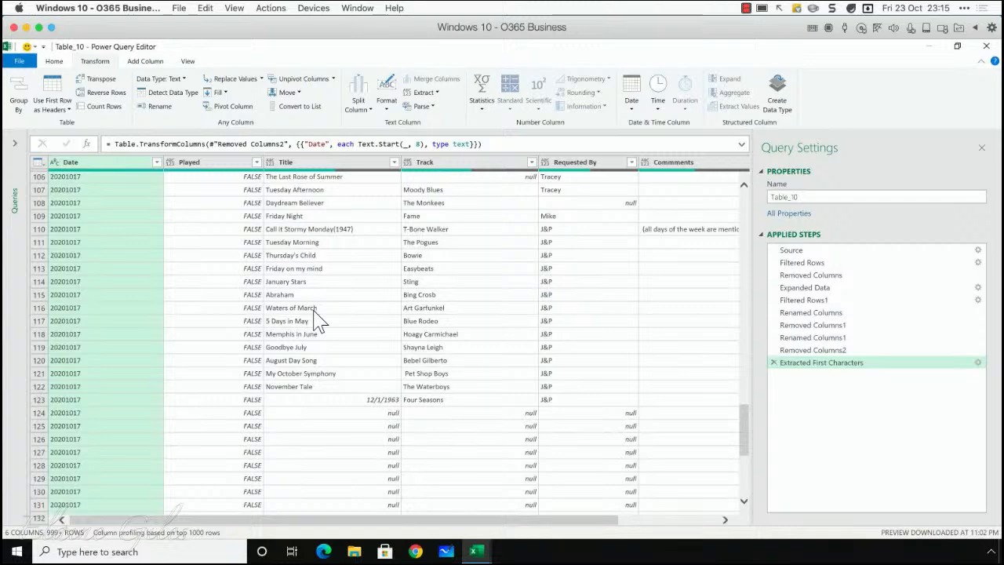
{"action": "scroll", "coordinate": [317, 321], "scroll_direction": "down", "scroll_amount": 5}
{"action": "scroll", "coordinate": [314, 321], "scroll_direction": "up", "scroll_amount": 4}
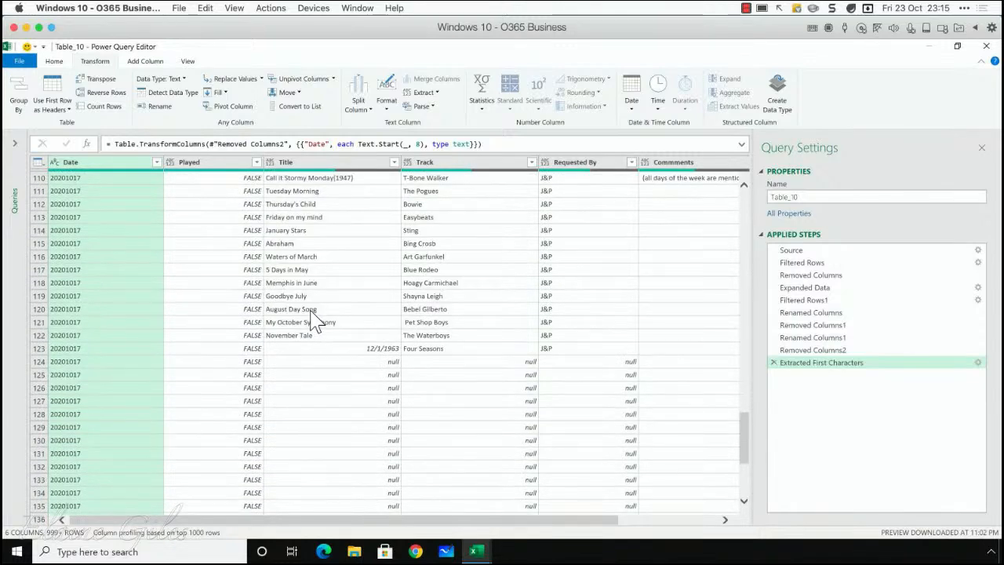
{"action": "left_click", "coordinate": [394, 162]}
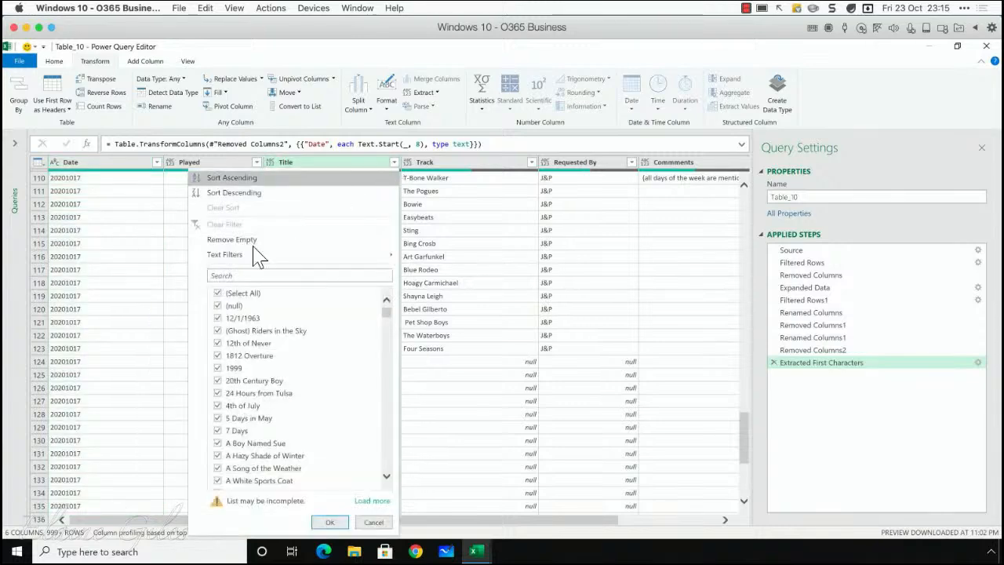
{"action": "left_click", "coordinate": [226, 306]}
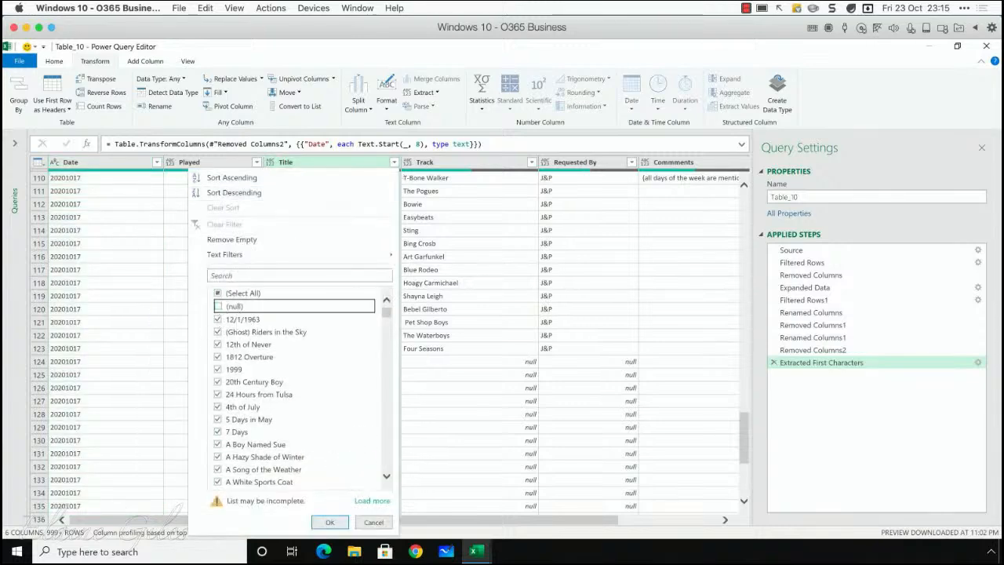
{"action": "left_click", "coordinate": [329, 521]}
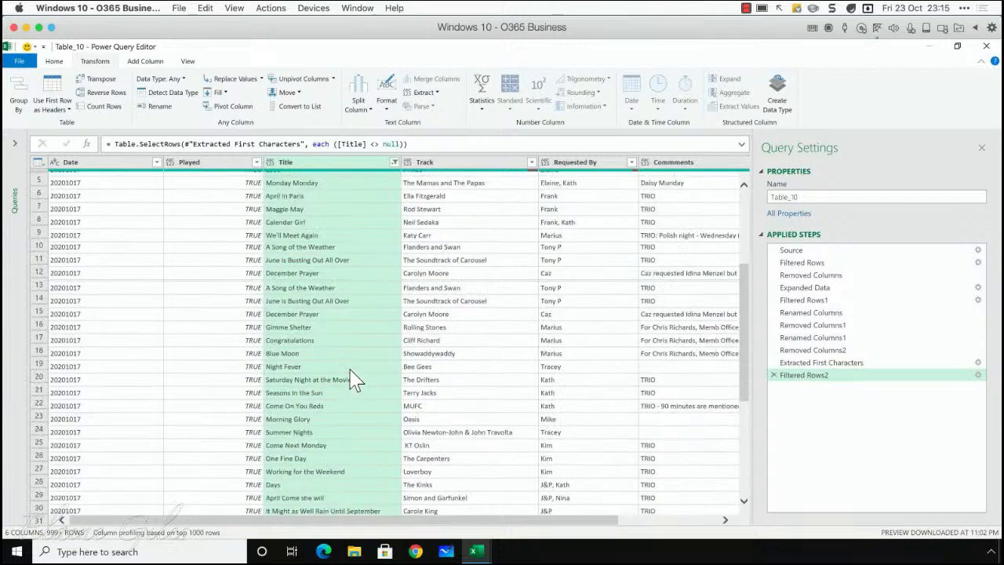
Step: Close the Power Query Editor and keep the changes so the cleaned query loads into the worksheet
{"action": "scroll", "coordinate": [353, 379], "scroll_direction": "down", "scroll_amount": 20}
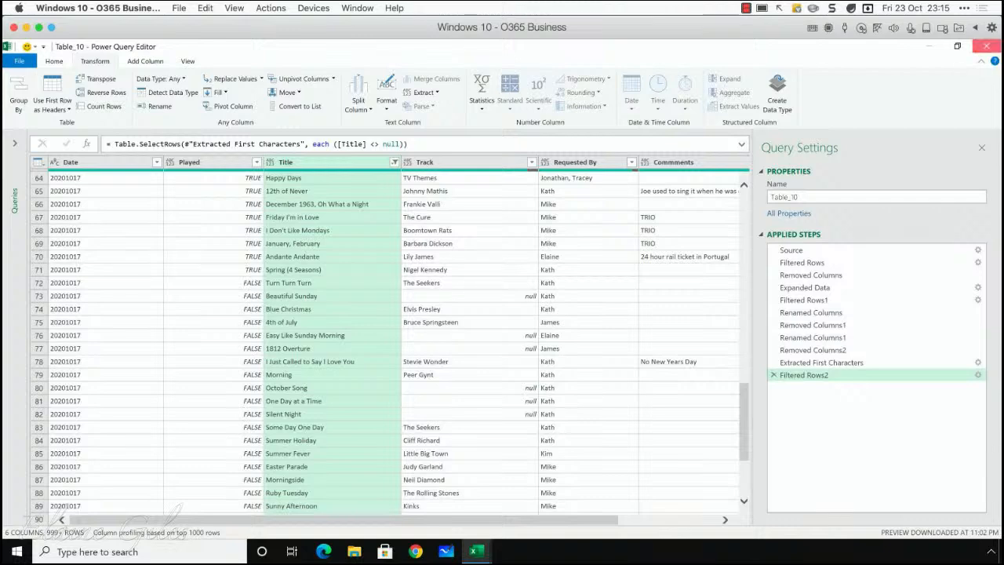
{"action": "left_click", "coordinate": [986, 45]}
{"action": "left_click", "coordinate": [516, 314]}
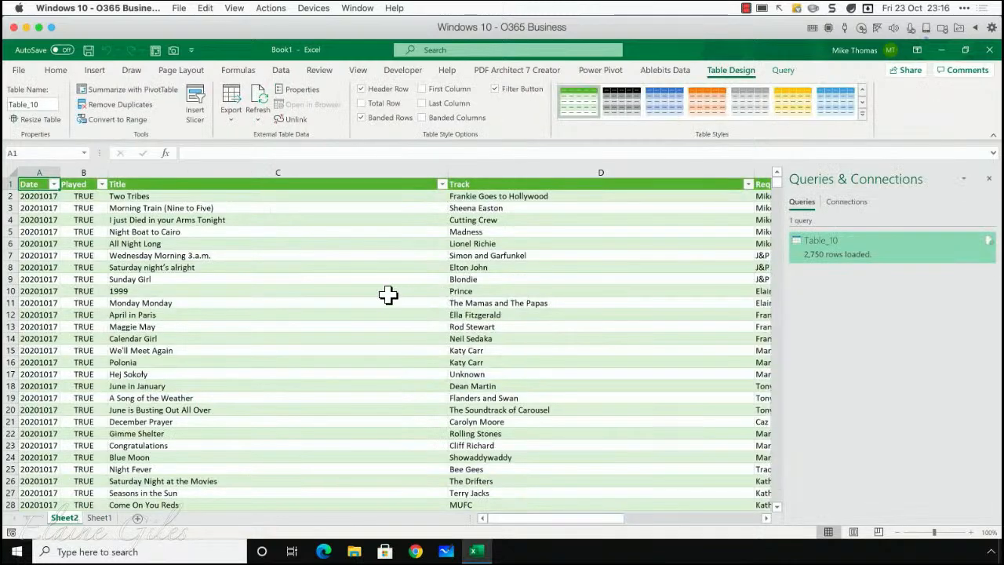
Step: Look over the loaded table and filter the Requested By column to entries containing a requester's full first name
{"action": "scroll", "coordinate": [377, 291], "scroll_direction": "down", "scroll_amount": 5}
{"action": "scroll", "coordinate": [371, 291], "scroll_direction": "down", "scroll_amount": 12}
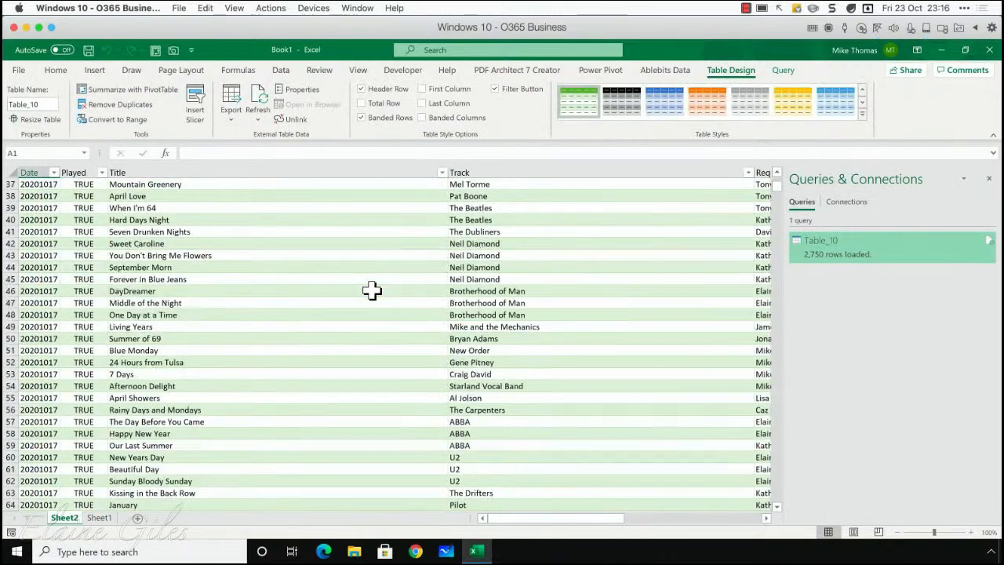
{"action": "scroll", "coordinate": [372, 291], "scroll_direction": "up", "scroll_amount": 18}
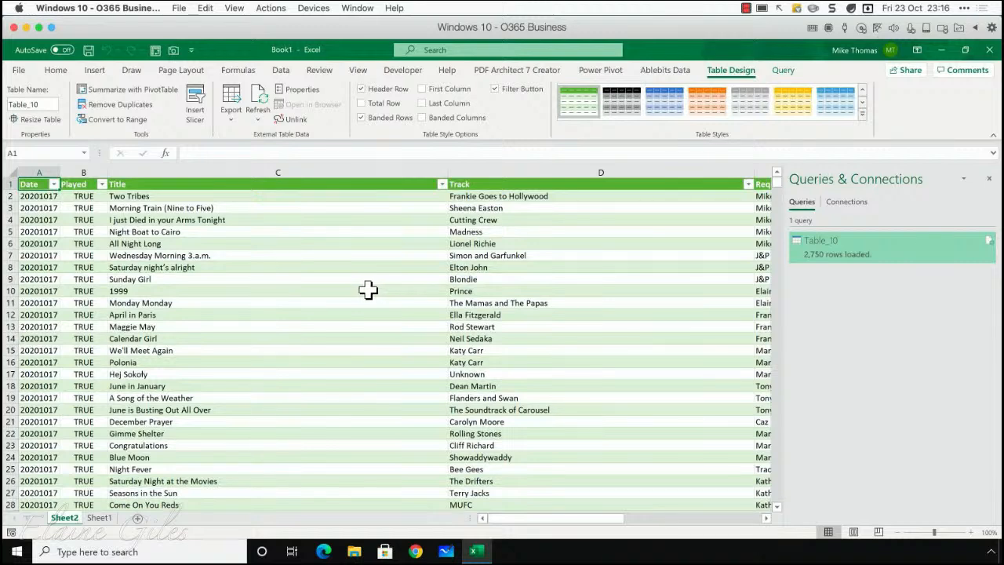
{"action": "scroll", "coordinate": [364, 291], "scroll_direction": "down", "scroll_amount": 2}
{"action": "scroll", "coordinate": [361, 291], "scroll_direction": "up", "scroll_amount": 2}
{"action": "left_click_drag", "start_coordinate": [549, 517], "coordinate": [618, 518]}
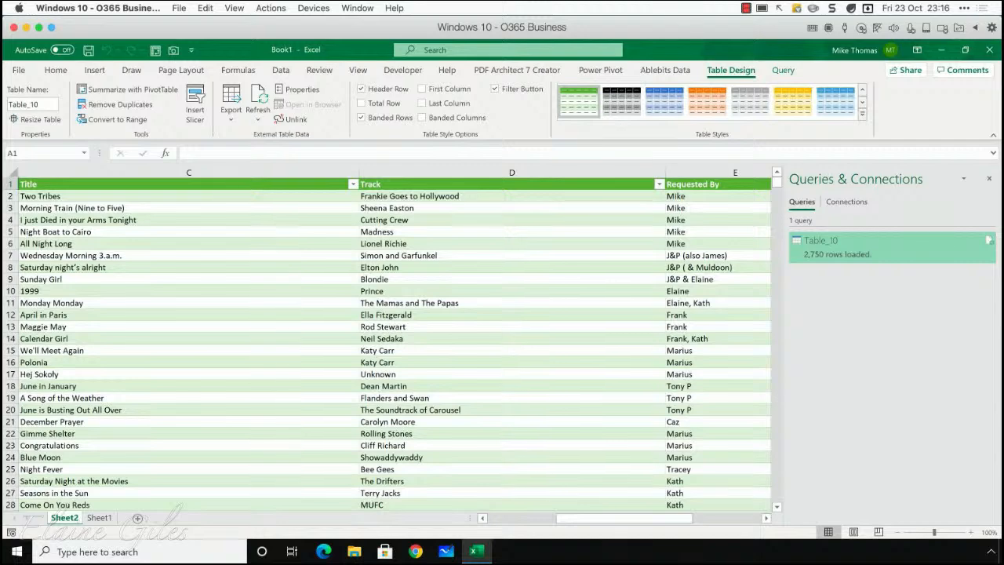
{"action": "scroll", "coordinate": [392, 345], "scroll_direction": "right", "scroll_amount": 1}
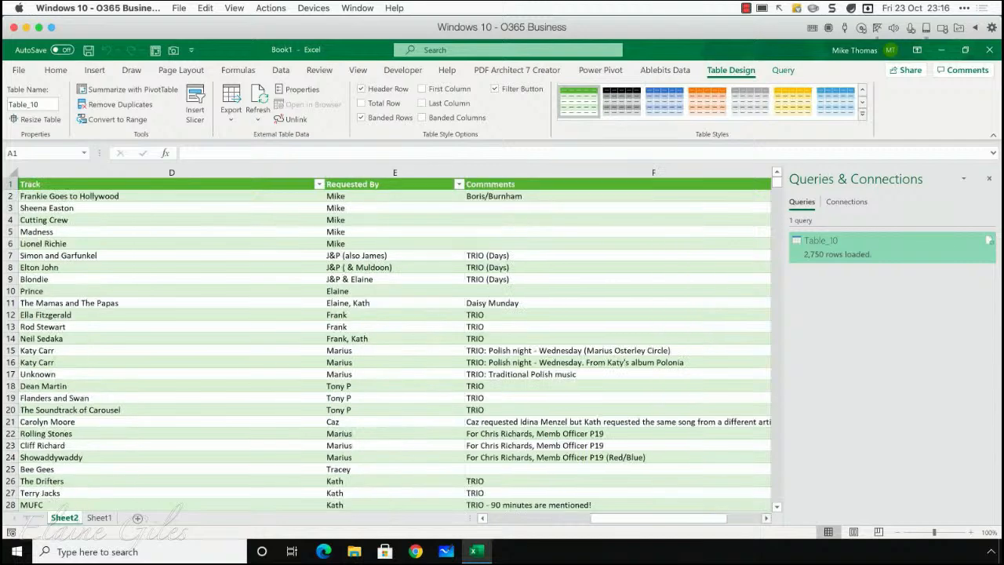
{"action": "left_click", "coordinate": [459, 185]}
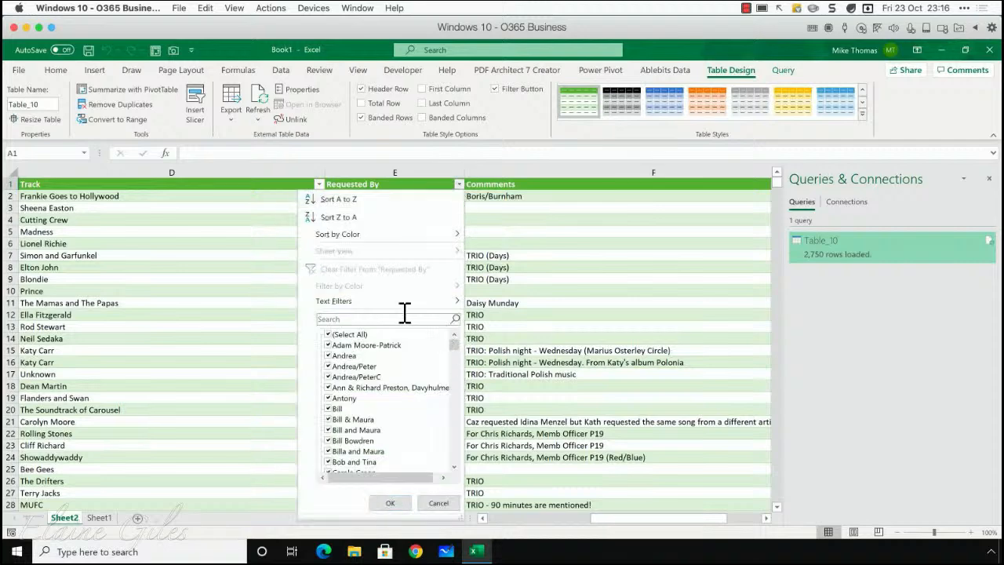
{"action": "mouse_move", "coordinate": [392, 304]}
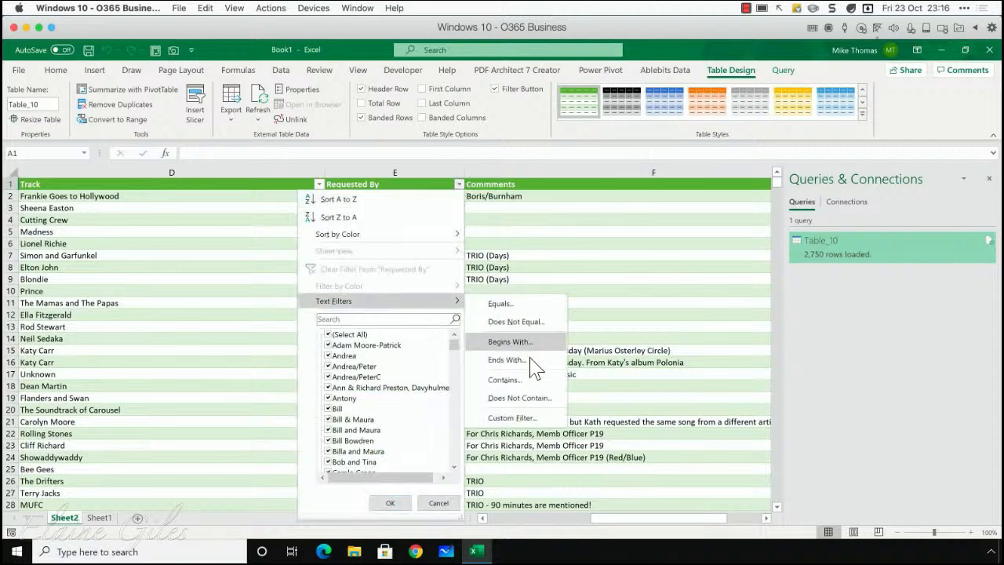
{"action": "left_click", "coordinate": [527, 380]}
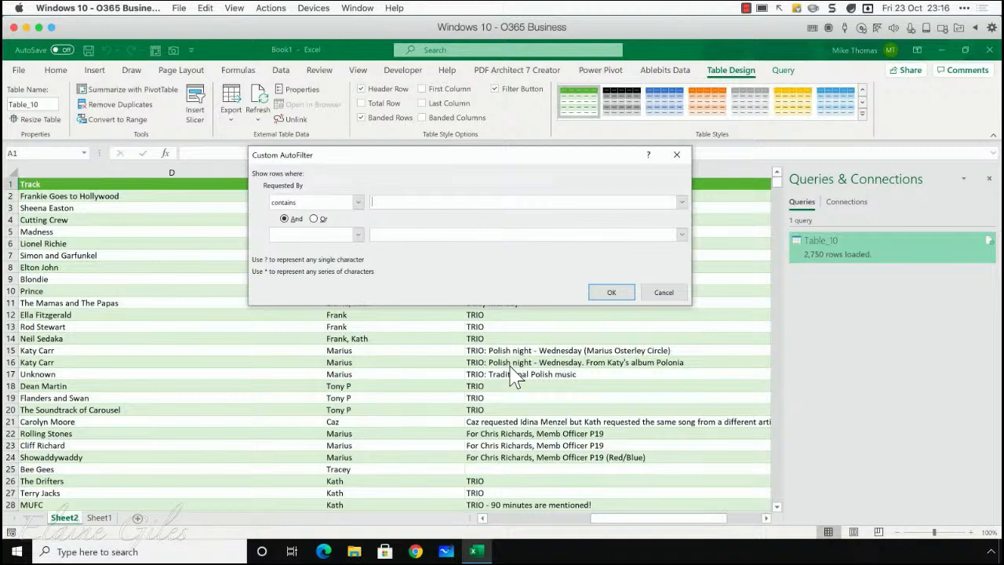
{"action": "type", "text": "Jonathan"}
{"action": "left_click", "coordinate": [609, 291]}
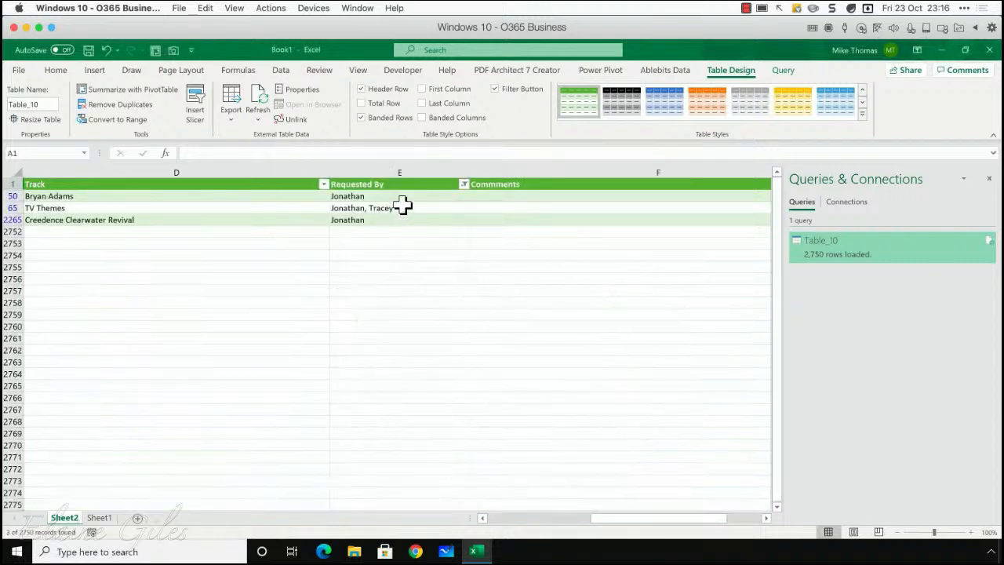
Step: Change the Requested By contains filter to the shortened, three-letter form of the requester's first name
{"action": "left_click", "coordinate": [446, 197]}
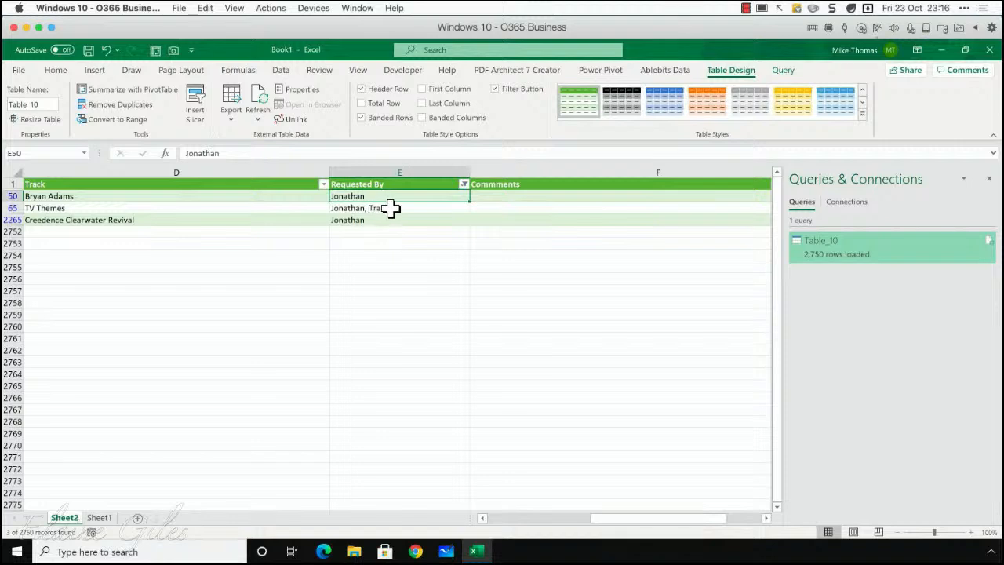
{"action": "left_click", "coordinate": [464, 185]}
{"action": "mouse_move", "coordinate": [384, 303]}
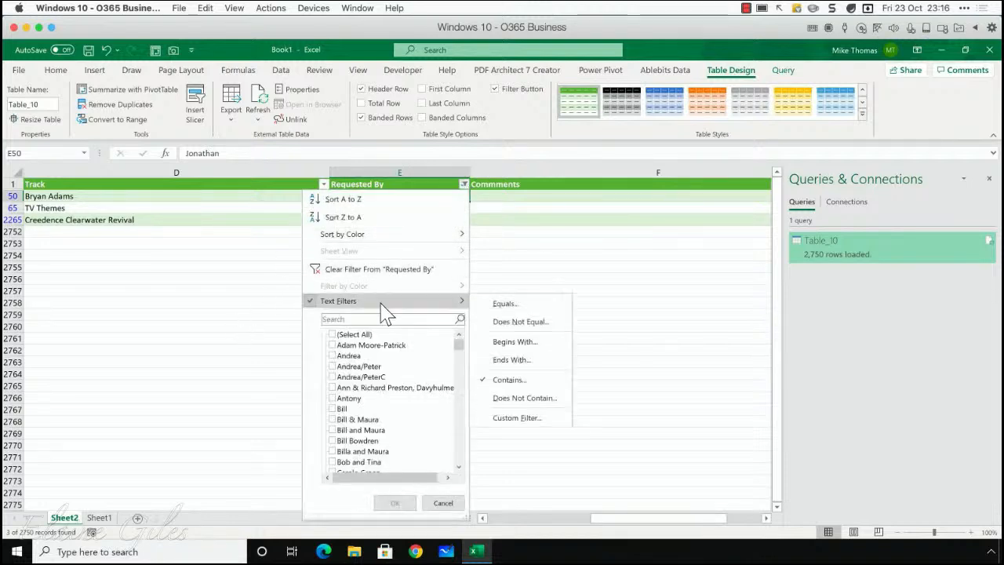
{"action": "left_click", "coordinate": [523, 381]}
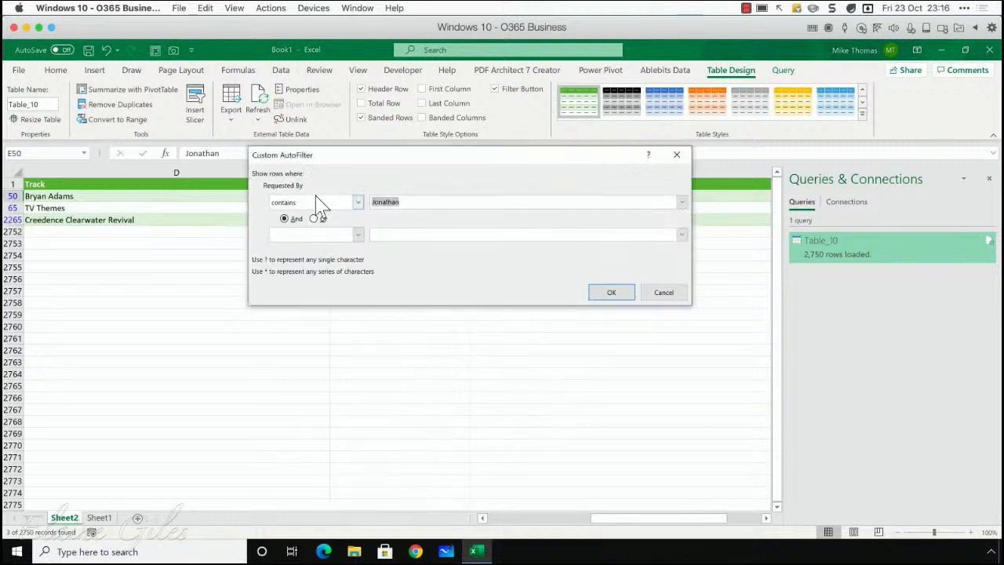
{"action": "type", "text": "Jon"}
{"action": "left_click", "coordinate": [597, 294]}
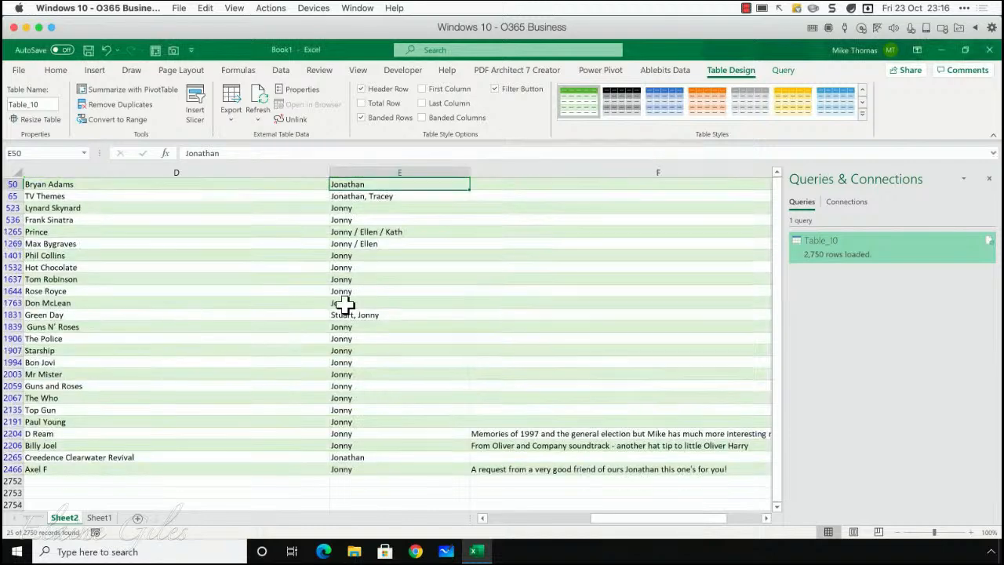
Step: Look through the filtered requests in the table and minimize the Excel window
{"action": "scroll", "coordinate": [345, 306], "scroll_direction": "down", "scroll_amount": 1}
{"action": "scroll", "coordinate": [345, 306], "scroll_direction": "down", "scroll_amount": 1}
{"action": "scroll", "coordinate": [345, 306], "scroll_direction": "up", "scroll_amount": 1}
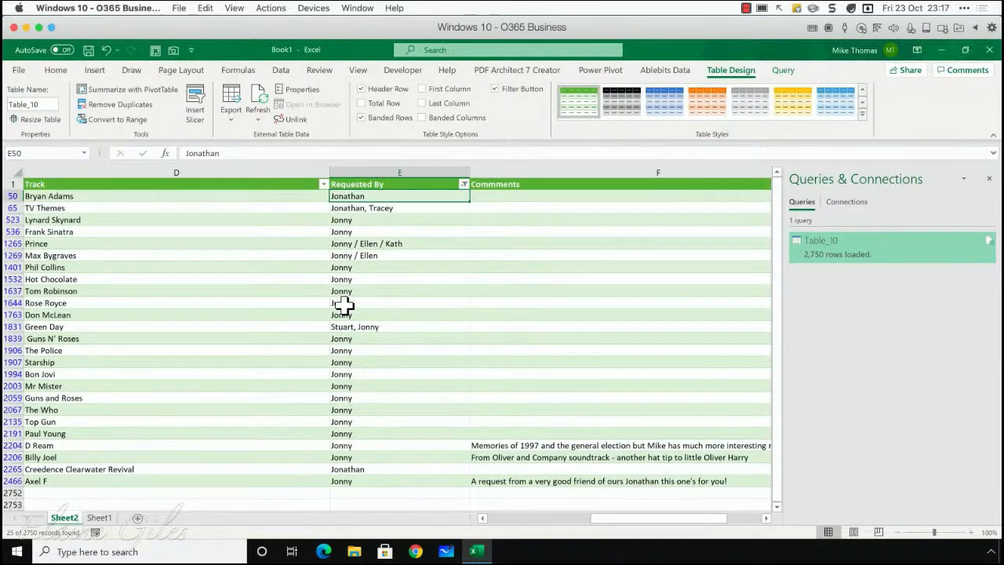
{"action": "scroll", "coordinate": [345, 306], "scroll_direction": "down", "scroll_amount": 1}
{"action": "scroll", "coordinate": [345, 306], "scroll_direction": "down", "scroll_amount": 1}
{"action": "scroll", "coordinate": [345, 306], "scroll_direction": "up", "scroll_amount": 2}
{"action": "mouse_move", "coordinate": [468, 194]}
{"action": "left_click", "coordinate": [940, 49]}
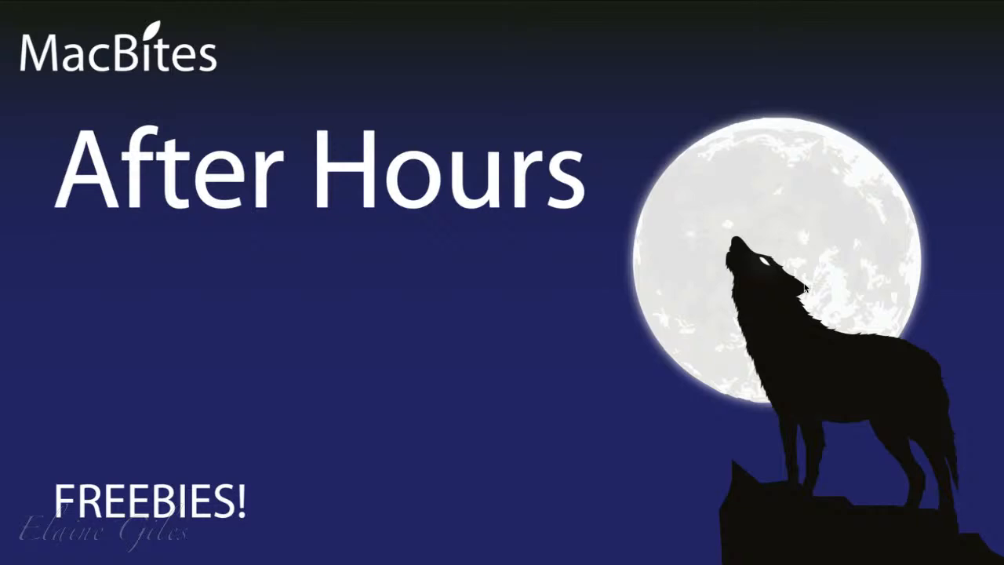
{"action": "key", "text": "Right"}
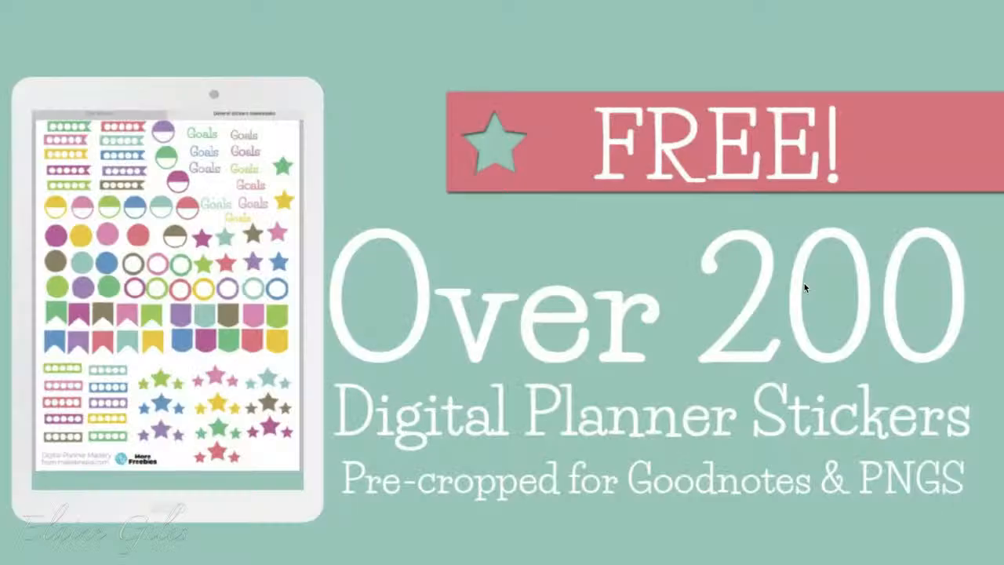